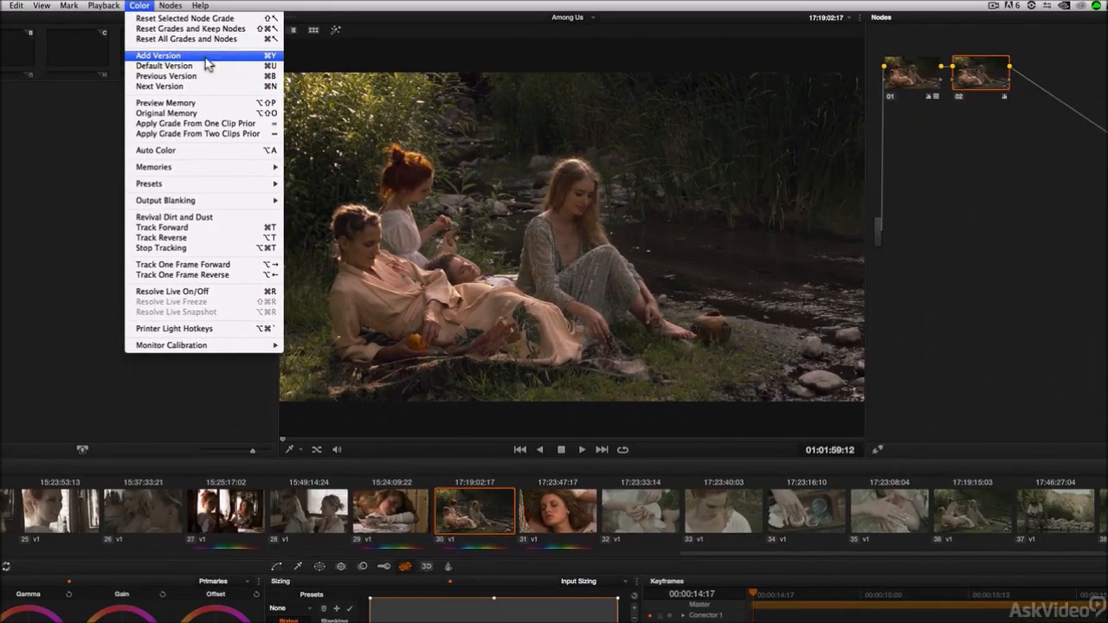
Step: Add a new grade version to clip 30 and, in an added serial node, shift the gamma and gain toward warm orange
left_click(248, 86)
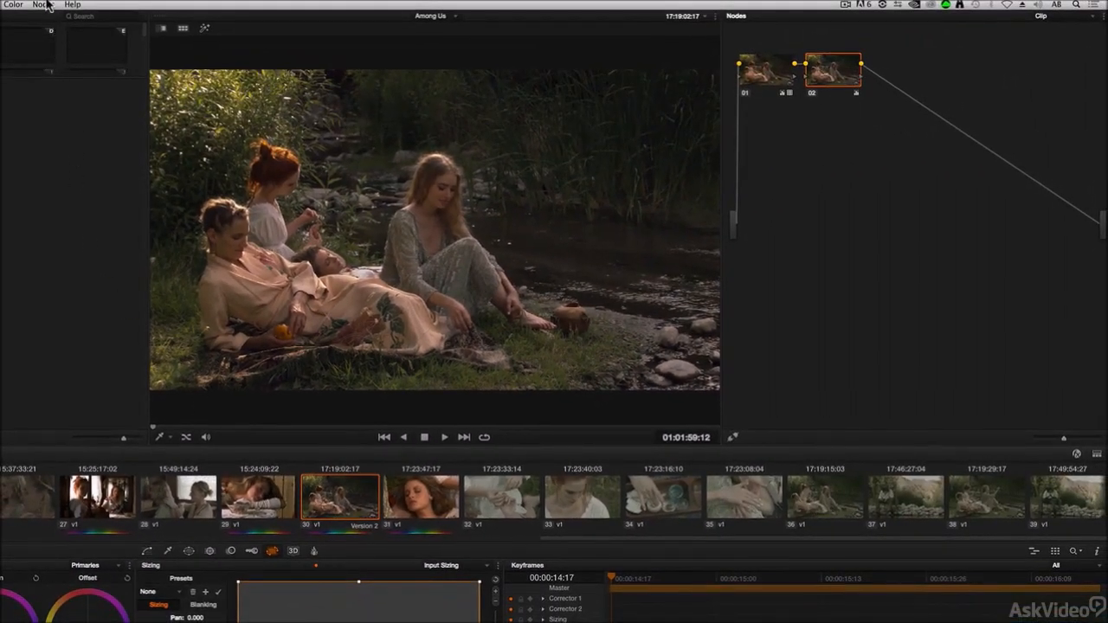
left_click(45, 4)
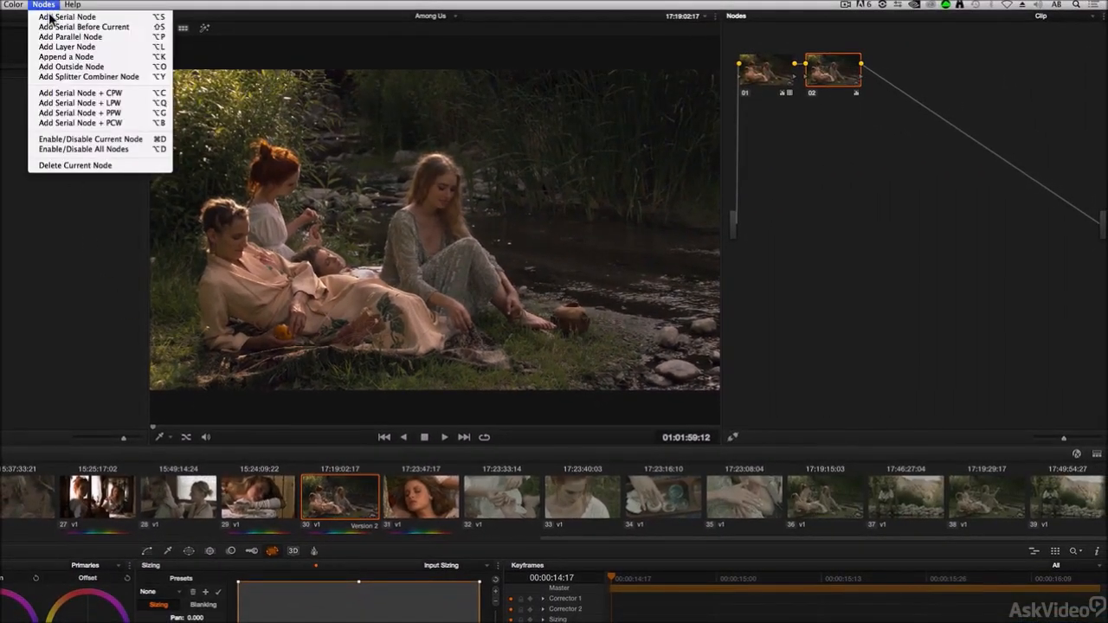
left_click(54, 16)
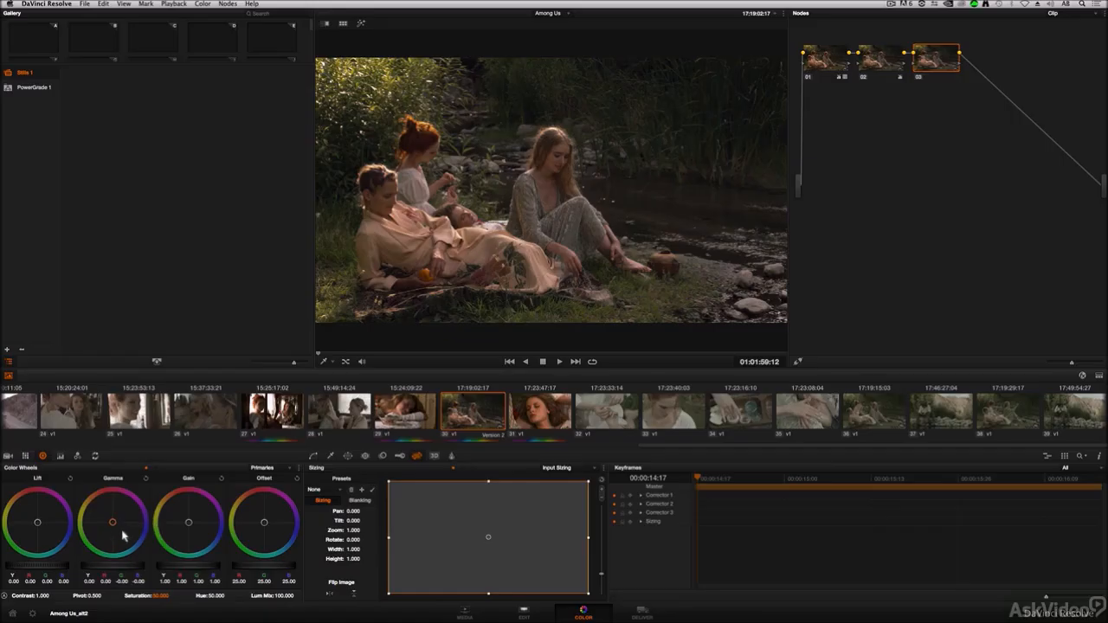
left_click_drag(126, 539, 107, 518)
left_click_drag(200, 535, 186, 526)
Step: Add another serial node after node 03 and enable a circular window on it
left_click(232, 4)
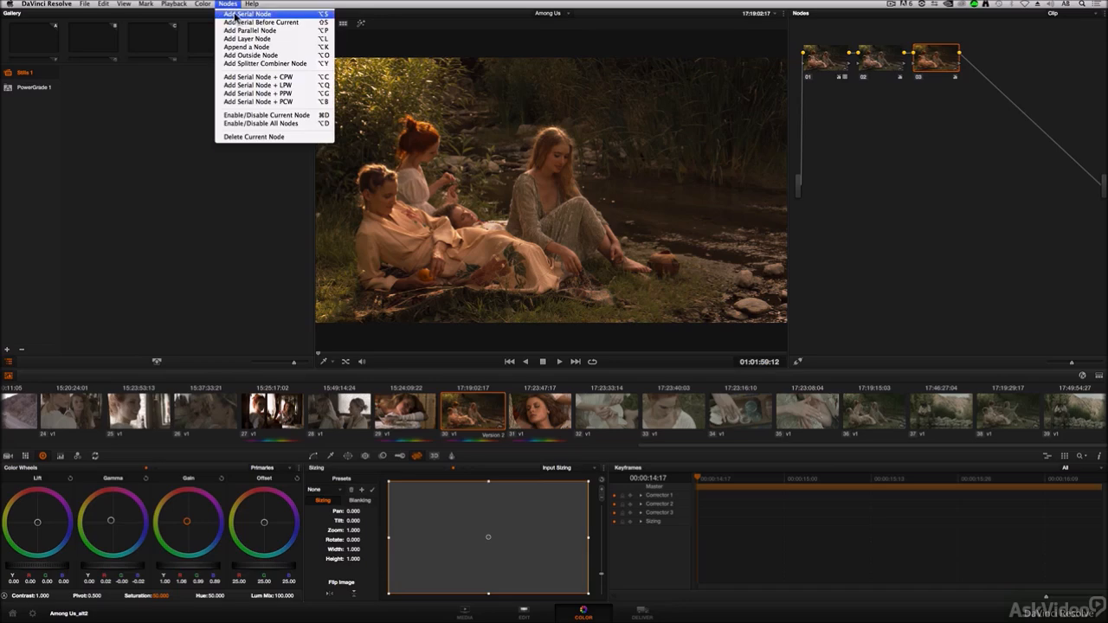
left_click(237, 13)
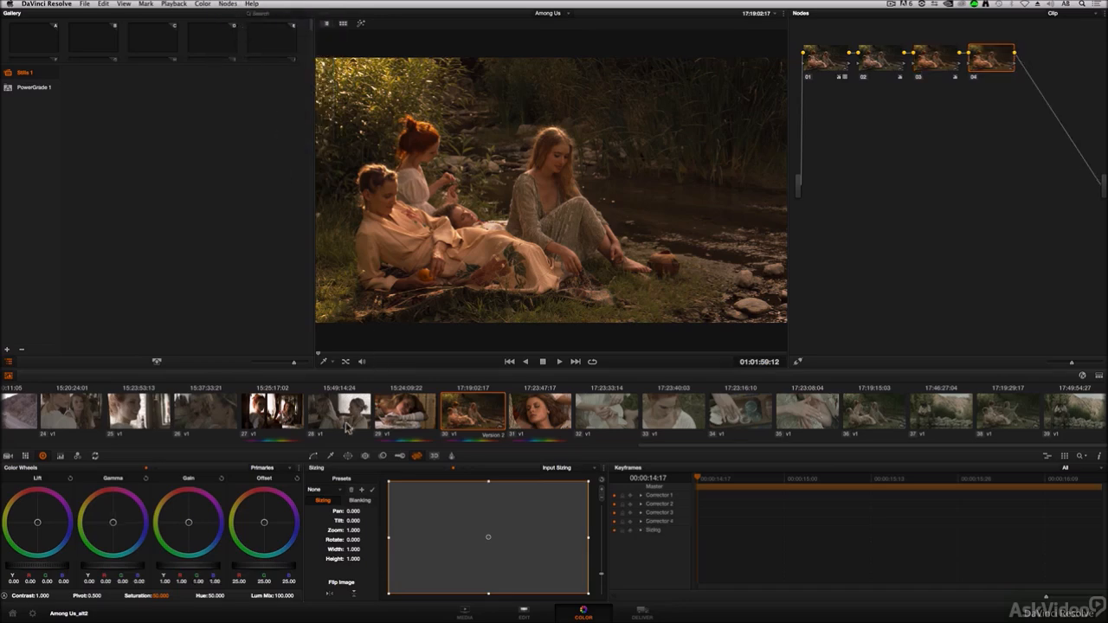
left_click(349, 456)
left_click(320, 509)
Step: Stretch the circular window into a wide, soft ellipse around the women, inverted, and lower the master gain to darken the surroundings
scroll(594, 285, "down", 2)
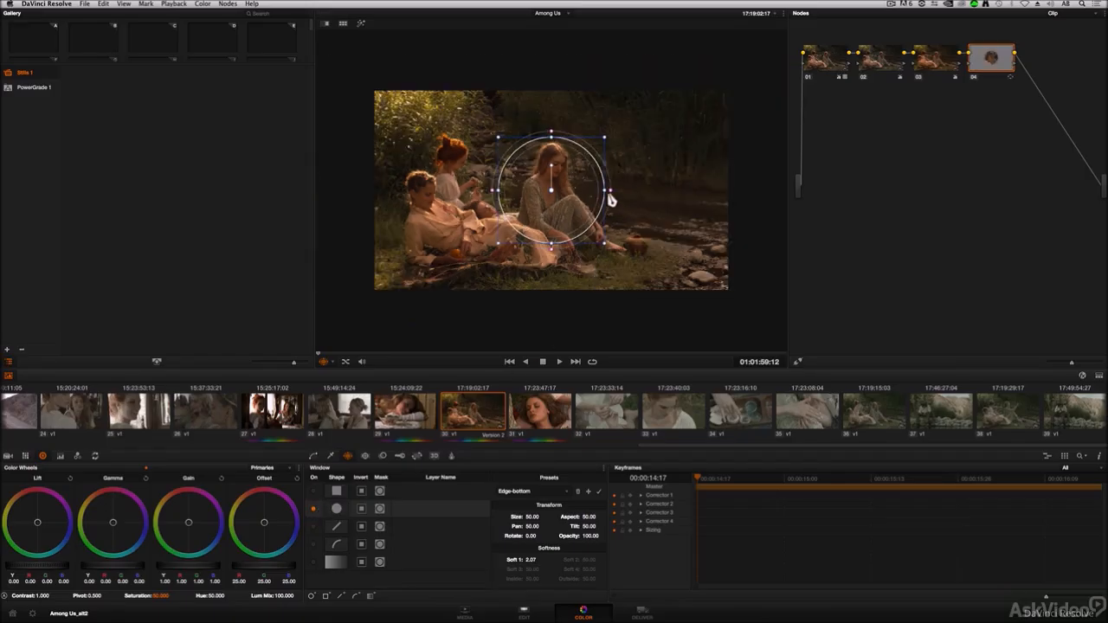
left_click_drag(611, 198, 728, 191)
left_click_drag(551, 249, 559, 329)
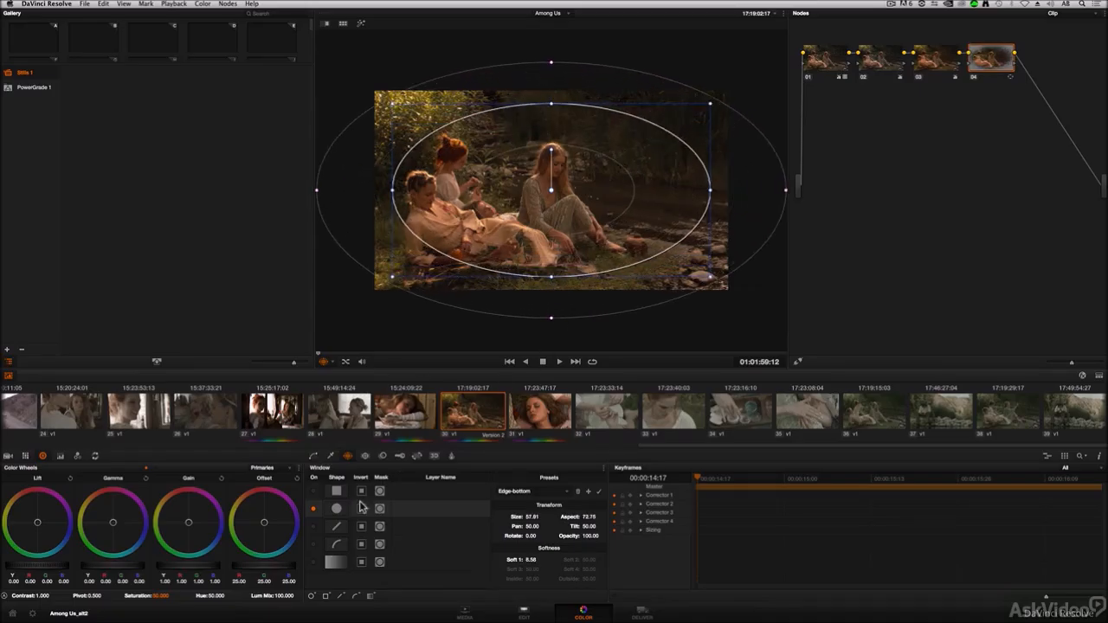
left_click(316, 455)
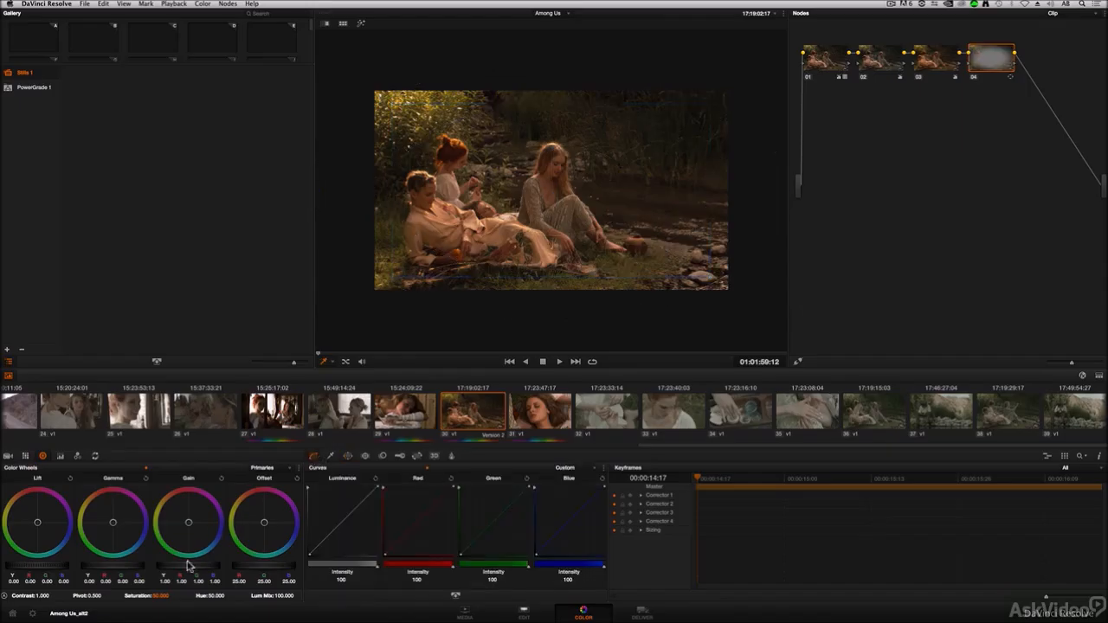
left_click_drag(191, 567, 75, 563)
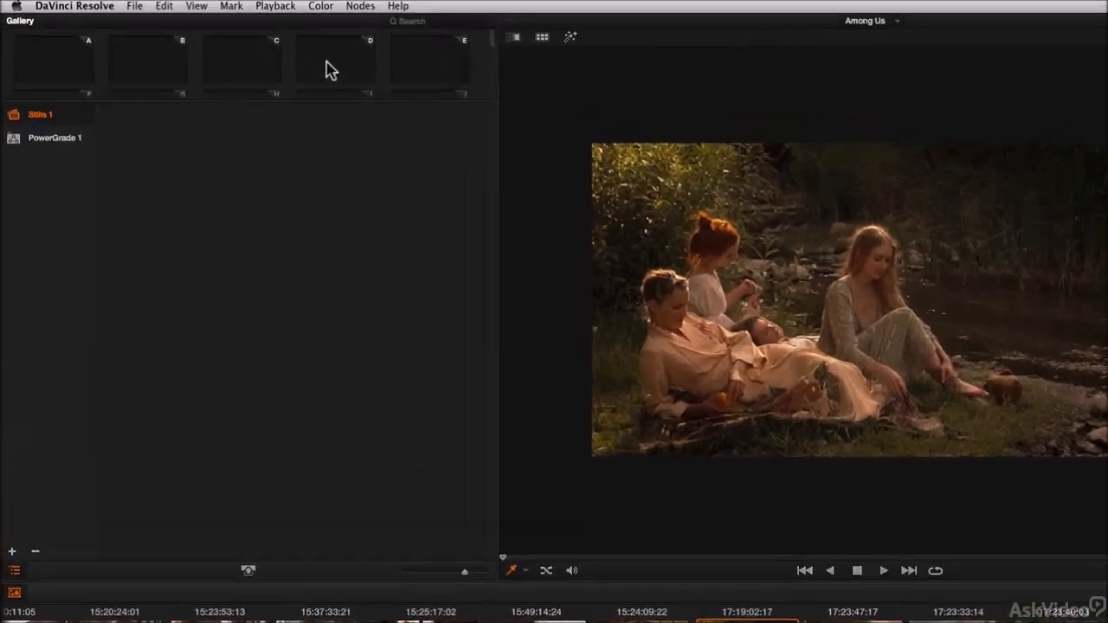
Step: Add another grade version to clip 30 and insert a serial node after node 04
left_click(204, 4)
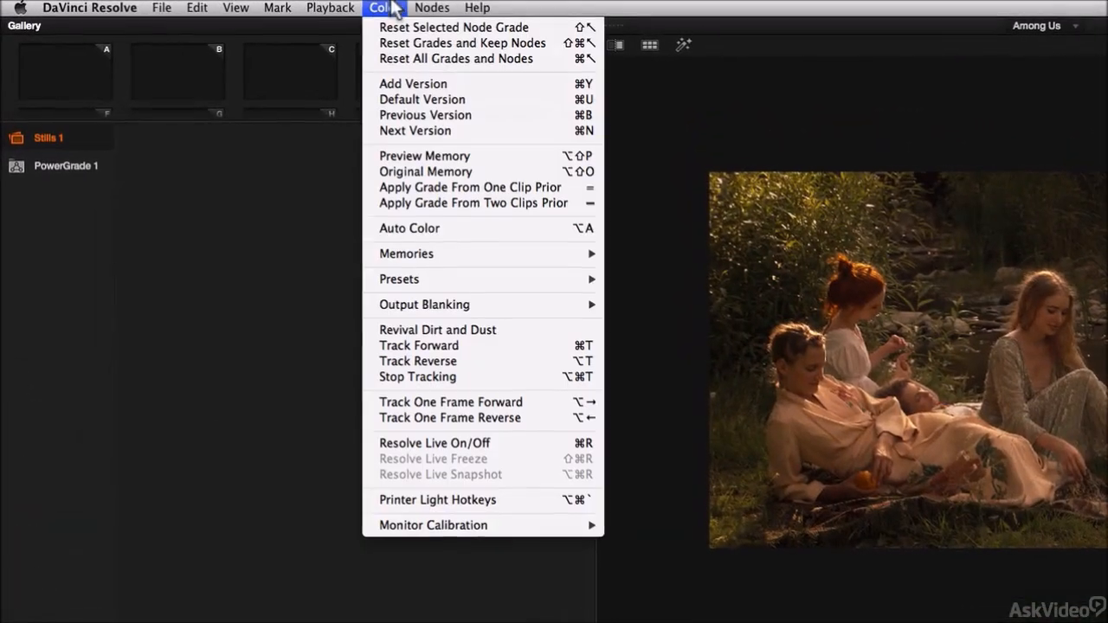
left_click(397, 84)
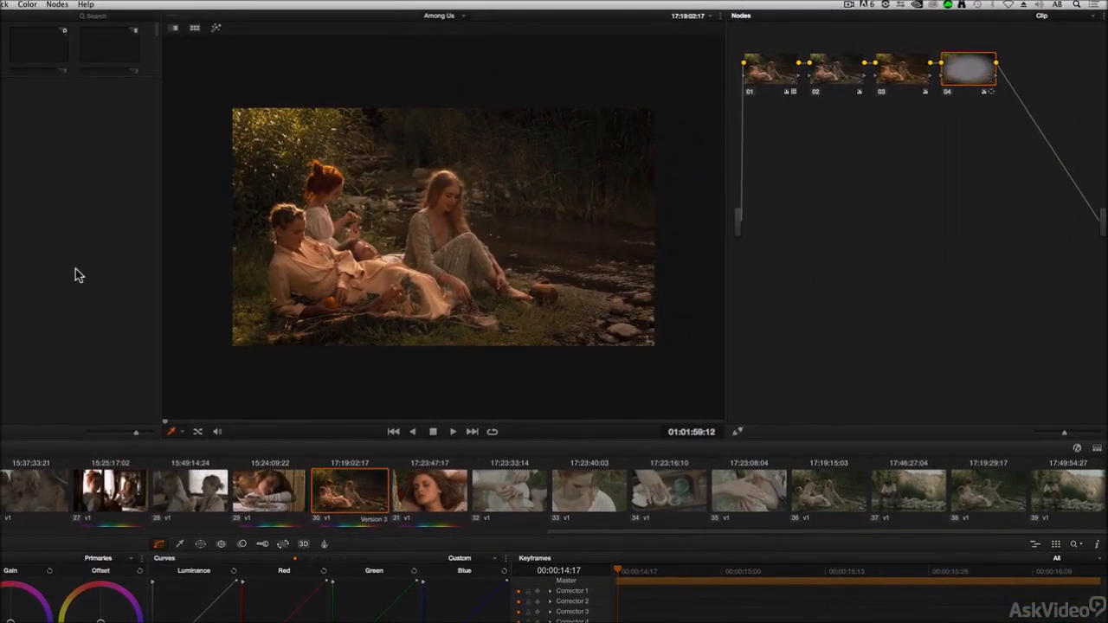
left_click(57, 5)
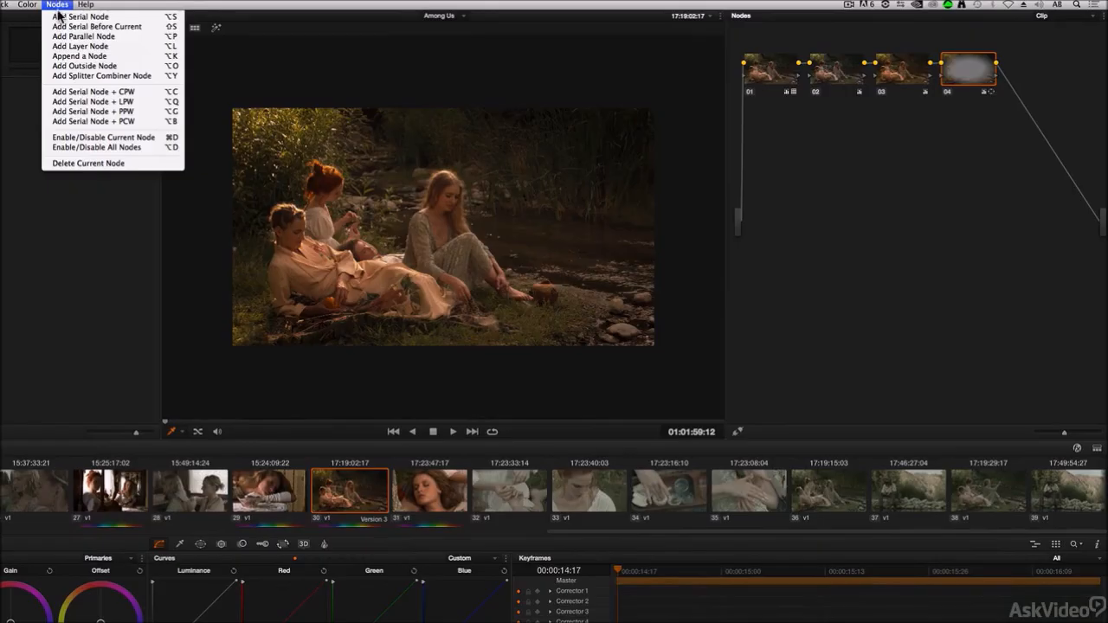
left_click(60, 17)
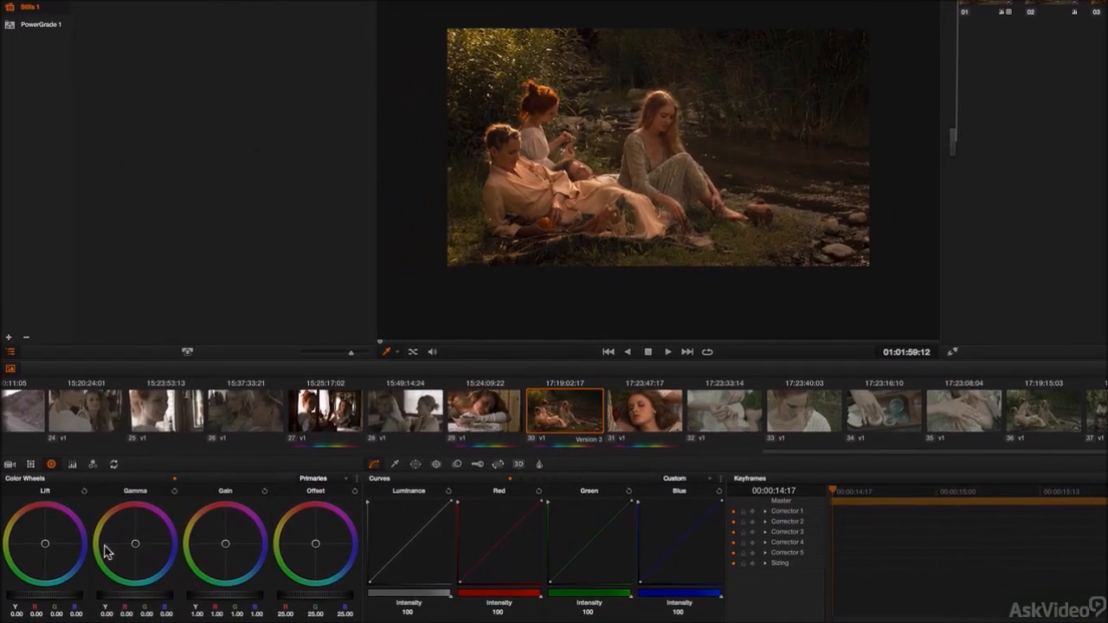
Step: Increase the contrast in node 05 by lowering the master lift and raising the master gain
mouse_move(64, 596)
left_mouse_down()
mouse_move(14, 593)
mouse_move(65, 600)
left_mouse_up()
left_click_drag(227, 599, 416, 576)
mouse_move(246, 599)
left_mouse_down()
mouse_move(207, 597)
mouse_move(284, 598)
mouse_move(217, 595)
mouse_move(258, 597)
mouse_move(242, 607)
left_mouse_up()
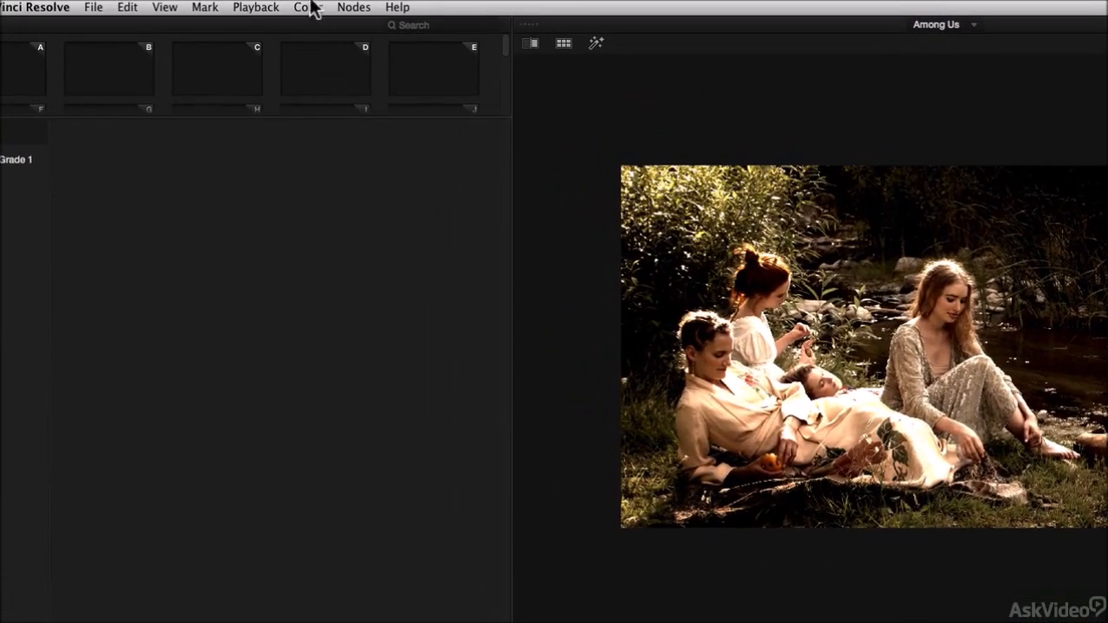
Step: Cycle backward and forward through clip 30's Versions 1, 2 and 3 to compare their grades, finishing on Version 3
left_click(310, 8)
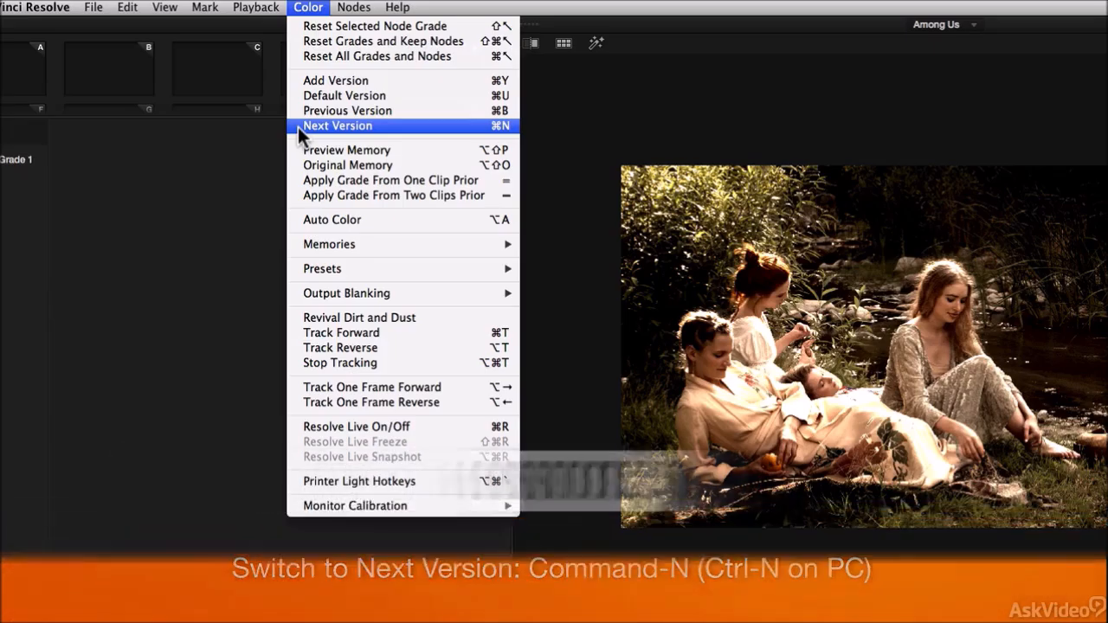
left_click(229, 232)
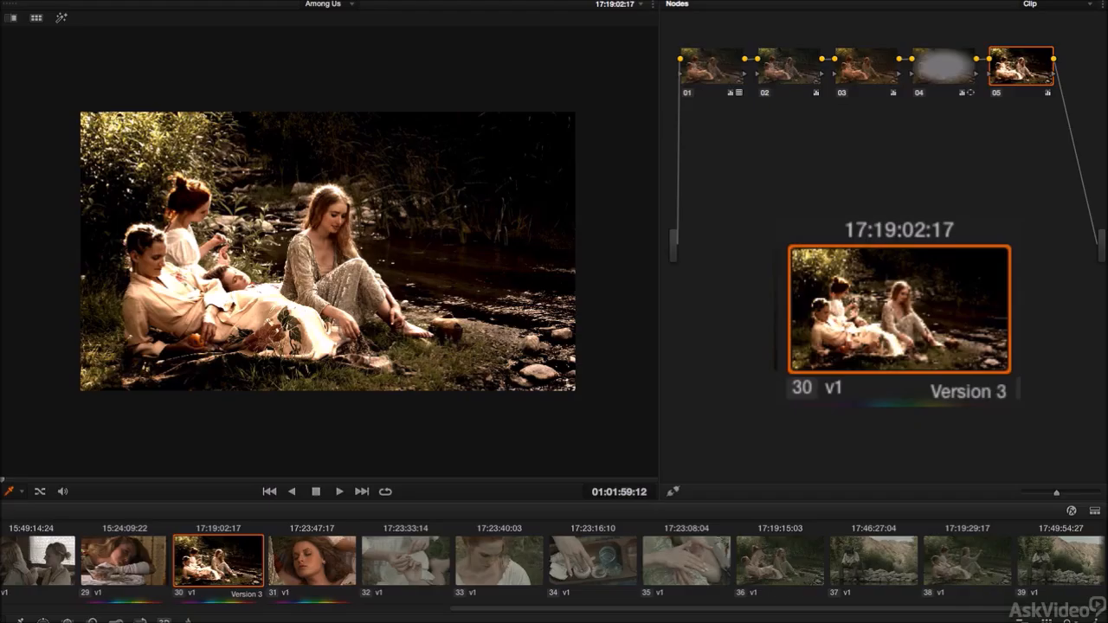
key("ctrl+n")
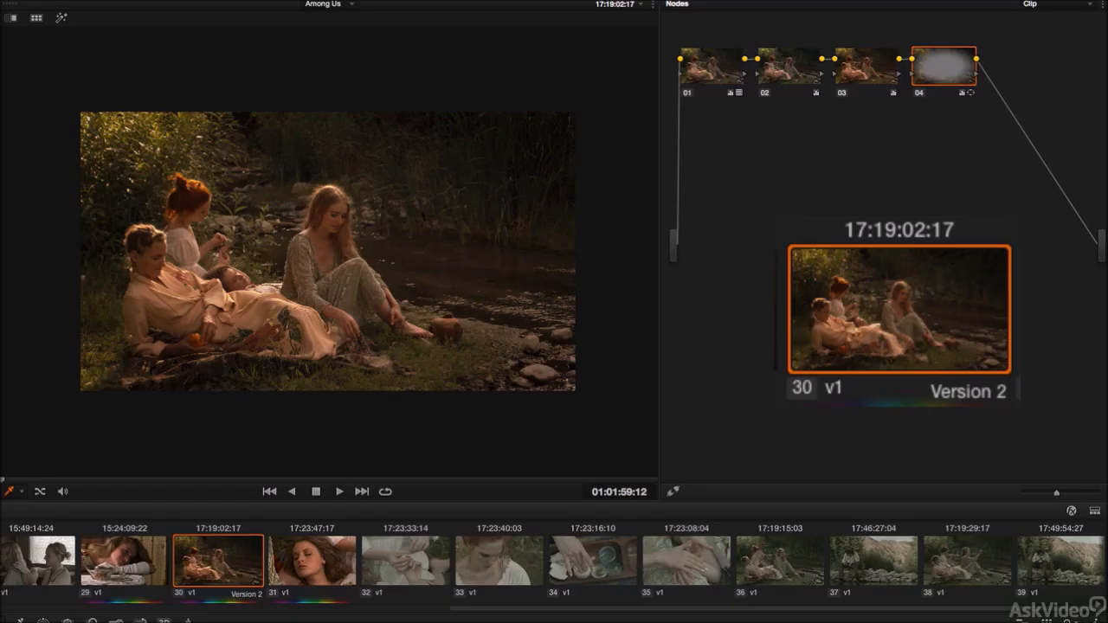
key("ctrl+b")
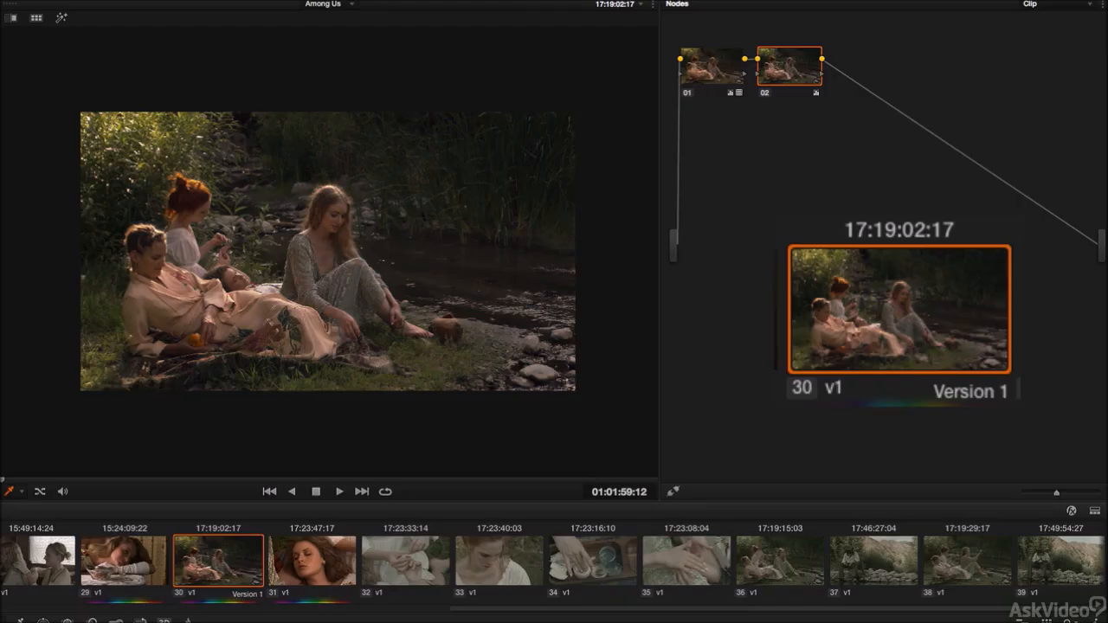
key("ctrl+n")
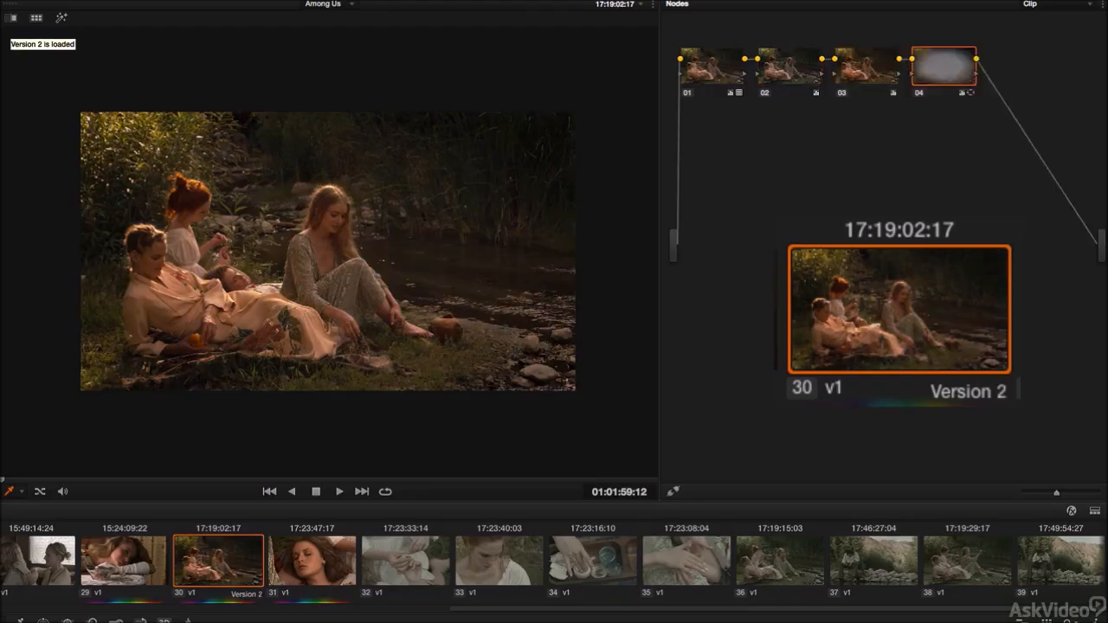
key("ctrl+n")
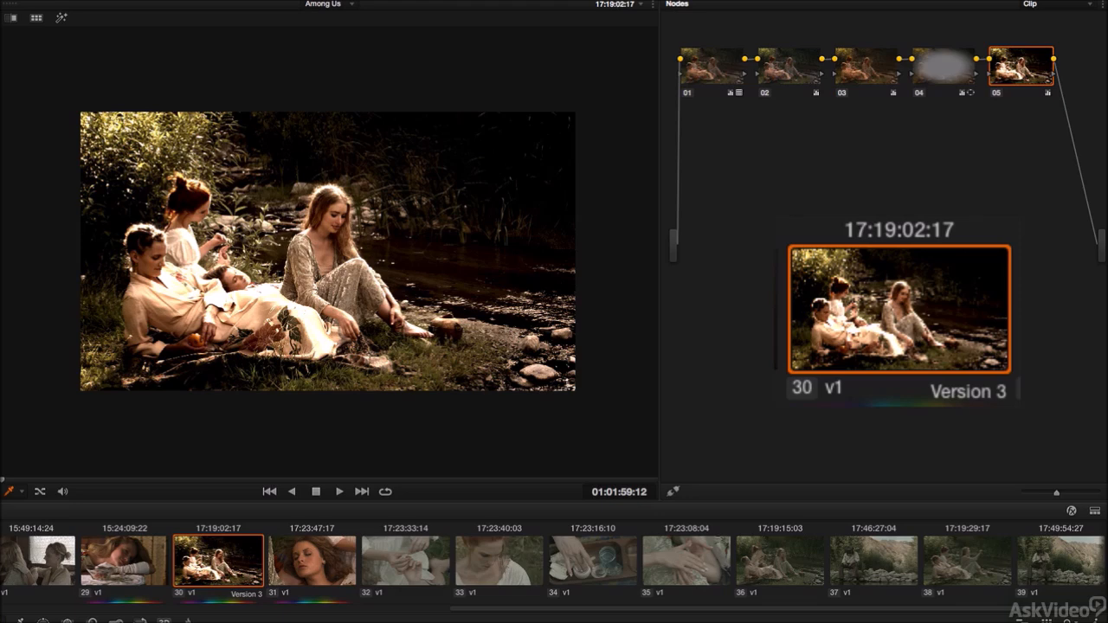
key("super+n")
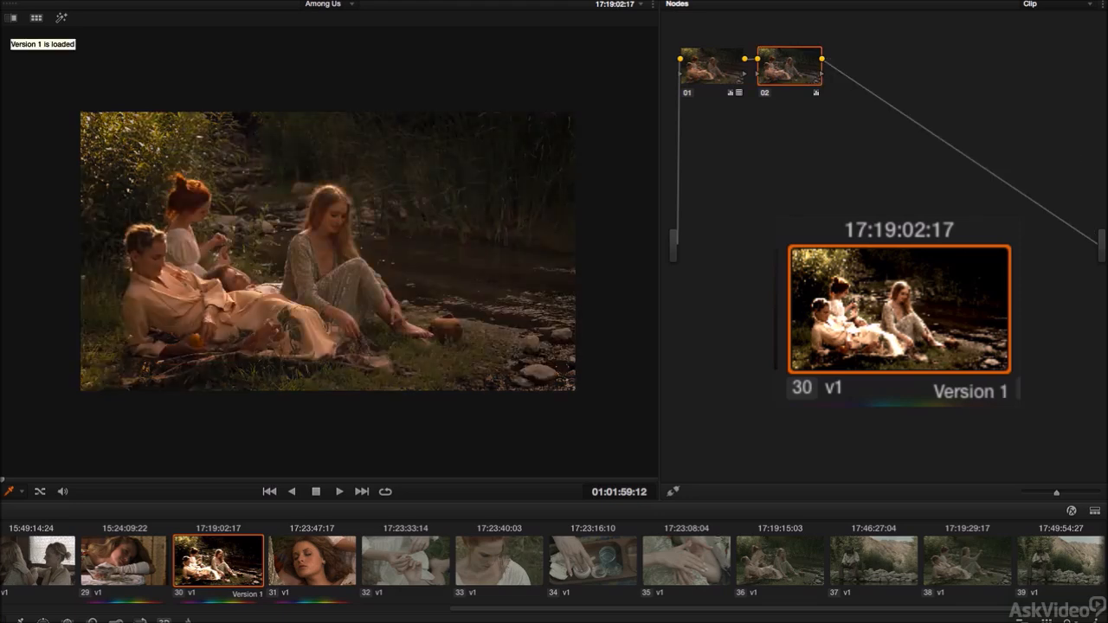
key("super+n")
key("super+n")
key("super+n")
key("super+n")
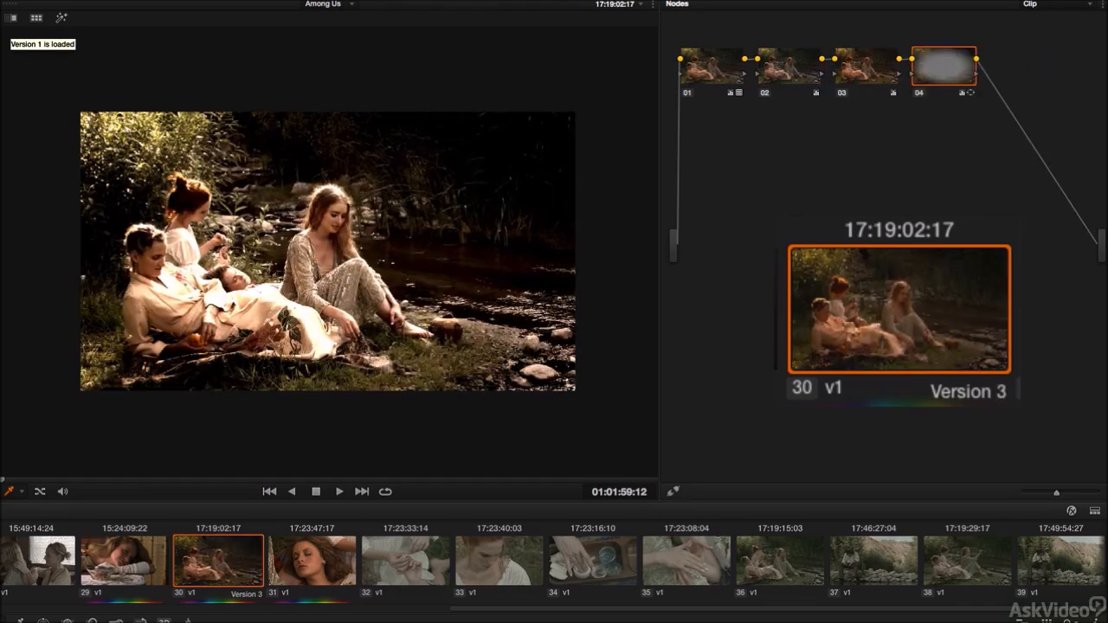
key("super+n")
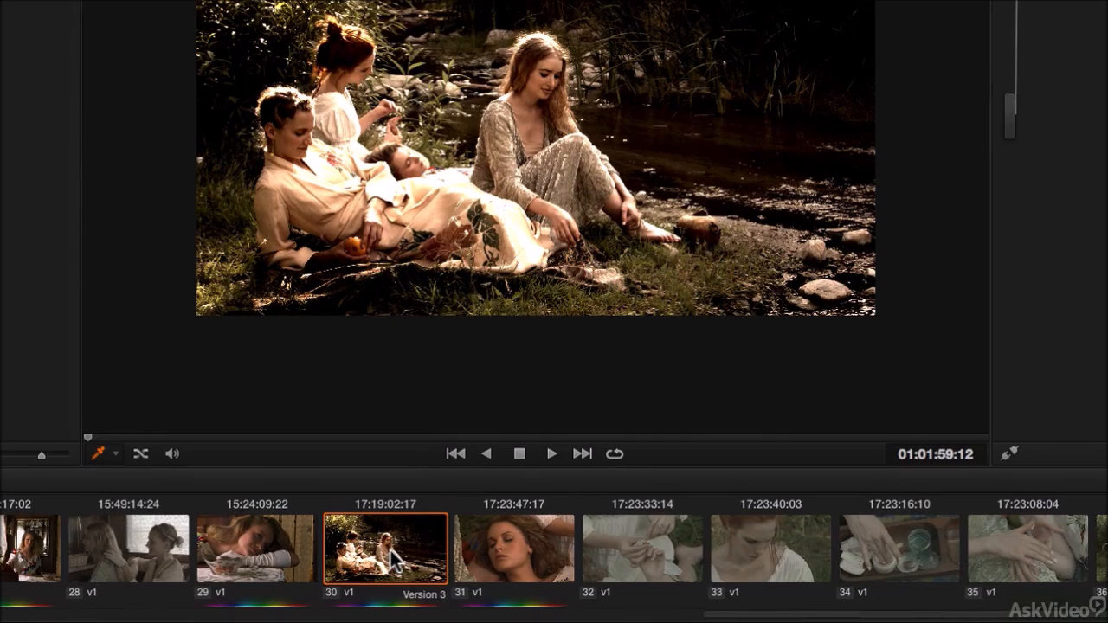
Step: Delete the local Version 2 from clip 30
right_click(394, 558)
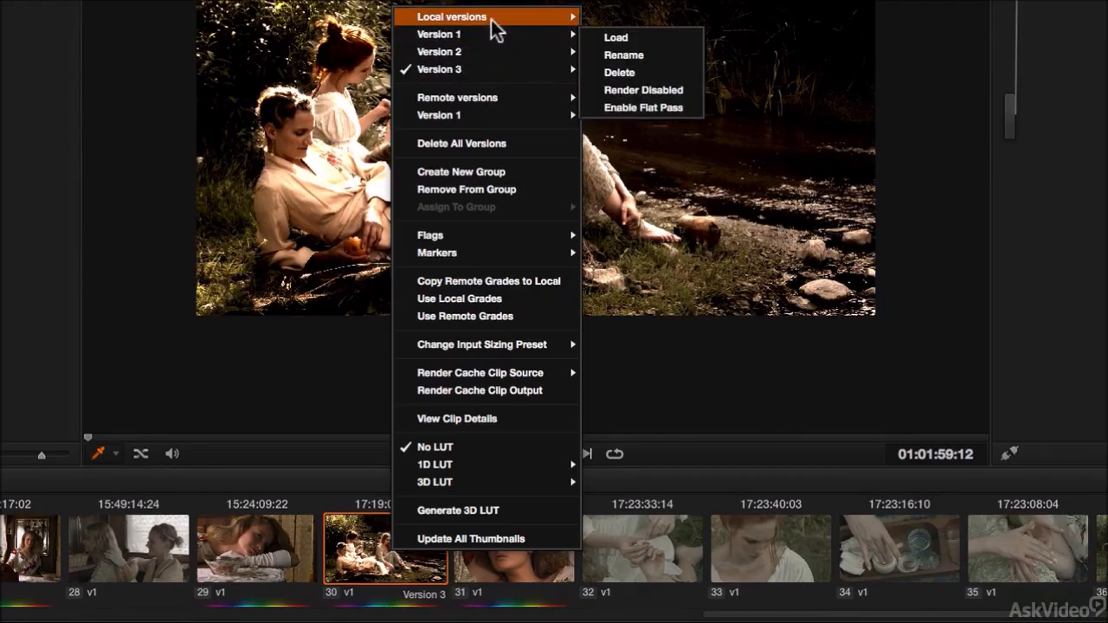
mouse_move(493, 18)
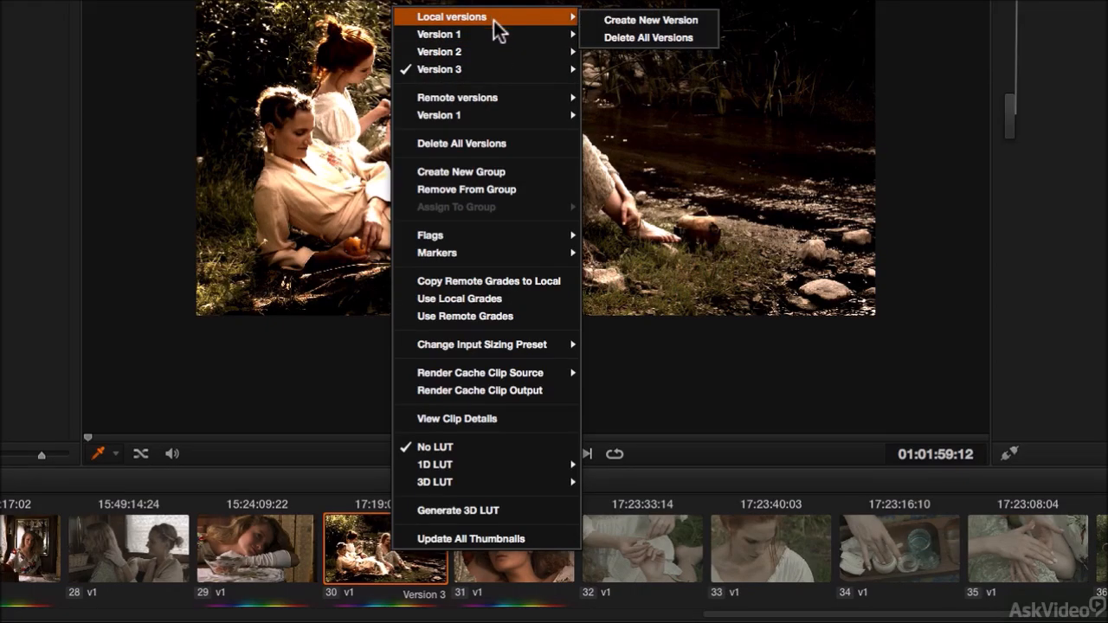
mouse_move(502, 96)
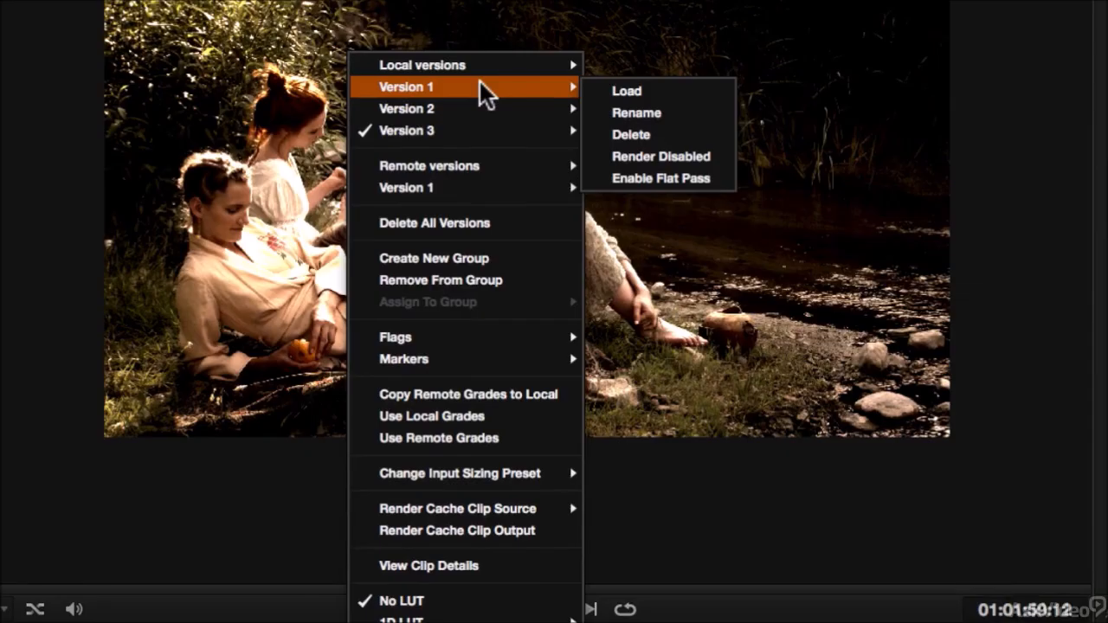
mouse_move(479, 102)
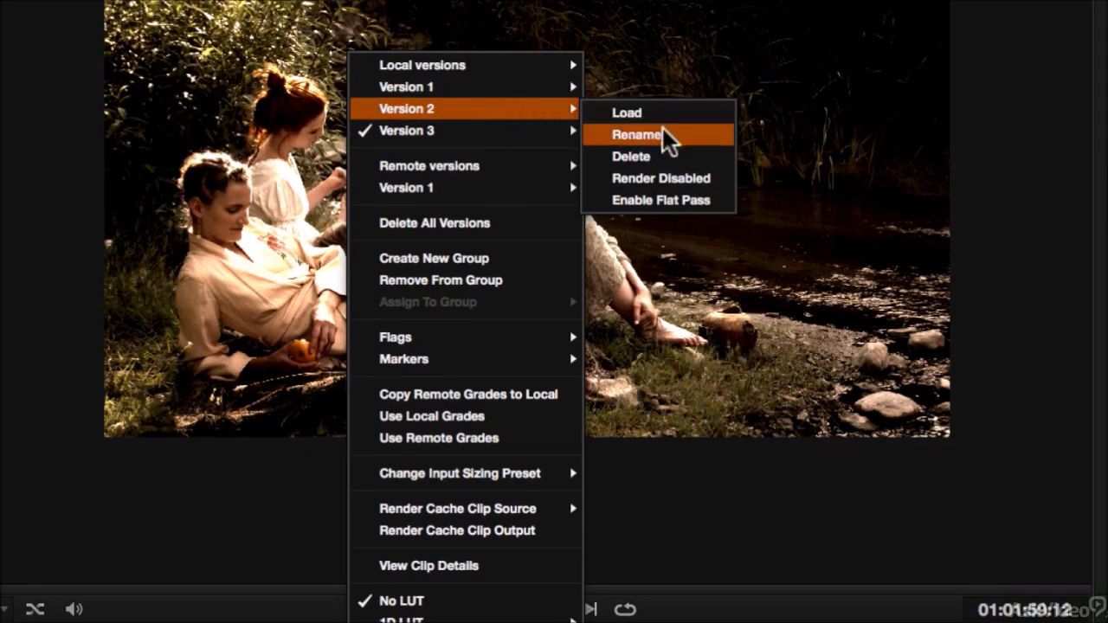
left_click(651, 154)
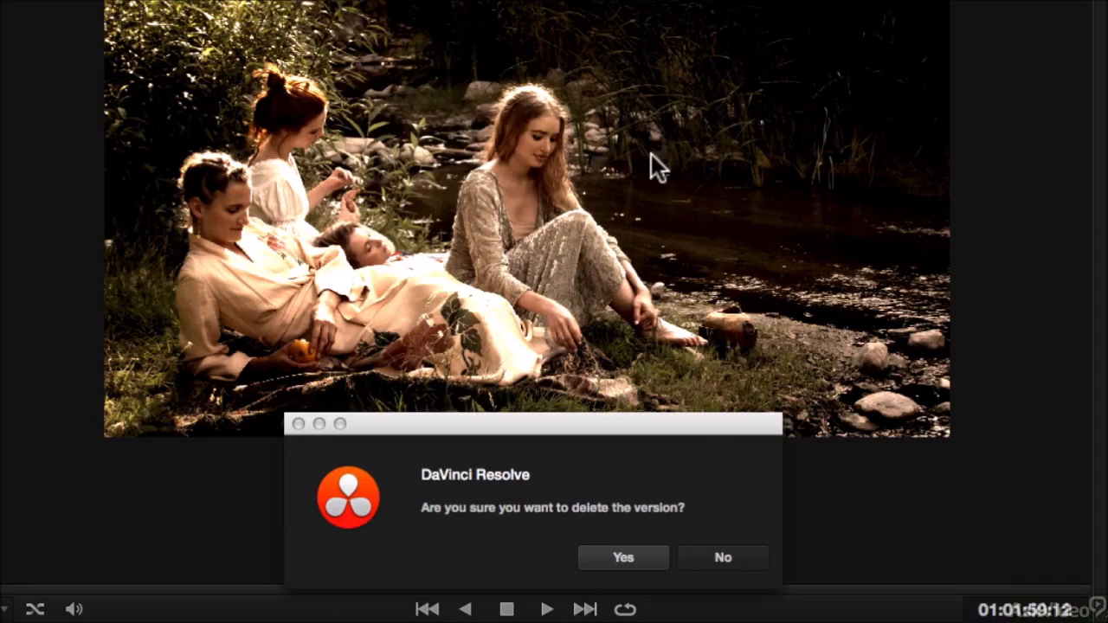
left_click(625, 558)
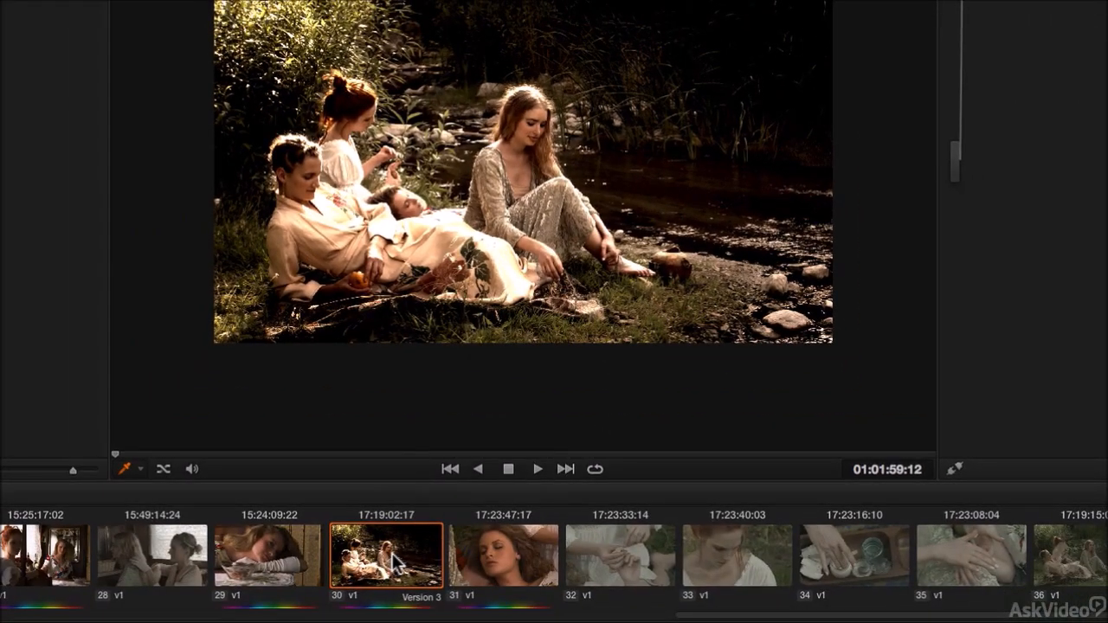
Step: Rename clip 30's local Version 3 as "Hi contrast"
right_click(395, 561)
mouse_move(462, 99)
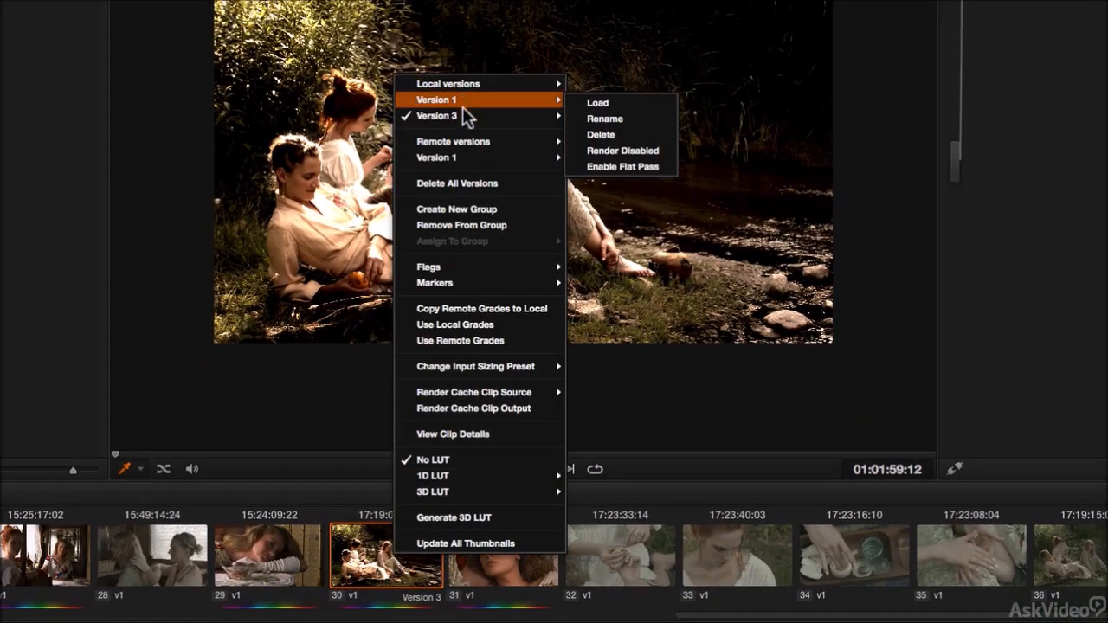
mouse_move(465, 122)
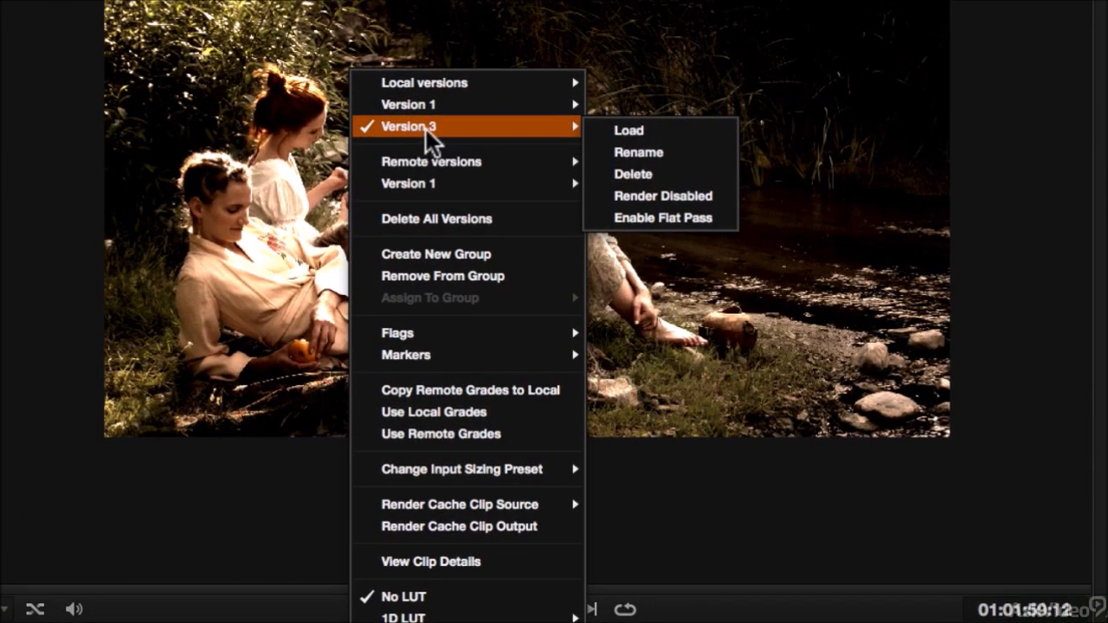
left_click(639, 150)
left_click_drag(428, 374, 344, 366)
type("Hi c")
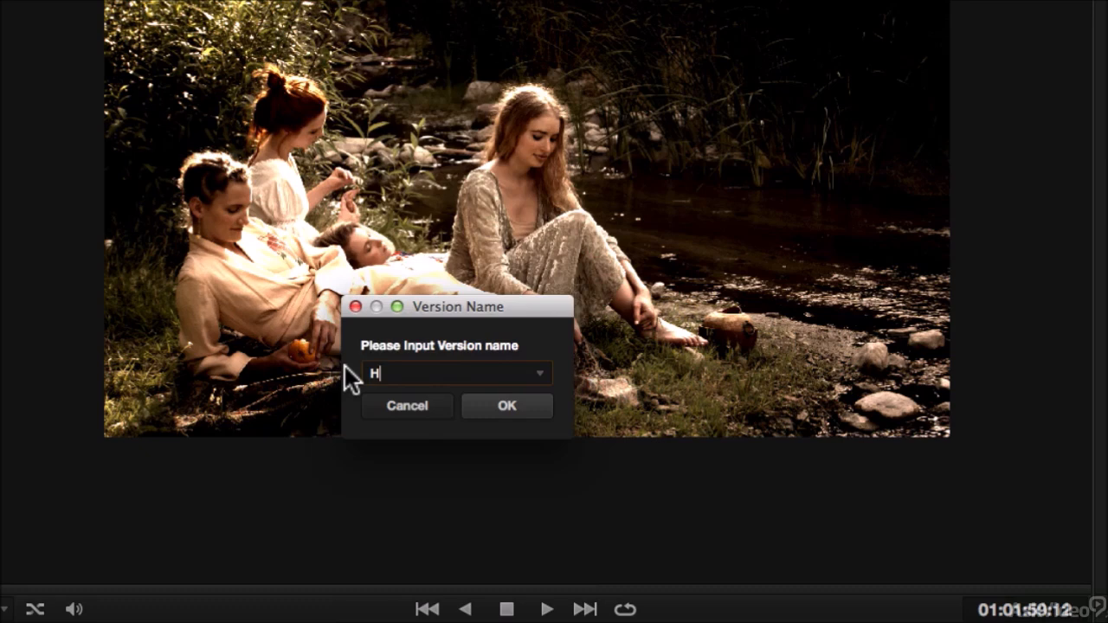
type("ontrast")
left_click(509, 403)
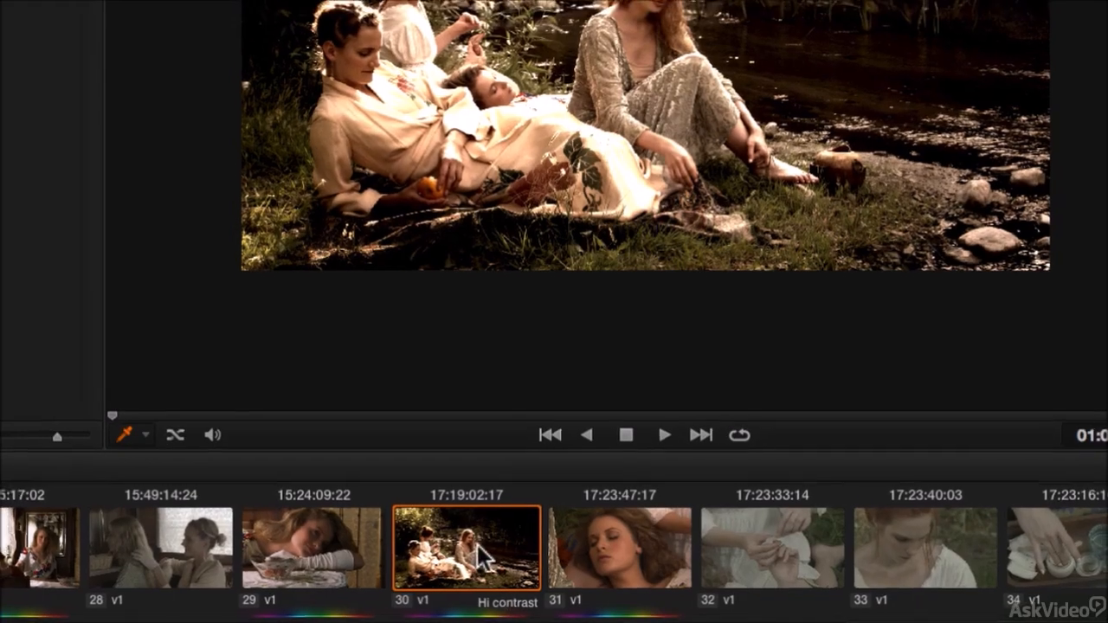
Step: Examine the local and remote version lists and the "Hi contrast" version's options for clip 30
right_click(506, 611)
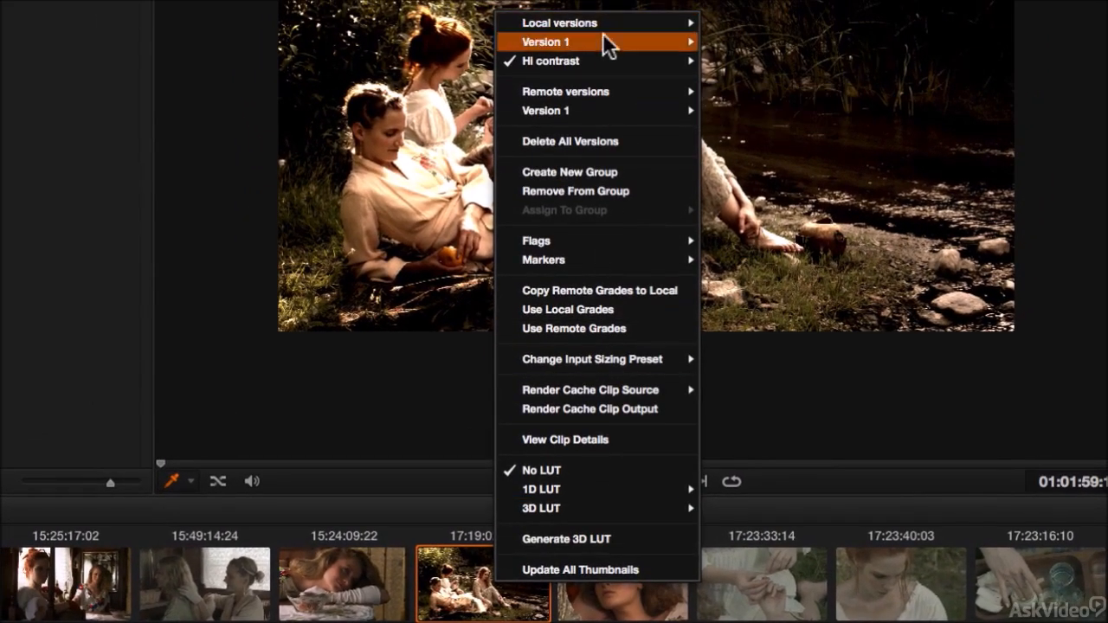
mouse_move(598, 62)
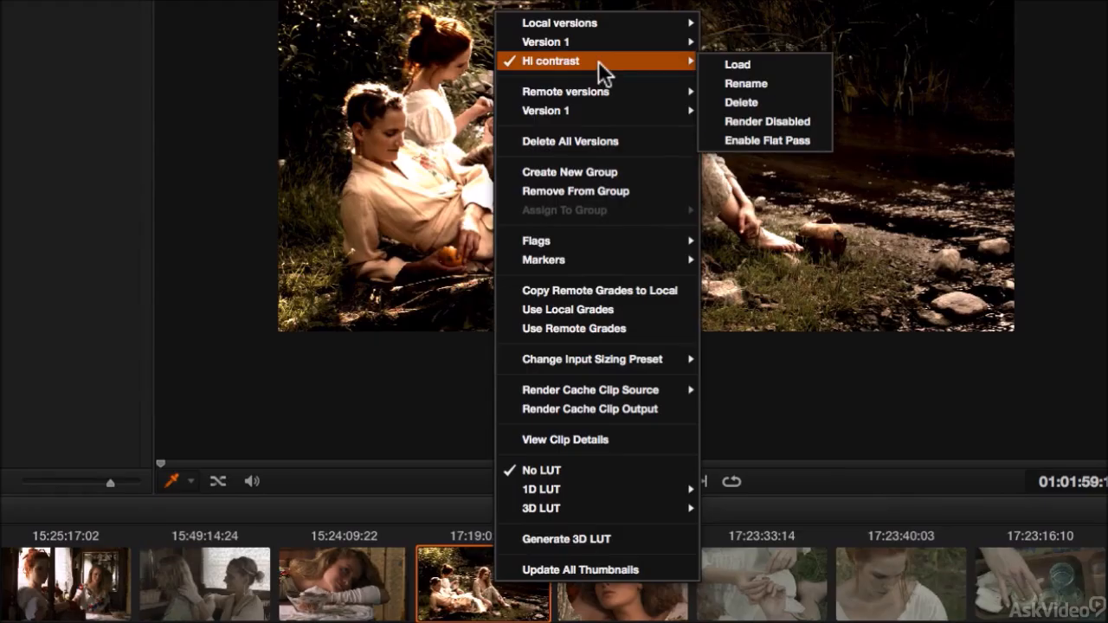
left_click(478, 601)
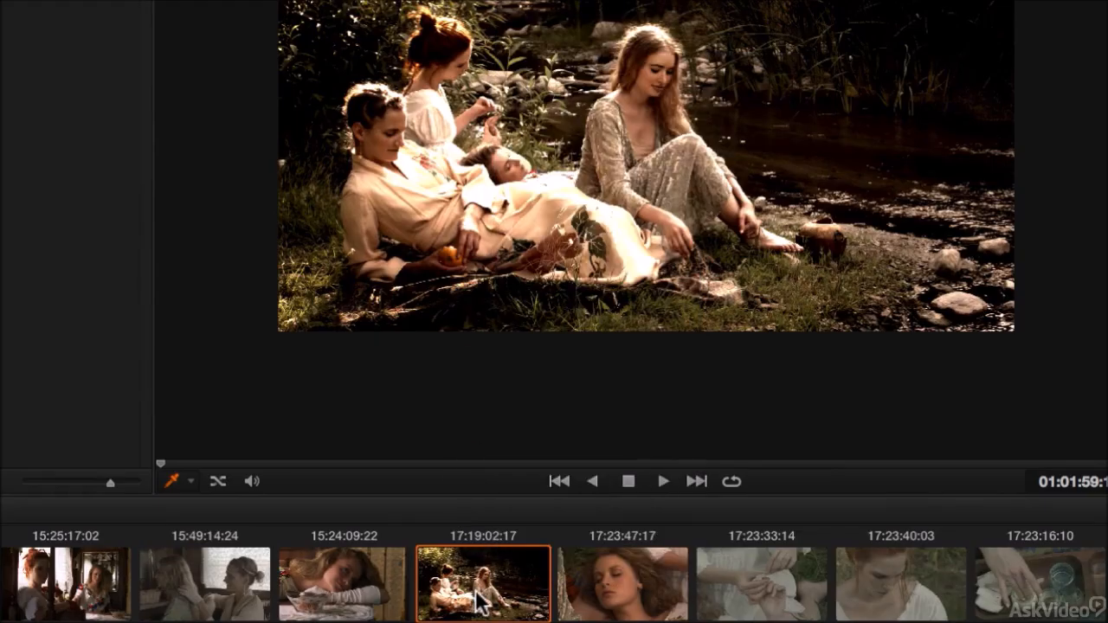
right_click(478, 603)
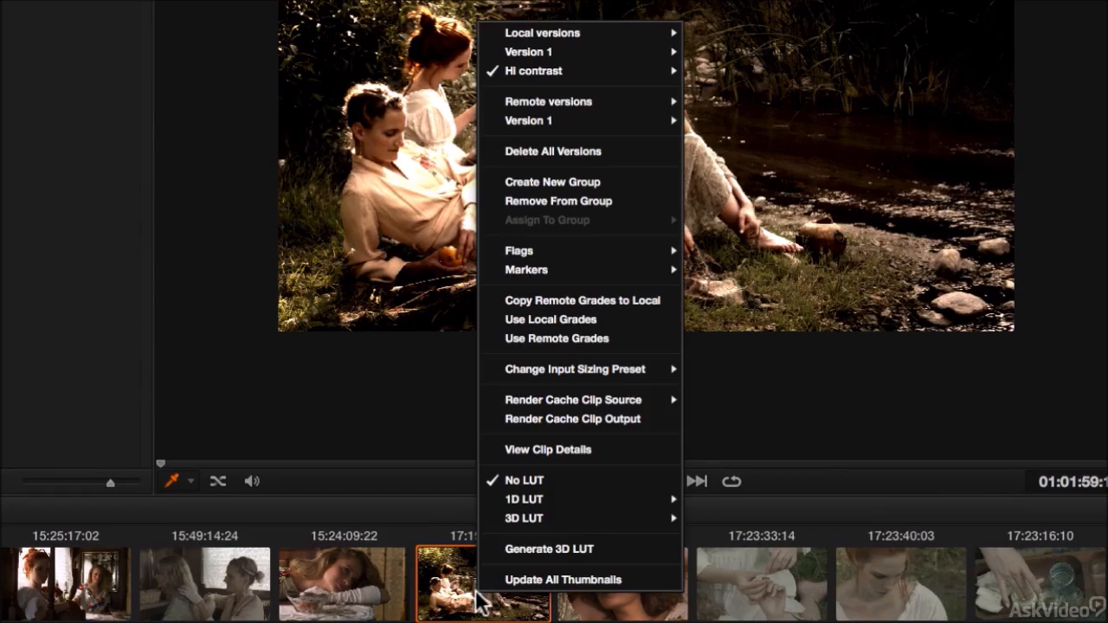
mouse_move(541, 34)
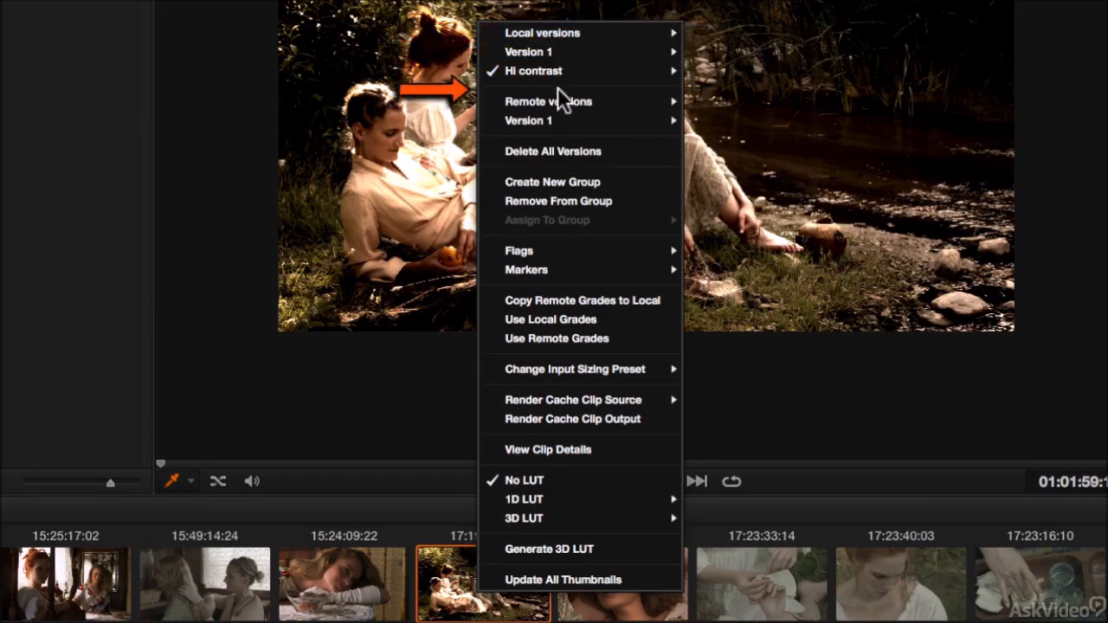
mouse_move(560, 103)
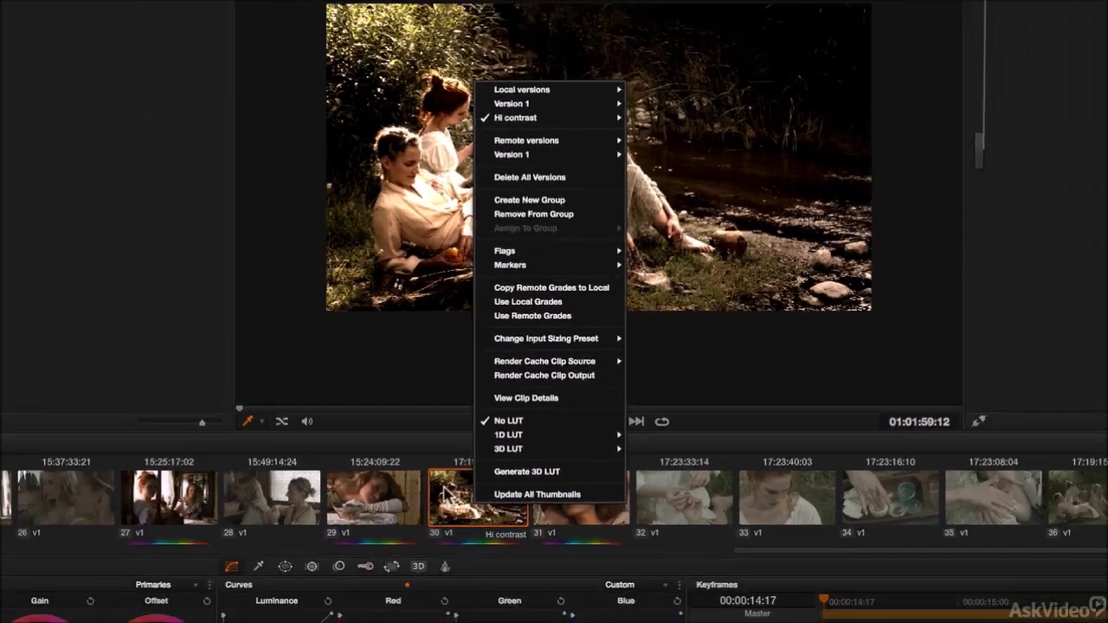
key("Escape")
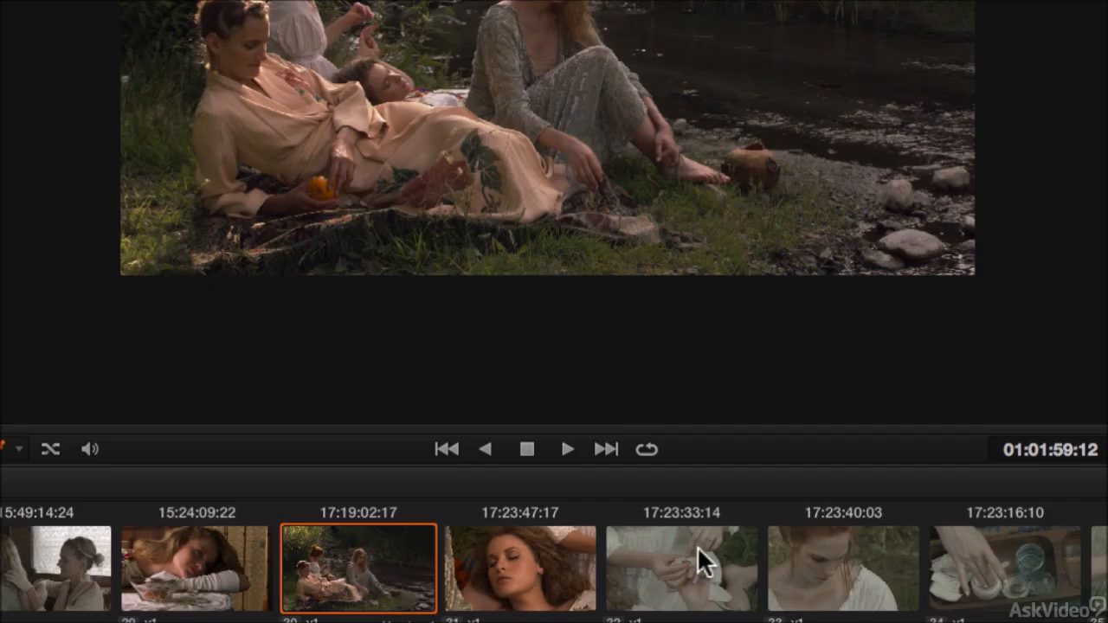
Step: Examine the local and remote version options available for clip 32
right_click(674, 575)
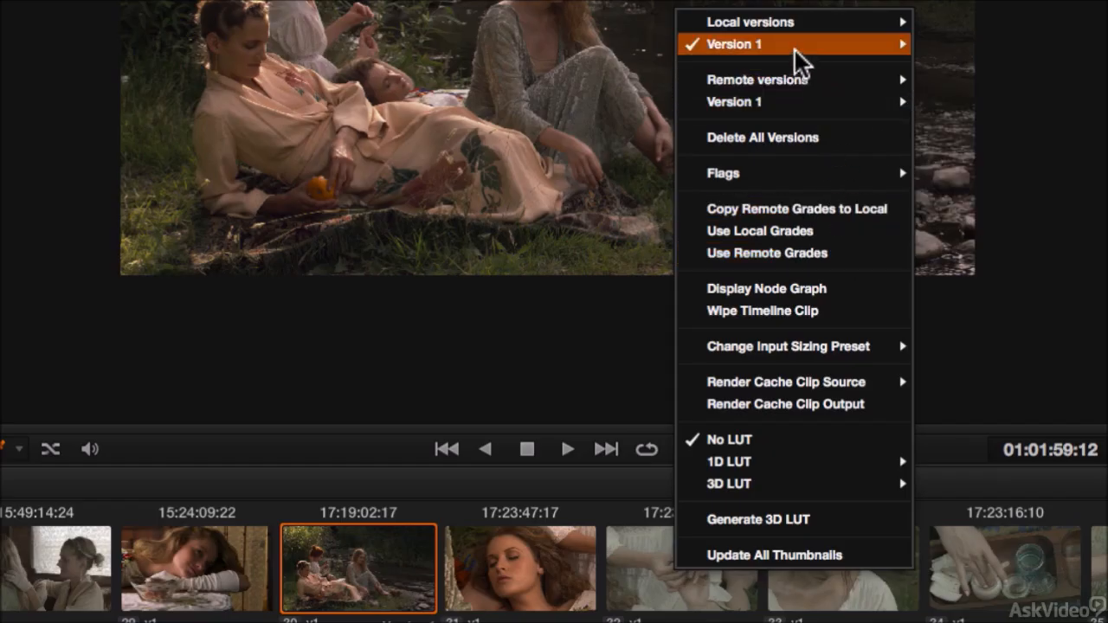
mouse_move(815, 50)
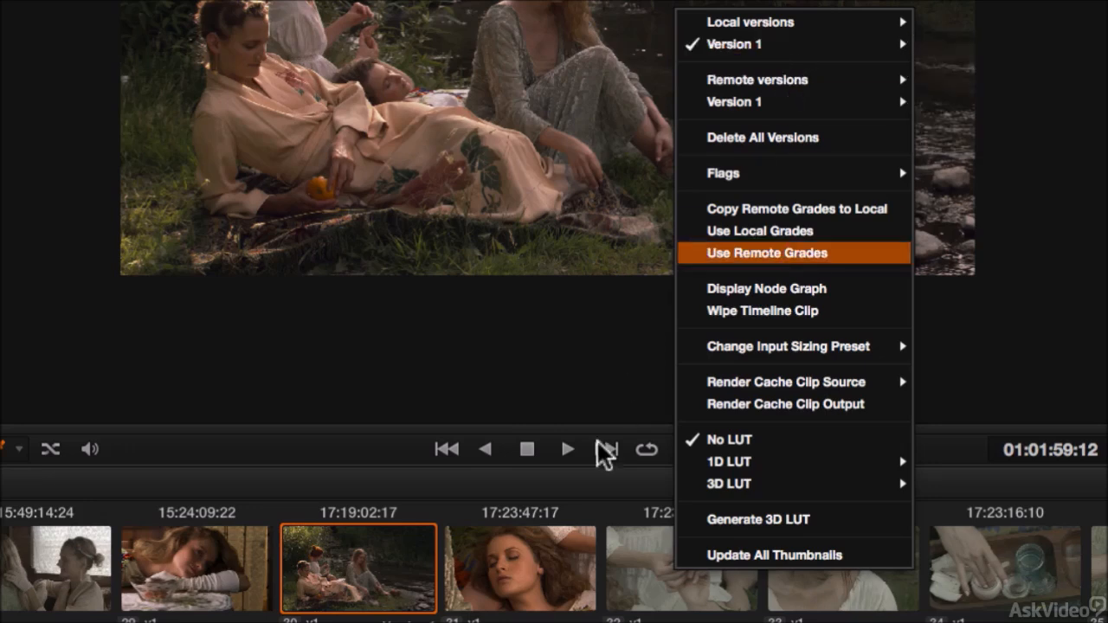
left_click(519, 570)
left_click_drag(514, 571, 139, 576)
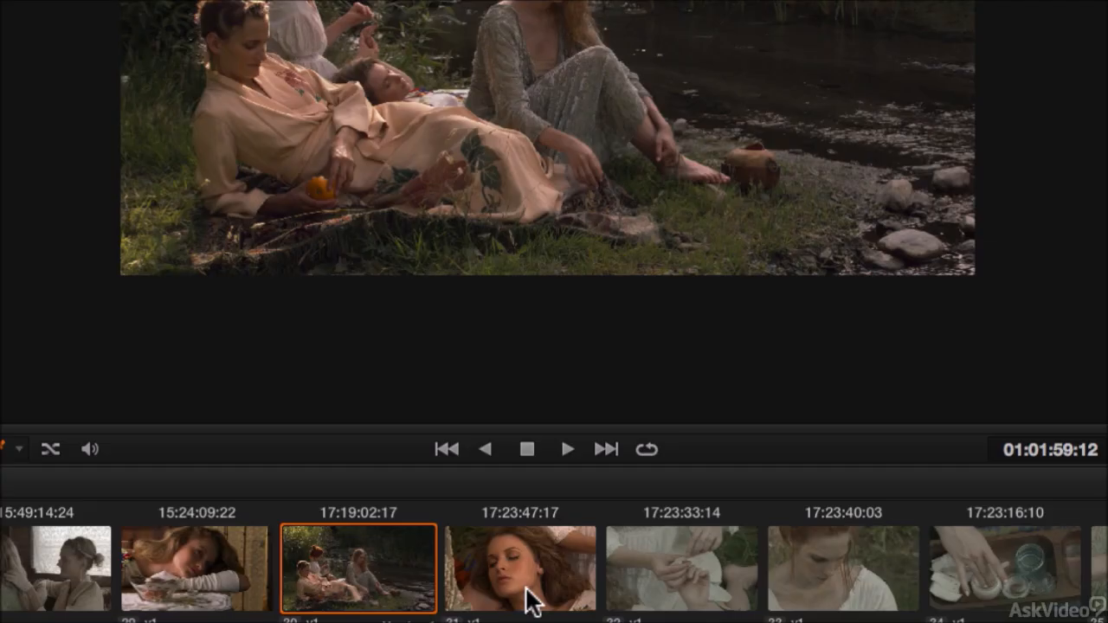
Step: Switch the timeline clips to remote grades to compare them, and return the clips to local grades
right_click(530, 599)
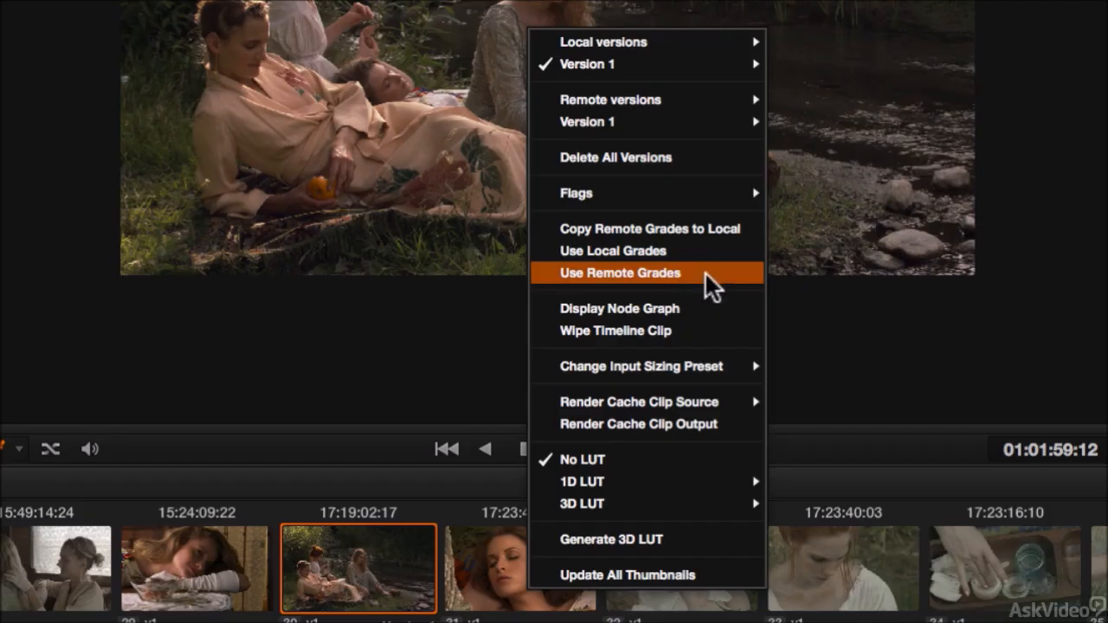
left_click(705, 275)
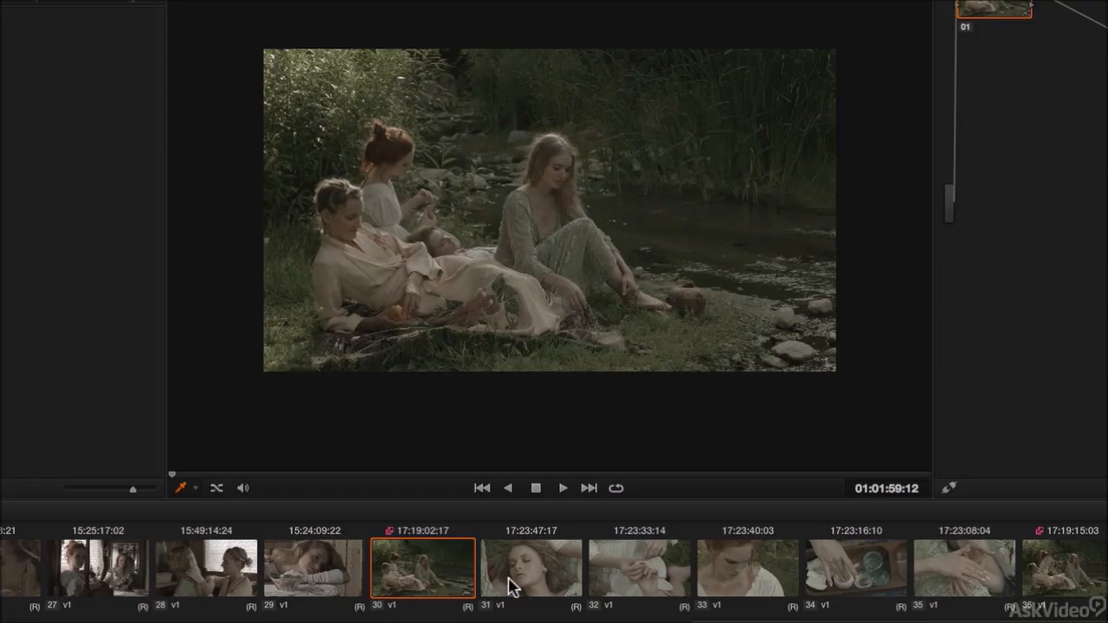
right_click(457, 583)
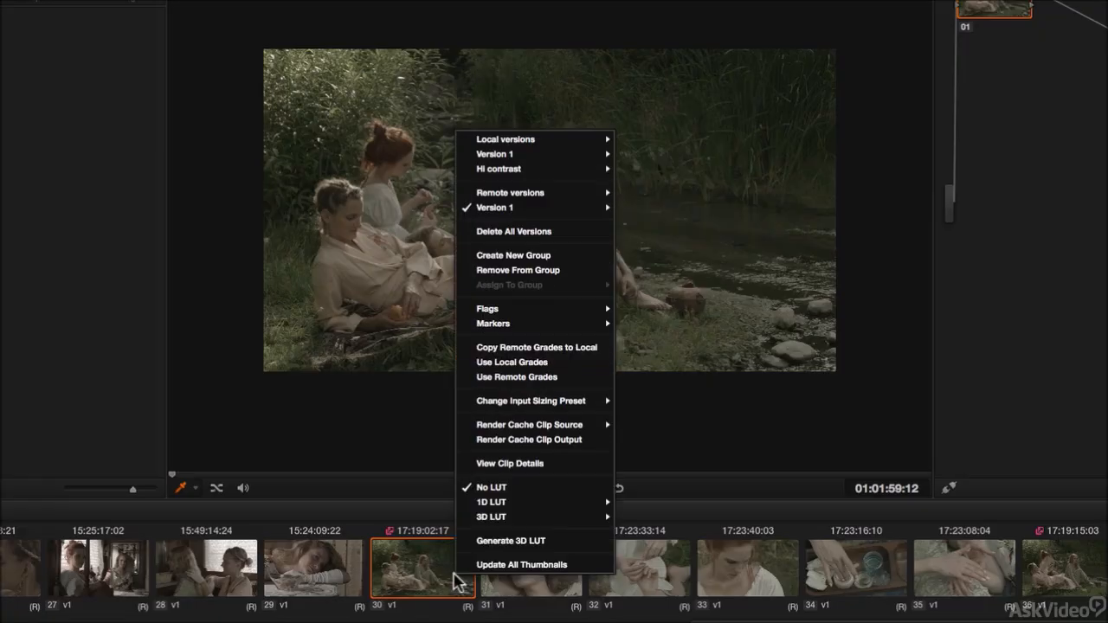
left_click(557, 361)
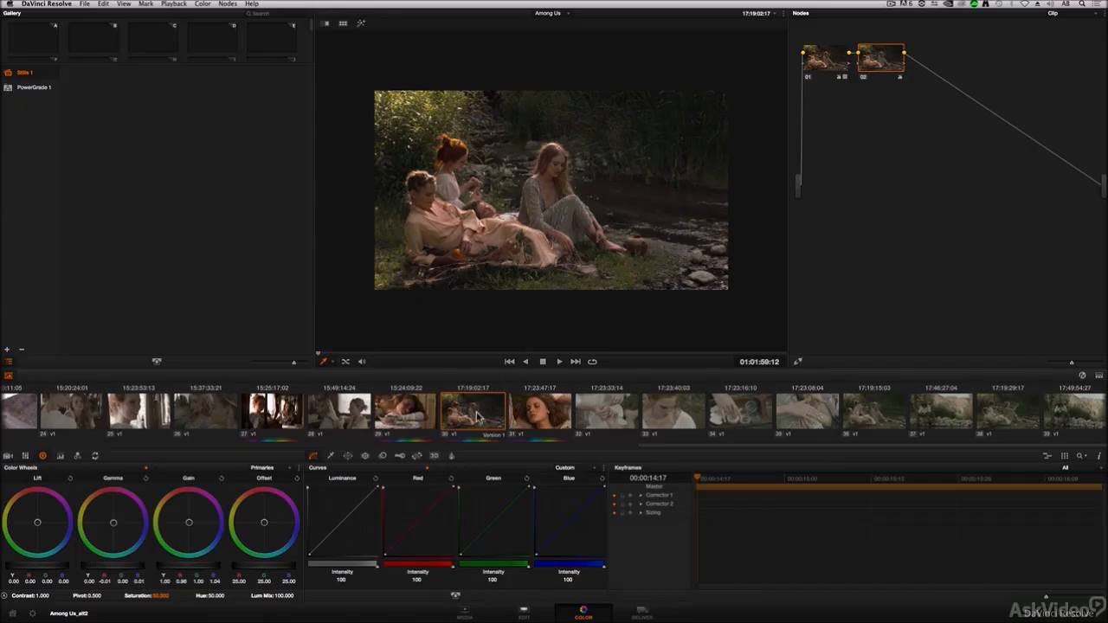
Step: View clips 31 through 36 one after another in the timeline
left_click(538, 415)
left_click(606, 413)
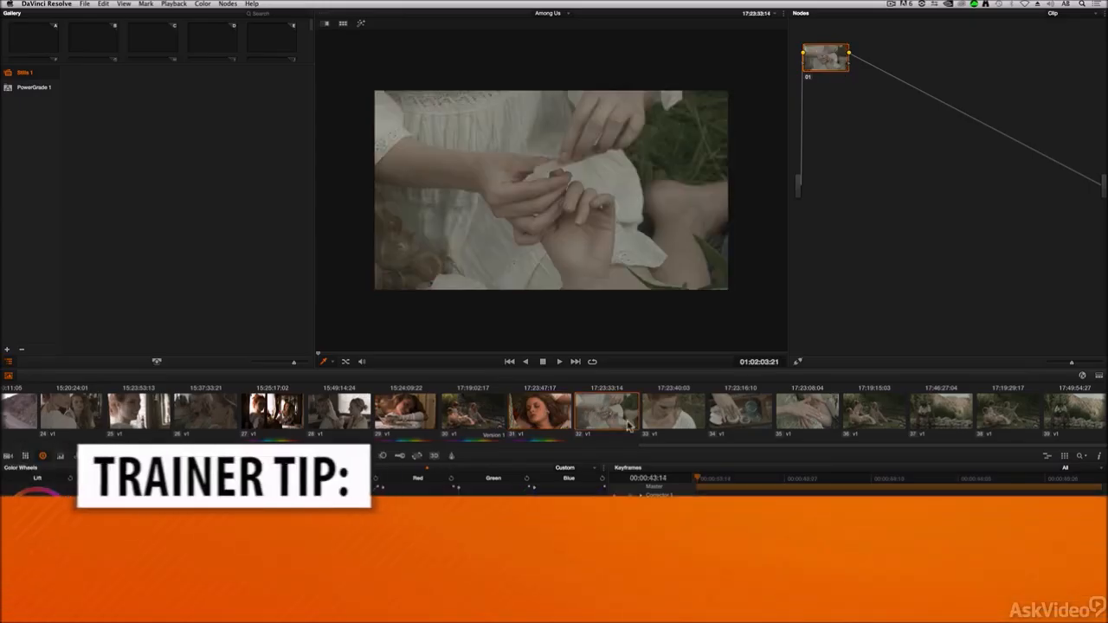
left_click(668, 415)
left_click(741, 419)
left_click(805, 419)
left_click(865, 417)
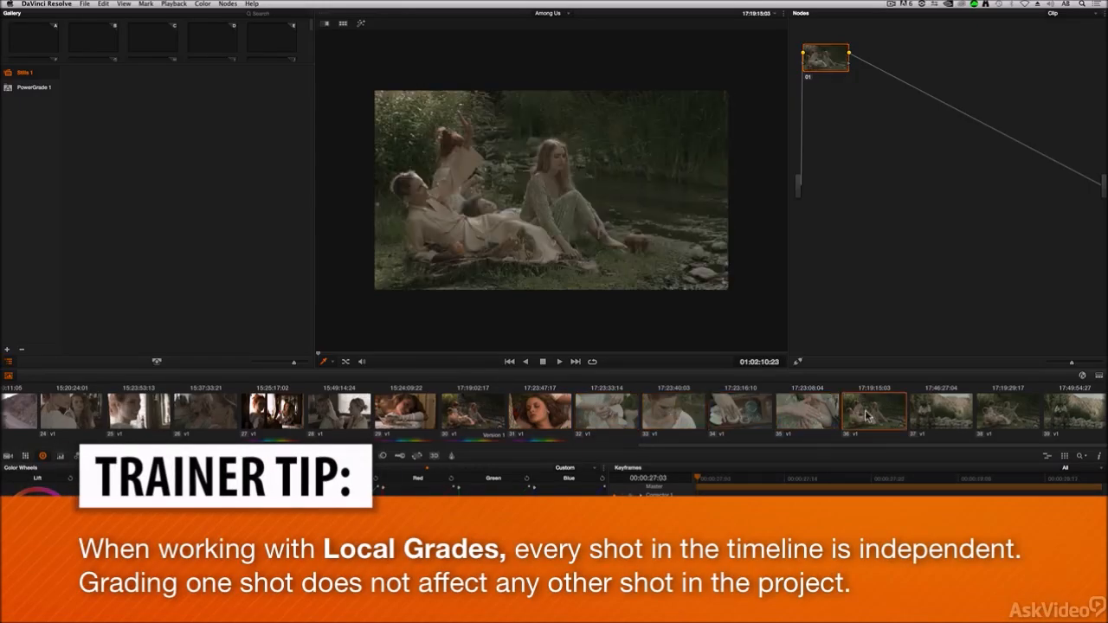
Step: Grade clip 35 by lowering its master lift and gamma, adjusting the gain, and shifting the image strongly toward blue
left_click(818, 415)
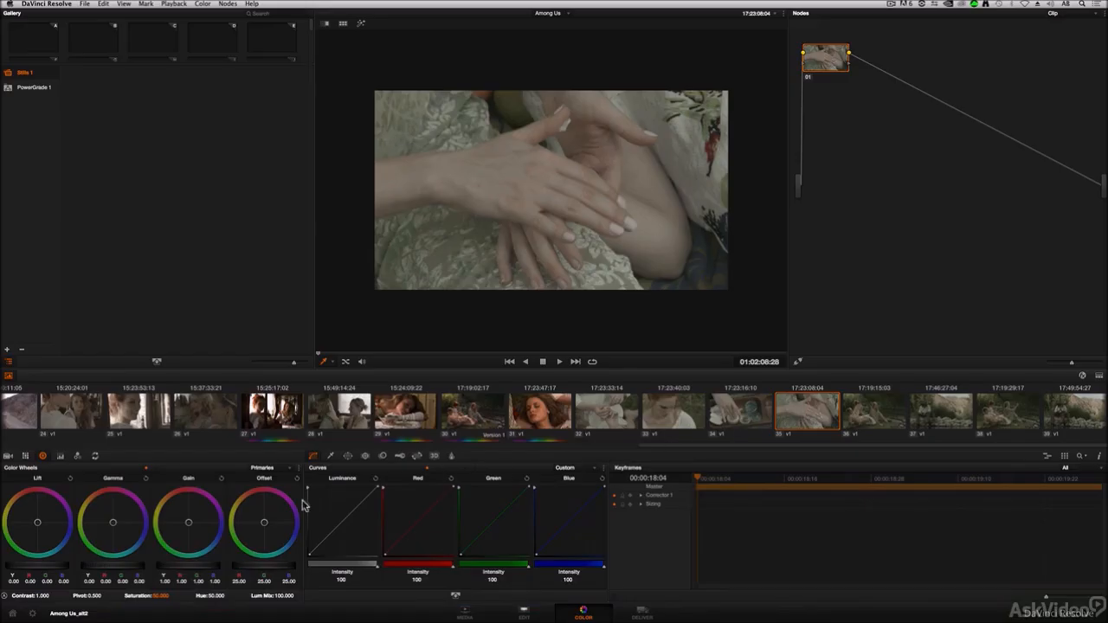
left_click_drag(49, 568, 13, 567)
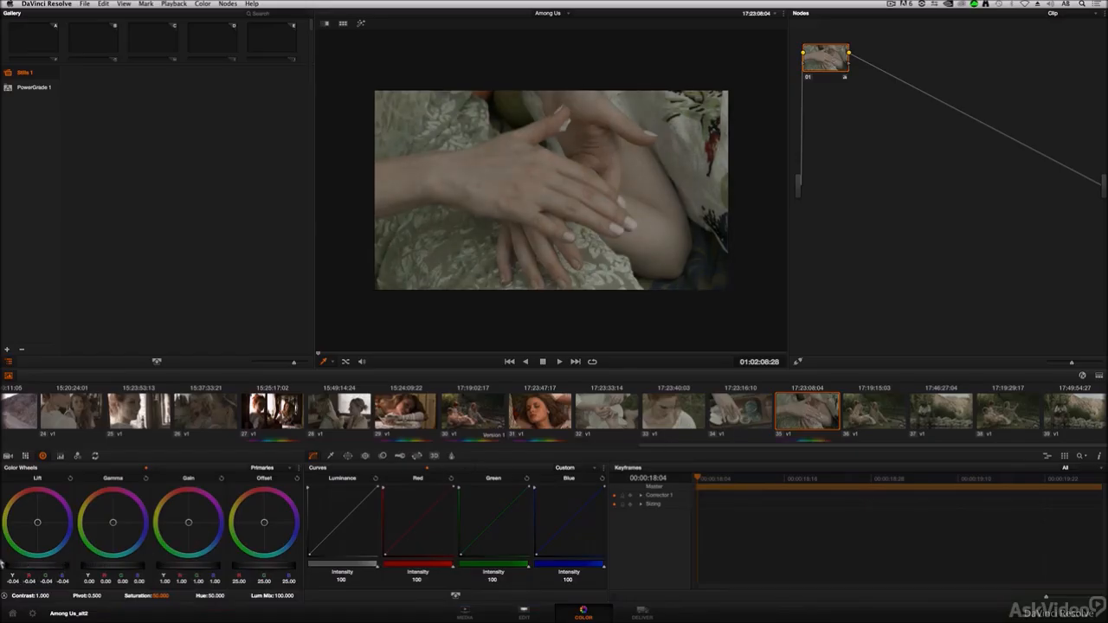
left_click_drag(115, 568, 105, 571)
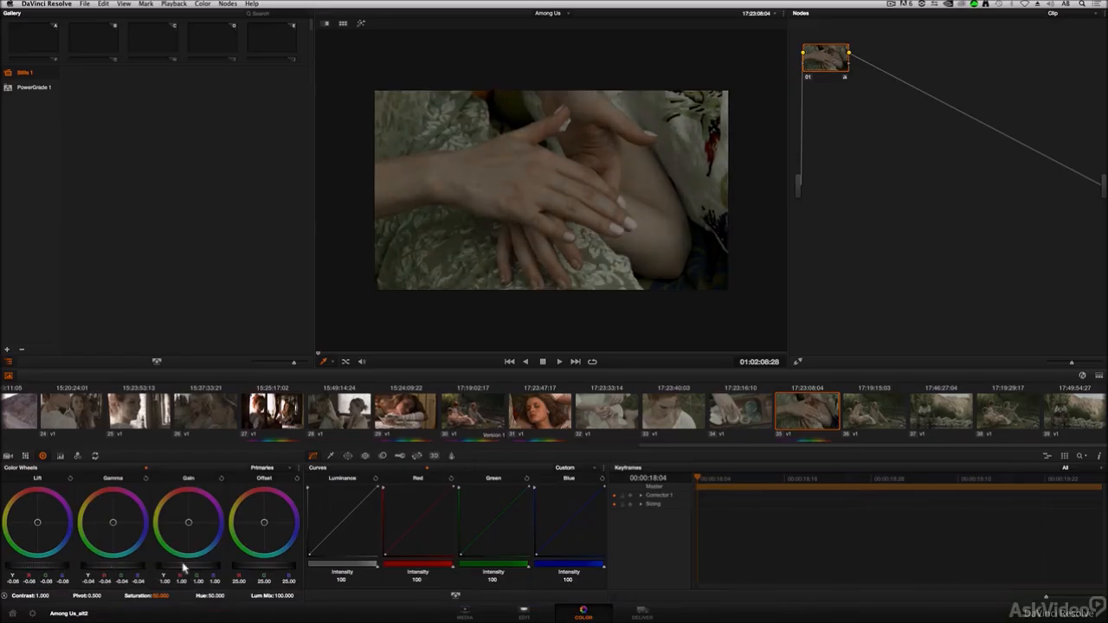
left_click_drag(183, 568, 197, 565)
left_click_drag(270, 545, 293, 577)
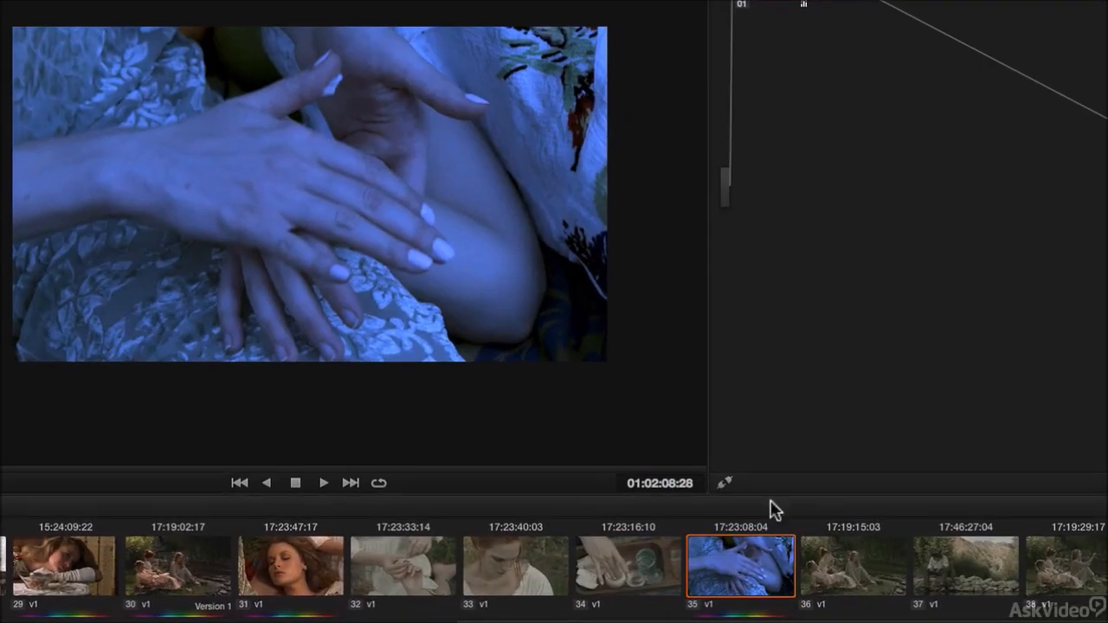
Step: Reset all grades and nodes on clip 35
right_click(801, 228)
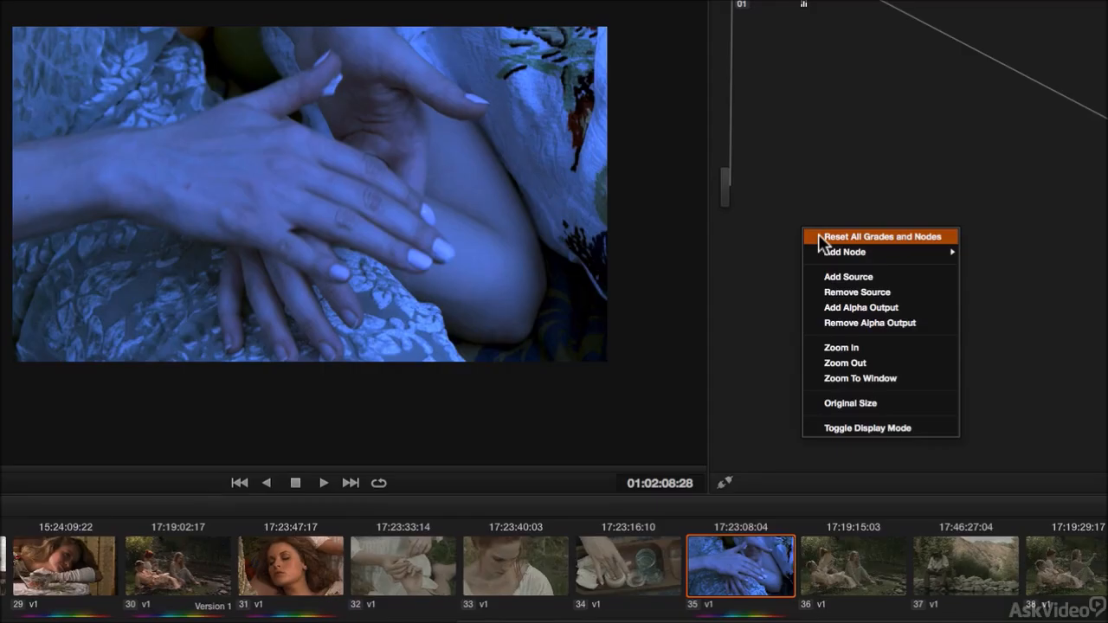
left_click(821, 239)
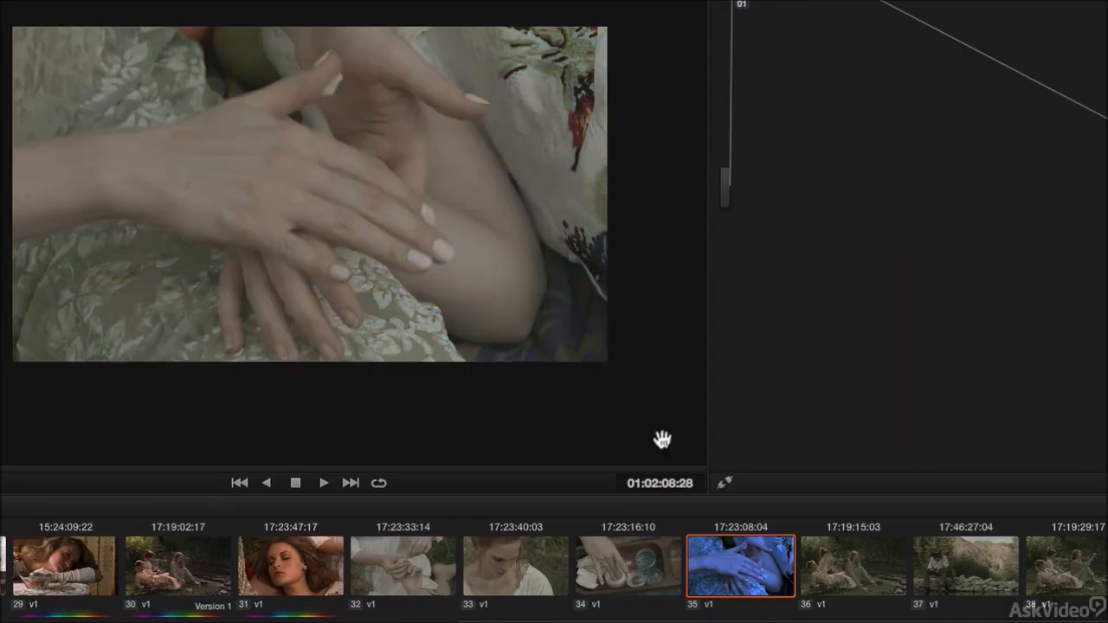
Step: Switch the timeline clips to remote grades, starting from clip 32
right_click(392, 583)
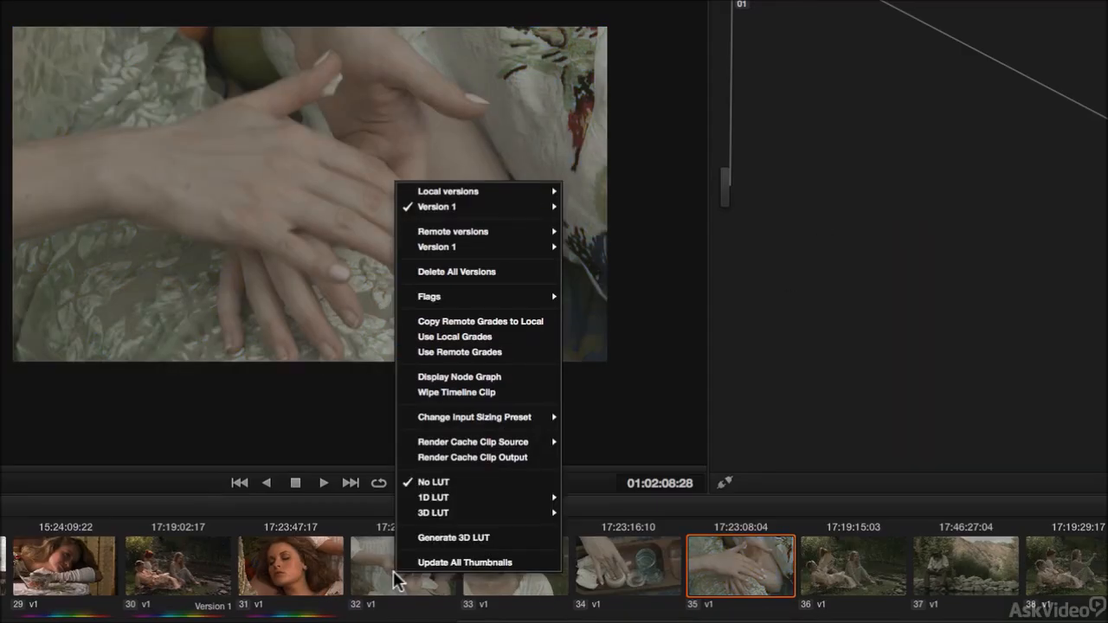
left_click(459, 352)
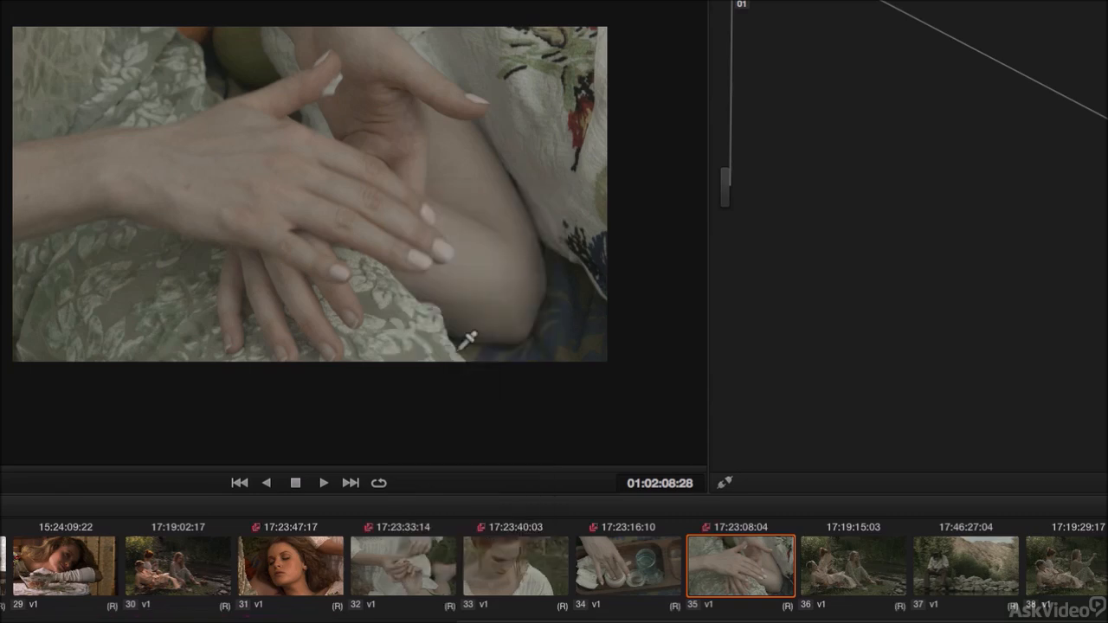
Step: View the linked clips 30, 36 and 38, which carry the same remote-grade marker, and compare their shots
left_click(181, 567)
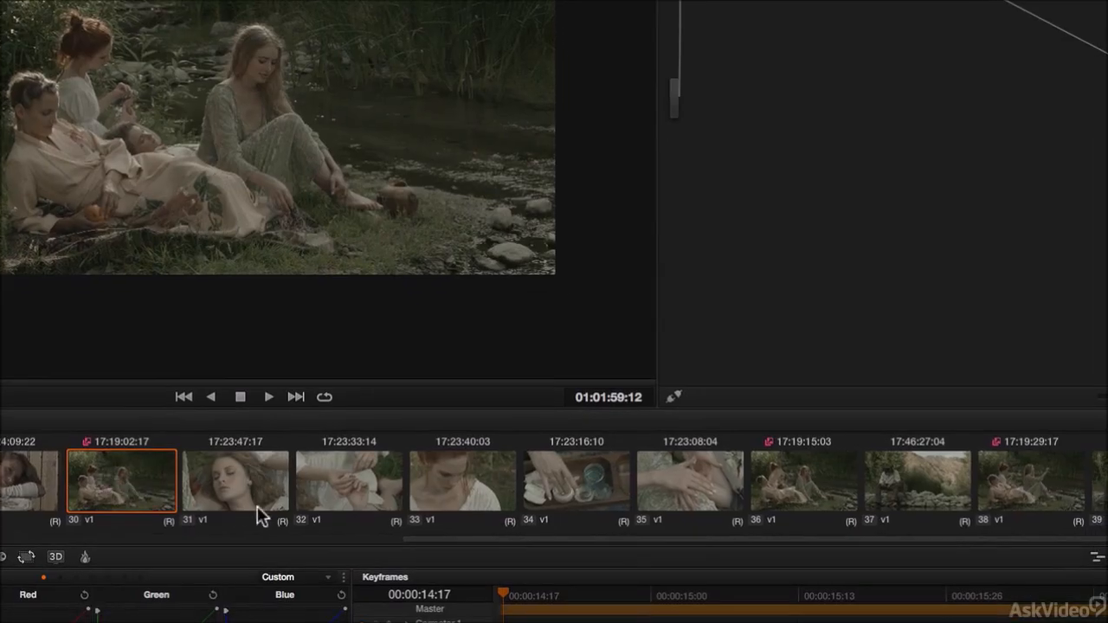
left_click(792, 476)
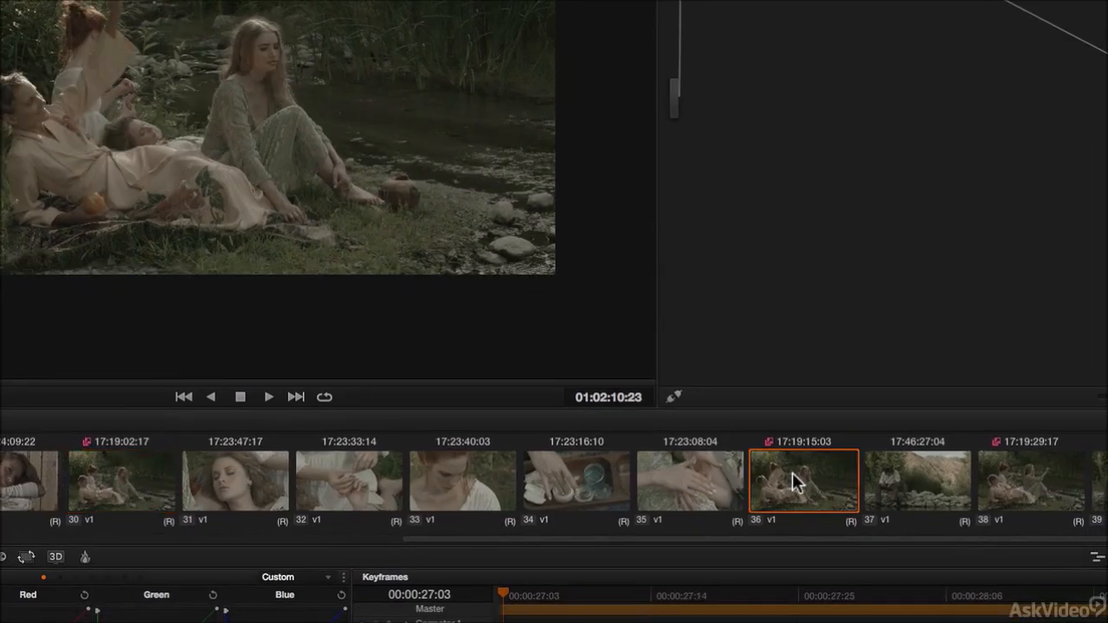
left_click(1019, 485)
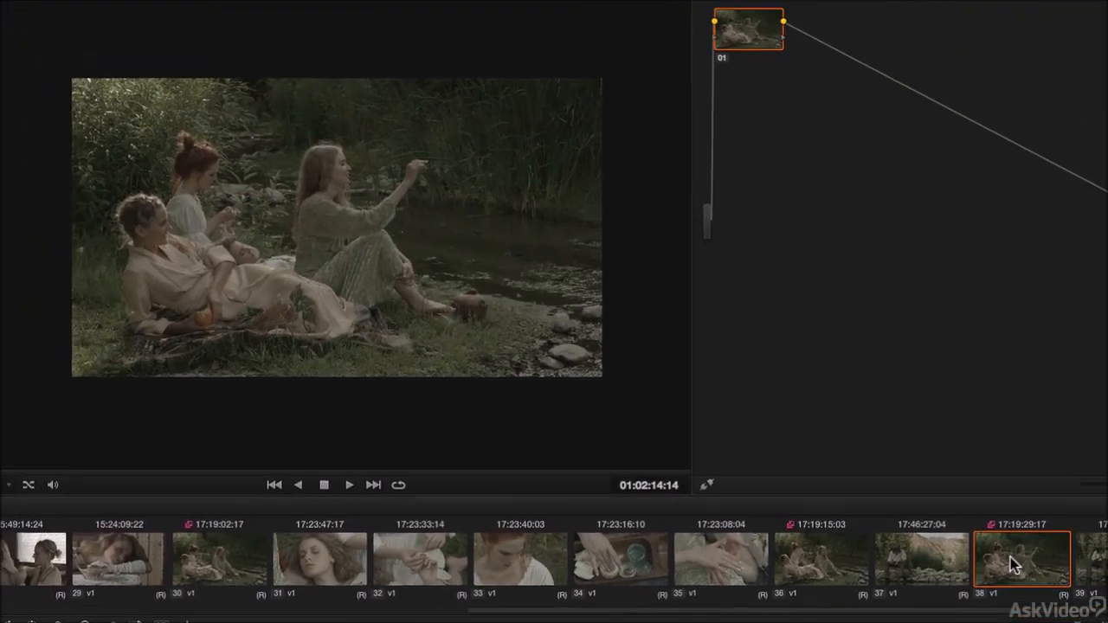
left_click(844, 568)
left_click(226, 561)
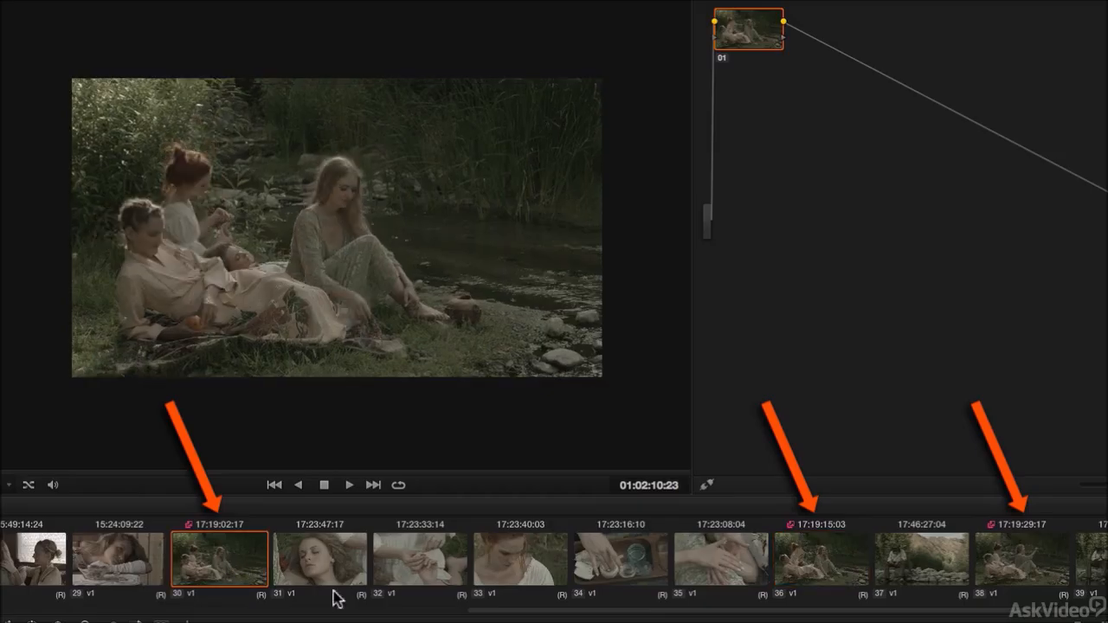
left_click(798, 582)
left_click(1013, 569)
Step: Grade clip 36 by lowering the master lift to about -0.05, raising the master gain to about 1.25 and adjusting the gamma
left_click(823, 564)
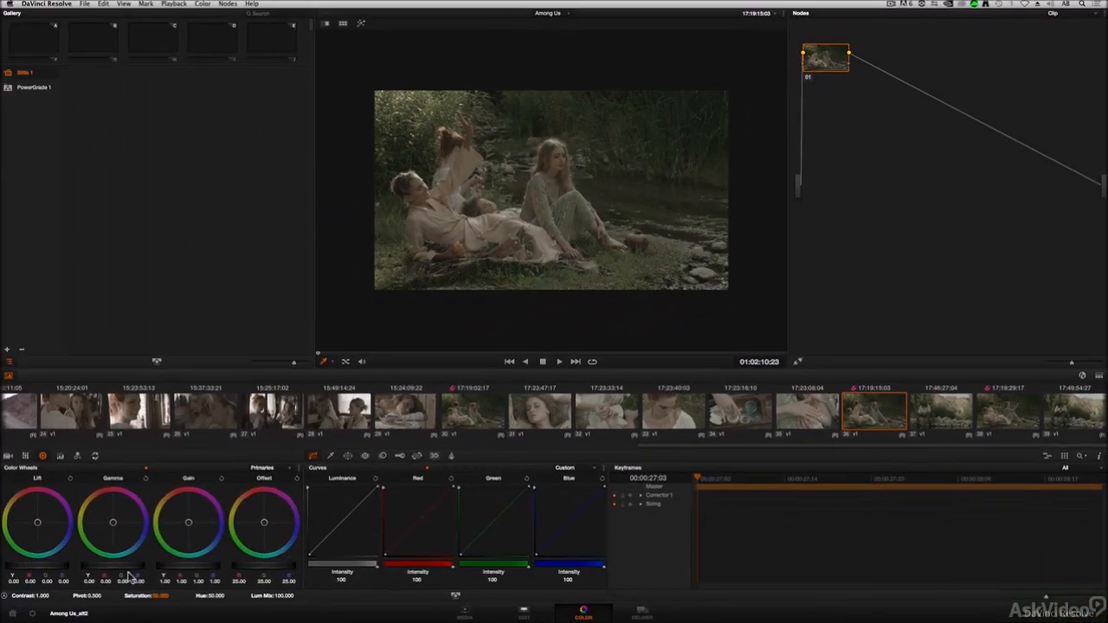
mouse_move(54, 568)
left_mouse_down()
mouse_move(22, 569)
mouse_move(55, 566)
left_mouse_up()
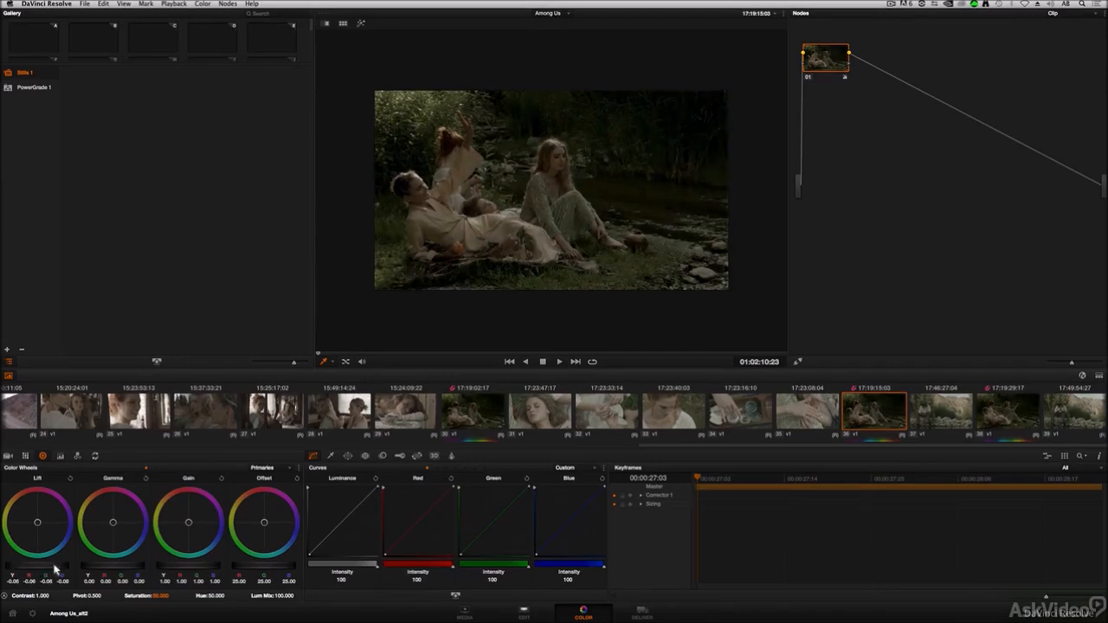
left_click_drag(194, 567, 245, 562)
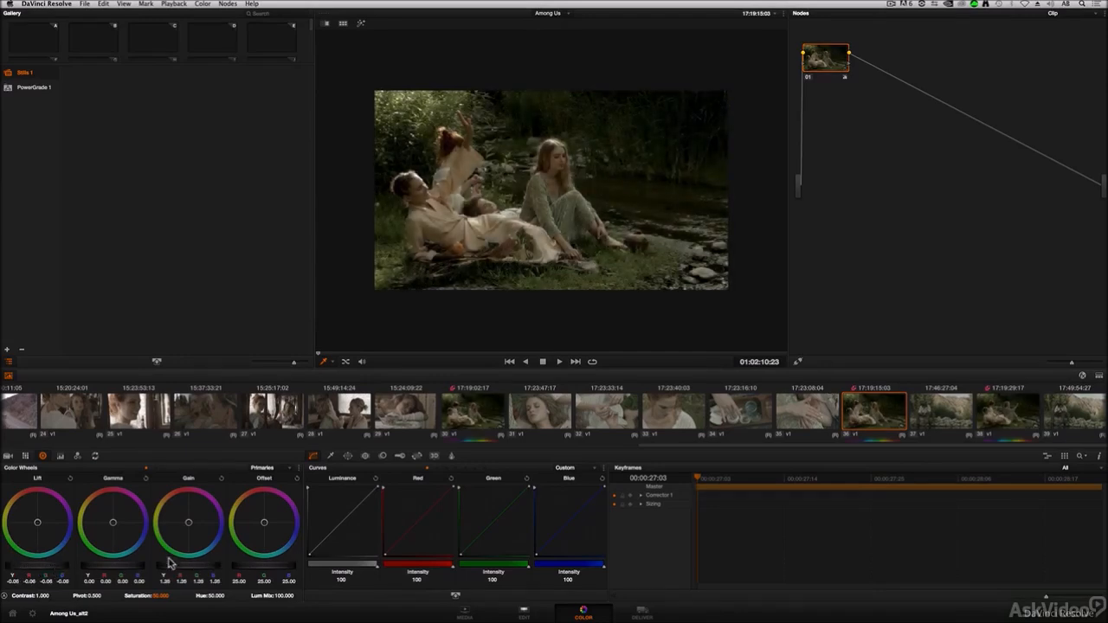
left_click_drag(128, 569, 100, 568)
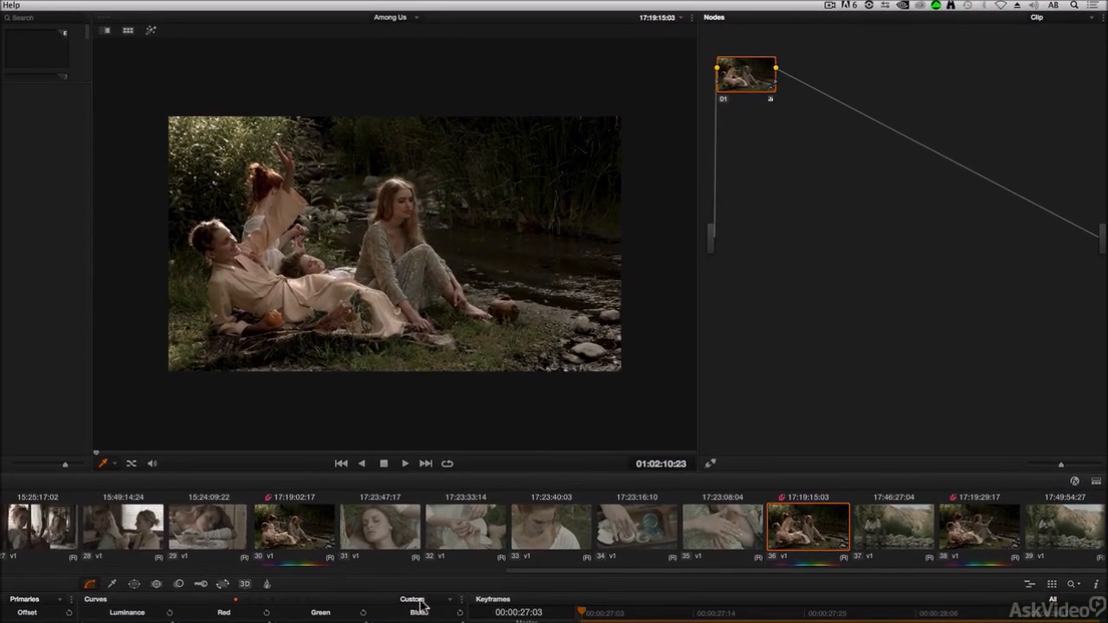
Step: View clips 30, 36 and 38 in turn to compare their shared remote grade
left_click(324, 543)
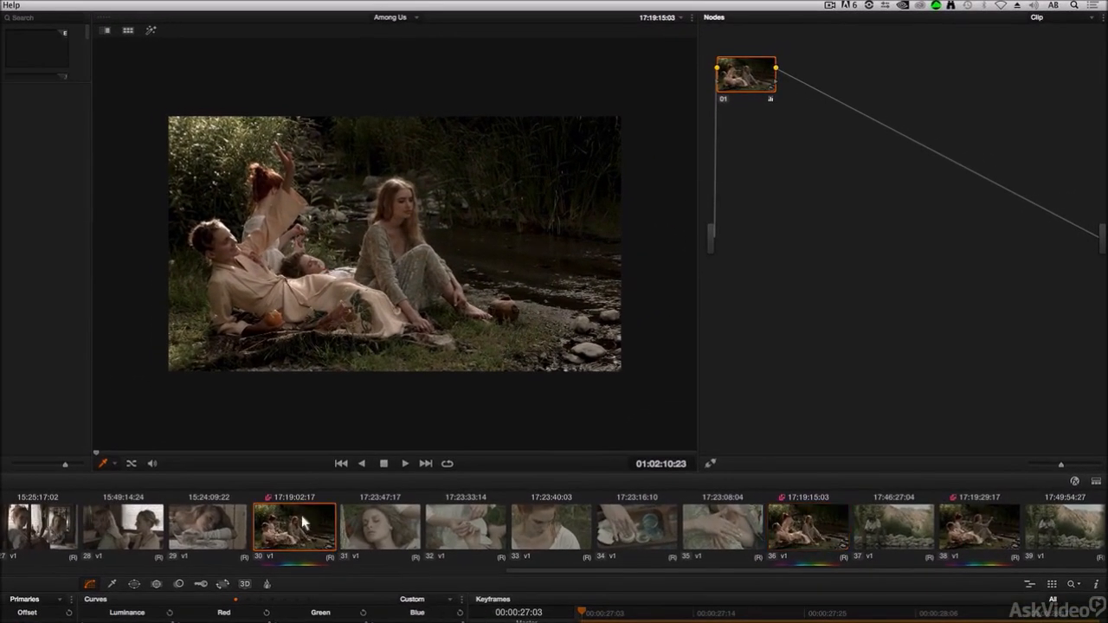
left_click(833, 530)
left_click(970, 535)
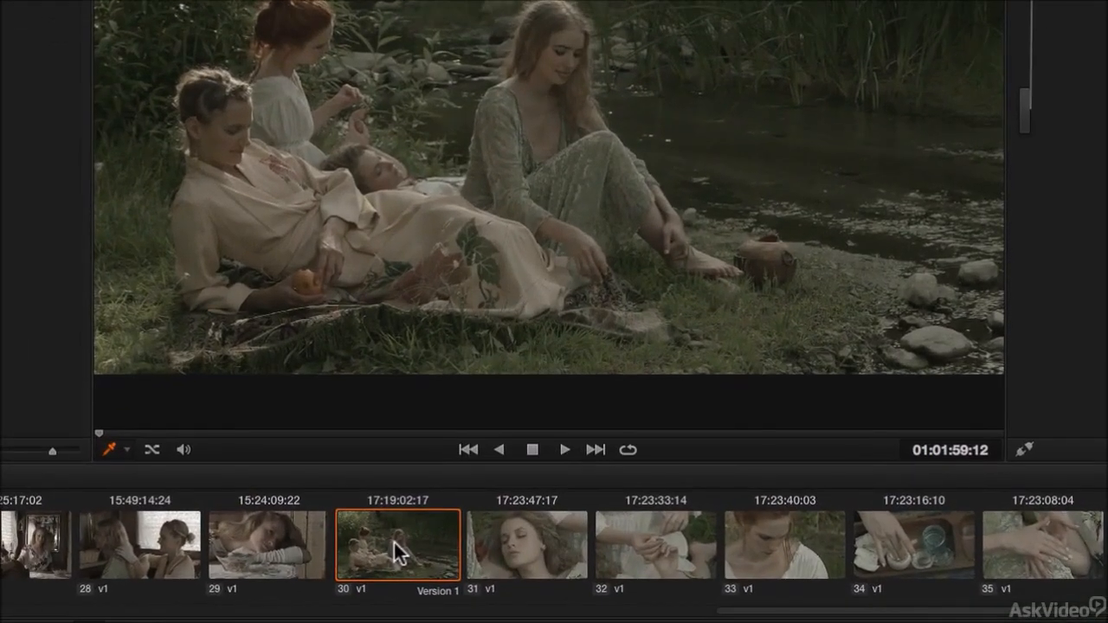
Step: Switch the timeline clips to remote grades and back to local grades, starting from clip 30
right_click(471, 414)
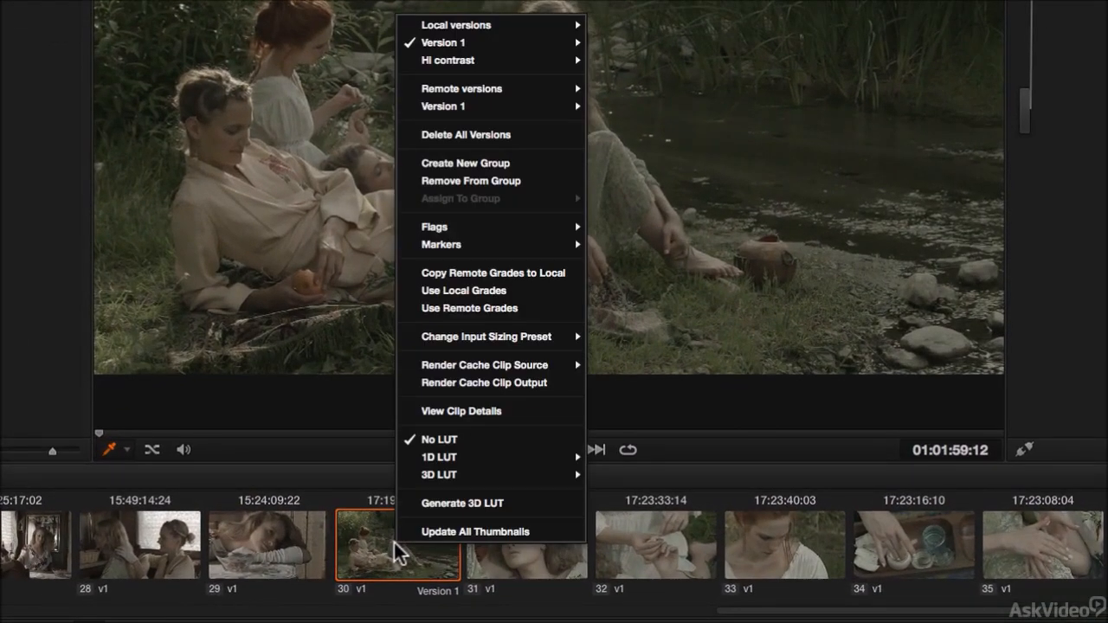
mouse_move(494, 41)
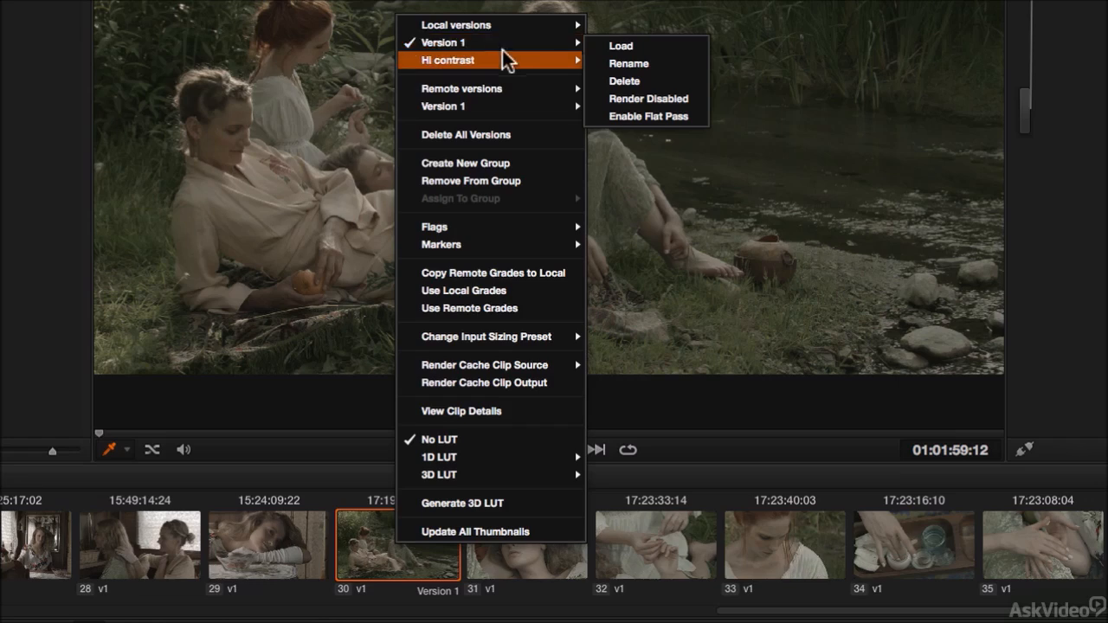
left_click(442, 312)
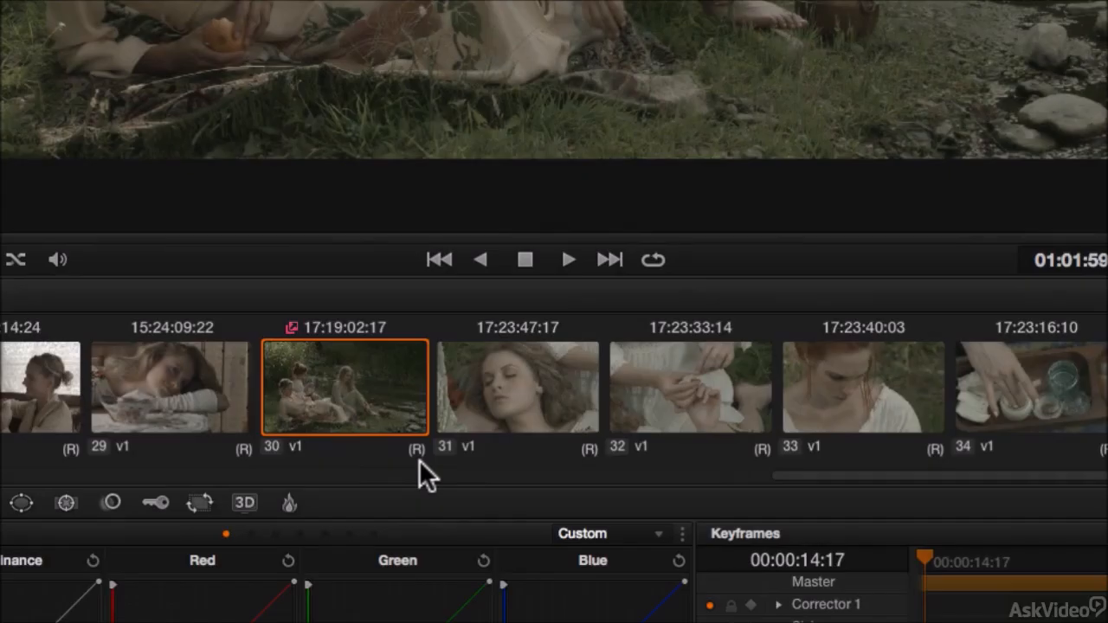
right_click(383, 379)
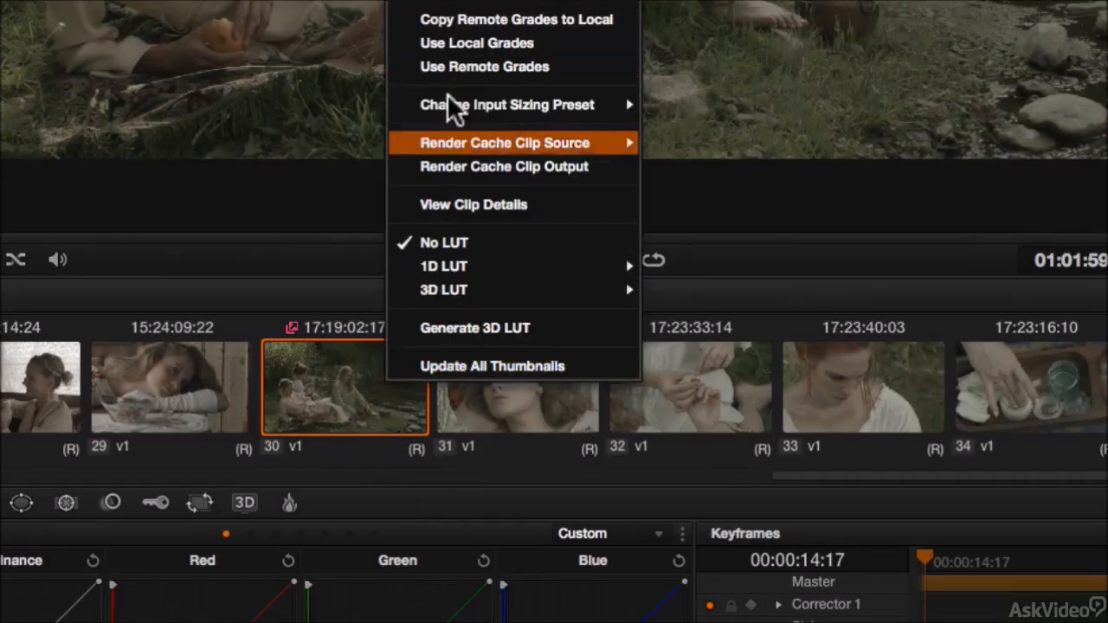
left_click(450, 24)
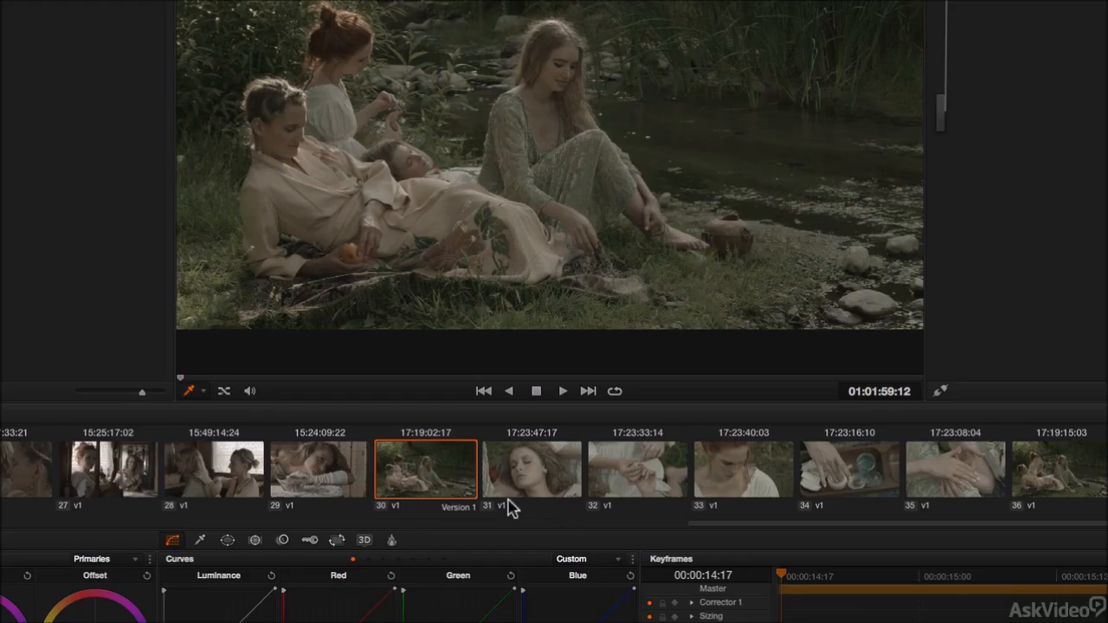
Step: Switch the timeline clips to remote grades from clip 30, and view the linked clips 36, 38 and 30
right_click(443, 485)
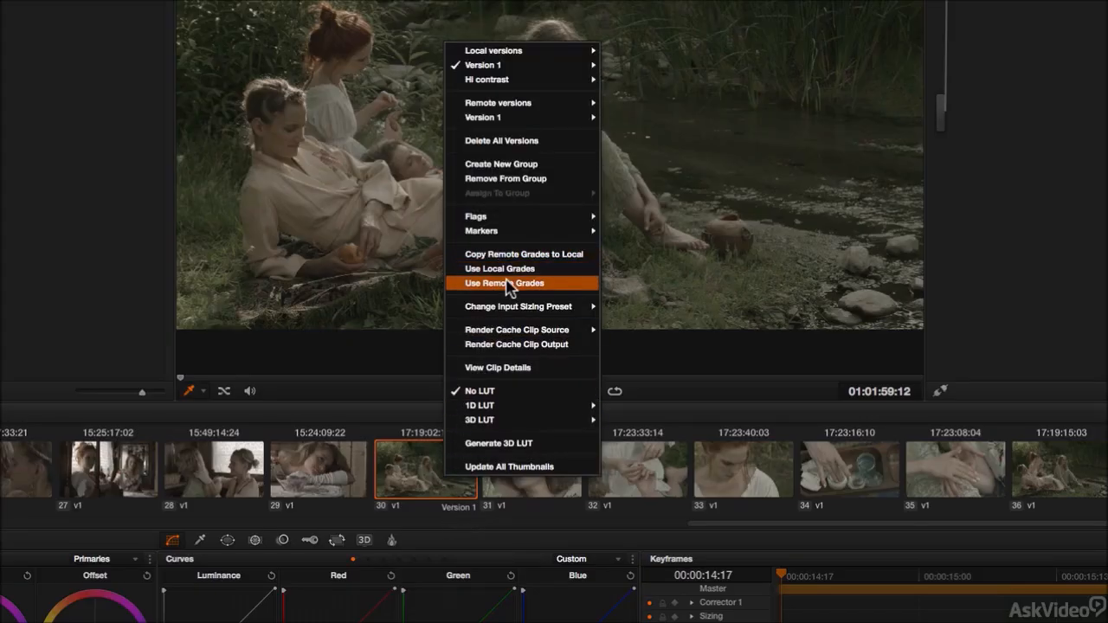
left_click(506, 284)
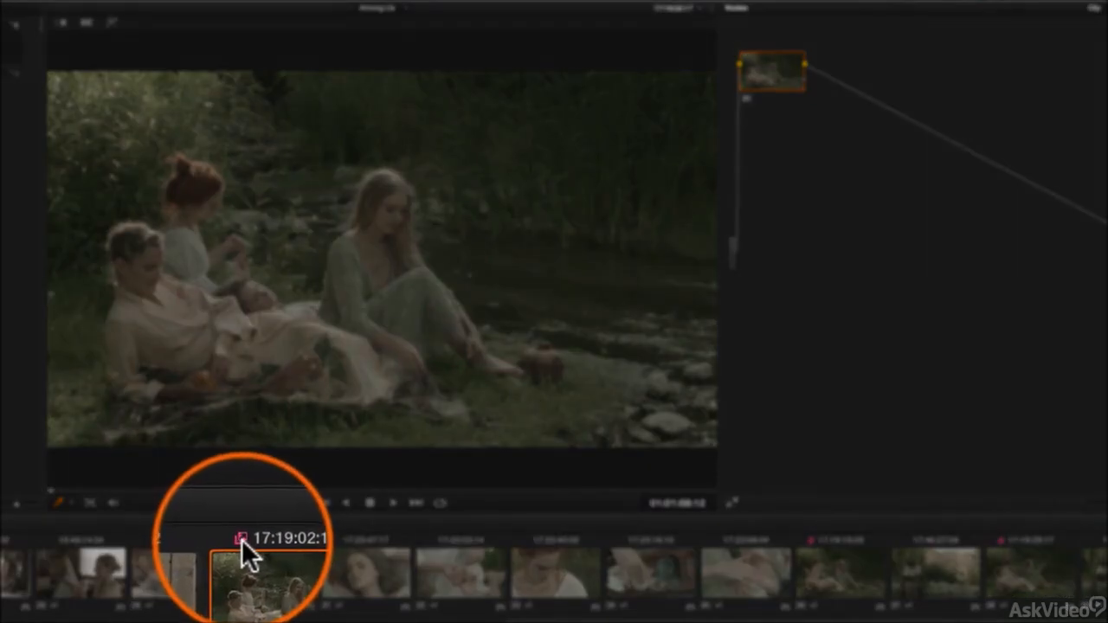
left_click(829, 576)
left_click(1025, 574)
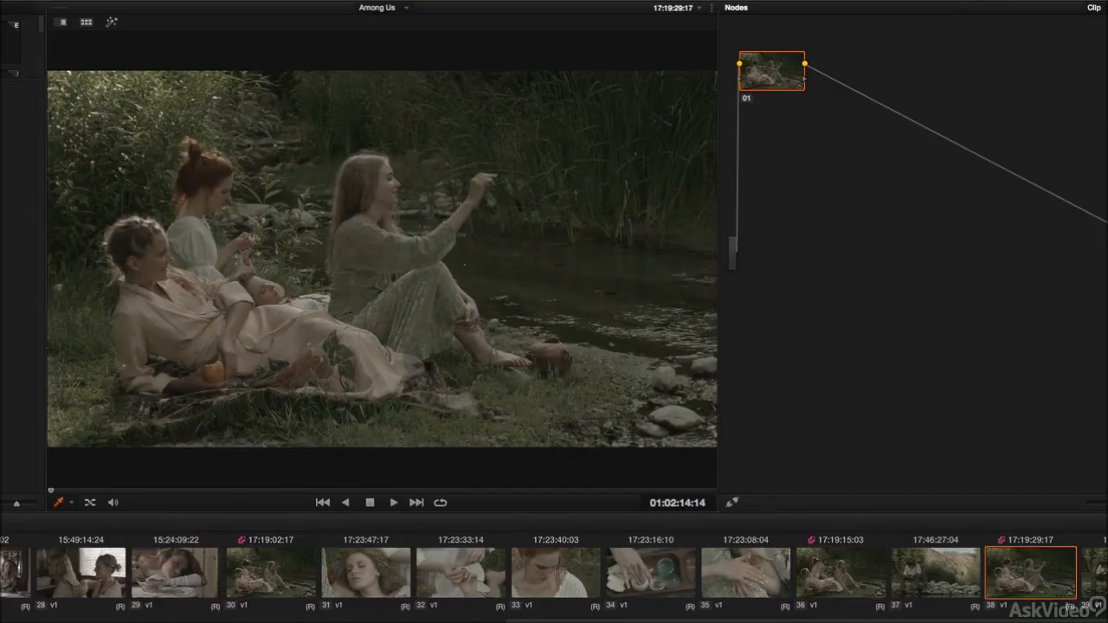
left_click(279, 574)
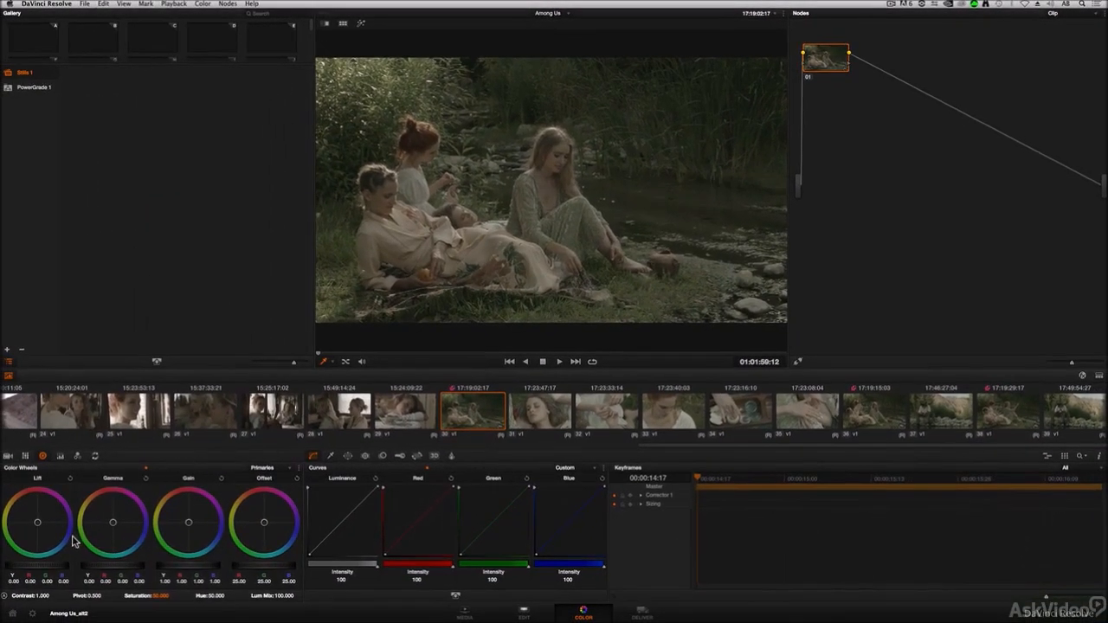
Step: Grade clip 30 by lowering the master lift to about -0.07, raising the gain to about 1.4, adjusting the gamma and warming the colour balance
left_click_drag(50, 566, 4, 567)
left_click_drag(159, 573, 279, 555)
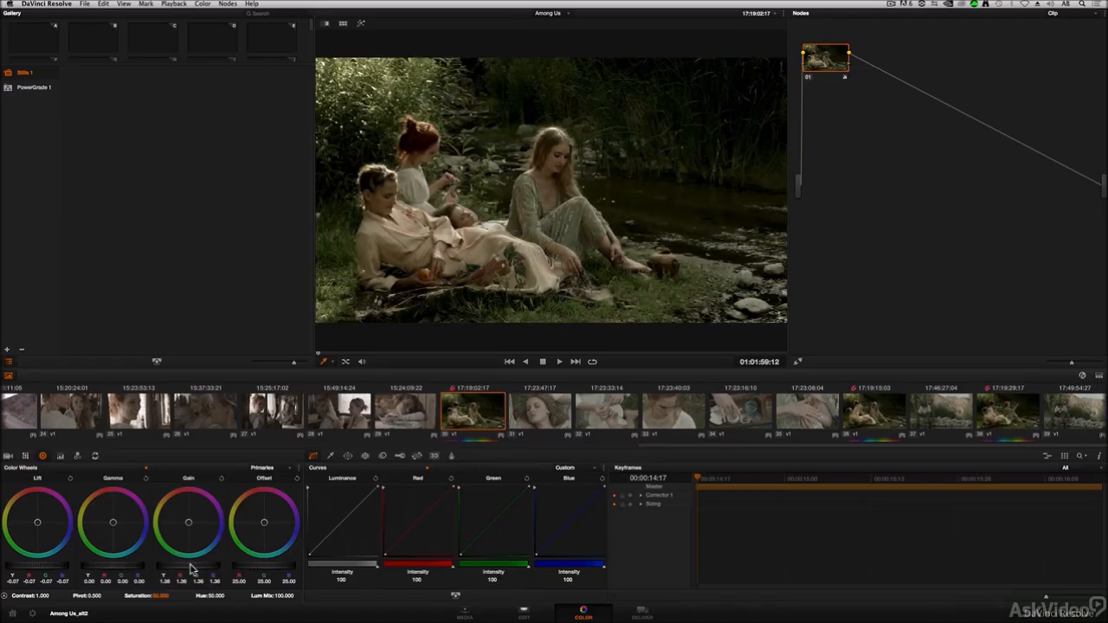
mouse_move(114, 564)
left_mouse_down()
mouse_move(123, 572)
mouse_move(107, 570)
left_mouse_up()
left_click_drag(45, 532, 50, 534)
left_click_drag(197, 541, 198, 533)
mouse_move(118, 534)
left_mouse_down()
mouse_move(129, 544)
mouse_move(109, 520)
left_mouse_up()
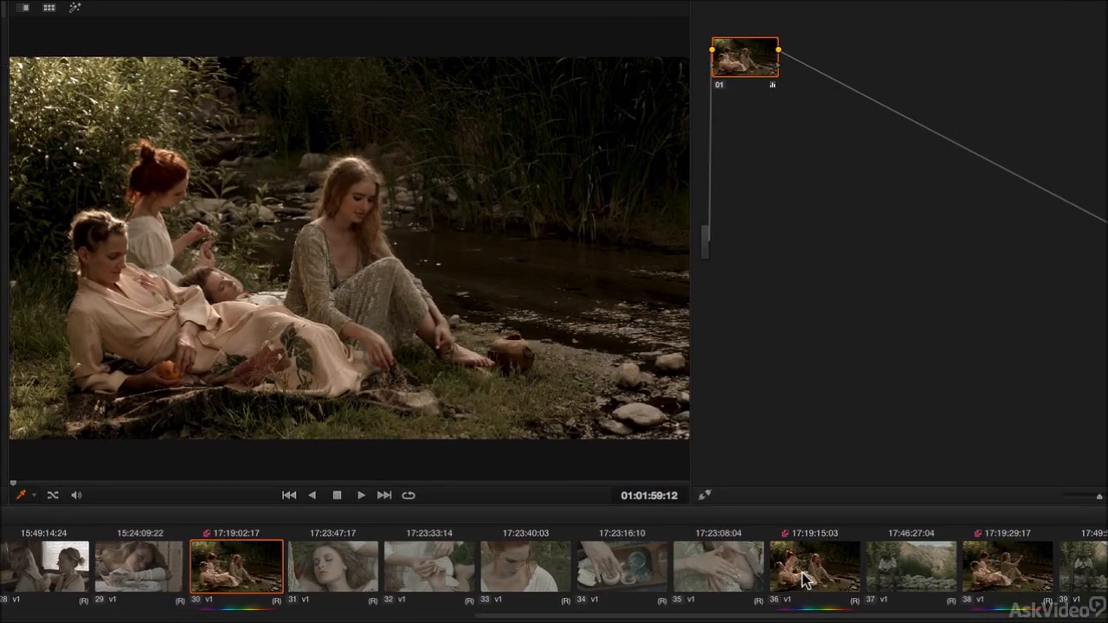
Step: View clips 36 and 38 with the shared grade, and look through the linked clips 31, 32, 33 and 34
left_click(804, 580)
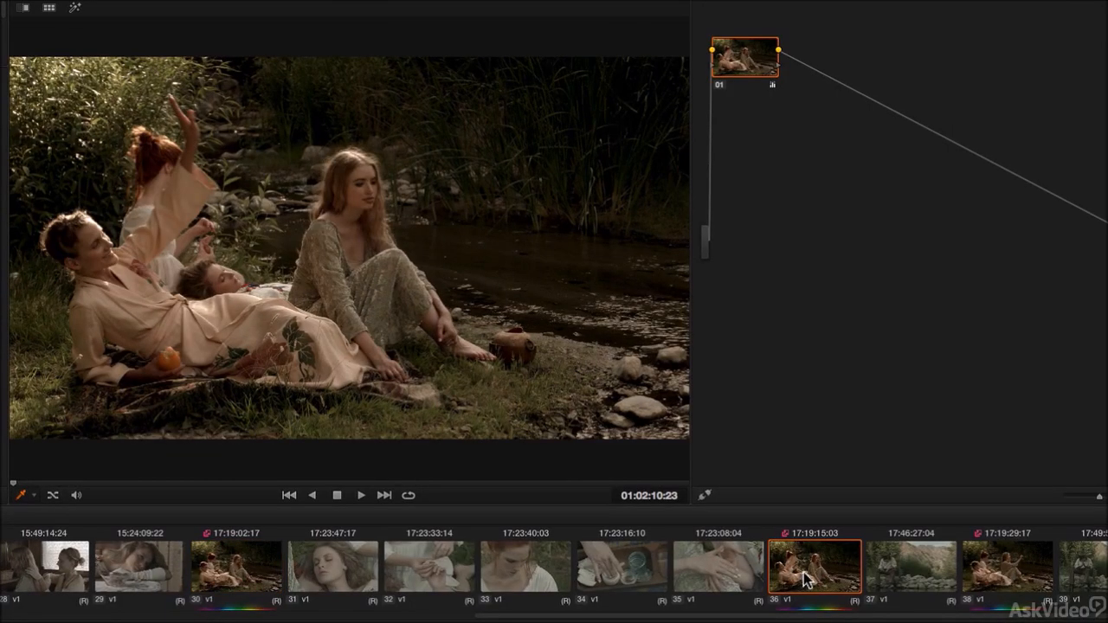
left_click(979, 584)
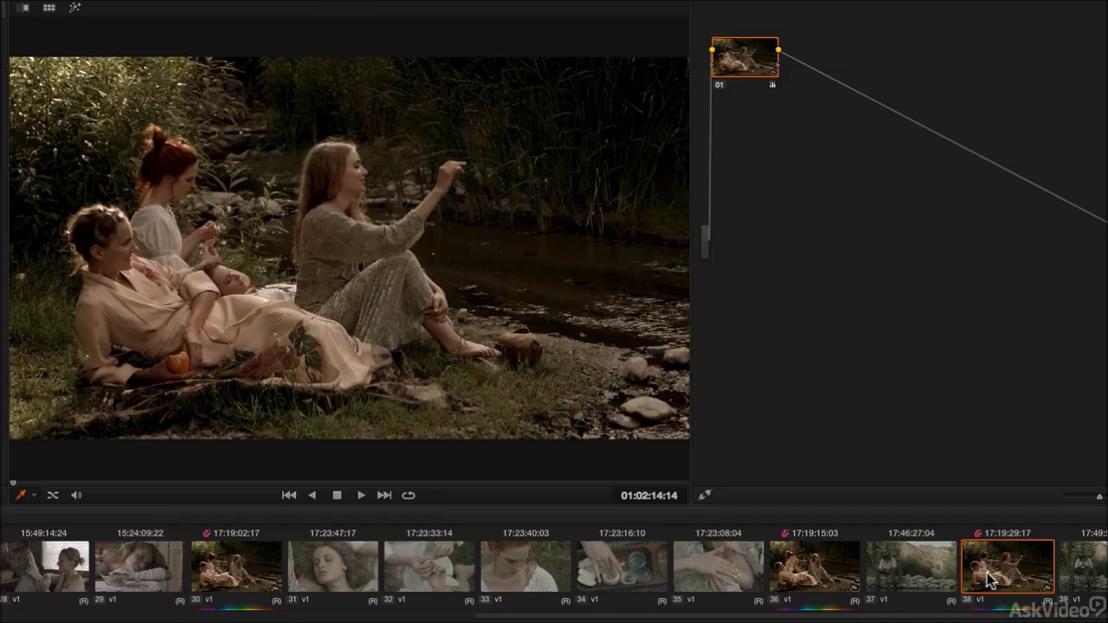
left_click(334, 571)
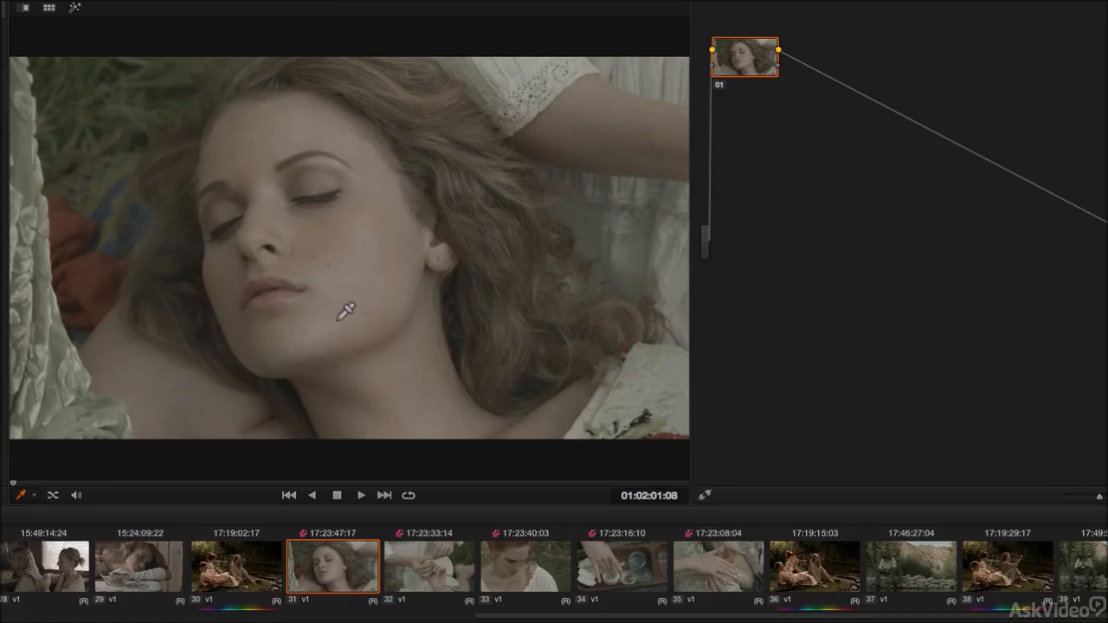
left_click(433, 586)
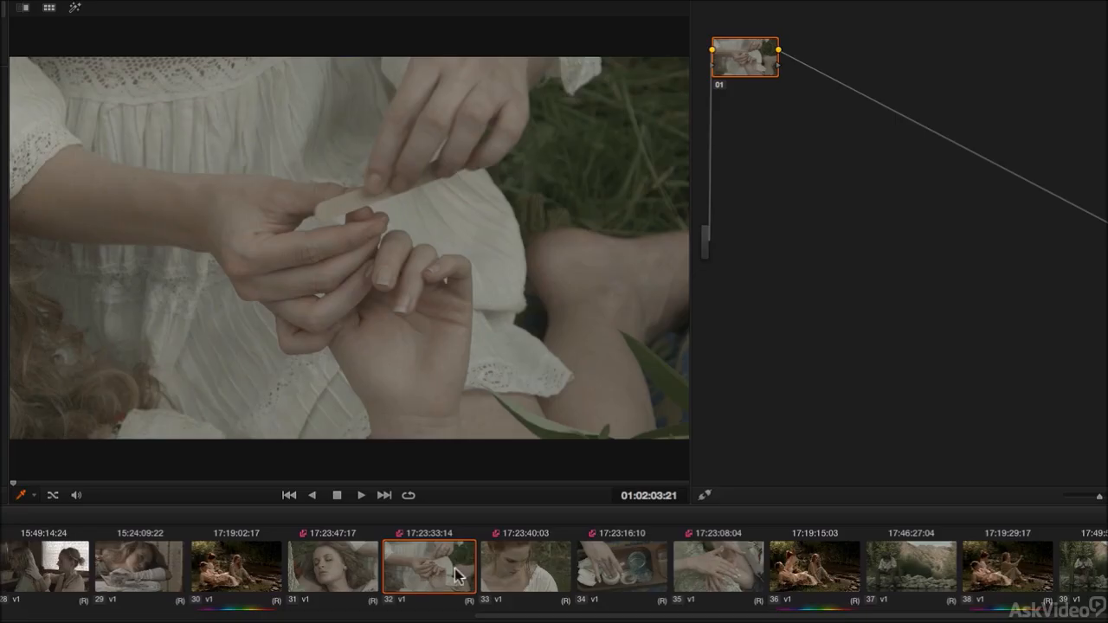
left_click(515, 579)
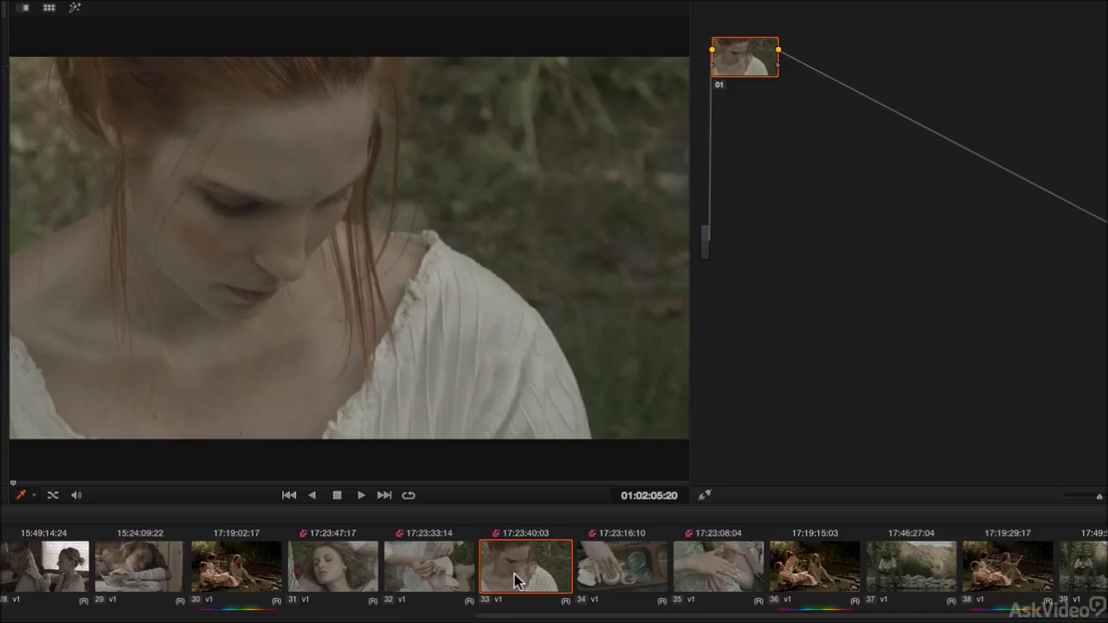
left_click(608, 580)
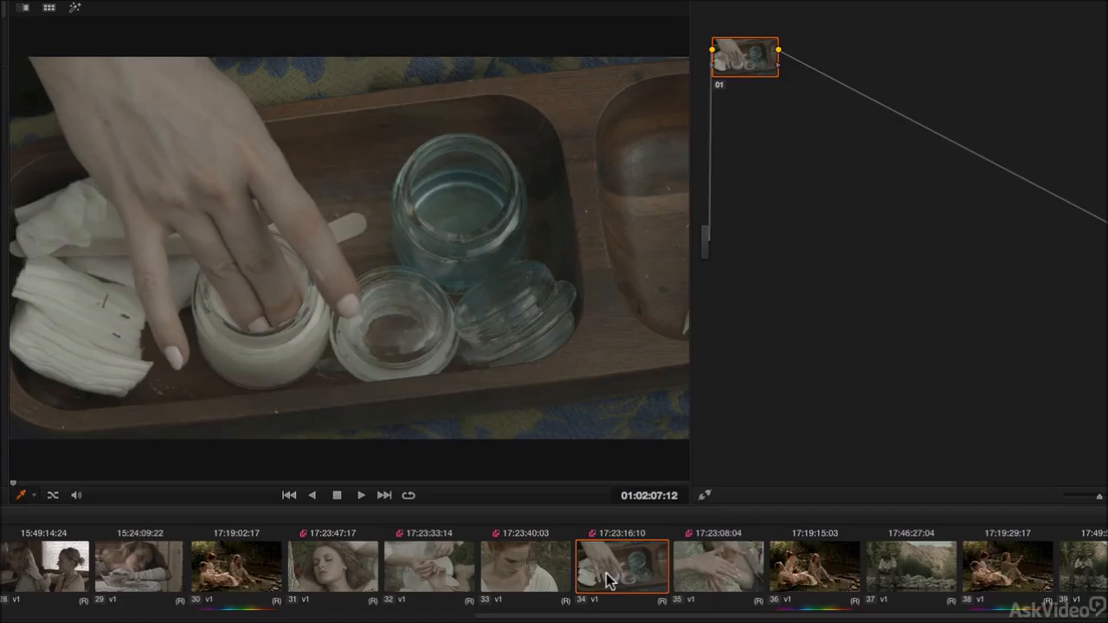
Step: Grade clip 31 with master lift at about -0.10, gain at about 1.17 and gamma at about -0.01, warming the colour balance
left_click(355, 569)
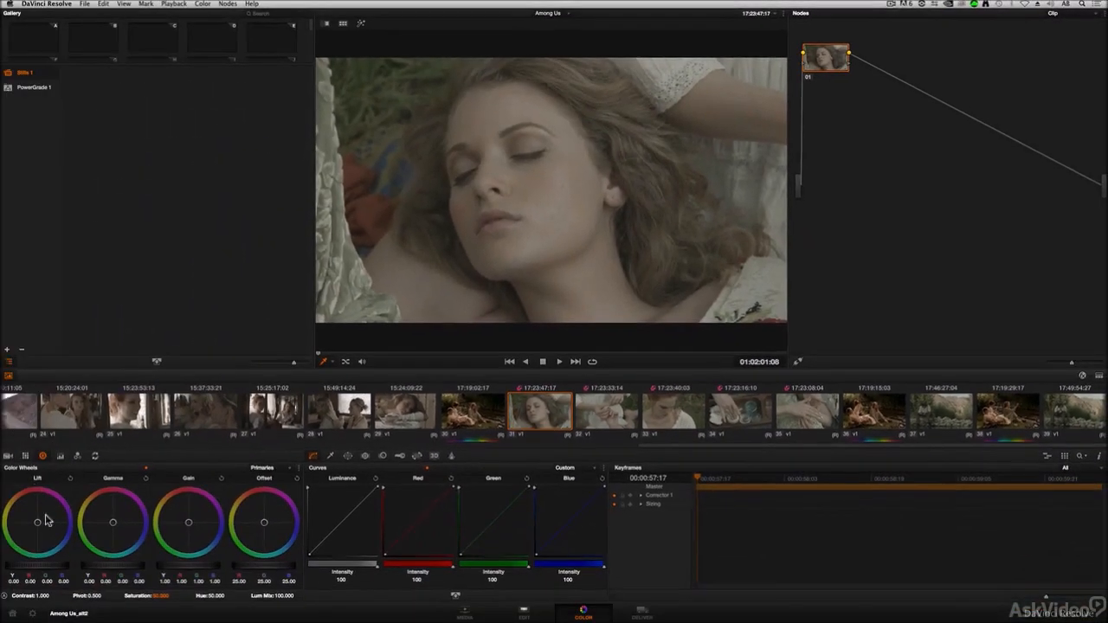
left_click_drag(69, 567, 30, 573)
left_click_drag(173, 569, 236, 567)
left_click_drag(122, 571, 105, 569)
left_click_drag(40, 518, 45, 536)
left_click_drag(206, 530, 204, 535)
left_click_drag(128, 532, 110, 523)
left_click_drag(199, 531, 195, 534)
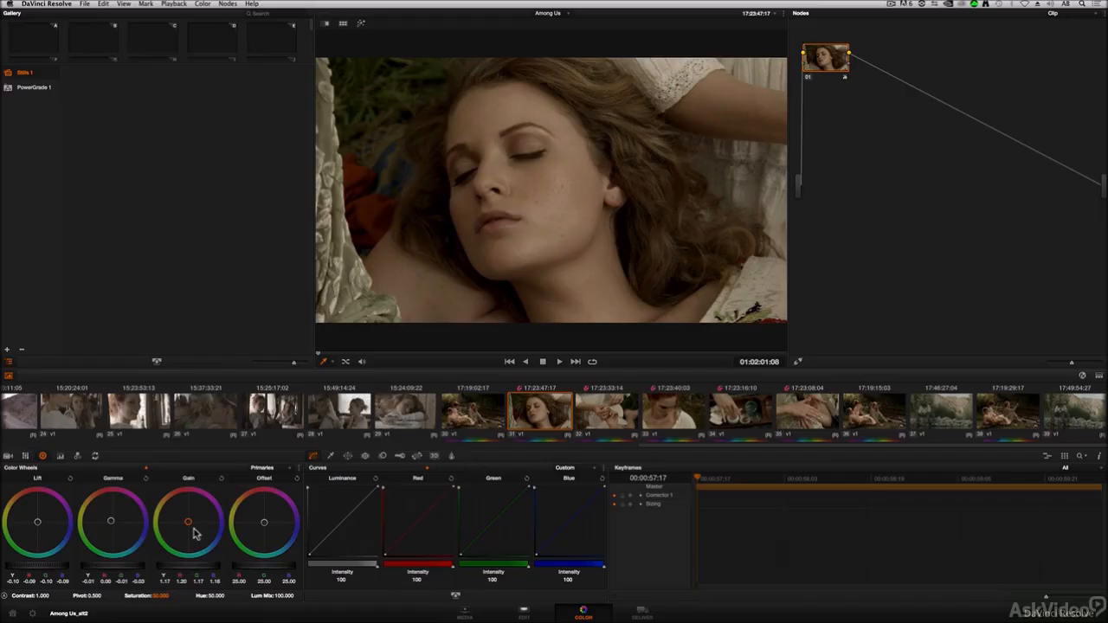
Step: Compare clips 33 and 31 to examine the remote grade they share
left_click(671, 410)
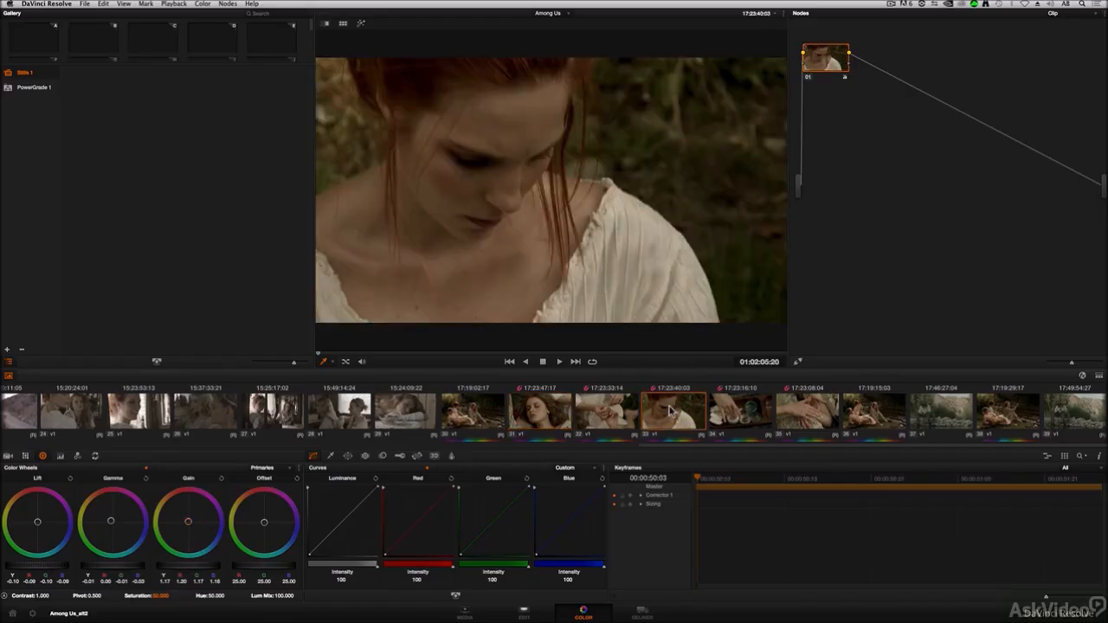
left_click(535, 412)
left_click(677, 419)
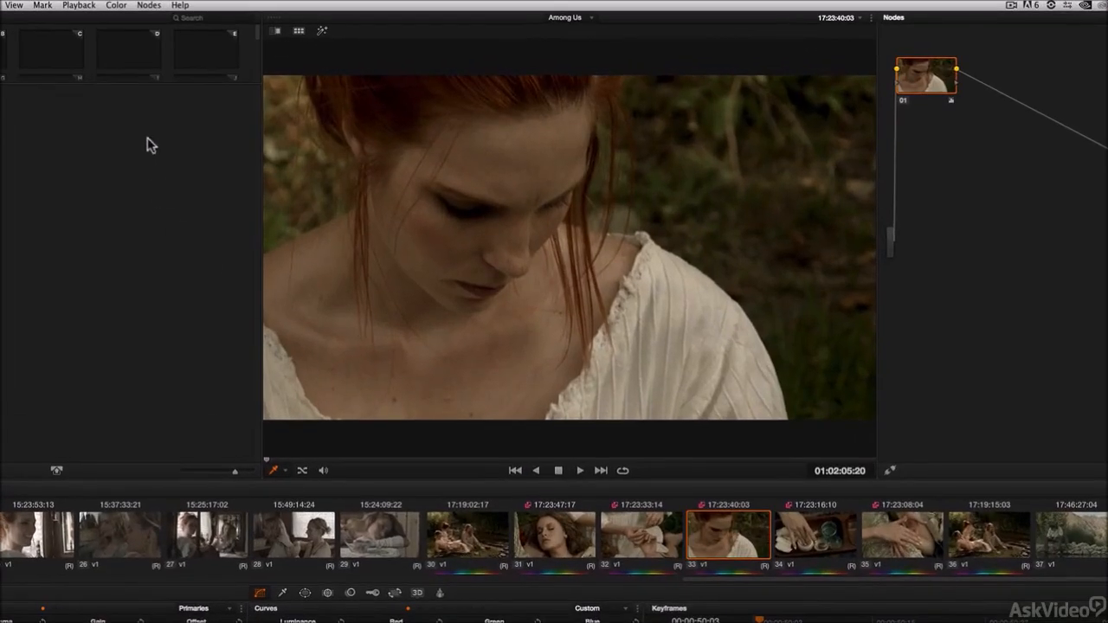
Step: Add a new remote grade version to clip 33, and raise its master gain to about 1.20 and its gamma slightly
left_click(202, 5)
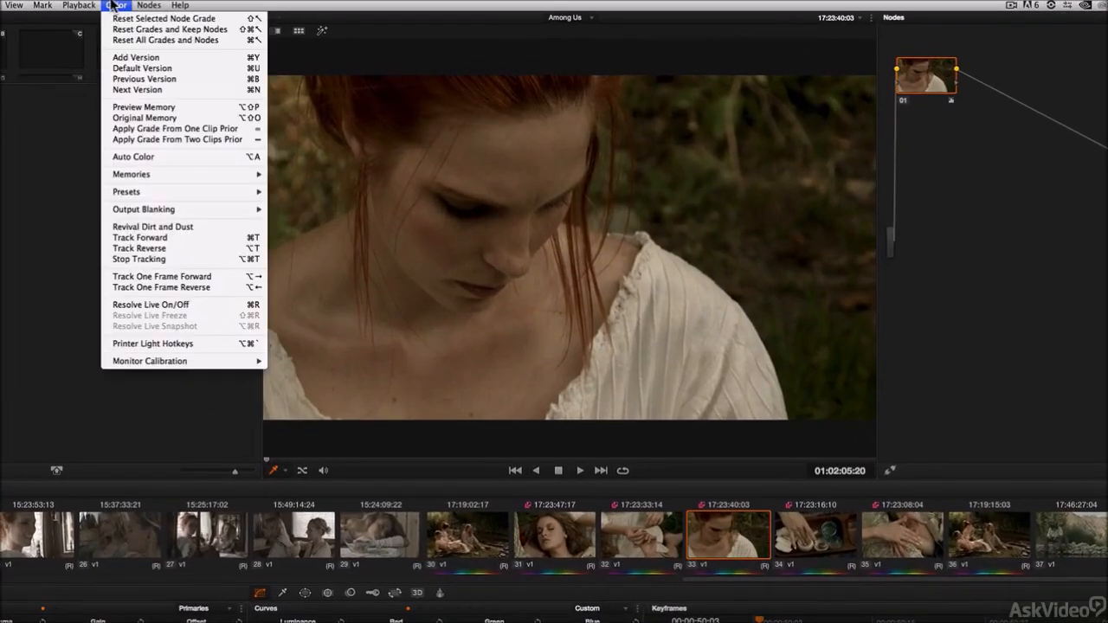
left_click(134, 58)
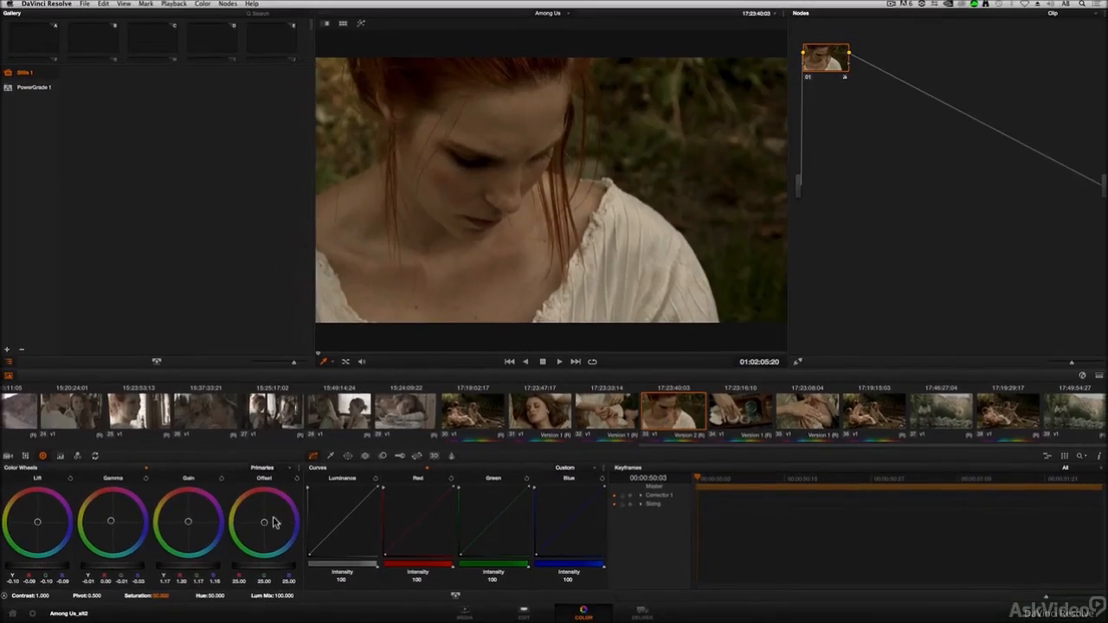
left_click_drag(100, 567, 197, 568)
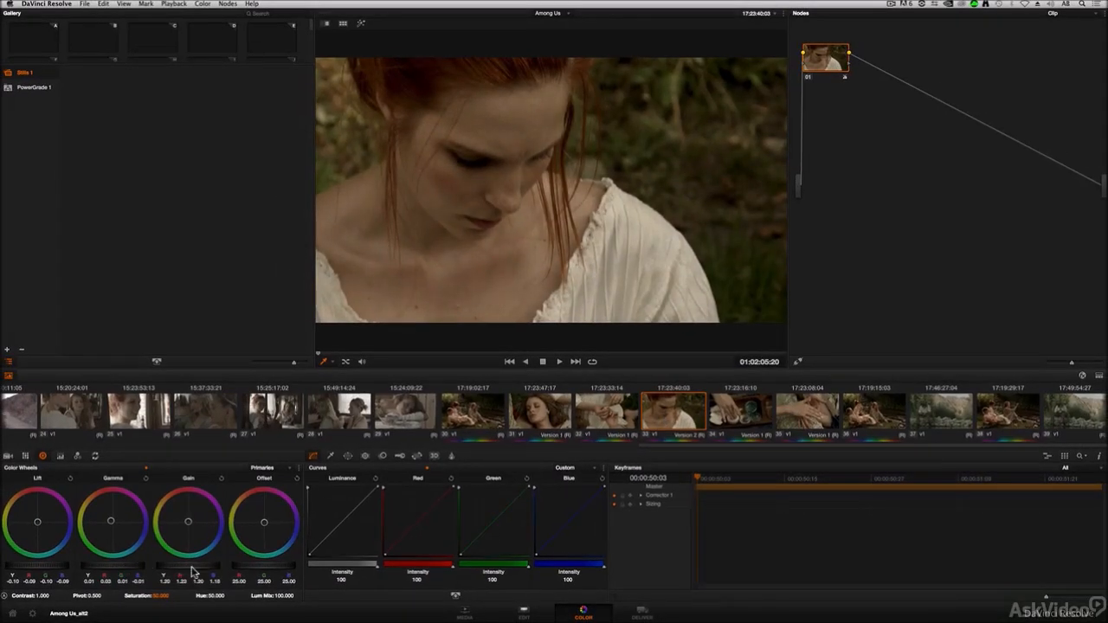
left_click_drag(103, 569, 123, 568)
Step: Copy the timeline's remote grades to local grades, starting from clip 31
left_click(547, 416)
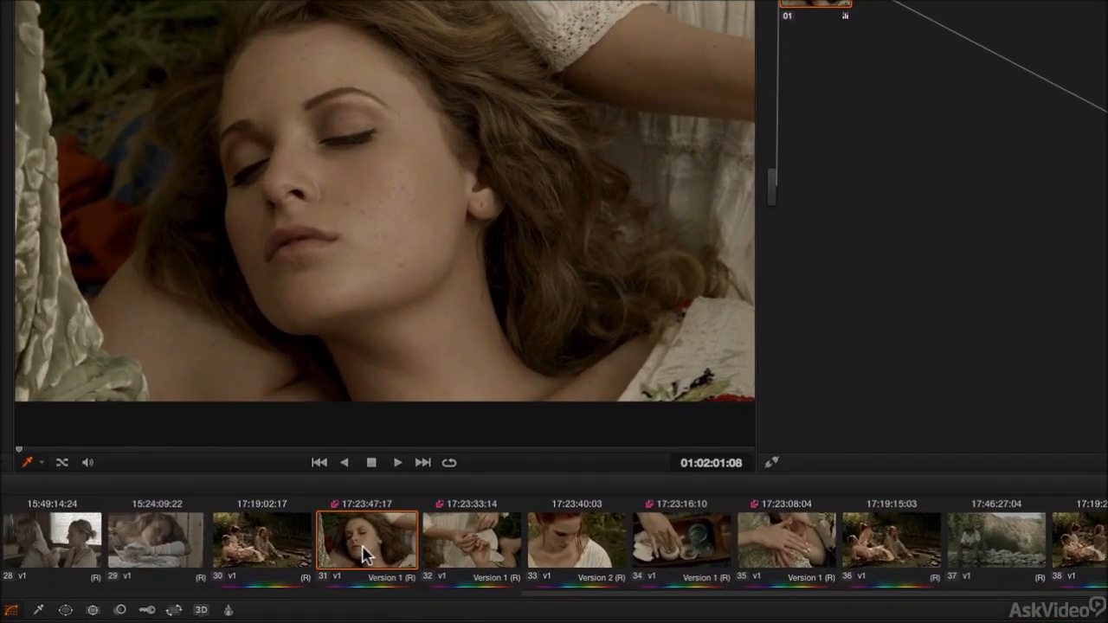
right_click(364, 553)
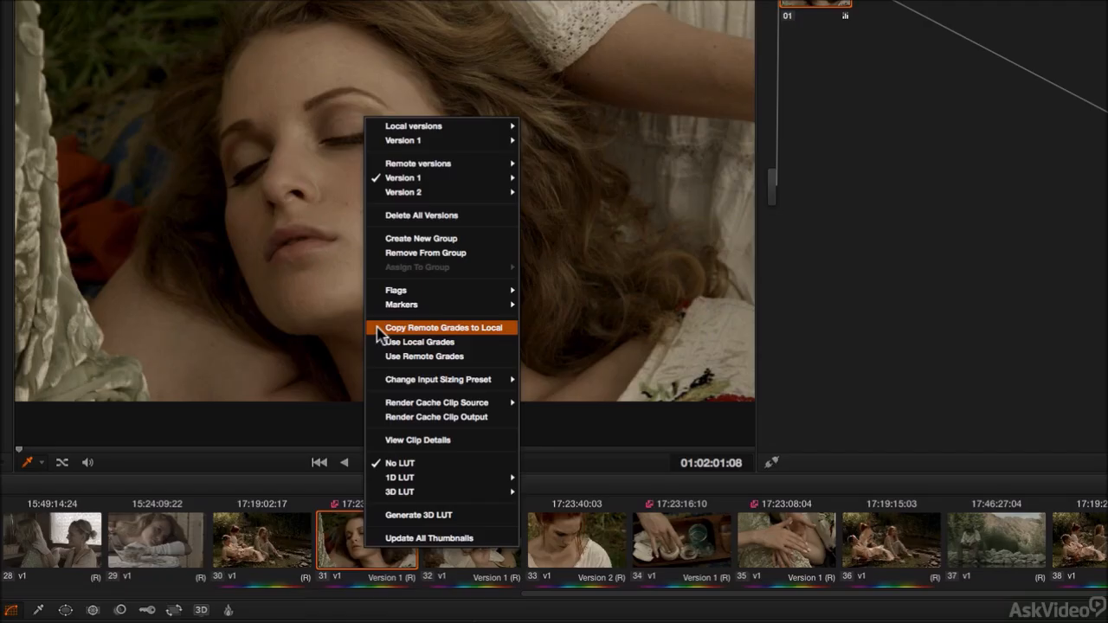
left_click(459, 334)
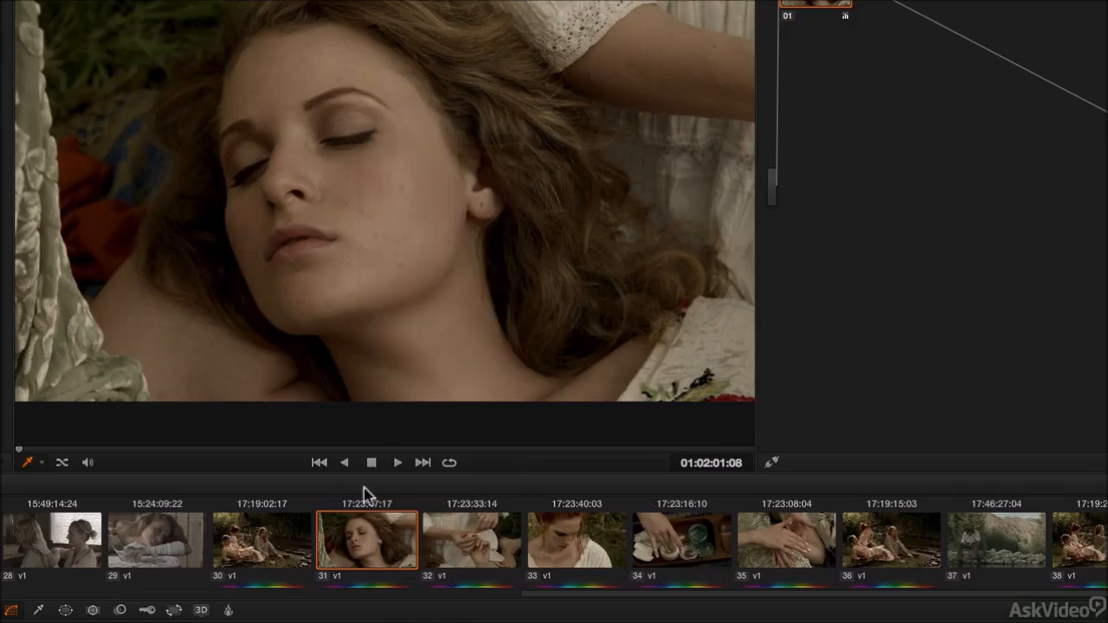
Step: View clips 33, 34, 35, 36 and 30 to check their copied local grades
left_click(605, 555)
left_click(675, 556)
left_click(782, 559)
left_click(855, 563)
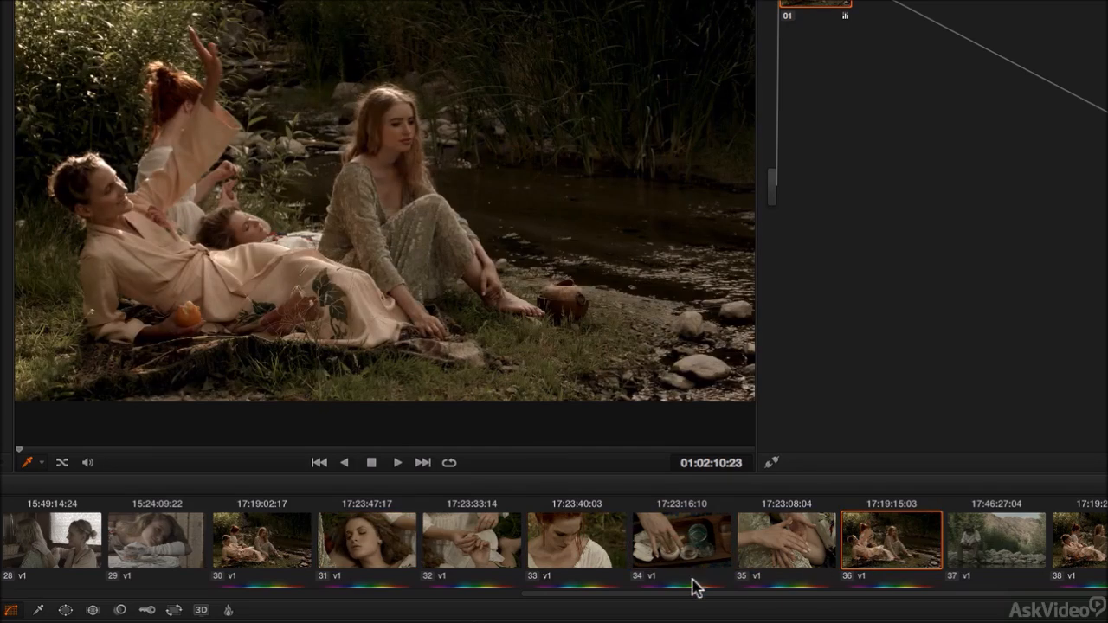
left_click(294, 555)
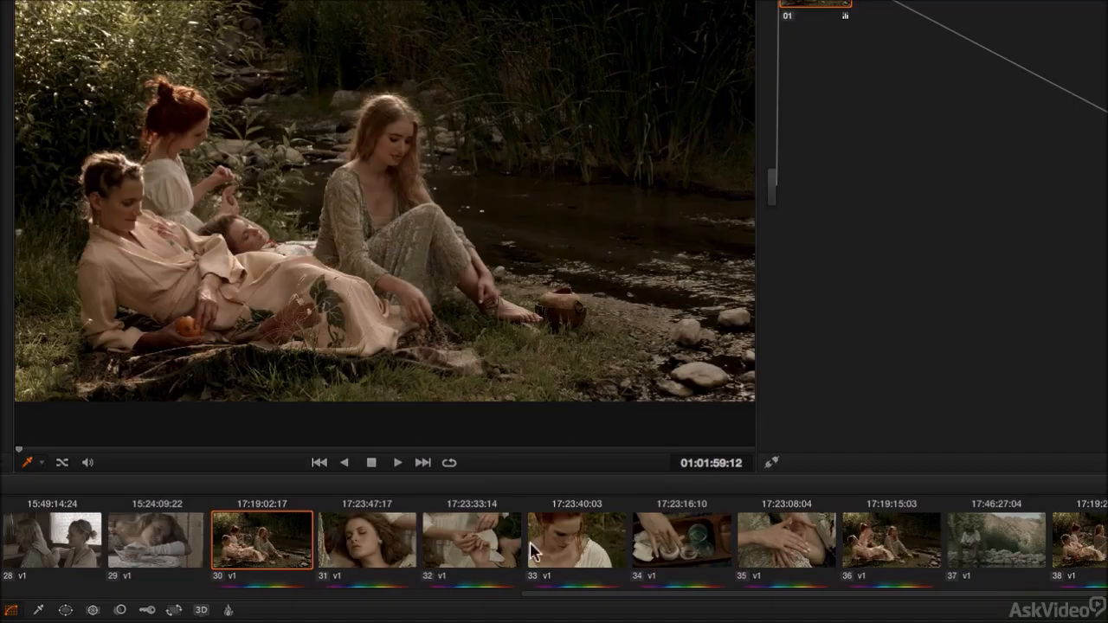
Step: Examine the local and remote versions stored for clip 31, including the options for its local Version 1
left_click(373, 551)
right_click(370, 551)
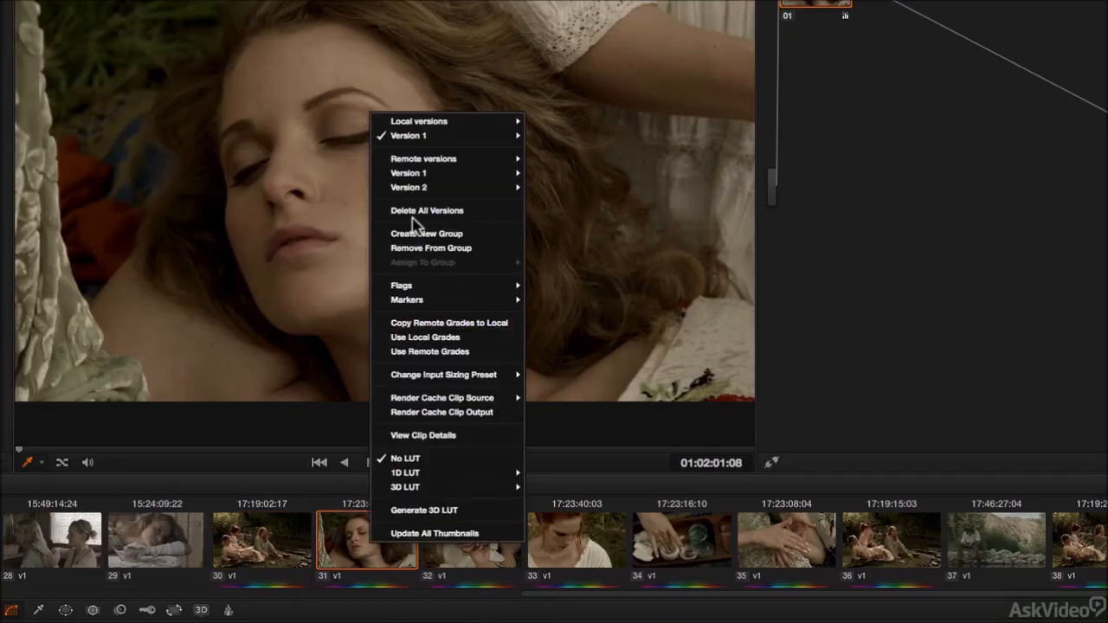
mouse_move(422, 141)
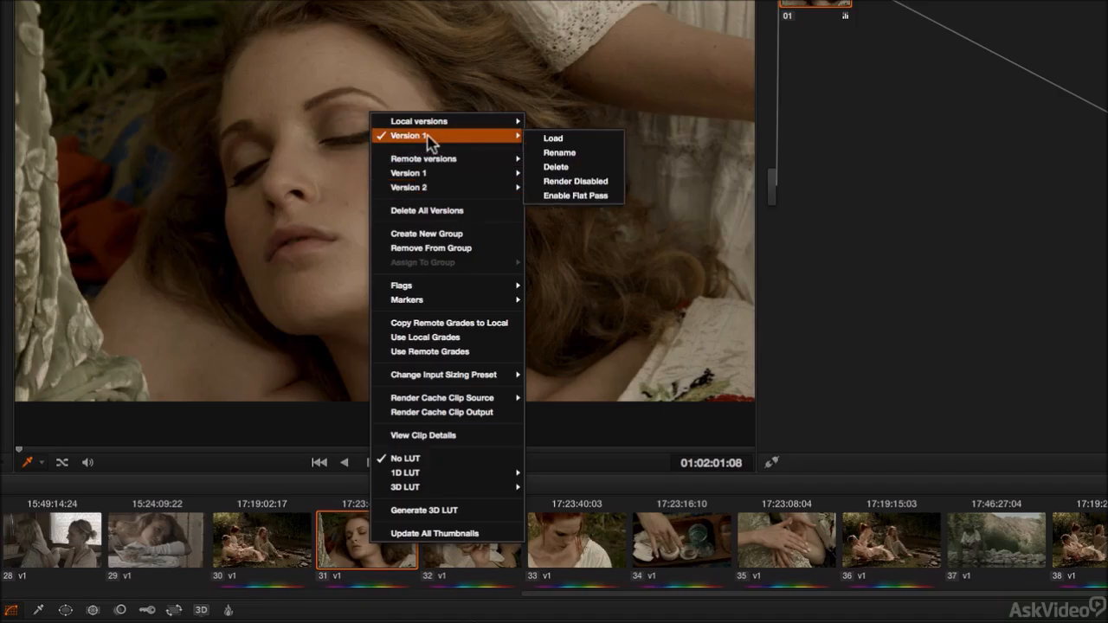
left_click(355, 552)
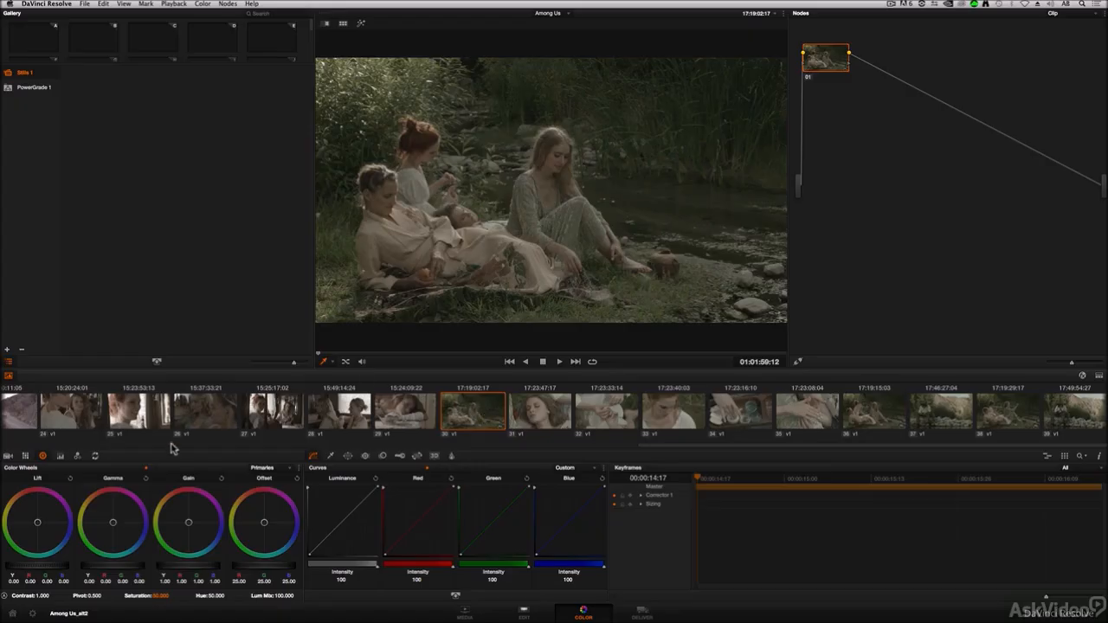
Step: Review the Color settings of the project, including the option to use local versions for new timeline clips, and close the settings
left_click(35, 612)
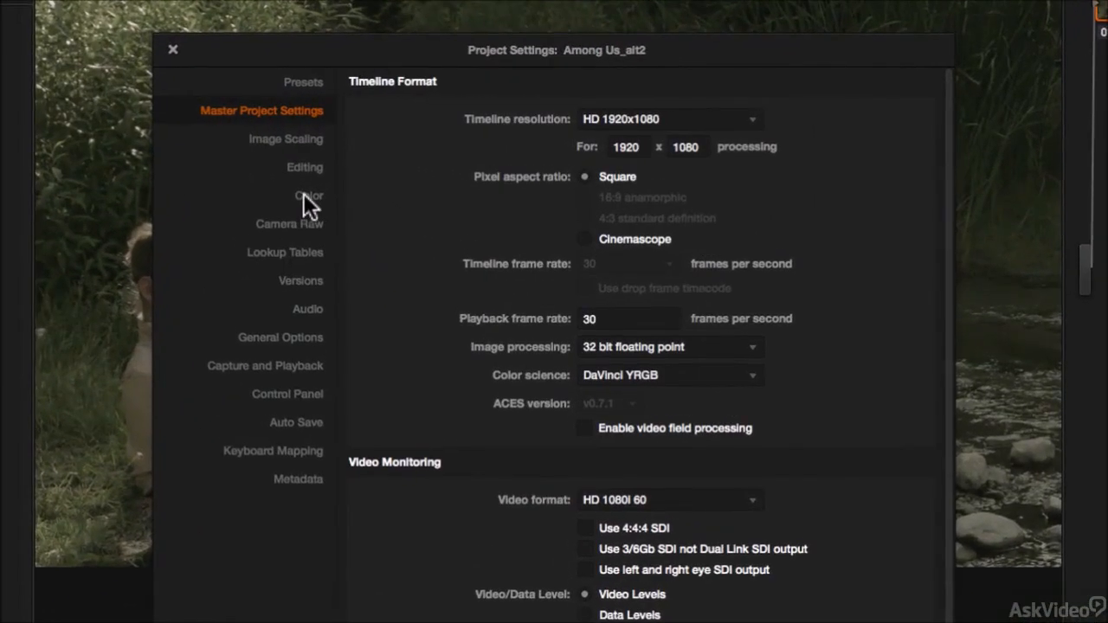
left_click(307, 196)
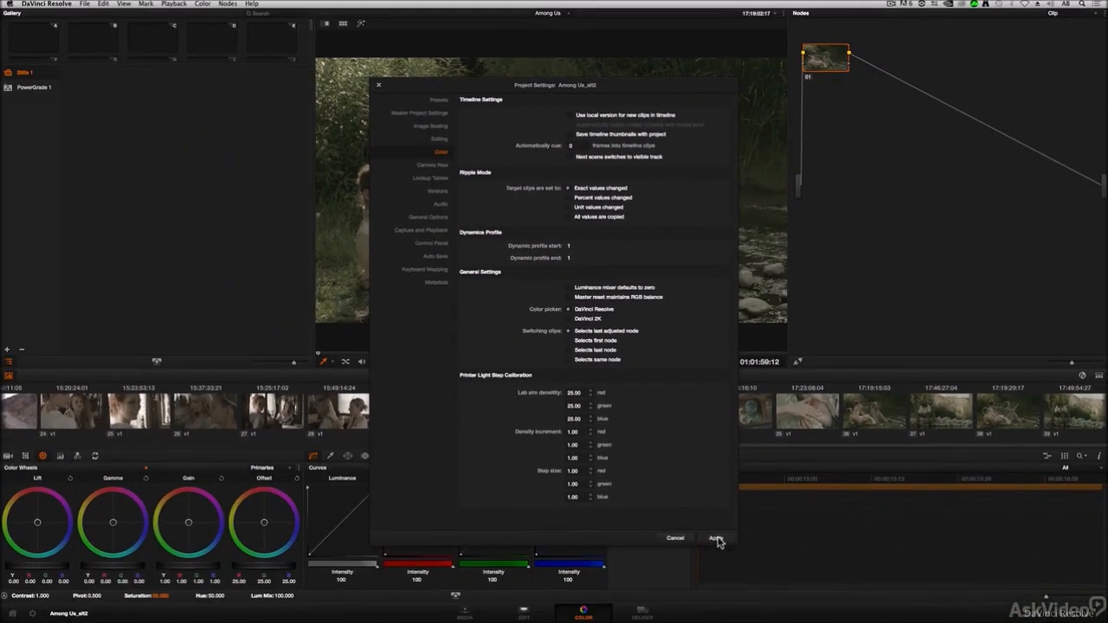
left_click(716, 538)
left_click(676, 539)
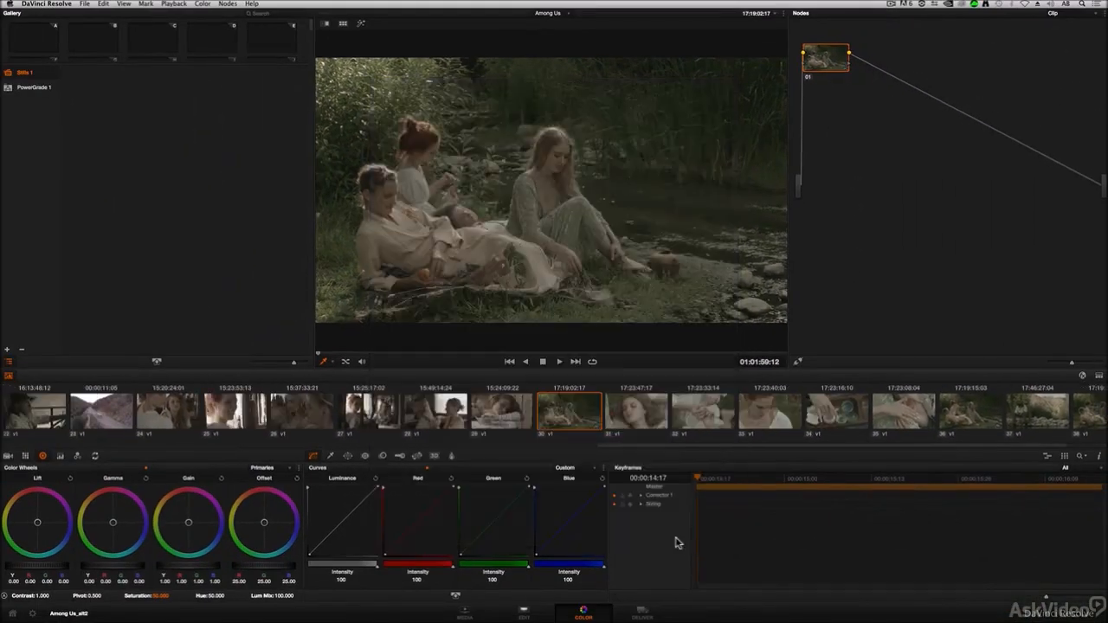
left_click_drag(660, 445, 680, 428)
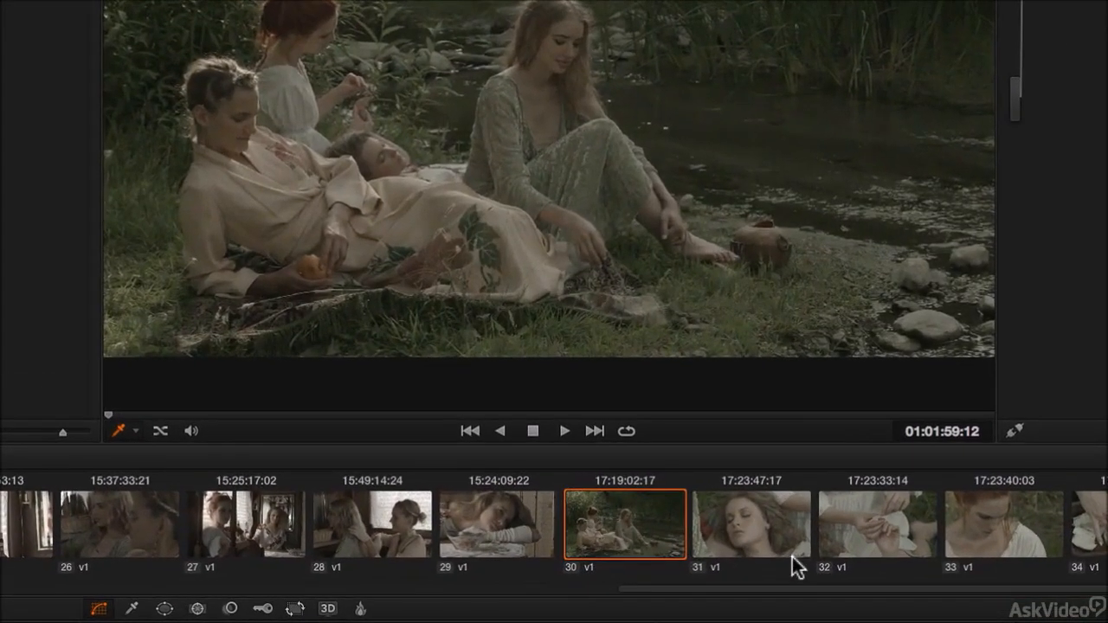
left_click(792, 557)
left_click(633, 545)
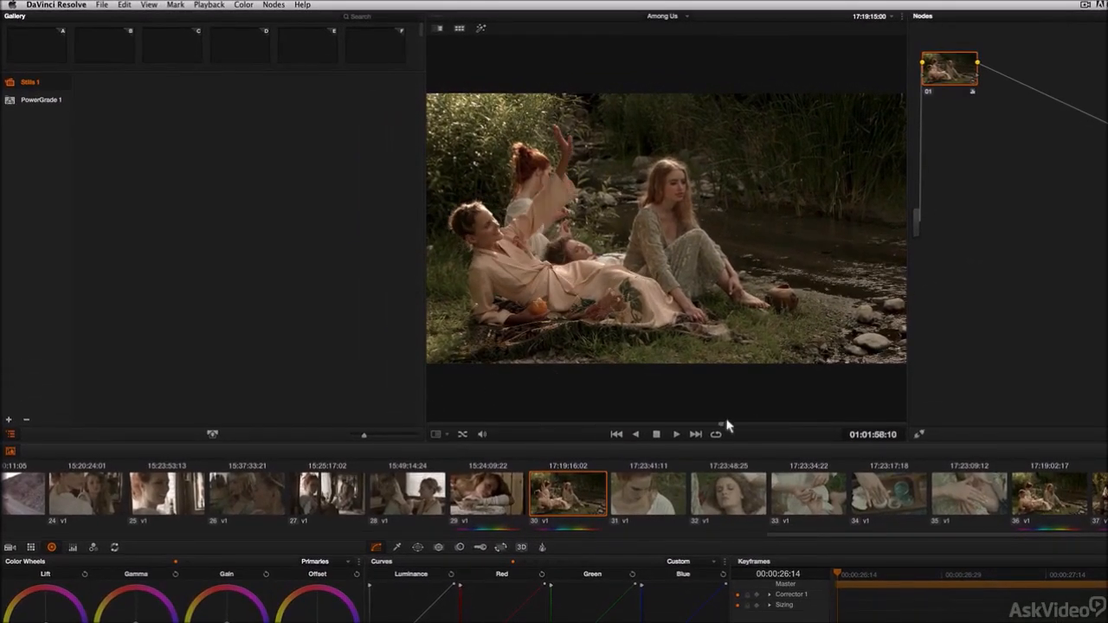
Step: Play clip 30 to a representative frame and grab a still of it into the Stills 1 gallery album
key("space")
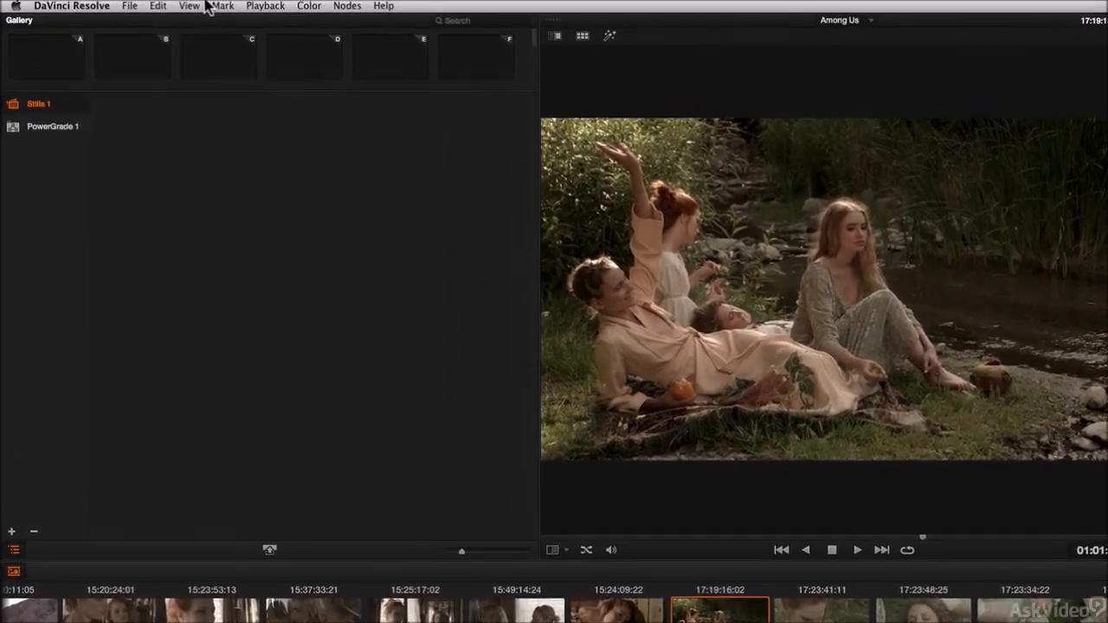
left_click(148, 4)
mouse_move(215, 51)
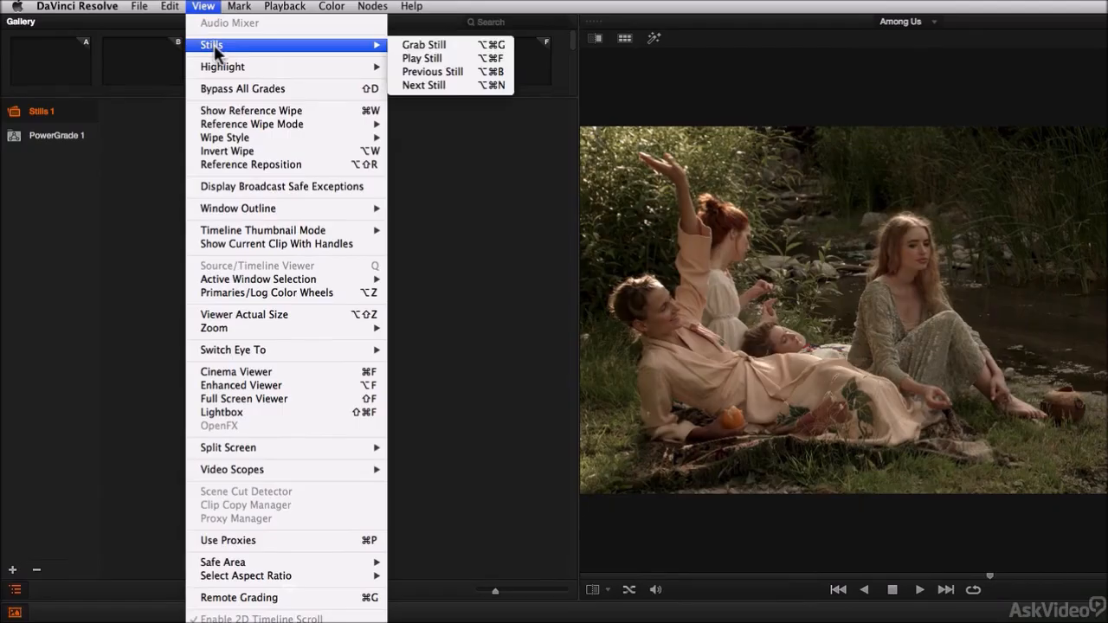
left_click(461, 44)
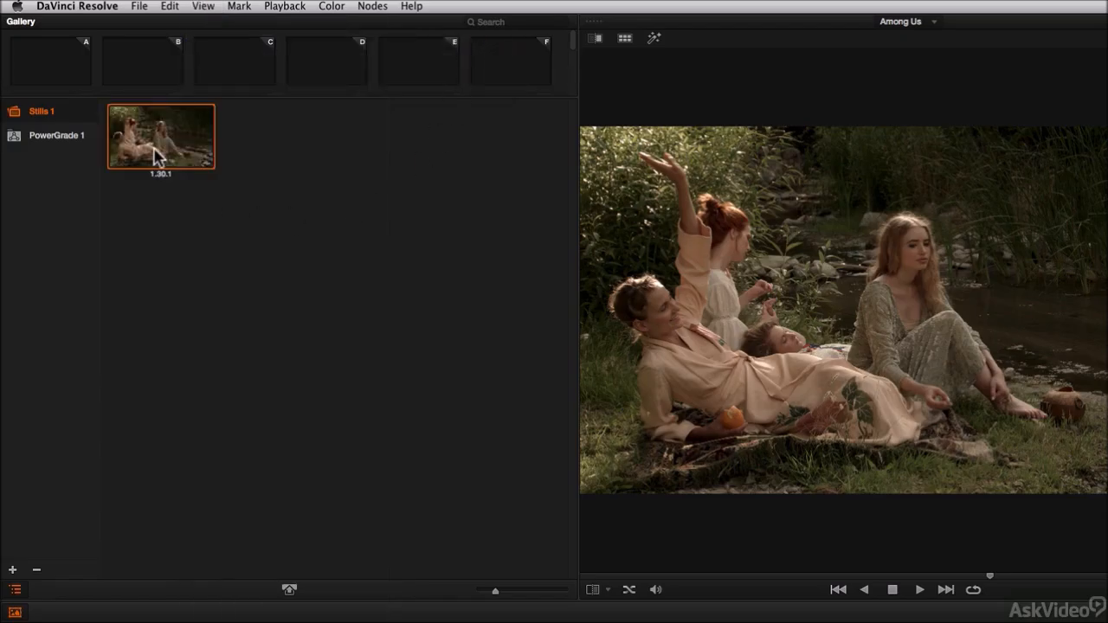
mouse_move(497, 596)
left_mouse_down()
mouse_move(532, 596)
mouse_move(508, 597)
left_mouse_up()
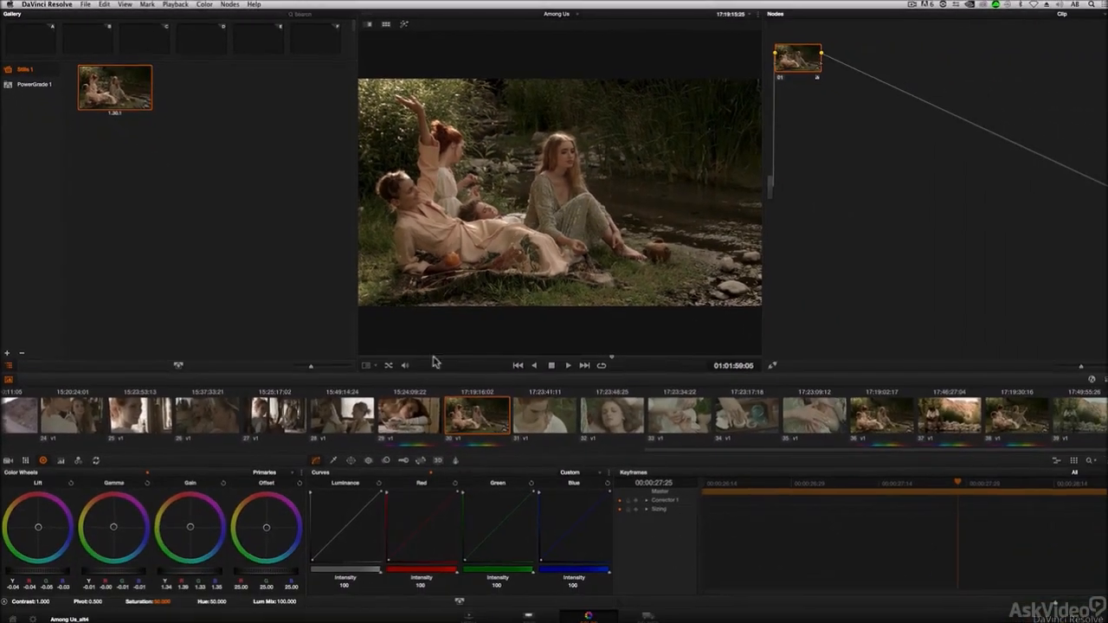
Step: Grab reference stills from the graded clips 1 and 13 into the Stills 1 album
left_click_drag(675, 450, 19, 437)
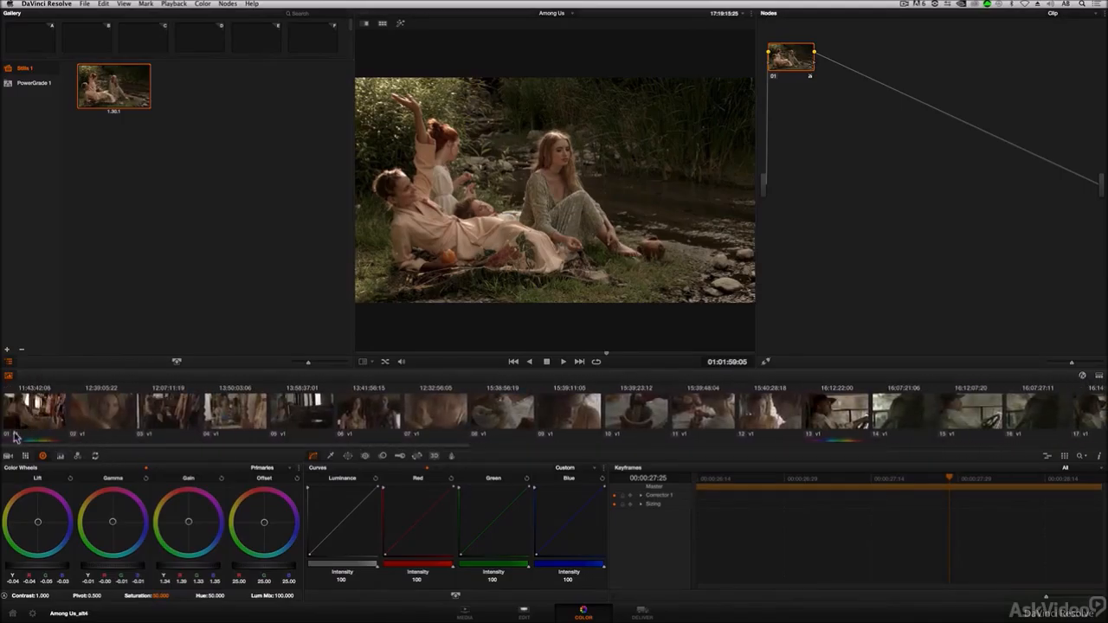
left_click(38, 419)
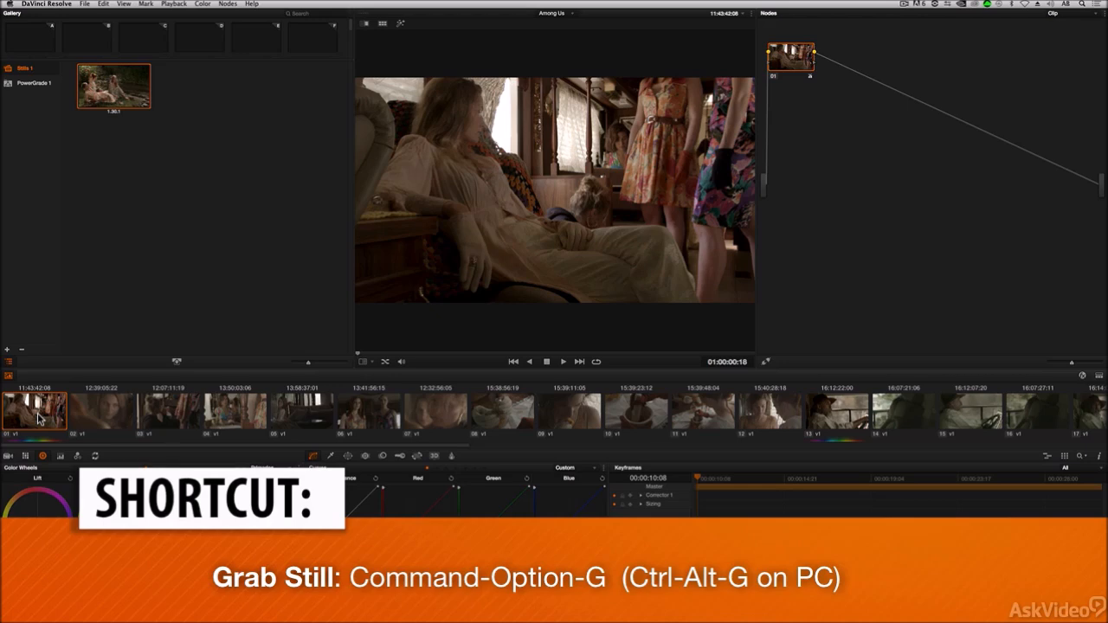
key("super+alt+g")
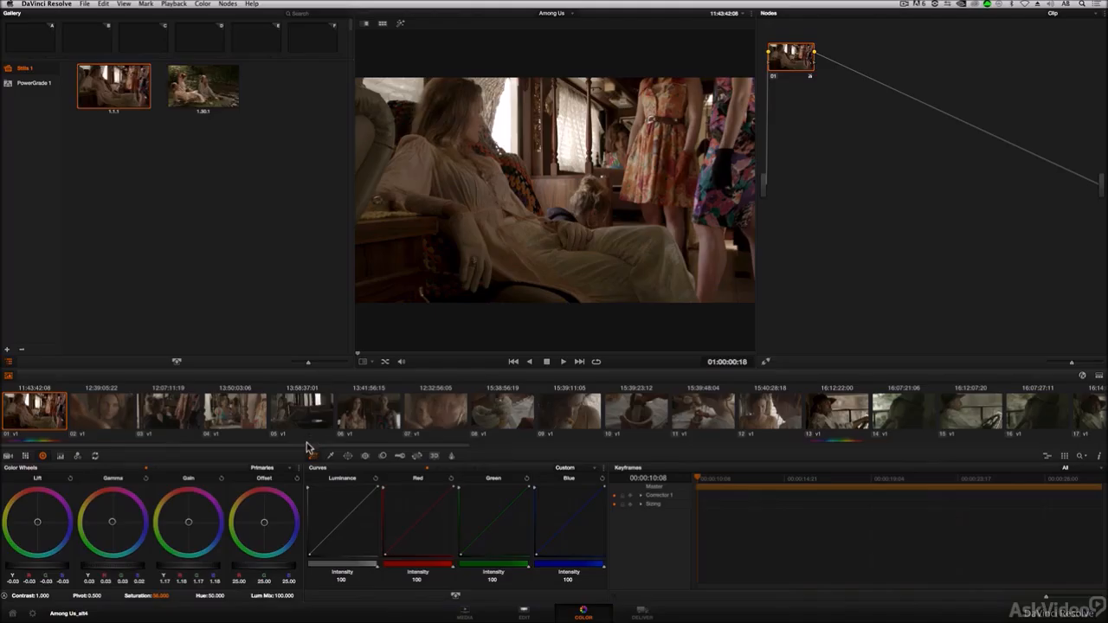
scroll(344, 448, "right", 2)
scroll(344, 448, "right", 5)
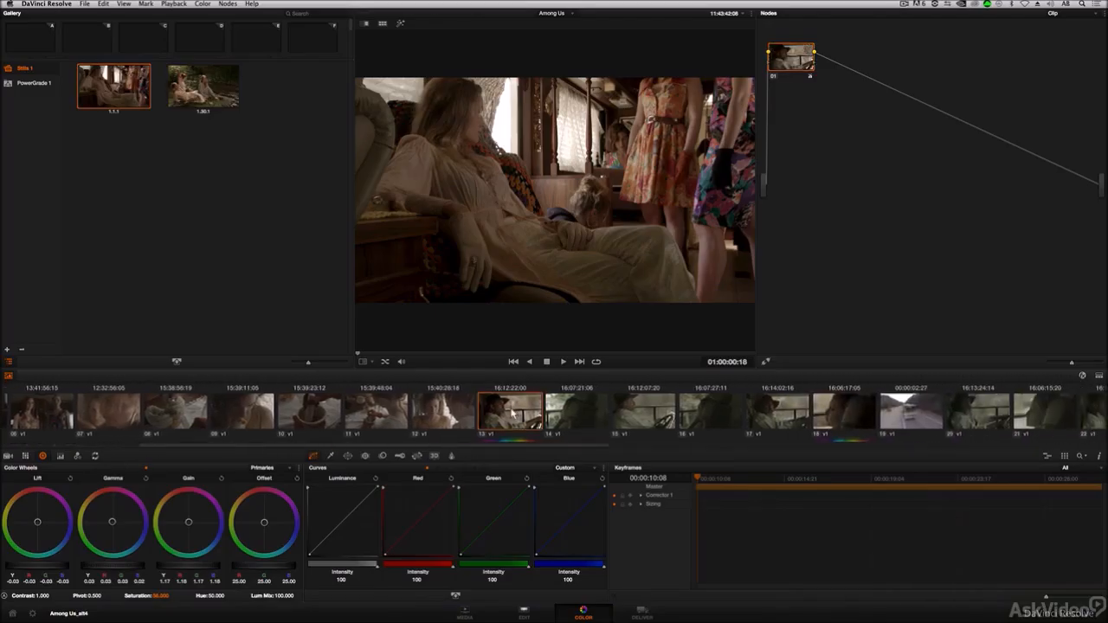
left_click(512, 414)
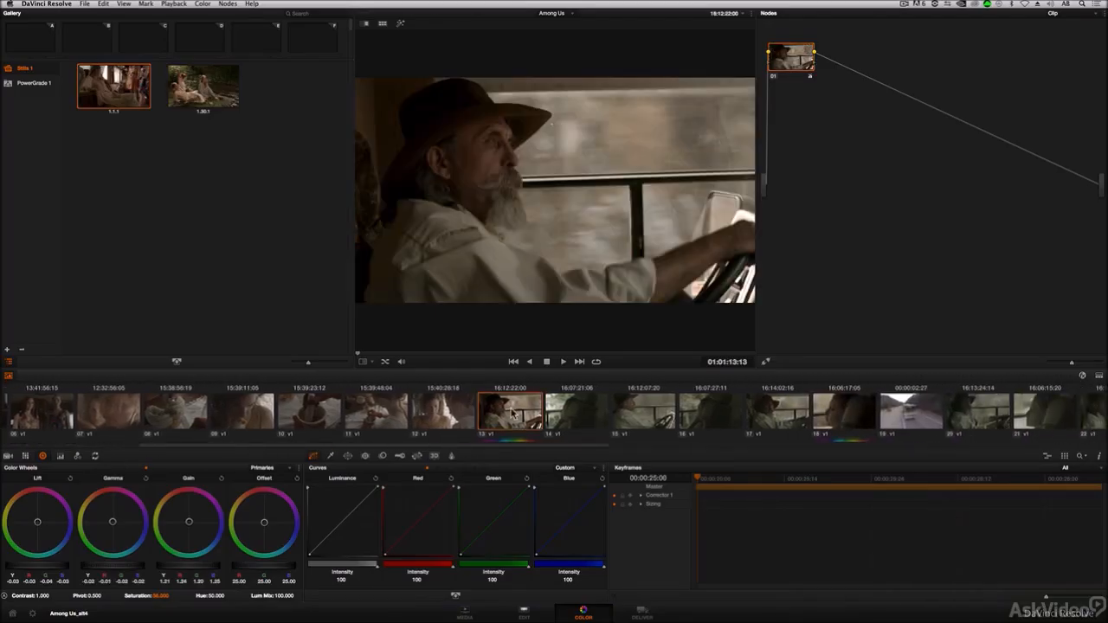
key("super+alt+g")
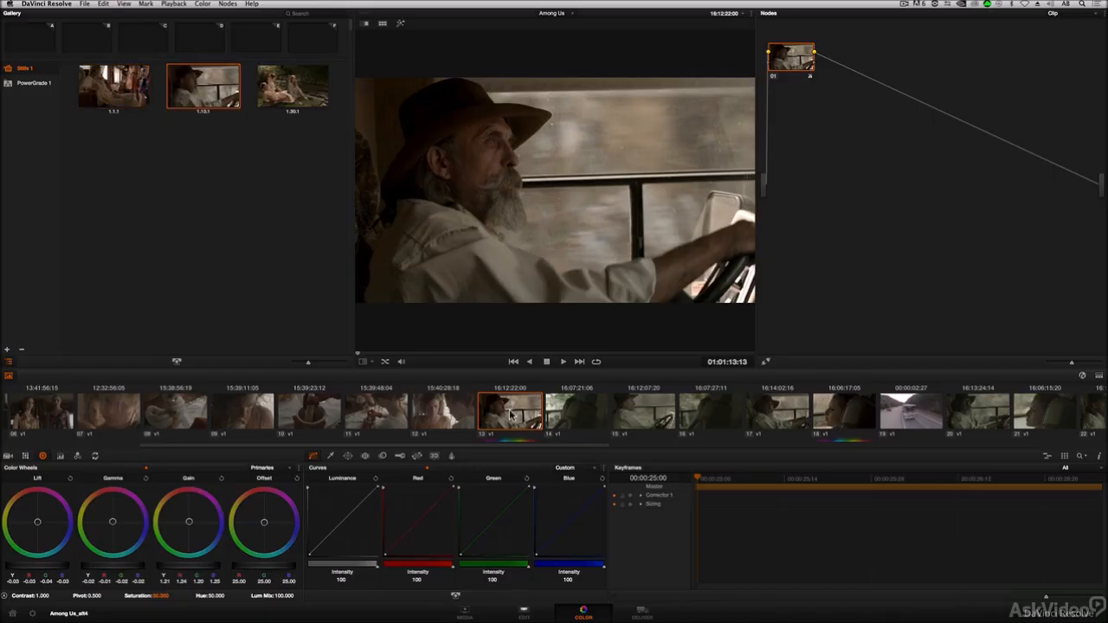
Step: Grab reference stills from the graded clips 18 and 29 into the Stills 1 album
left_click_drag(511, 447, 611, 447)
left_click(604, 419)
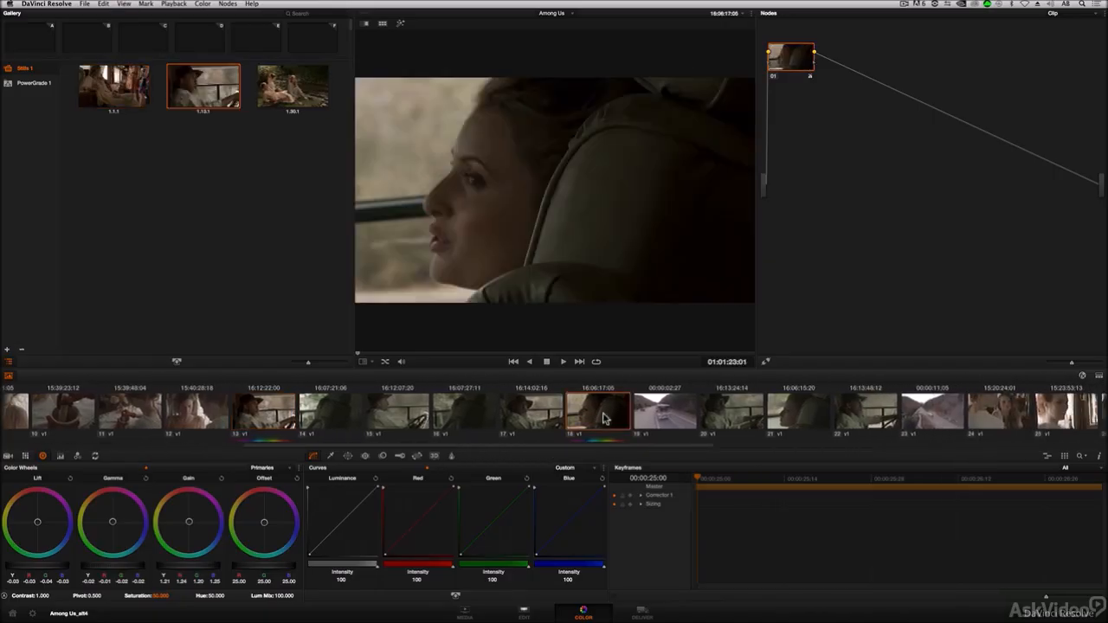
key("super+alt+g")
left_click_drag(540, 446, 794, 450)
left_click(750, 420)
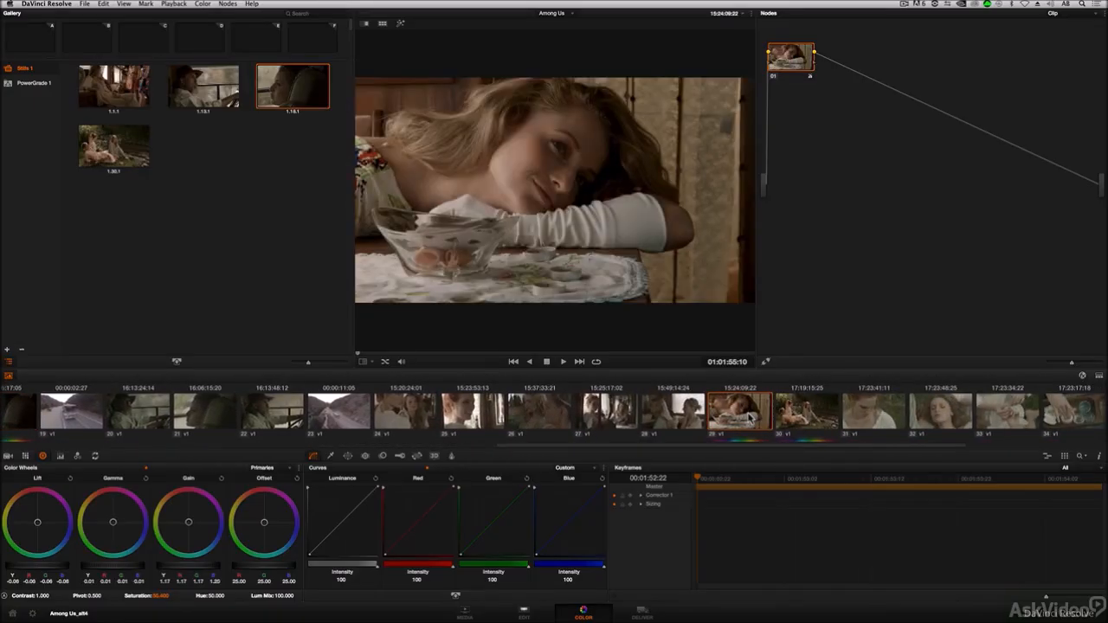
key("super+alt+g")
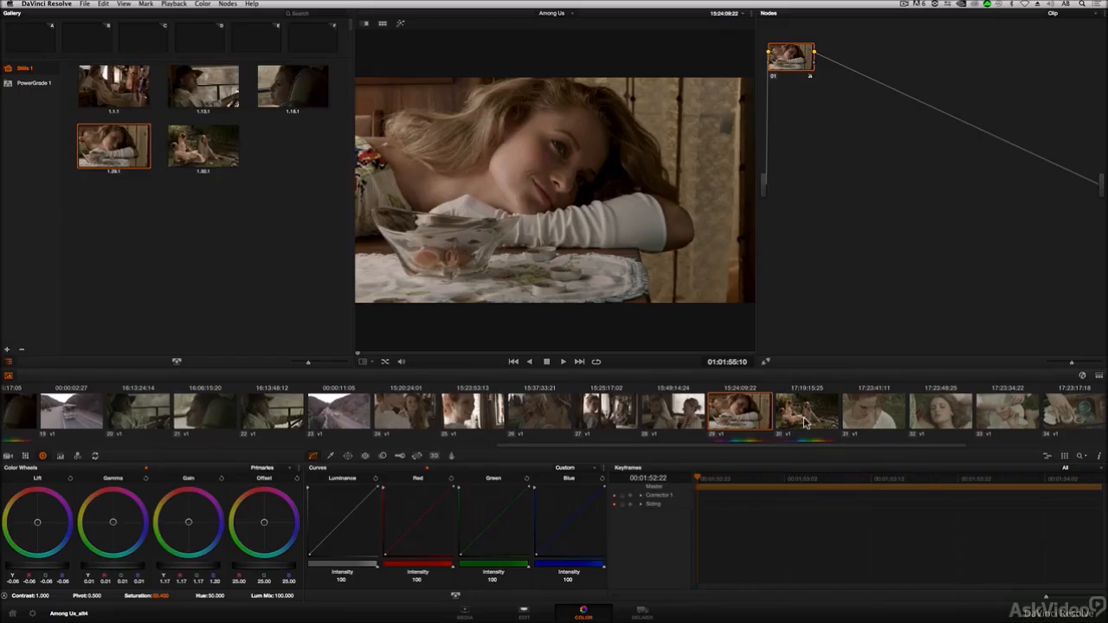
Step: Grab a reference still from clip 37 into the Stills 1 album
left_click_drag(804, 447, 957, 443)
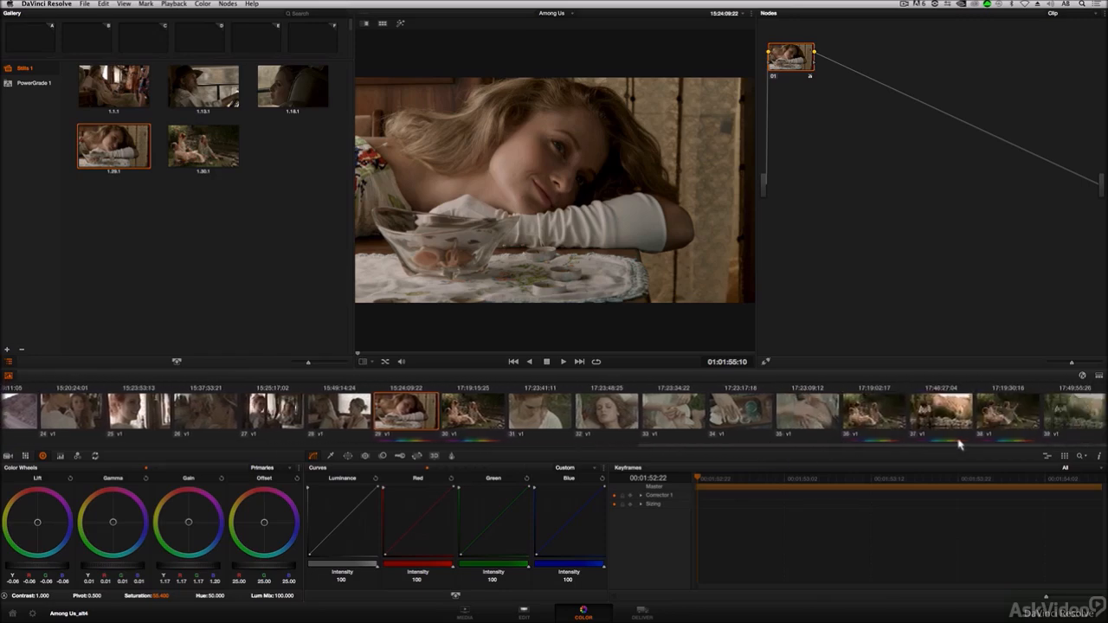
left_click(939, 412)
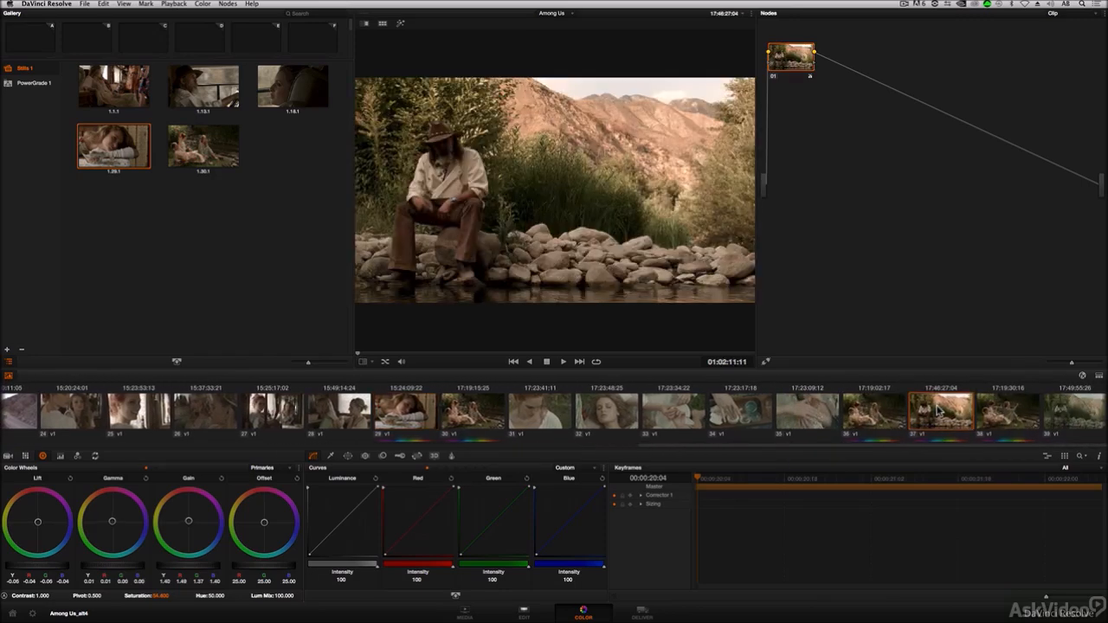
key("super+alt+g")
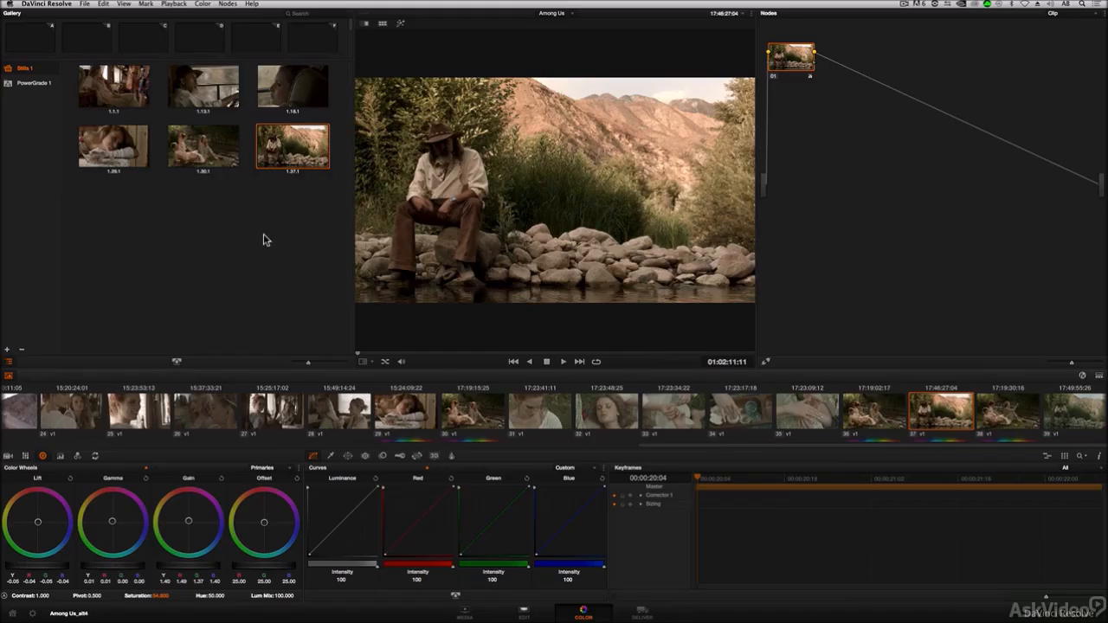
mouse_move(307, 361)
left_mouse_down()
mouse_move(327, 362)
mouse_move(311, 362)
left_mouse_up()
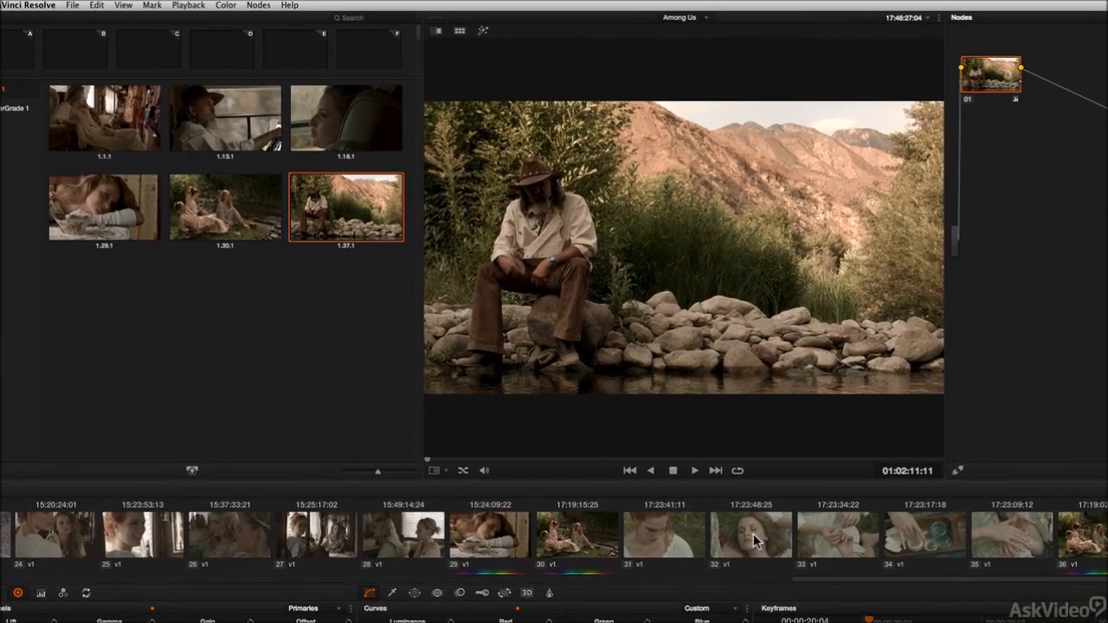
Step: Compare clip 32 with still 1.30.1 using Play Still, shift the wipe edge across the image, and turn the reference wipe off
left_click(609, 417)
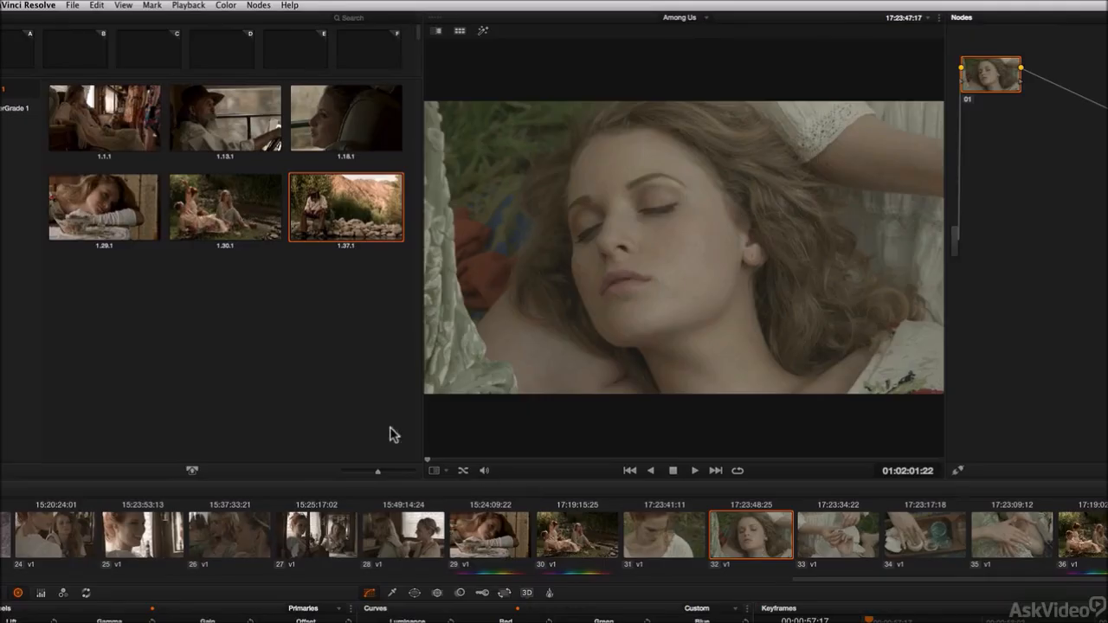
left_click(230, 220)
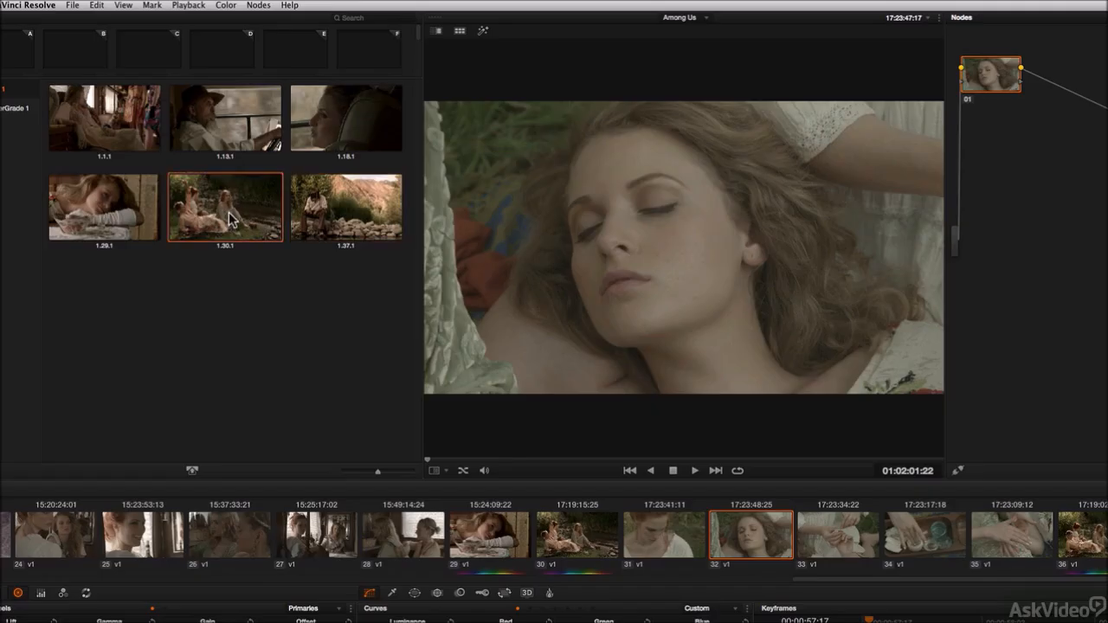
left_click(123, 5)
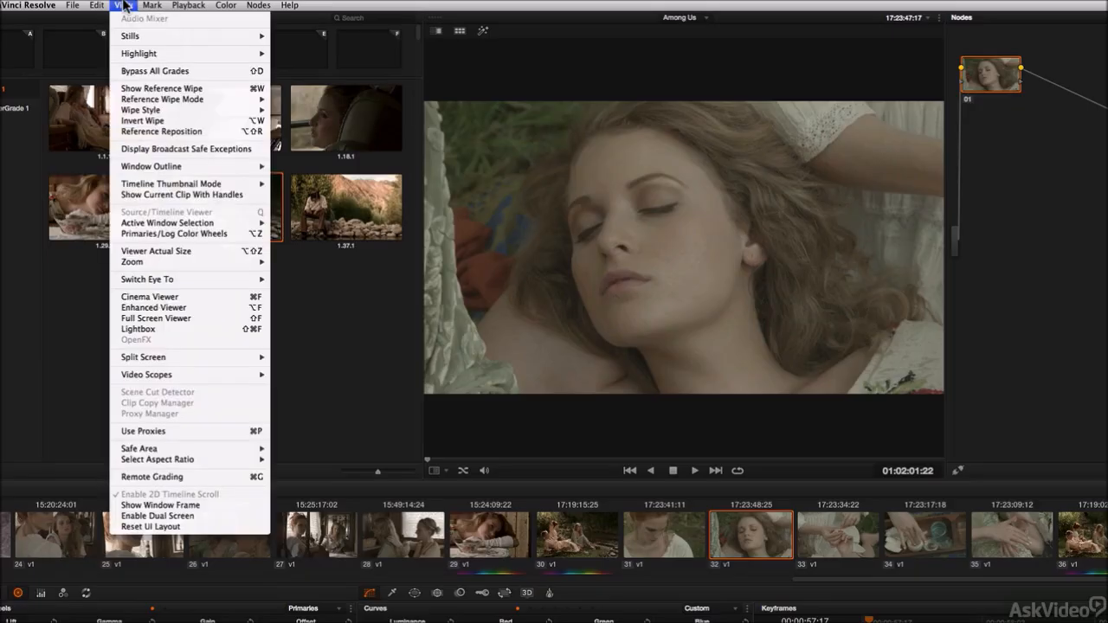
mouse_move(130, 39)
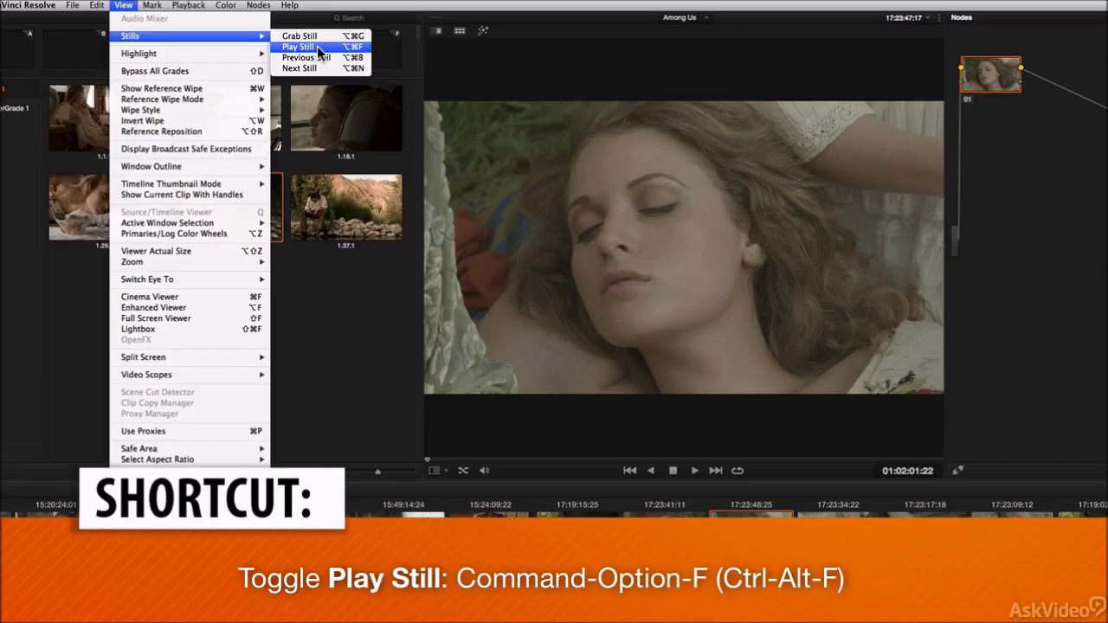
left_click(317, 48)
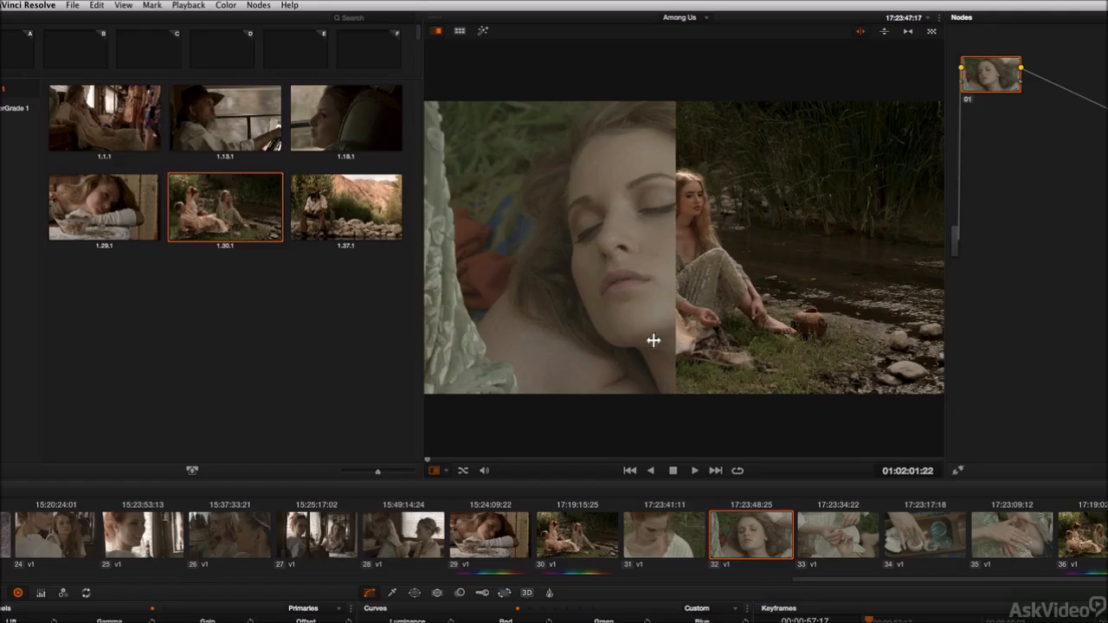
left_click_drag(649, 337, 698, 351)
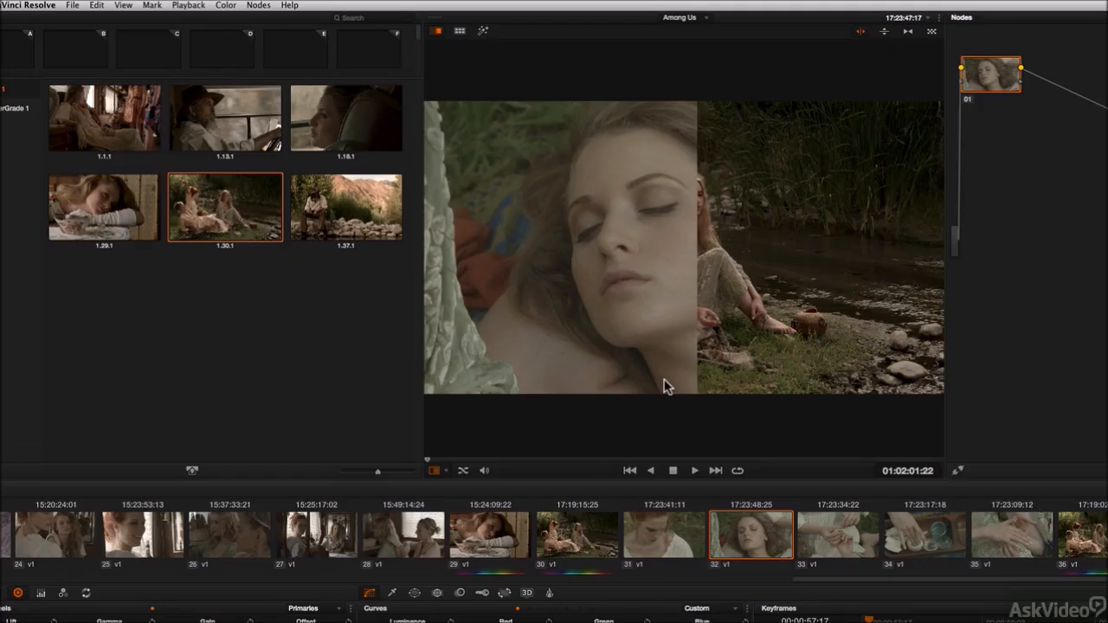
key("super+w")
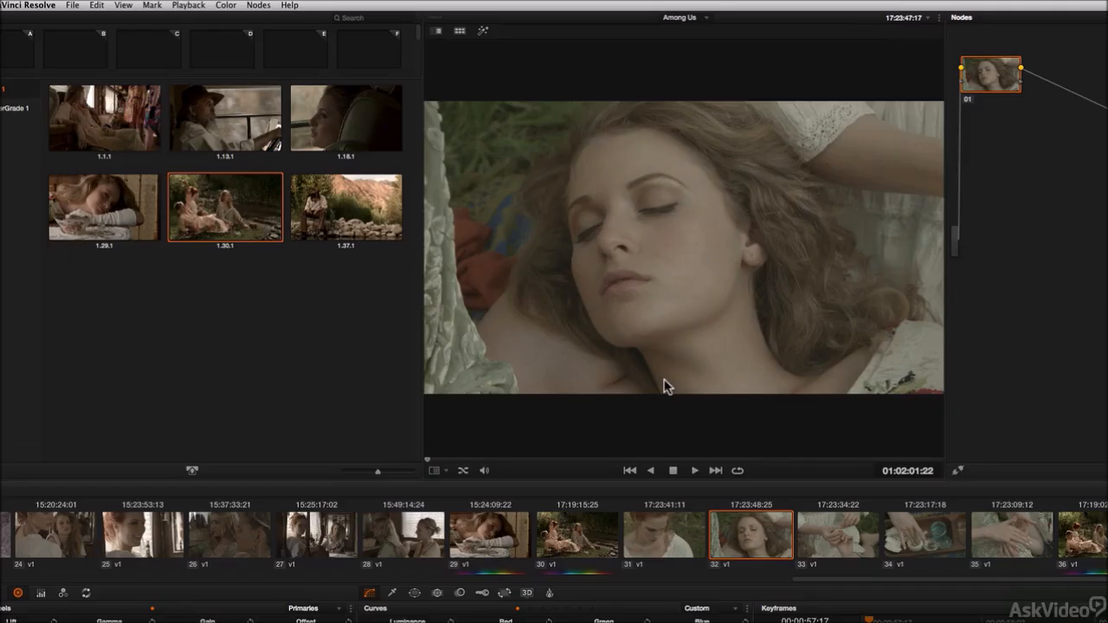
Step: Go to clip 28, browse the gallery stills for a match, and show still 1.29.1 as the reference wipe
left_click(419, 538)
left_click(130, 221)
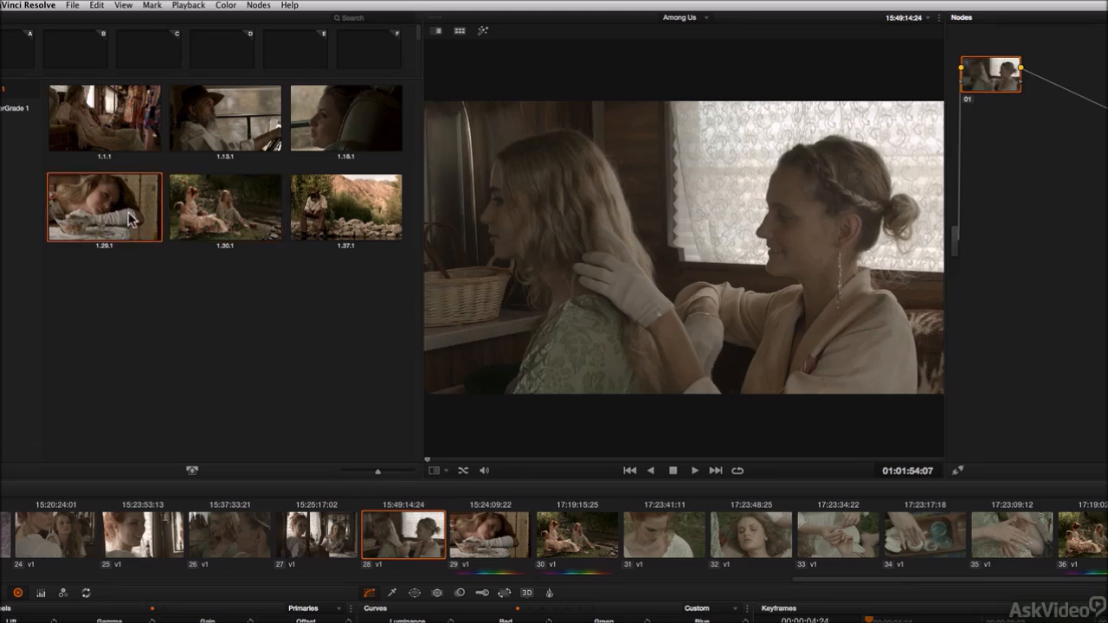
left_click(121, 136)
left_click(235, 136)
left_click(353, 136)
left_click(115, 231)
key("super+w")
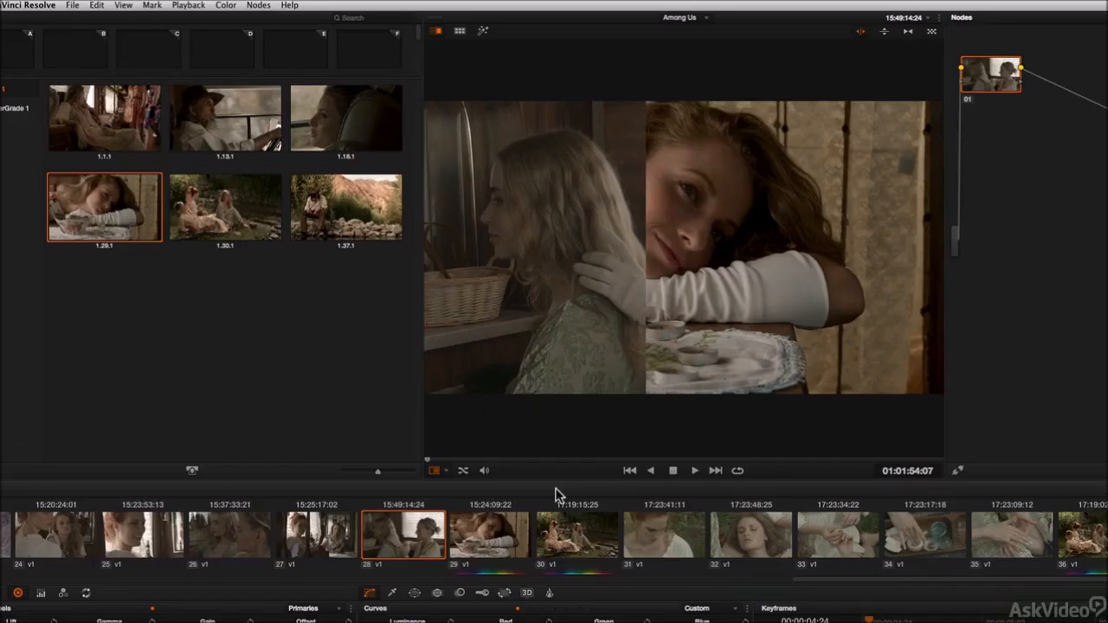
Step: Compare clips 31 to 36 and the following riverside shot against still 1.29.1, adjusting the wipe edge along the way
left_click(645, 534)
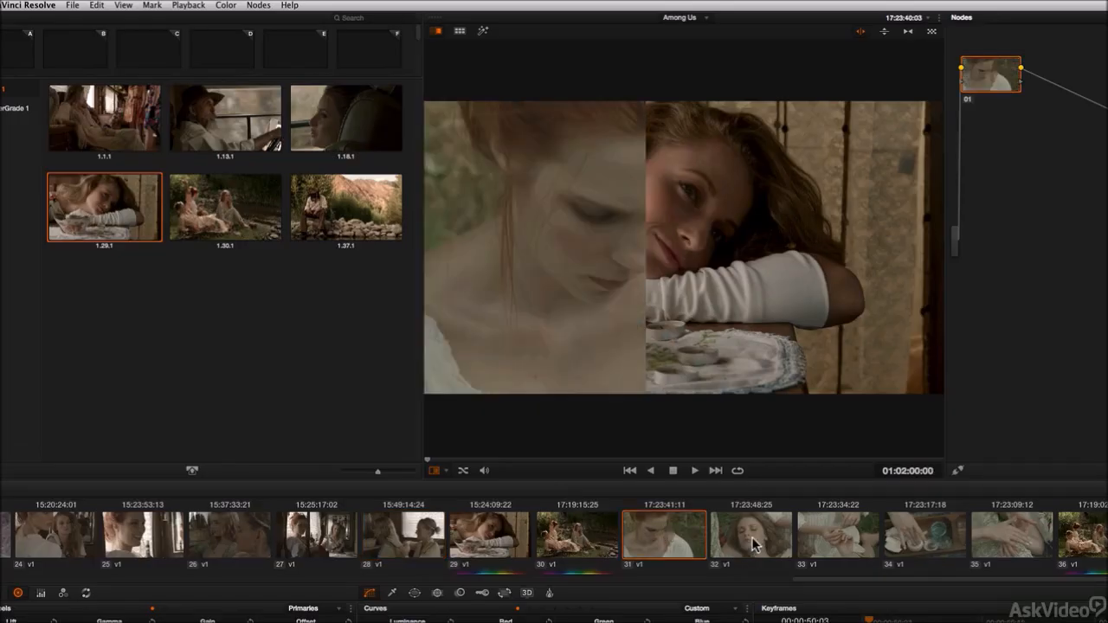
left_click(754, 539)
left_click(835, 541)
left_click(917, 538)
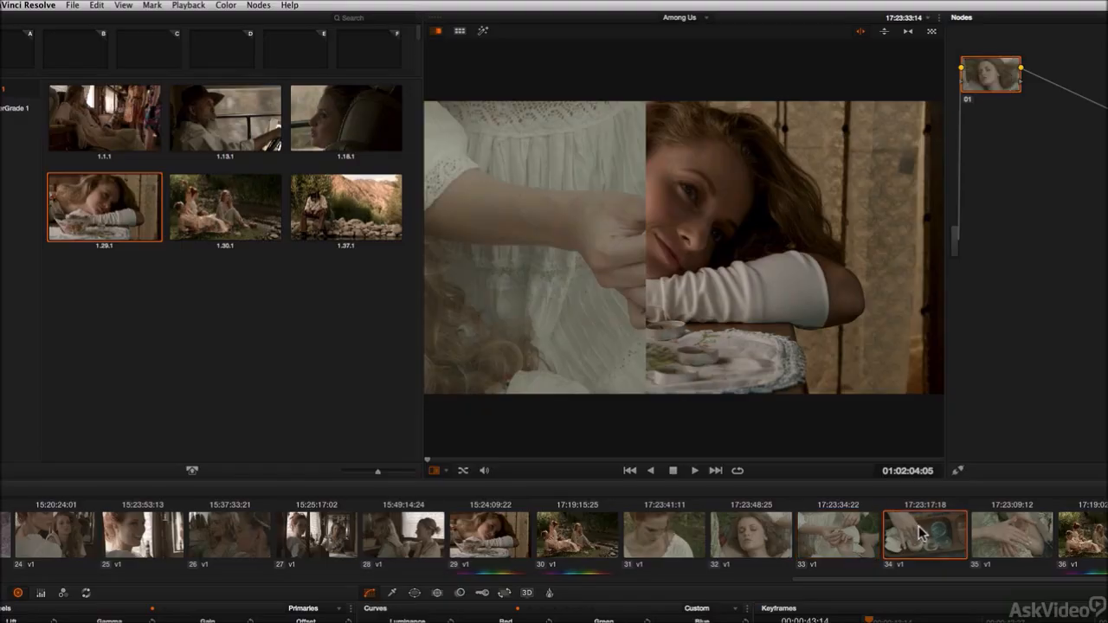
left_click(1008, 538)
left_click(1086, 537)
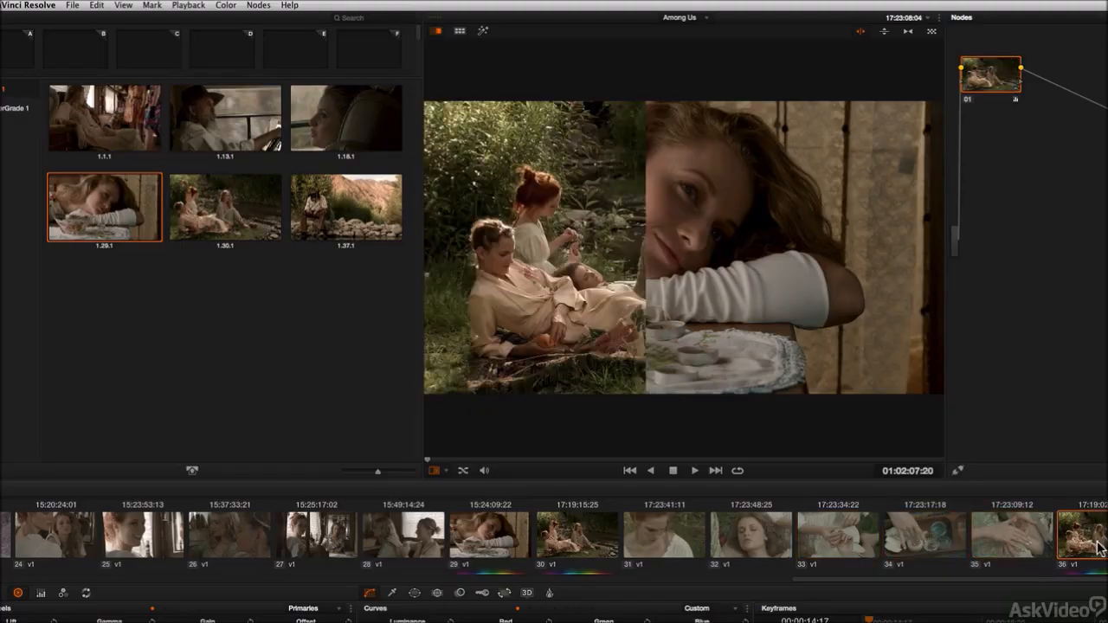
mouse_move(649, 360)
left_mouse_down()
mouse_move(747, 361)
mouse_move(639, 350)
mouse_move(683, 348)
mouse_move(666, 362)
left_mouse_up()
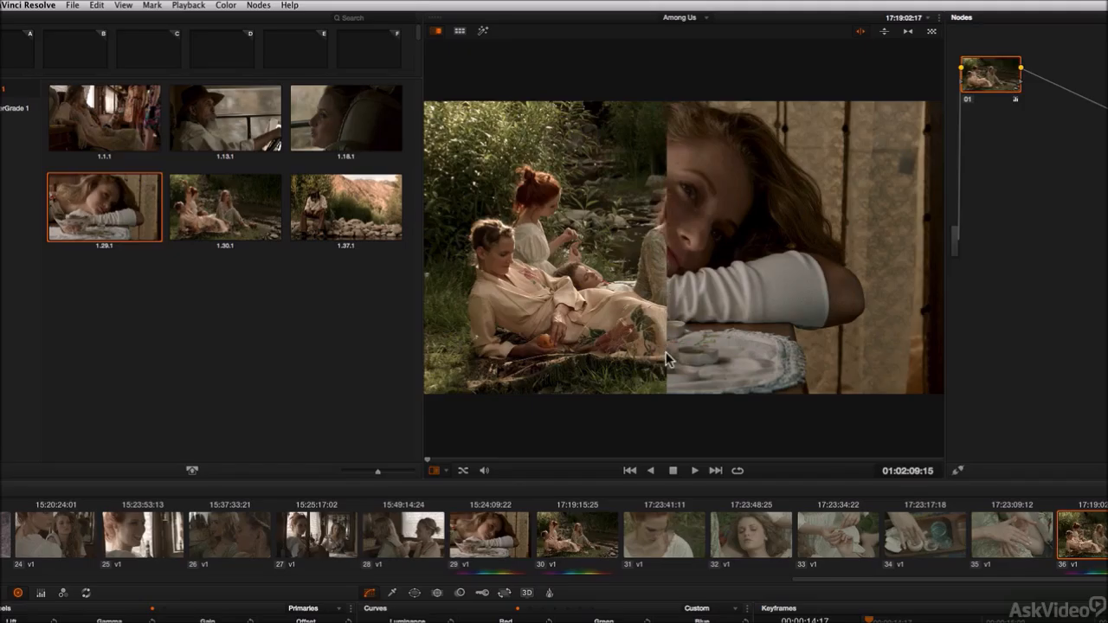
key("Down")
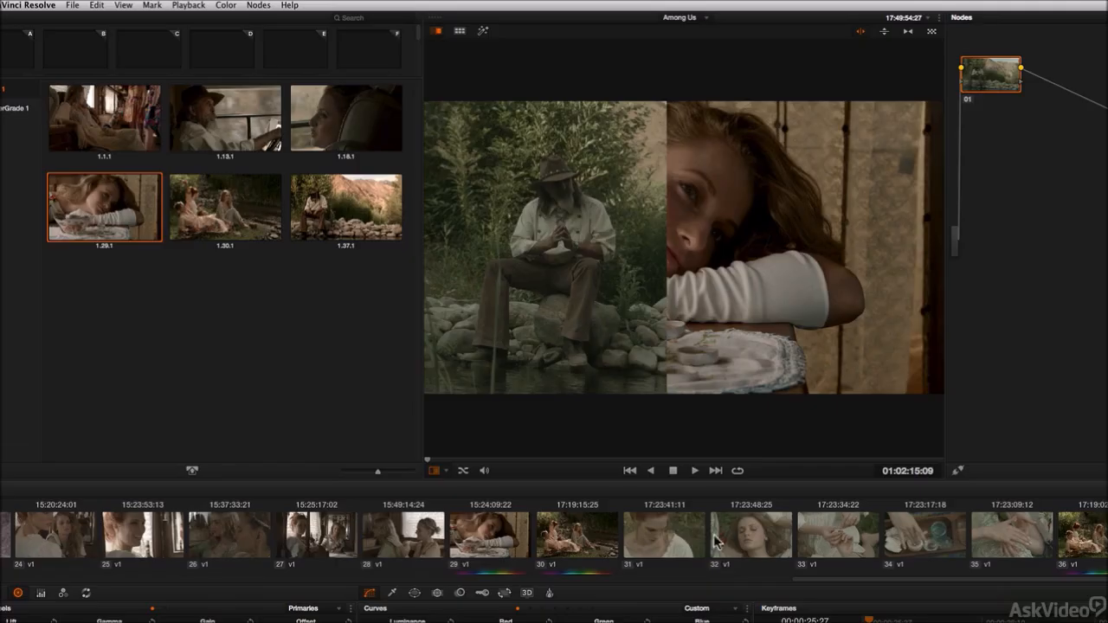
Step: View clip 32 and return to clip 30 on the timeline
left_click(751, 535)
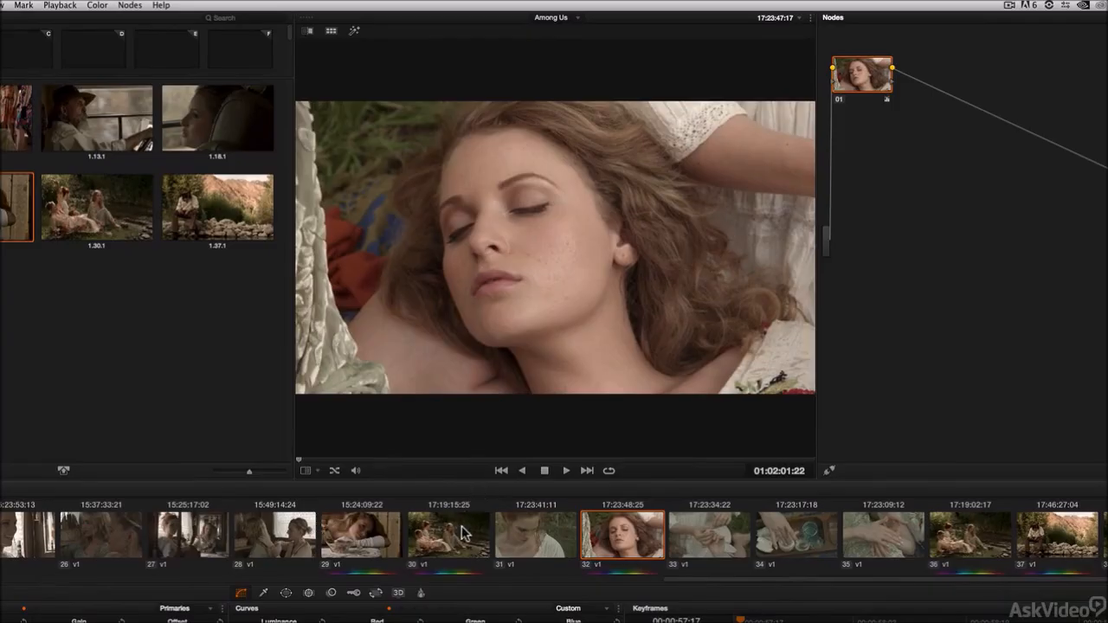
left_click(461, 545)
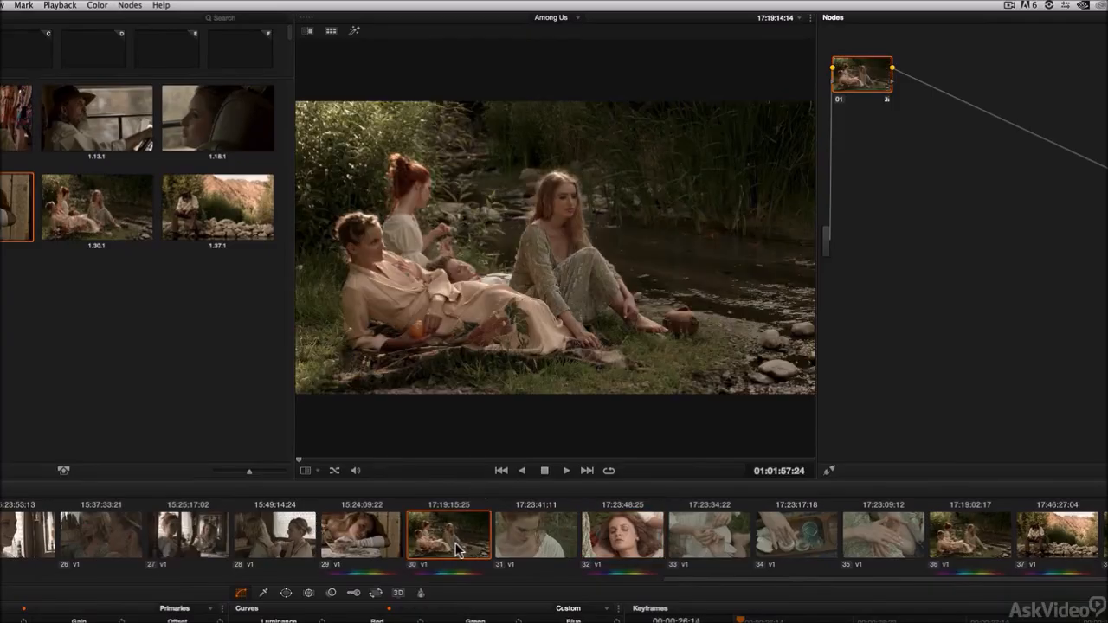
Step: Go to clip 32, display still 1.30.1 as its reference wipe, and nudge the wipe edge slightly across the face
left_click(633, 543)
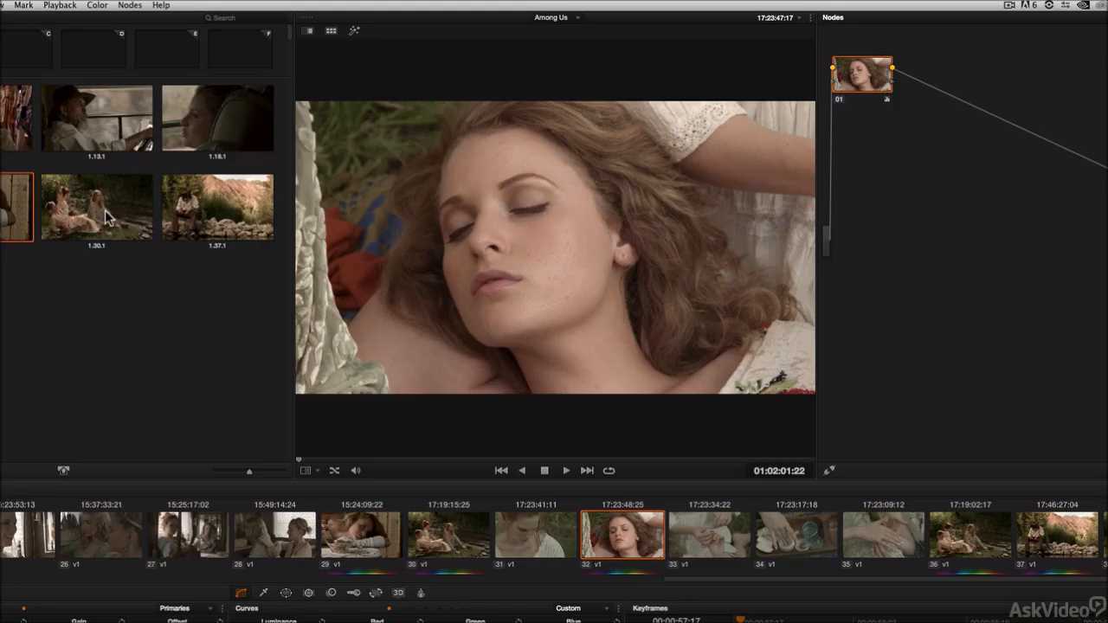
left_click(106, 218)
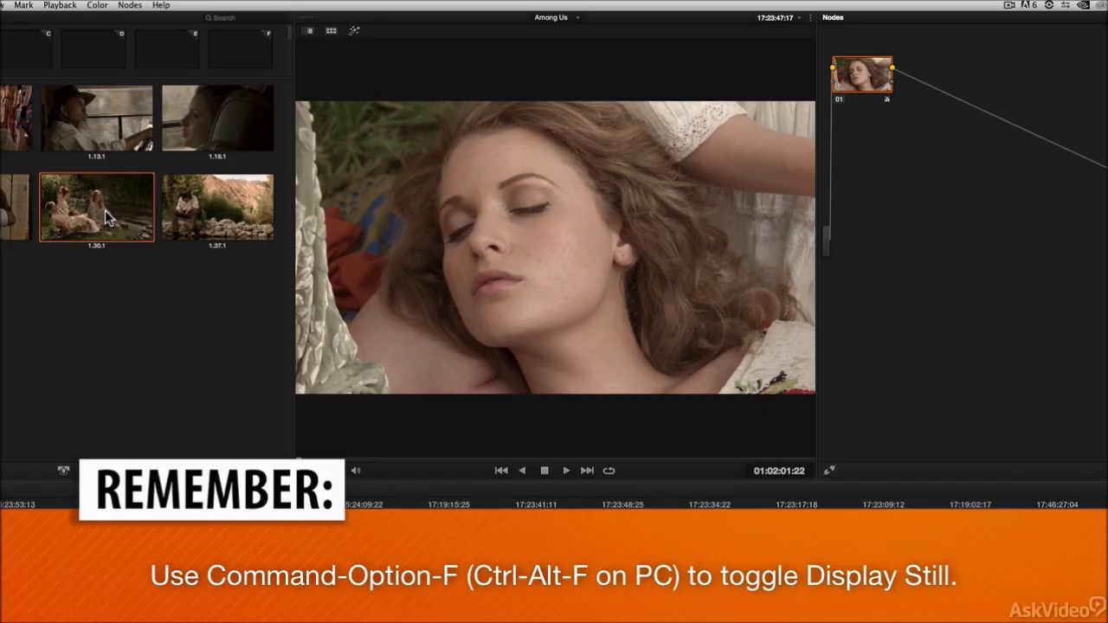
key("super+alt+f")
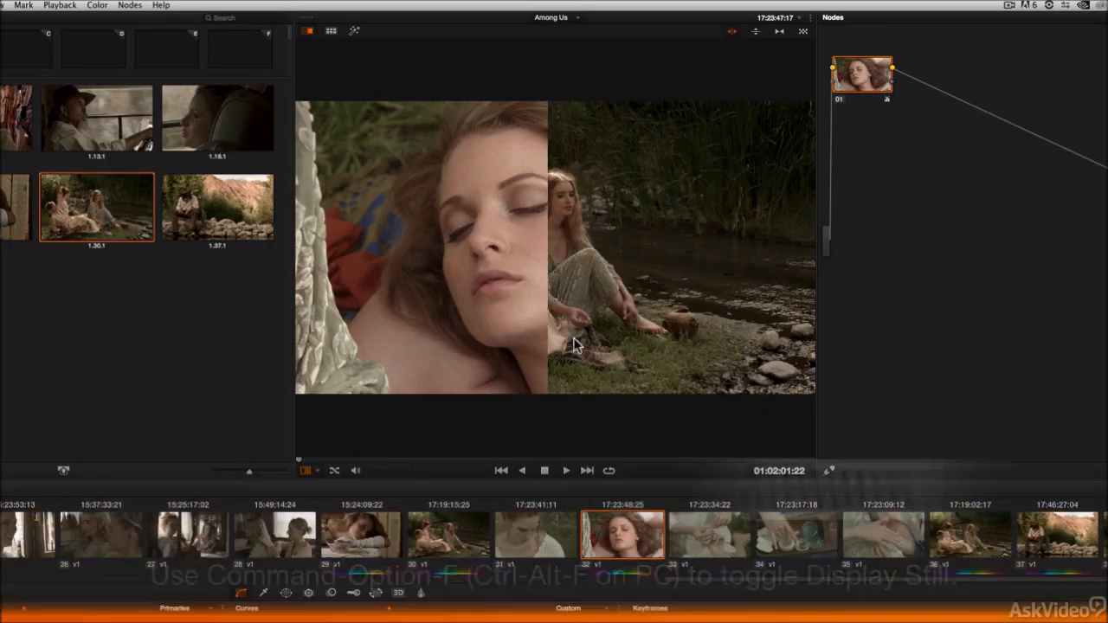
mouse_move(548, 346)
left_mouse_down()
mouse_move(564, 348)
mouse_move(545, 347)
left_mouse_up()
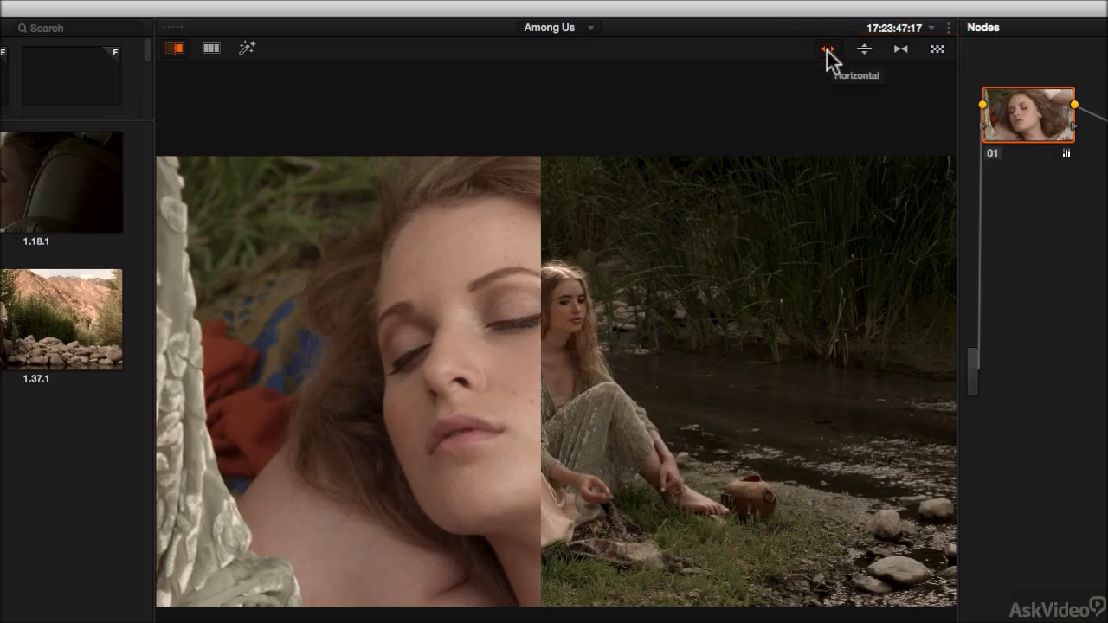
mouse_move(540, 415)
left_mouse_down()
mouse_move(597, 421)
mouse_move(534, 416)
left_mouse_up()
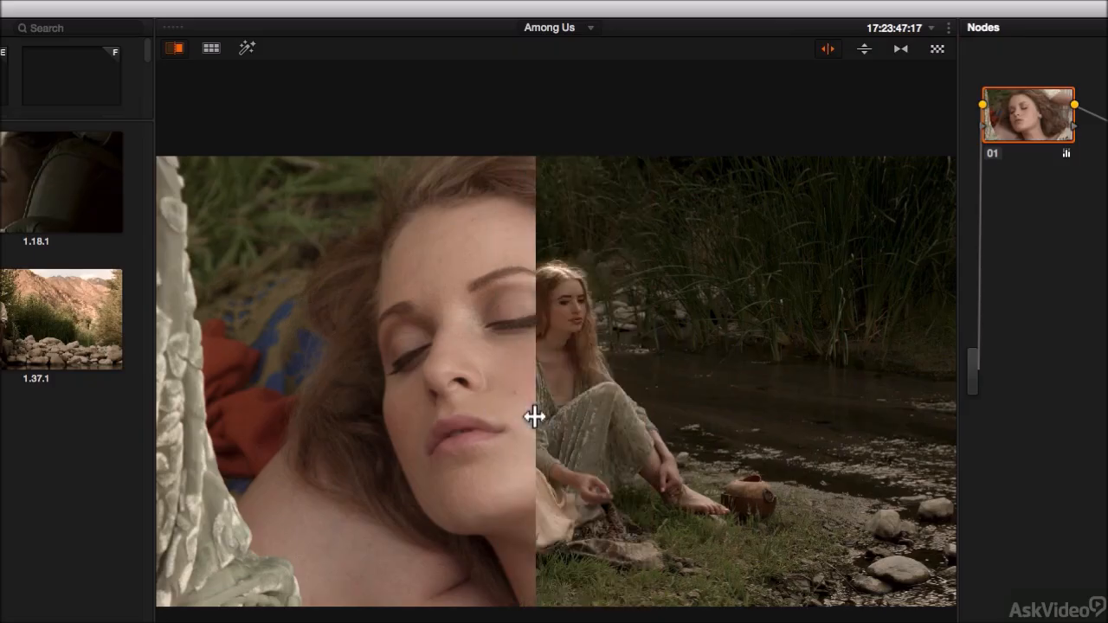
Step: Compare with the vertical wipe style, shifting its edge, and return to the horizontal wipe with its edge adjusted
left_click(865, 49)
left_click_drag(680, 394, 671, 351)
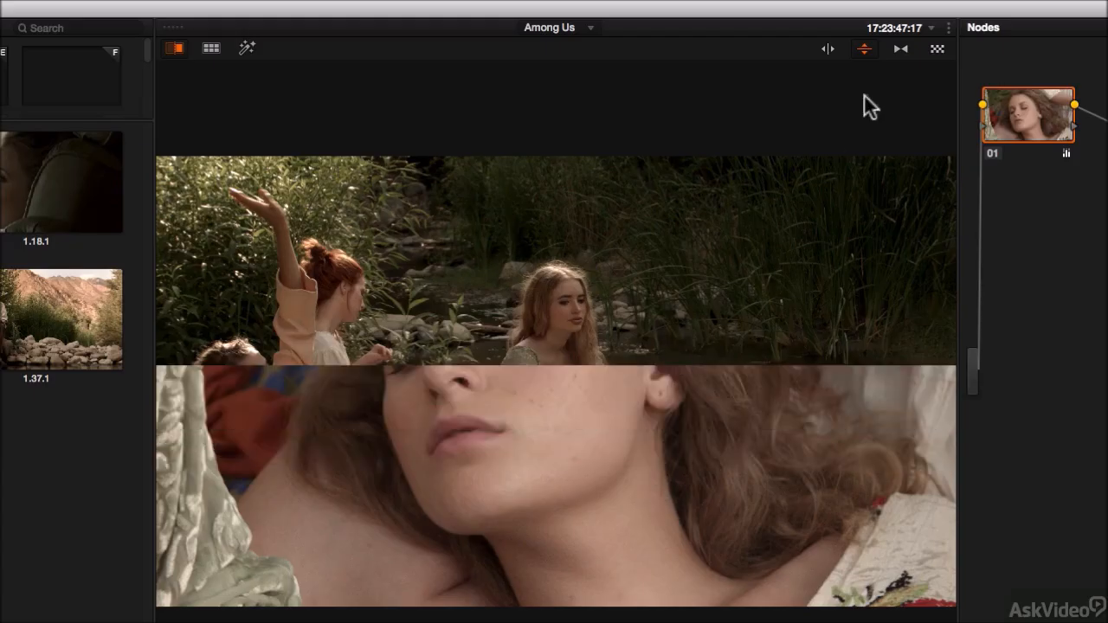
left_click(828, 49)
left_click_drag(581, 403, 530, 405)
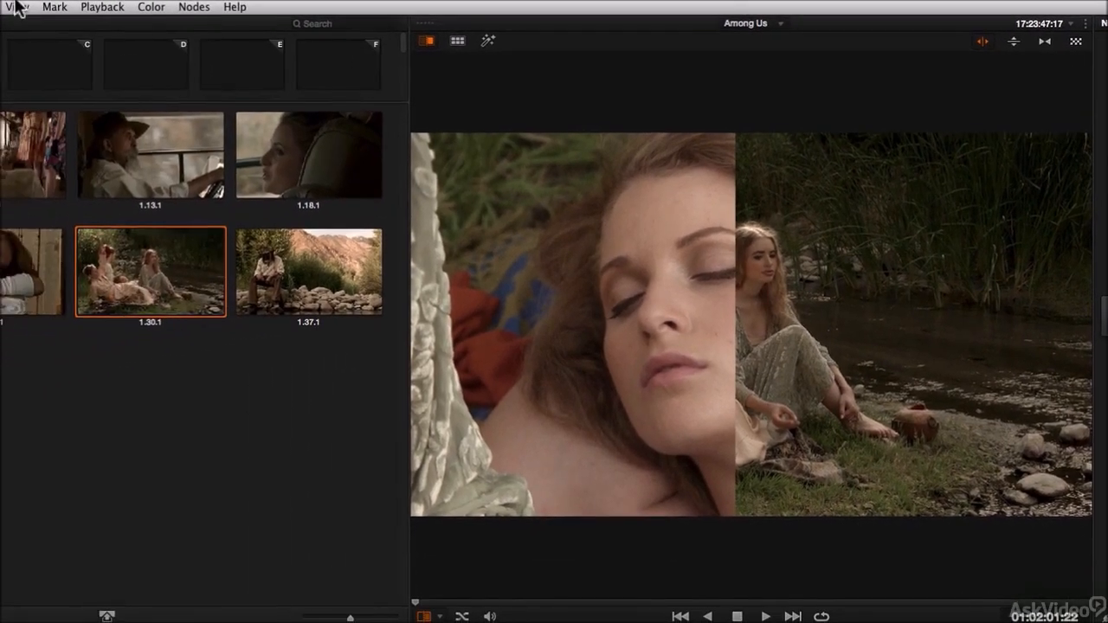
Step: Invert the reference wipe, move its edge to compare the other halves, and restore the original sides
left_click(17, 7)
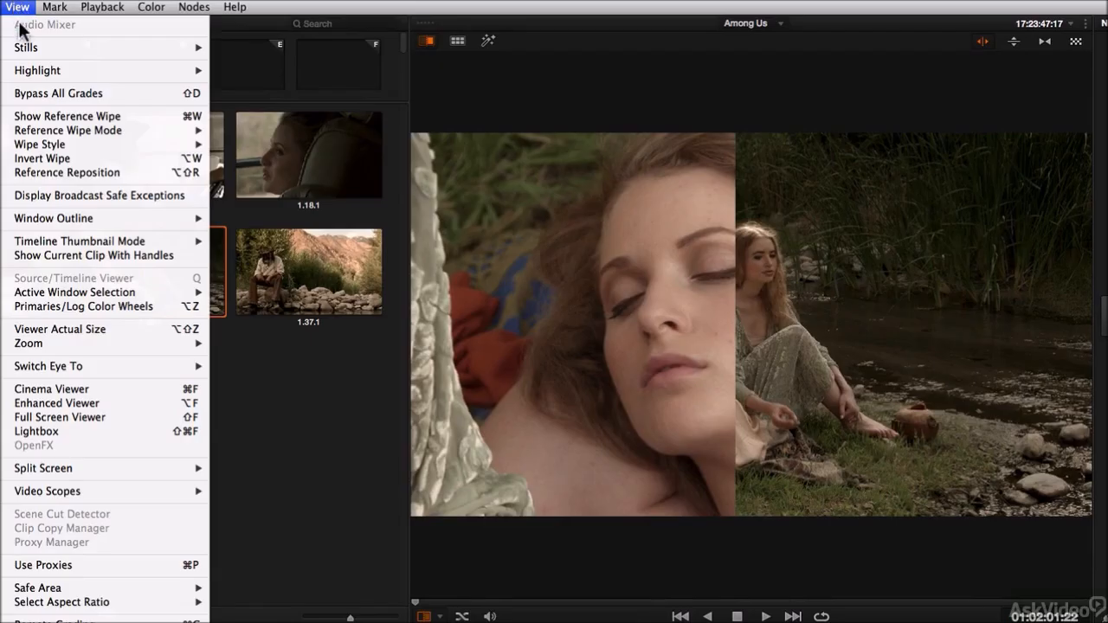
left_click(43, 158)
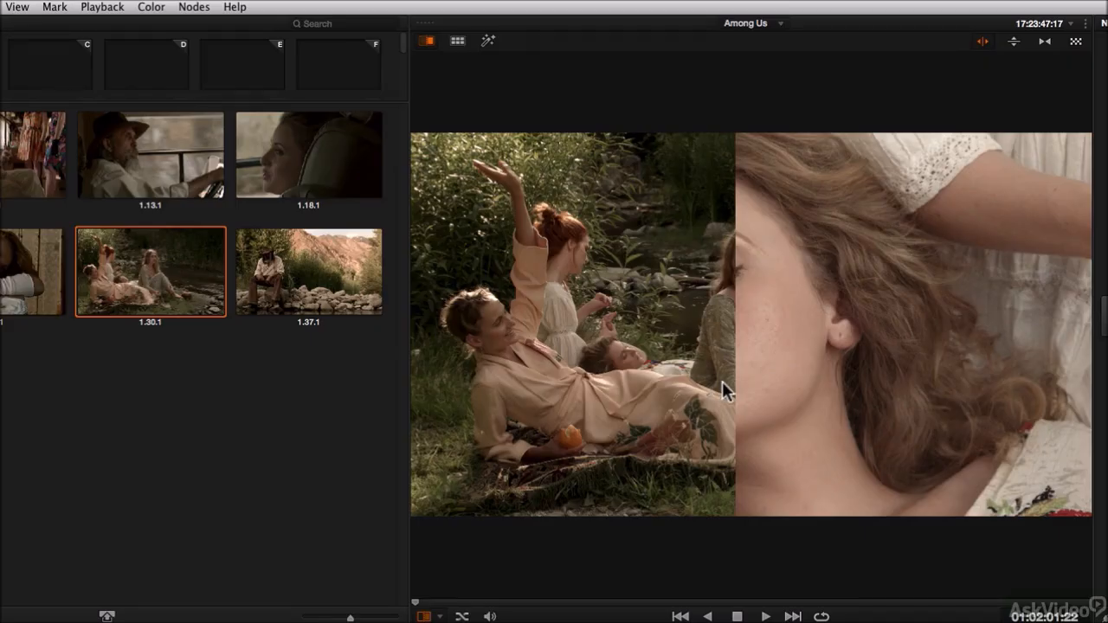
left_click_drag(720, 383, 678, 386)
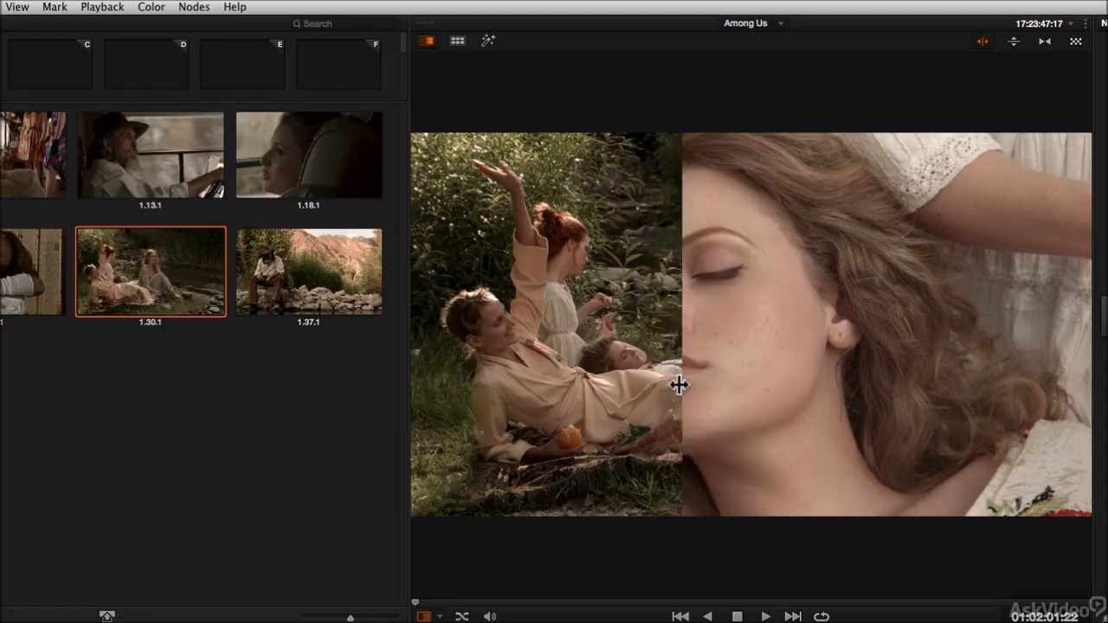
left_click(21, 8)
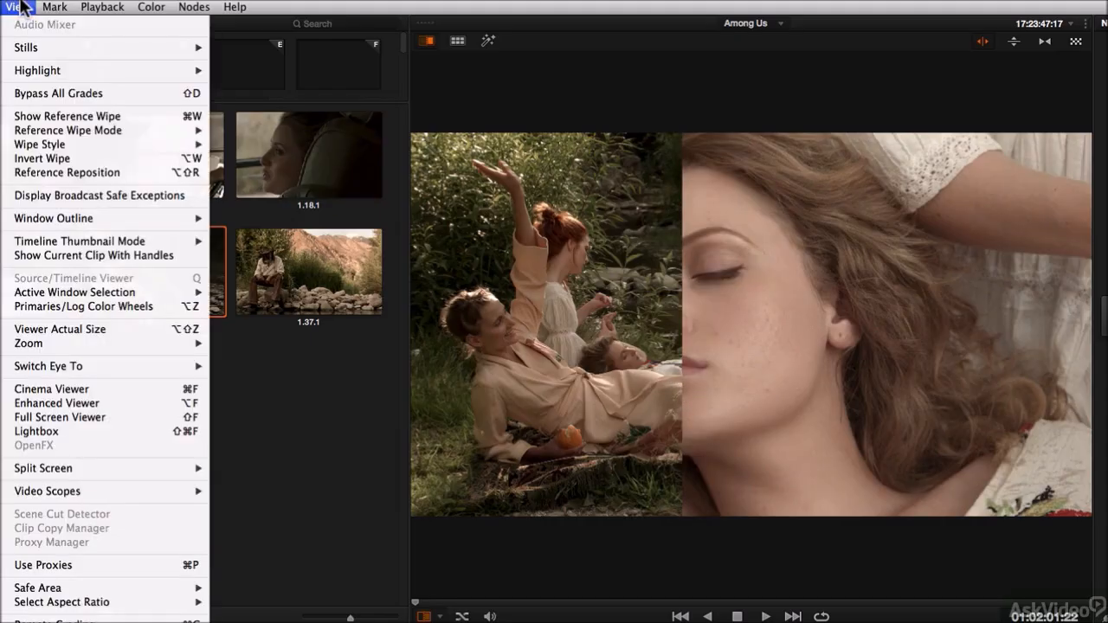
left_click(40, 160)
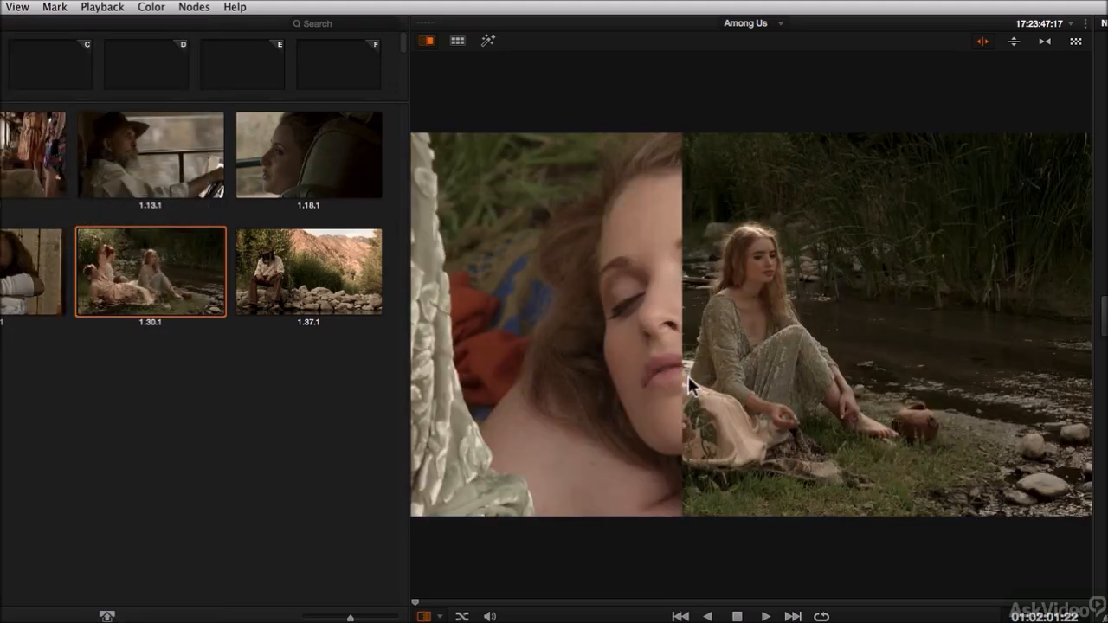
left_click_drag(687, 372, 745, 369)
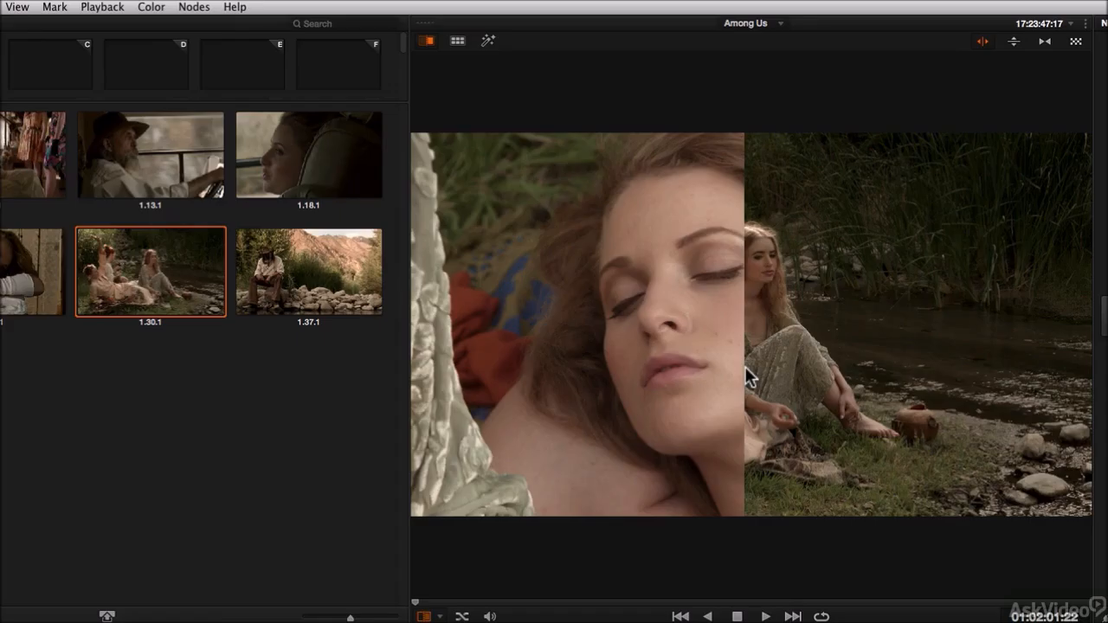
Step: Push the wipe edge fully across so still 1.30.1 fills the viewer, and toggle the wipe repeatedly against clip 32
mouse_move(742, 361)
left_mouse_down()
mouse_move(831, 366)
mouse_move(752, 366)
left_mouse_up()
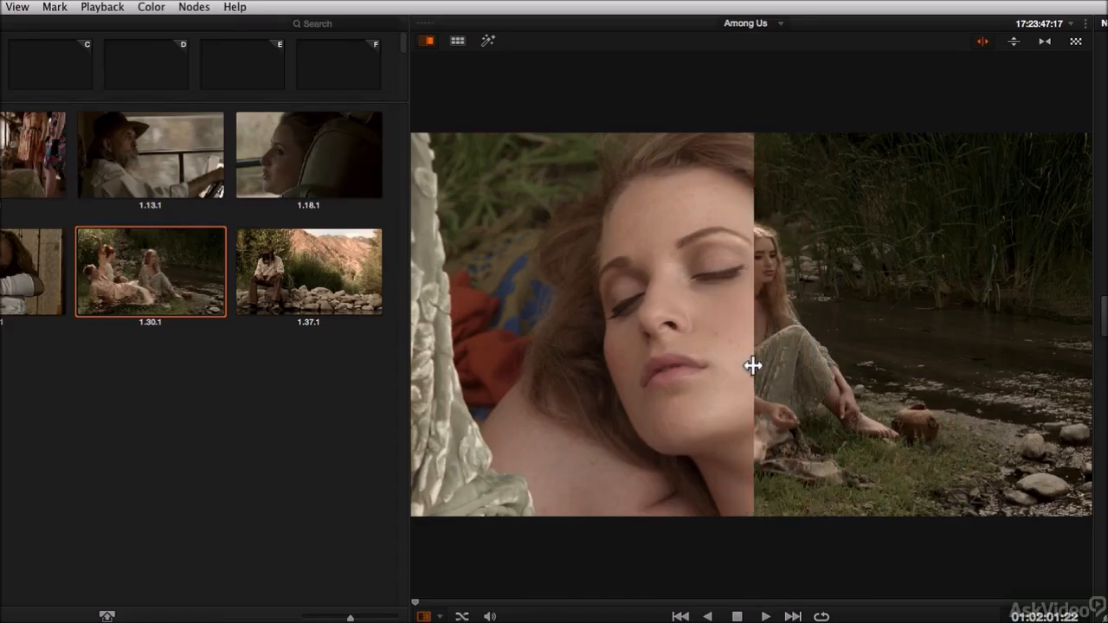
left_click_drag(752, 366, 389, 317)
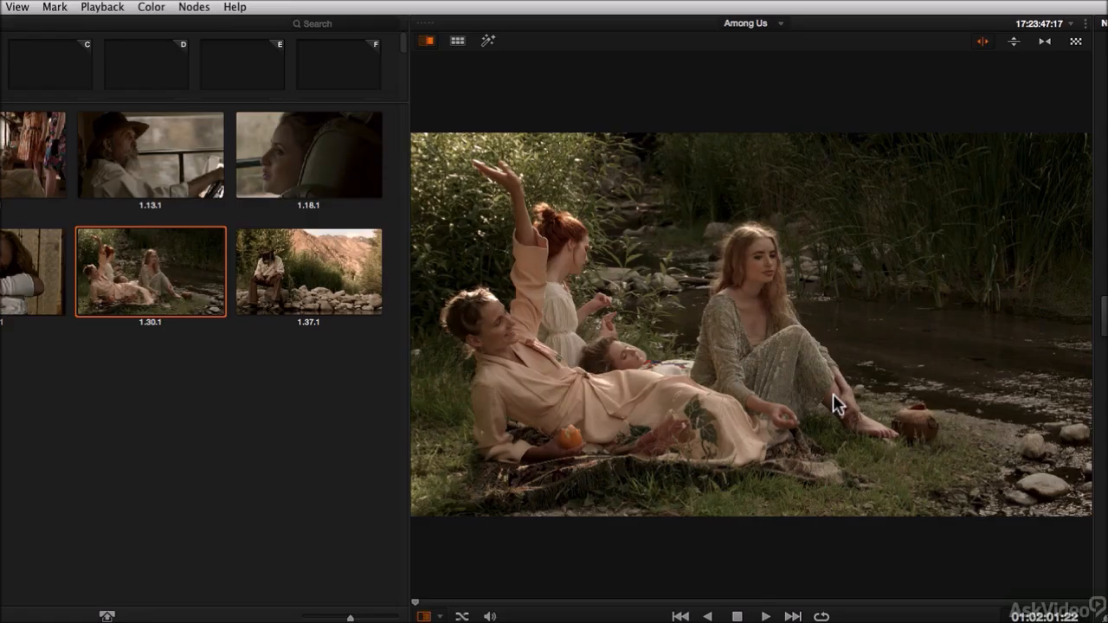
key("ctrl+w")
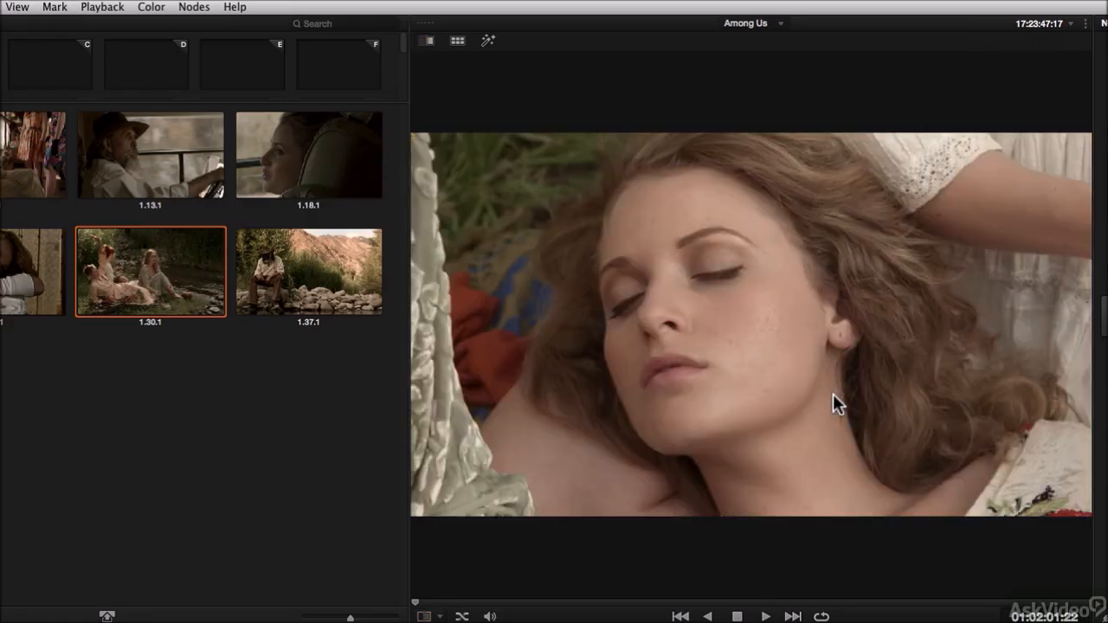
key("ctrl+w")
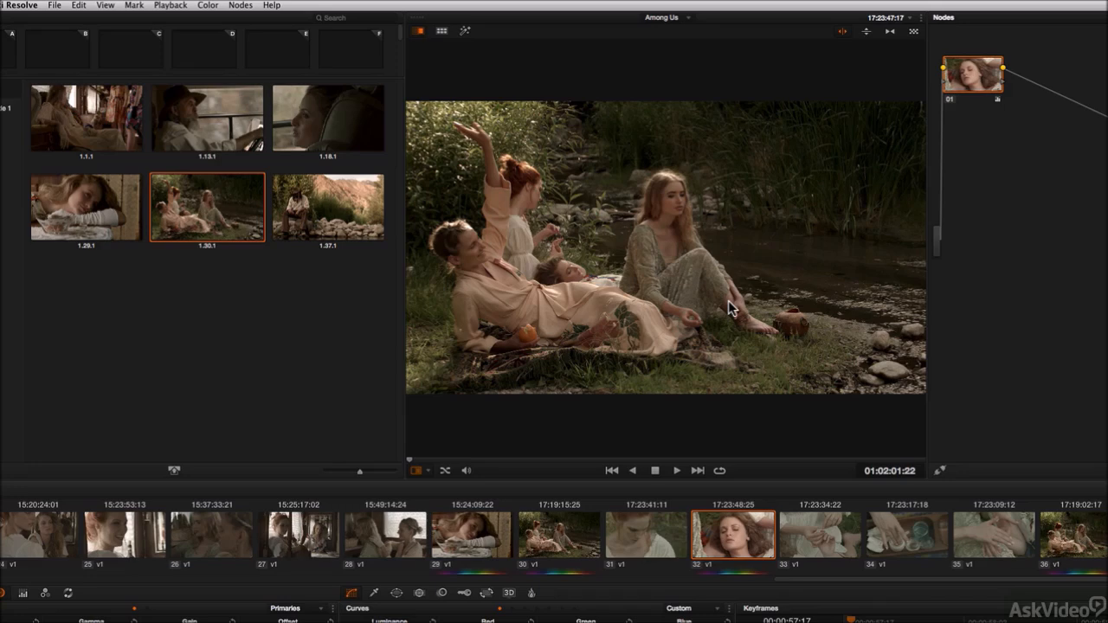
key("ctrl+w")
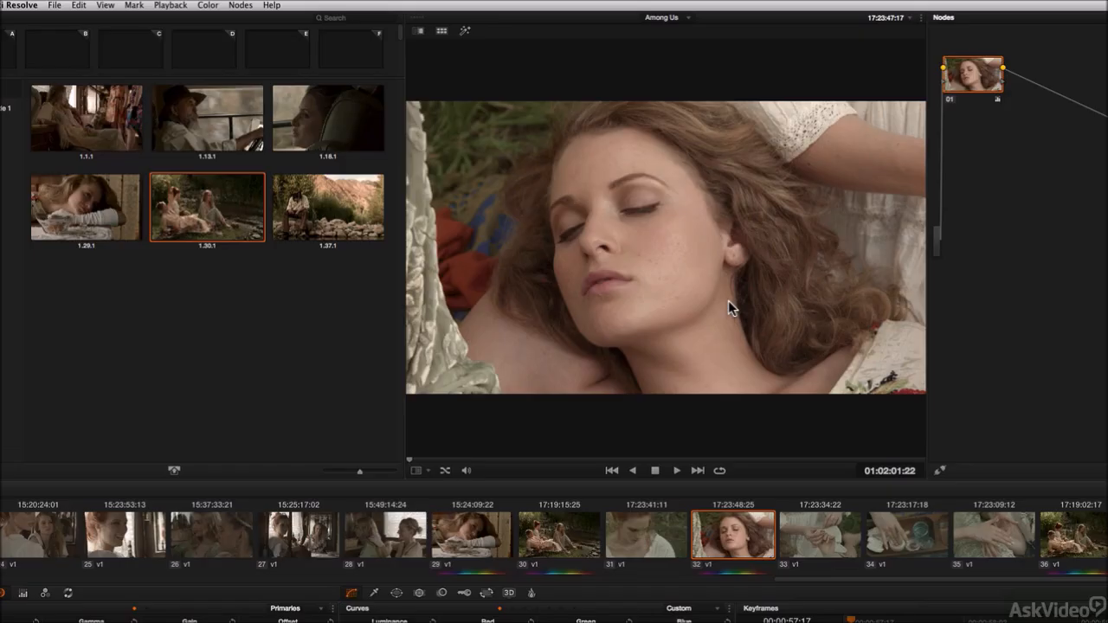
key("super+w")
key("super+w")
key("super+w")
key("super+w")
key("super+w")
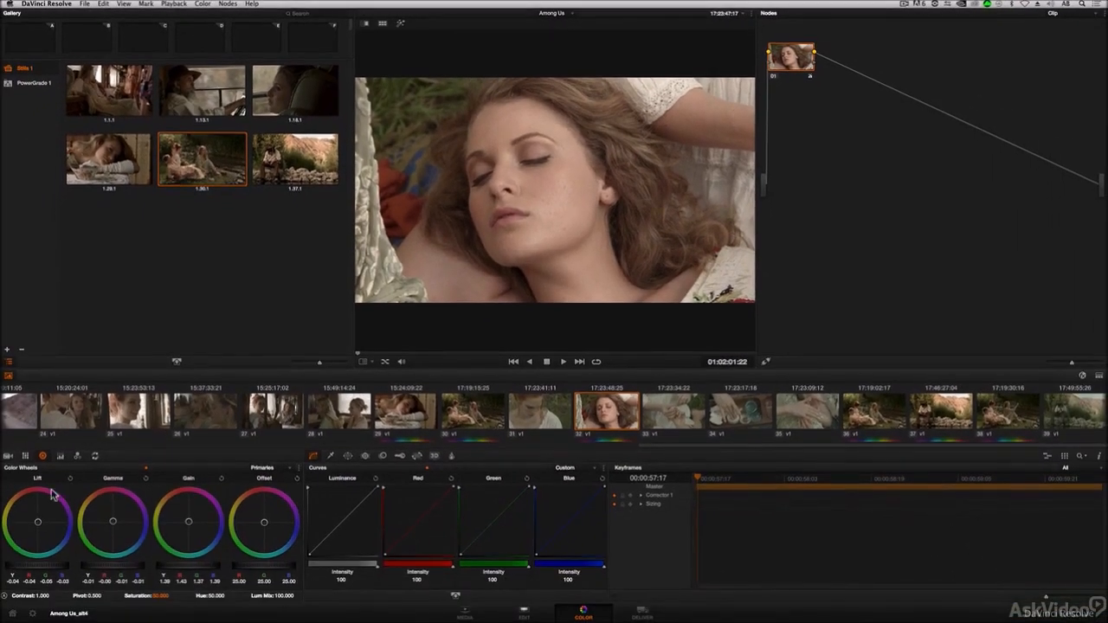
Step: Set clip 32's Lift to about -0.07, Gamma to -0.02 and Gain to 1.43, checking it against the full-frame still
left_click_drag(44, 568, 28, 566)
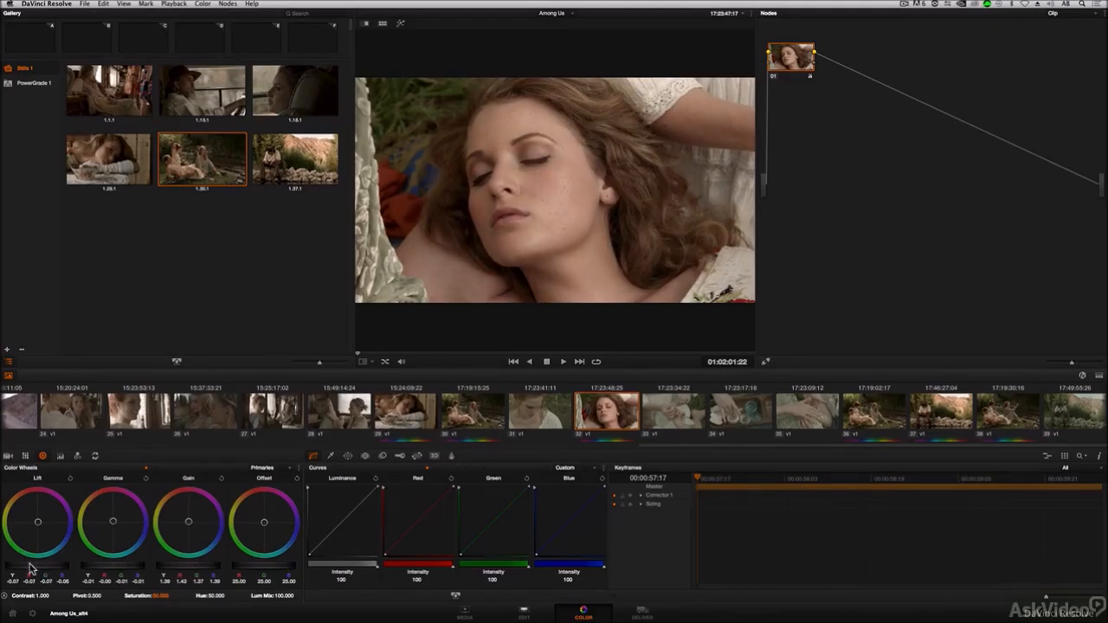
left_click_drag(137, 567, 199, 569)
left_click_drag(125, 566, 121, 568)
key("super+w")
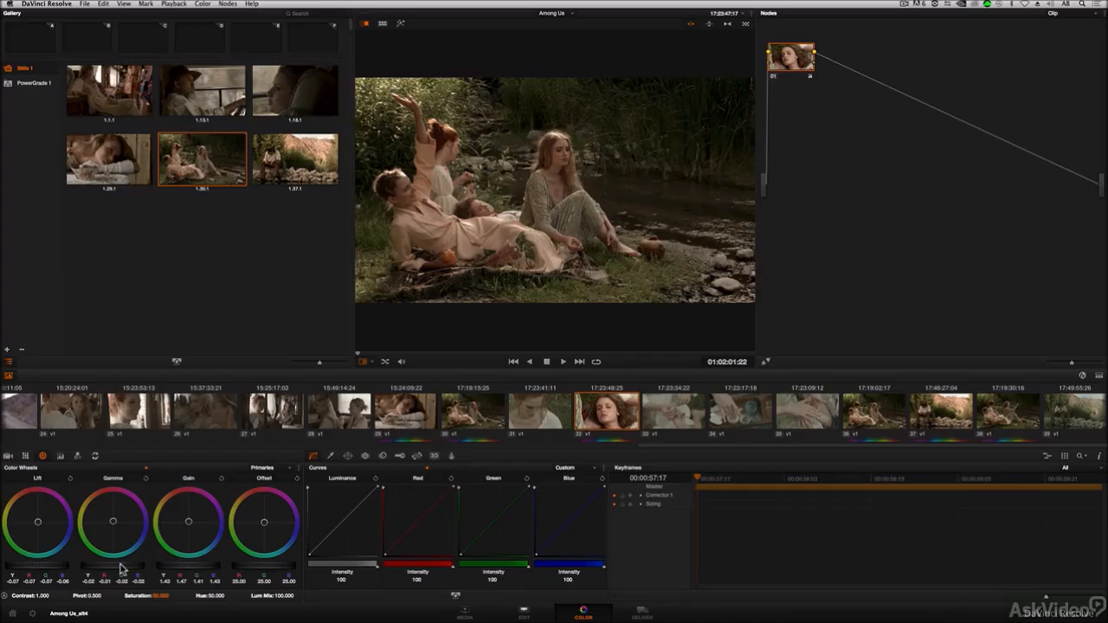
key("super+w")
key("super+w")
key("super+w")
key("super+w")
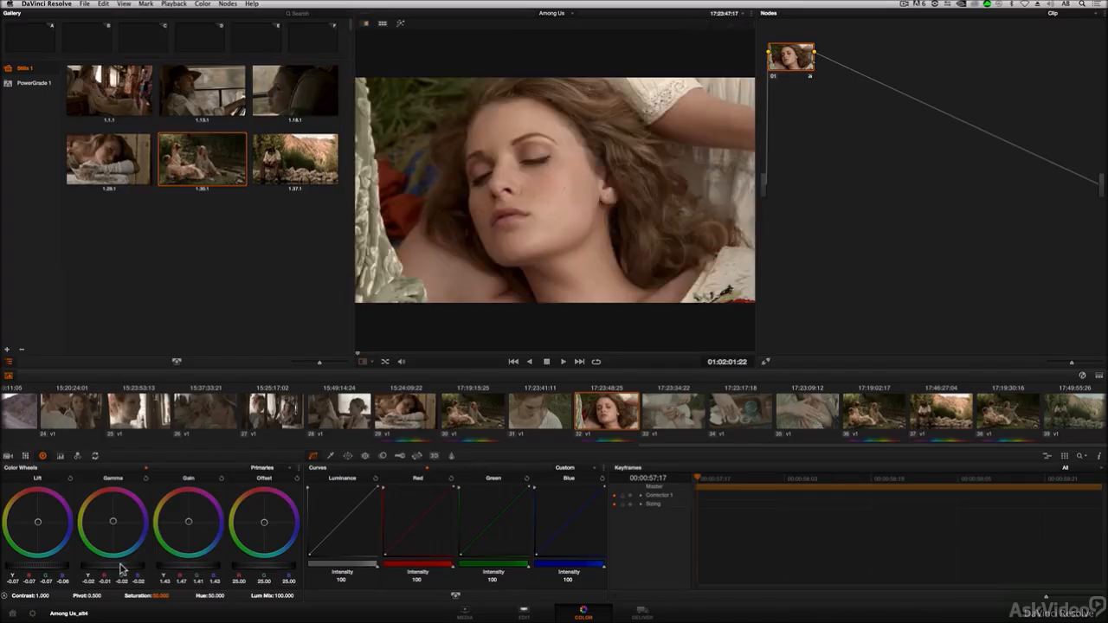
Step: Lower clip 32's Gain to about 1.40 and check it against the still by toggling, inverting and shifting the reference wipe
key("super+w")
left_click_drag(194, 571, 180, 571)
key("super+w")
key("alt+w")
key("alt+w")
key("alt+w")
key("alt+w")
key("alt+w")
key("super+w")
left_click_drag(378, 244, 561, 247)
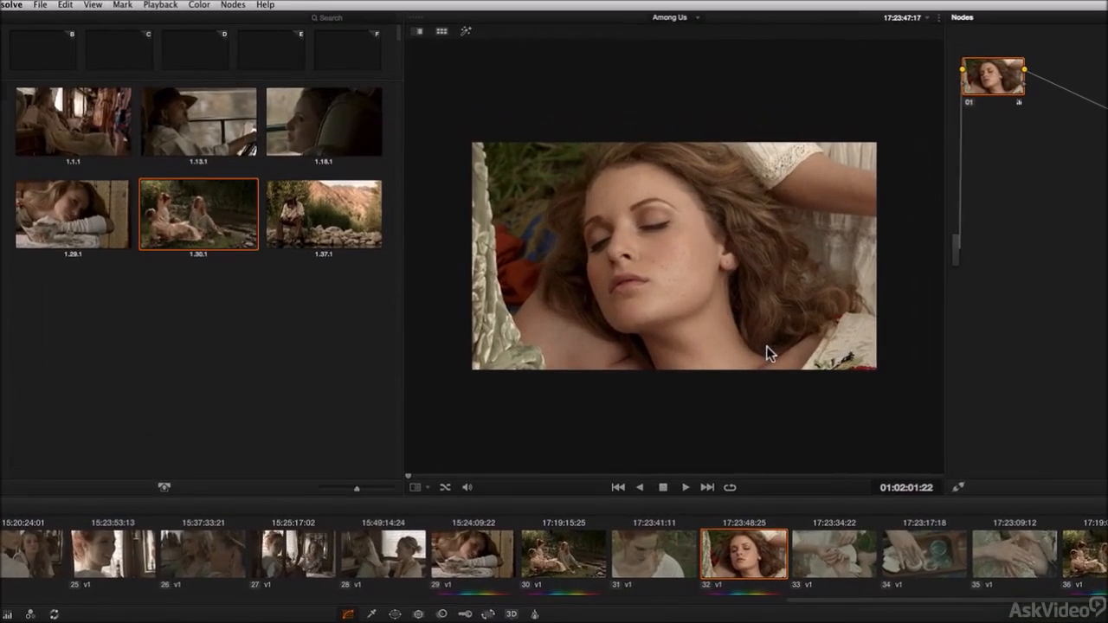
Step: Show the reference wipe in the zoomed-out viewer and move its edge past the image border to test its wrapping
key("ctrl+w")
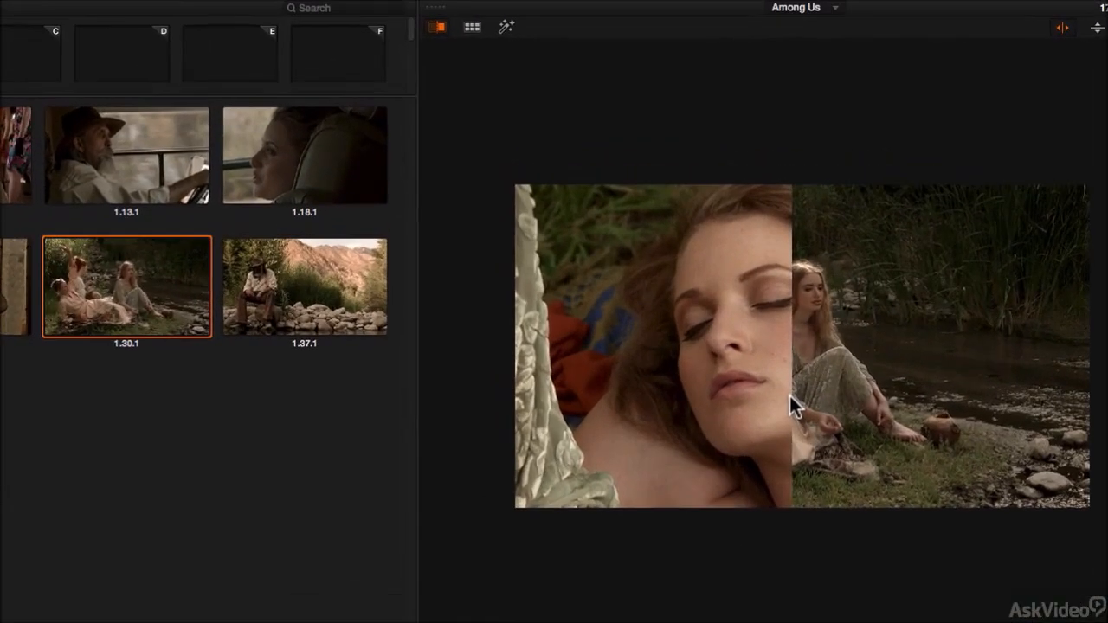
left_click_drag(789, 395, 467, 374)
left_click_drag(934, 494, 619, 397)
left_click_drag(613, 397, 678, 402)
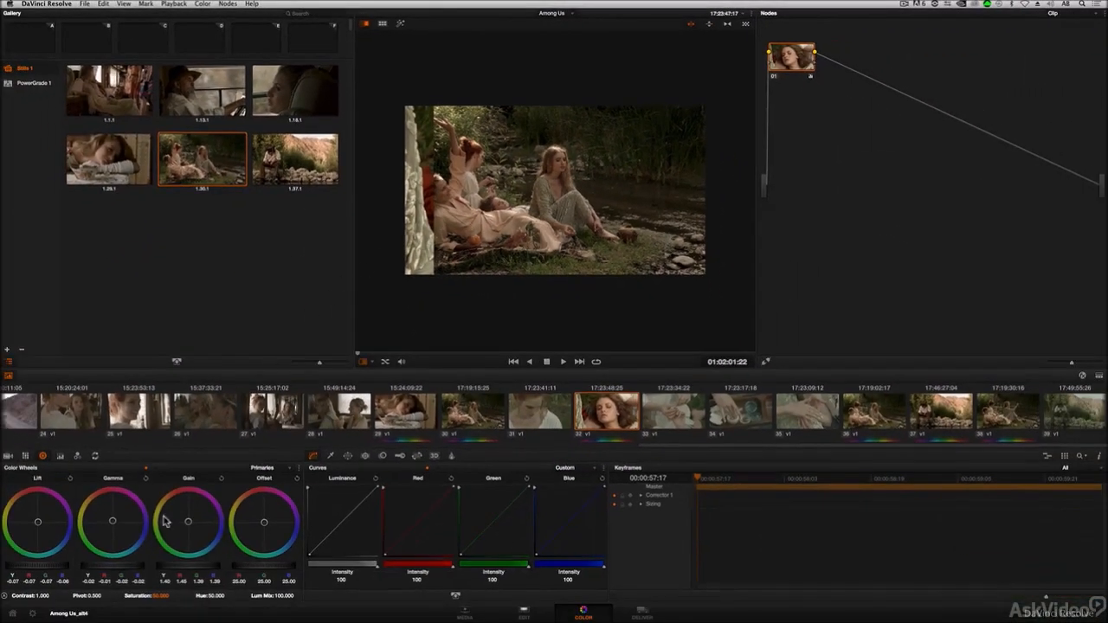
Step: Review the option for wrapping wipes in the project's General Options, cancel the settings, and move the wipe edge again
left_click(32, 613)
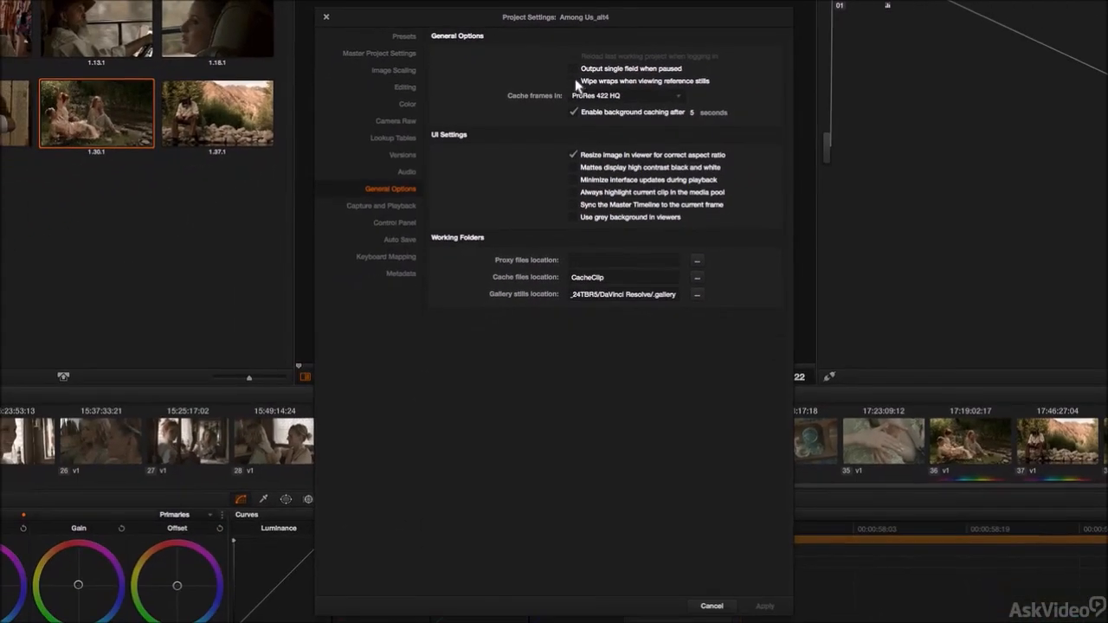
left_click(715, 607)
left_click_drag(431, 238, 486, 211)
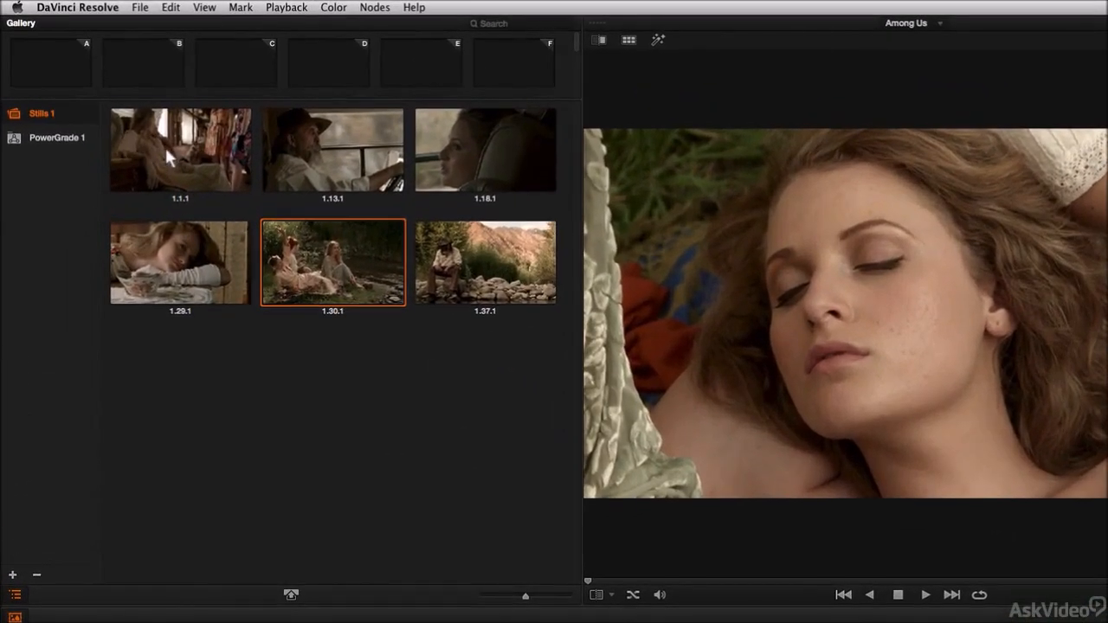
Step: Select stills 1.1.1, 1.13.1 and 1.18.1 one after another in the gallery
left_click(173, 158)
left_click(294, 157)
left_click(476, 163)
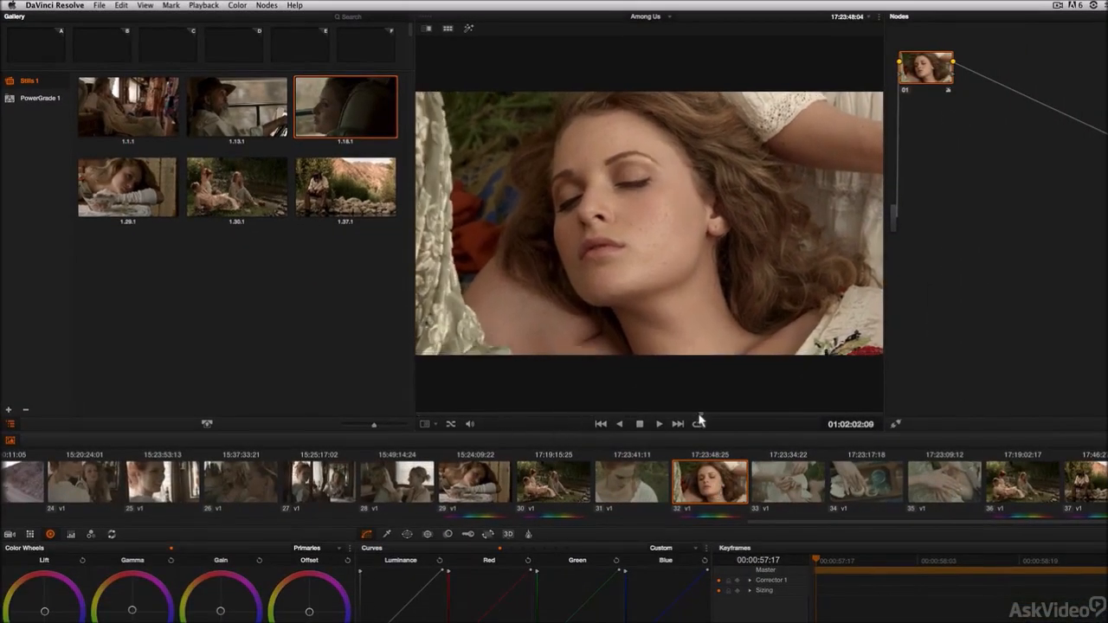
Step: View clip 30, return to clip 32, scrub to 01:02:02:02, and grab a still of that frame
left_click(554, 482)
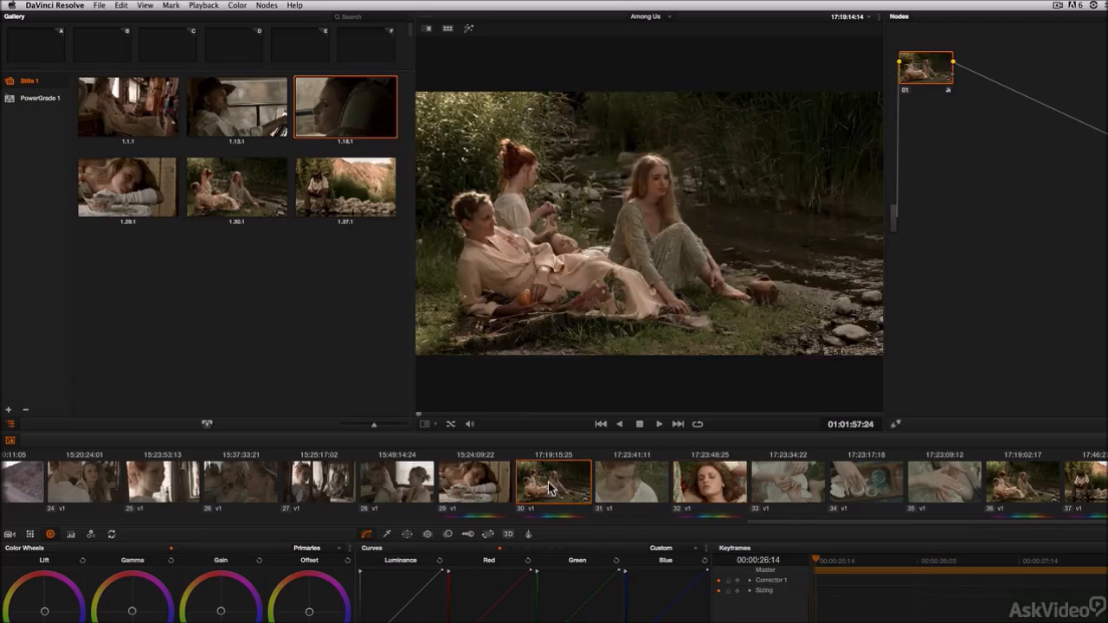
left_click(721, 491)
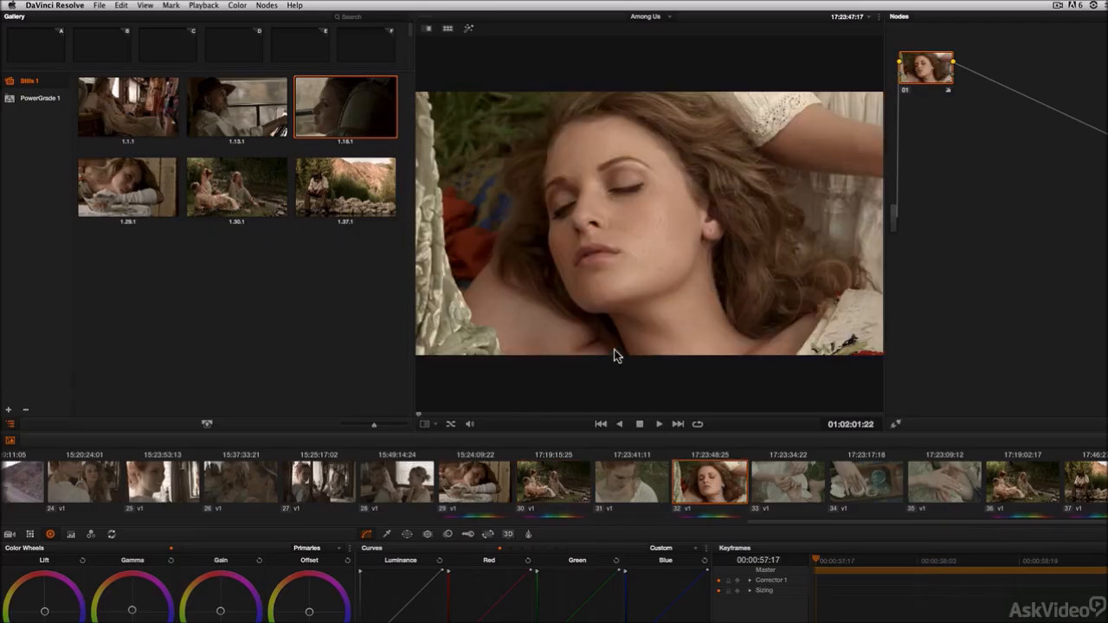
left_click_drag(510, 414, 482, 415)
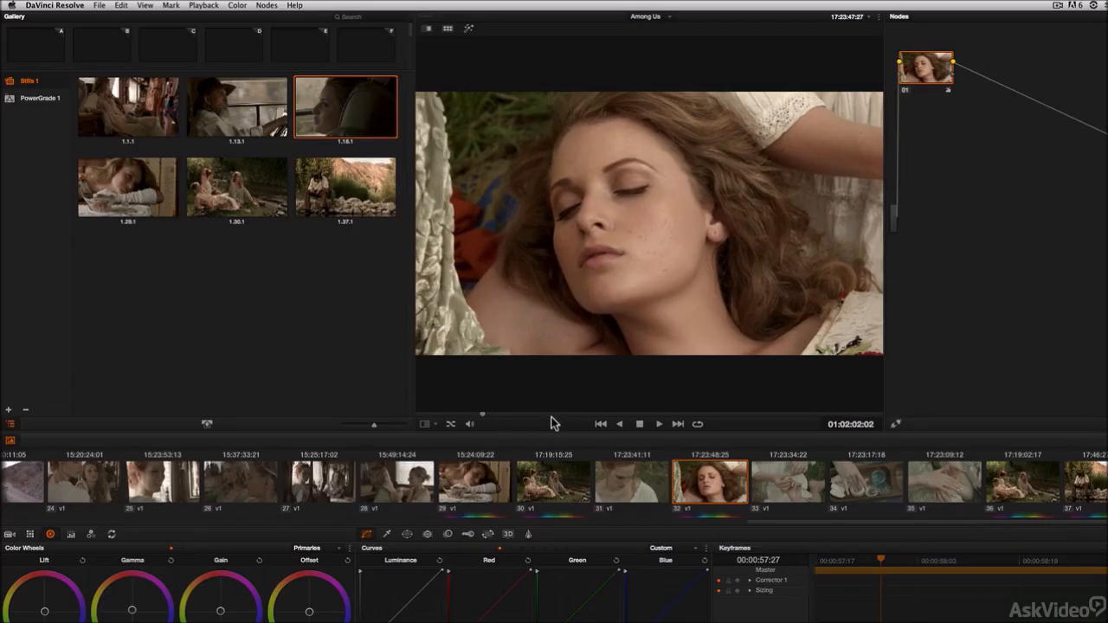
key("super+alt+g")
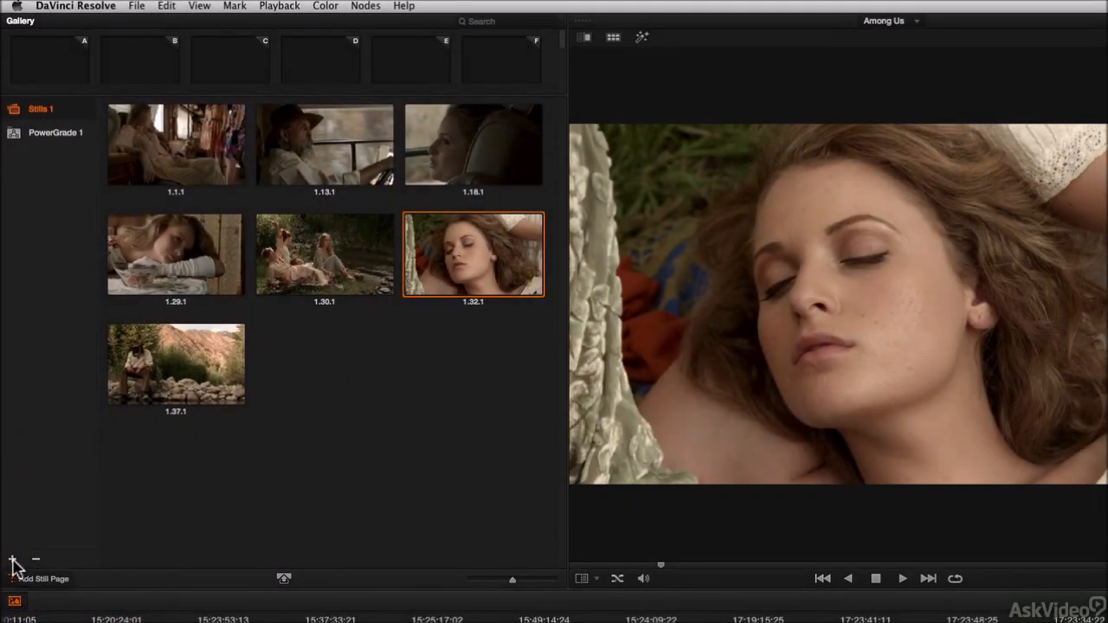
Step: Add a second still page to the gallery and rename the Stills 1 page to Looks
left_click(14, 568)
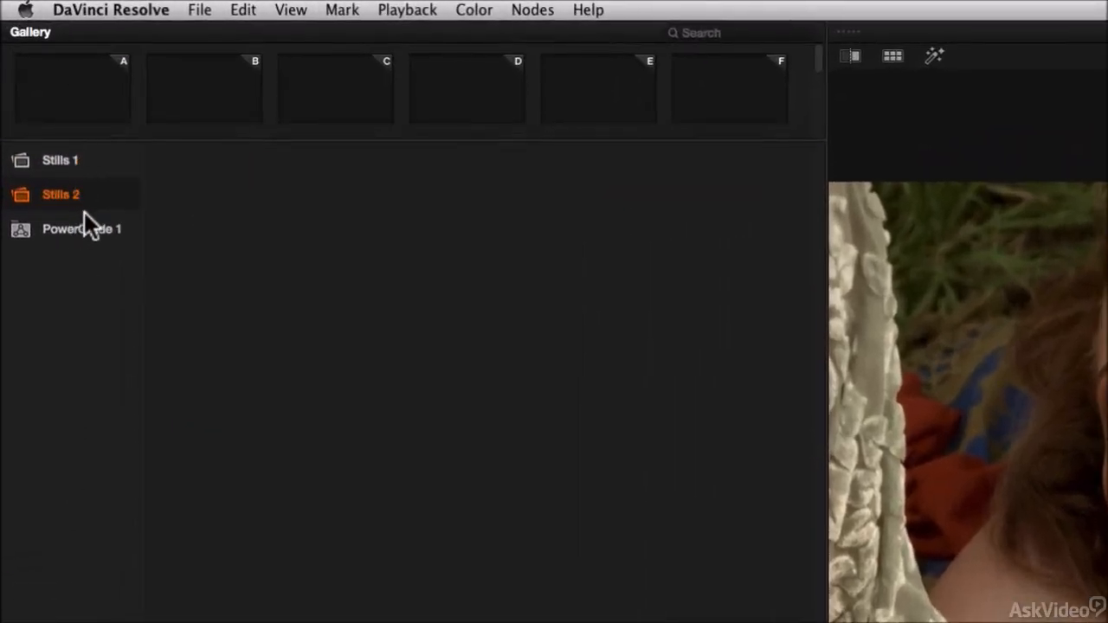
left_click(60, 163)
double_click(59, 160)
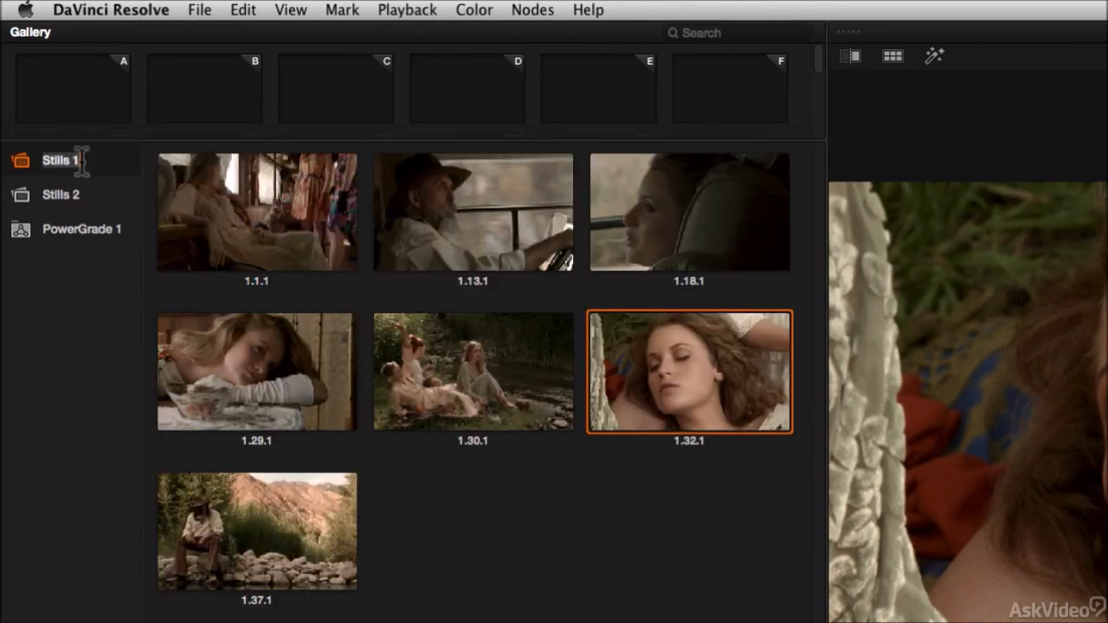
key("Return")
double_click(66, 161)
key("BackSpace")
type("Looks")
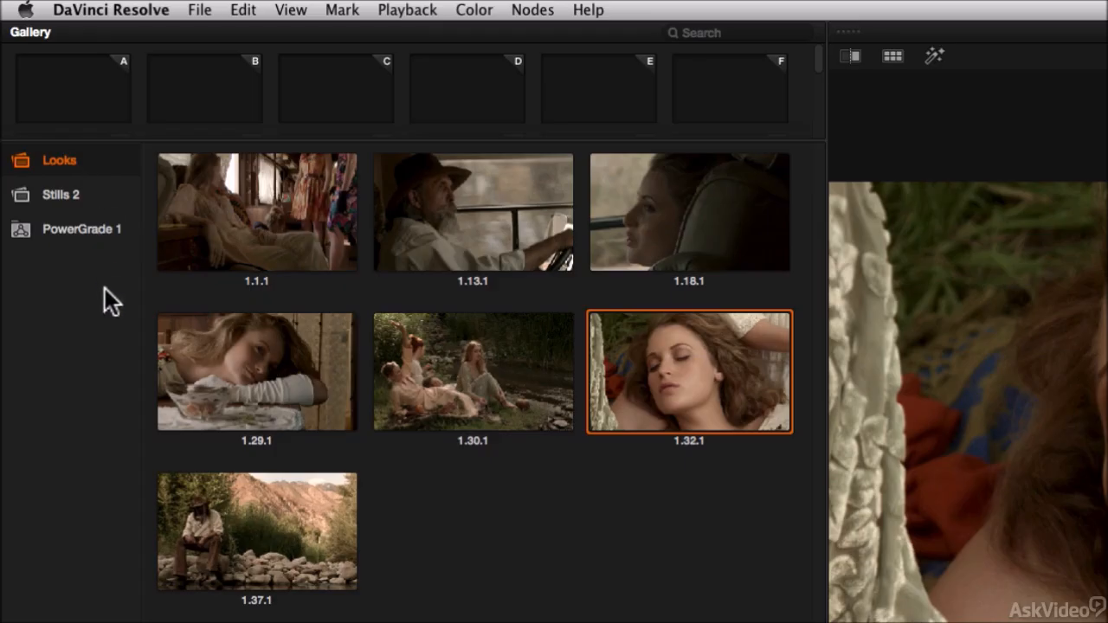
Step: Move still 1.32.1 from the Looks page to the Stills 2 page and open Stills 2
left_click(69, 194)
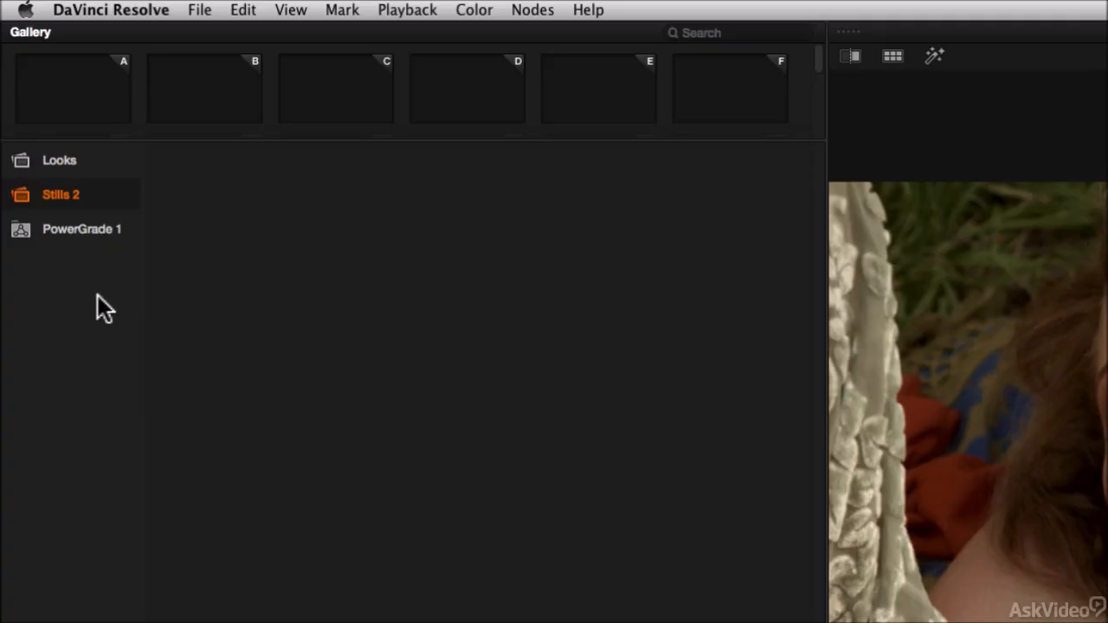
left_click(61, 160)
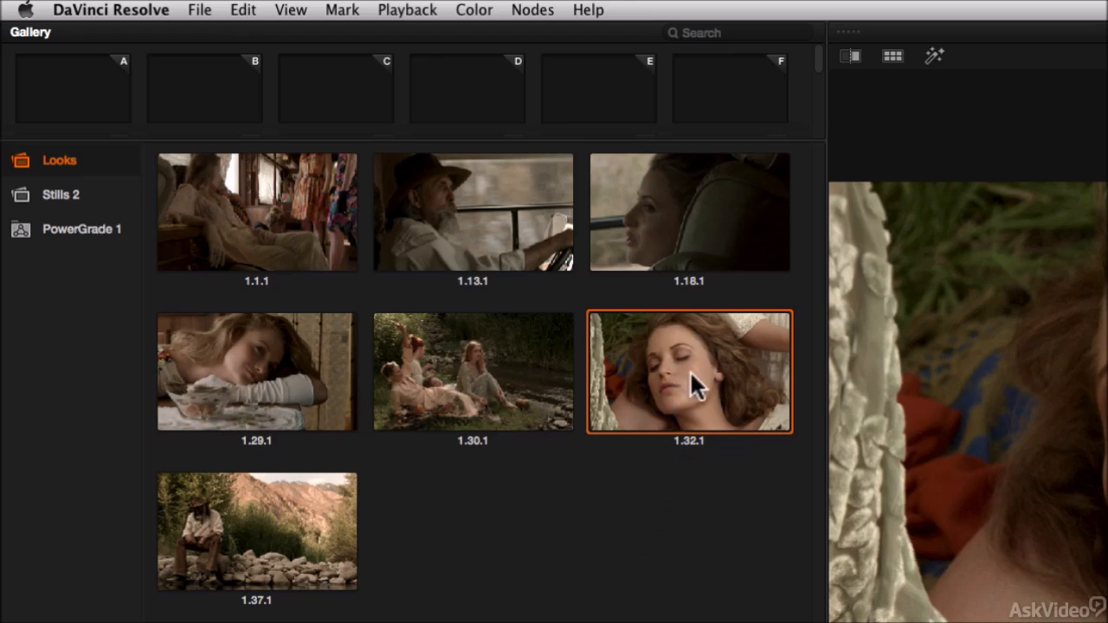
left_click_drag(691, 370, 69, 191)
left_click(64, 197)
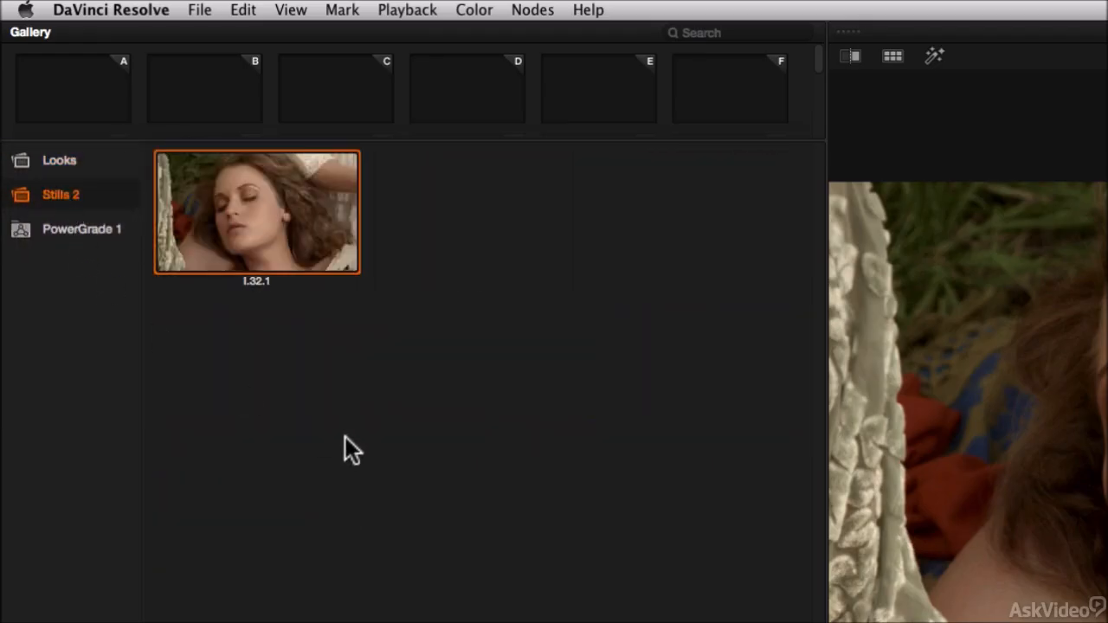
Step: On the Looks page, select the non-adjacent stills 1.1.1, 1.18.1 and 1.30.1 together
left_click(58, 159)
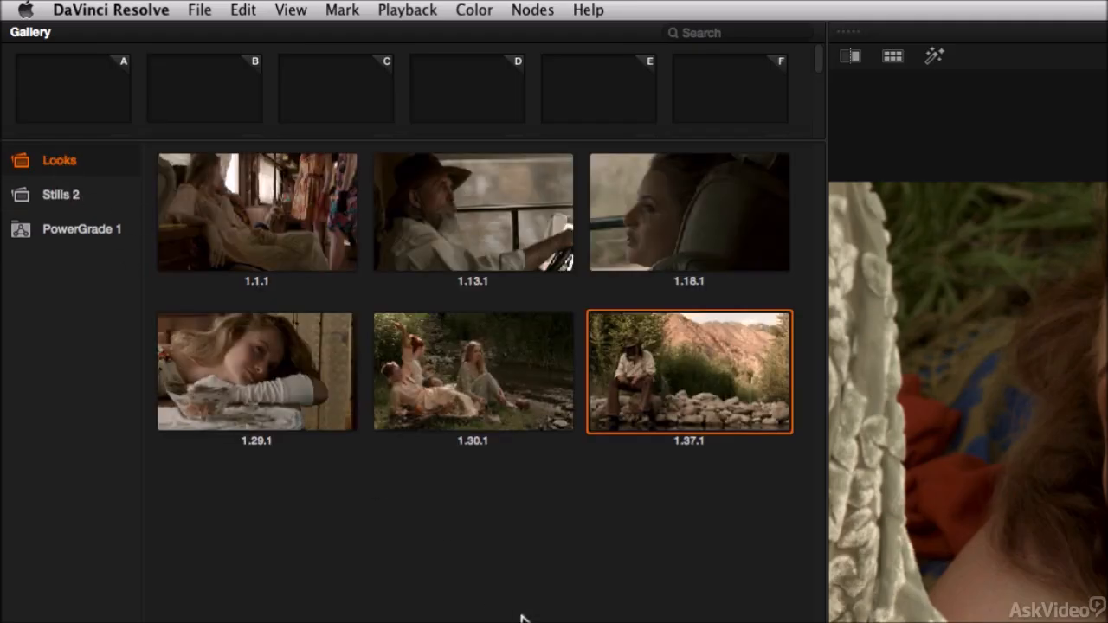
left_click(289, 223)
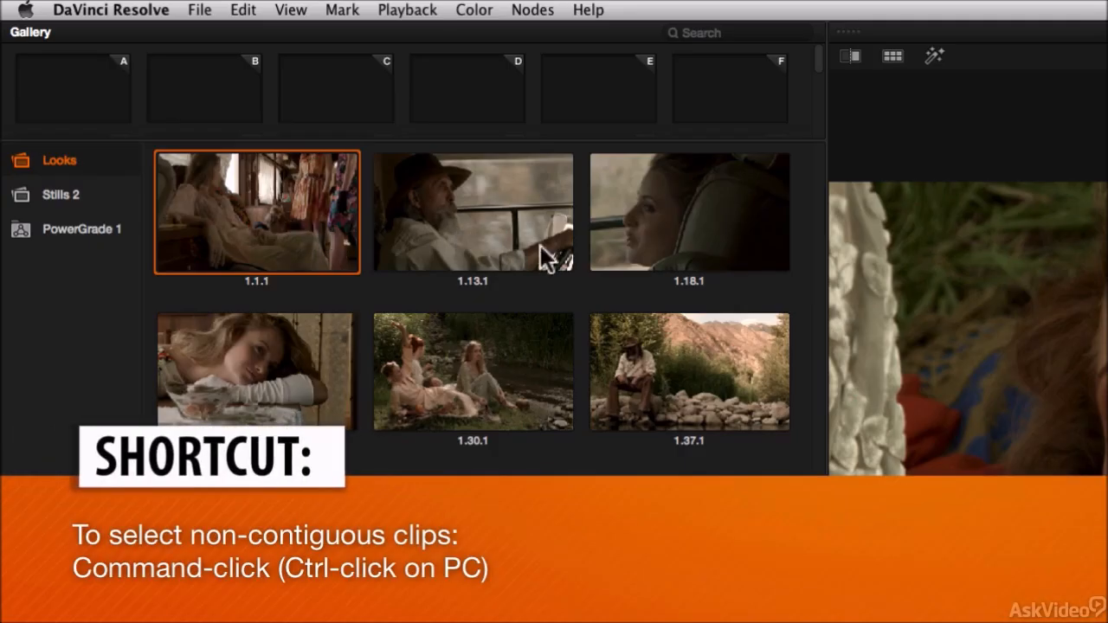
left_click(675, 235, "super")
left_click(503, 365, "super")
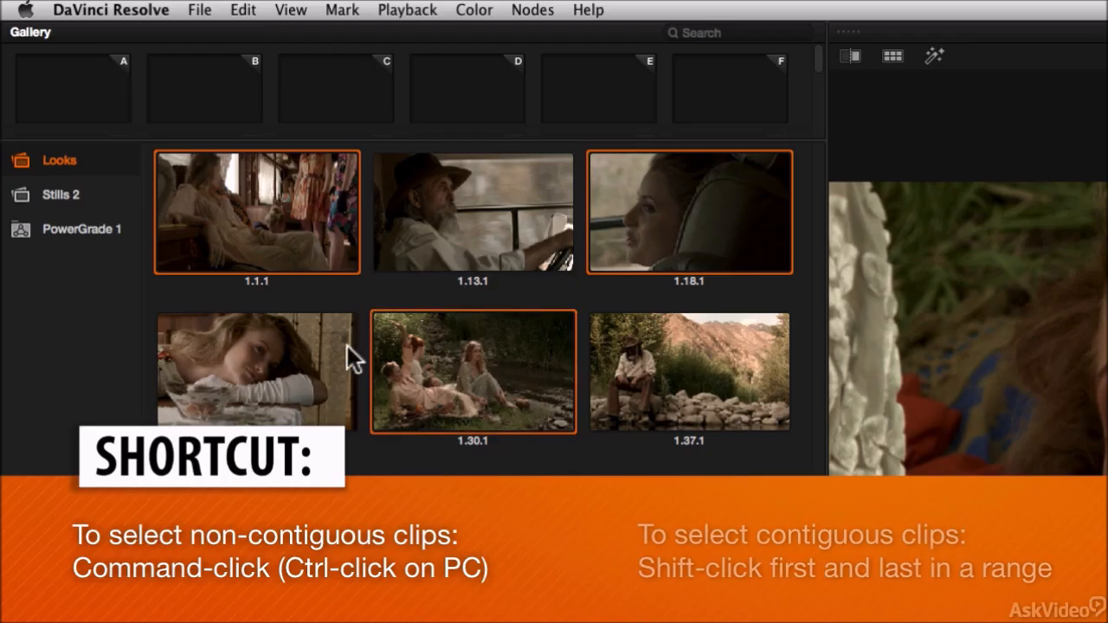
Step: Select the range of stills from 1.1.1 to 1.30.1 and move it to the Stills 2 page
left_click(307, 224)
left_click(527, 365, "shift")
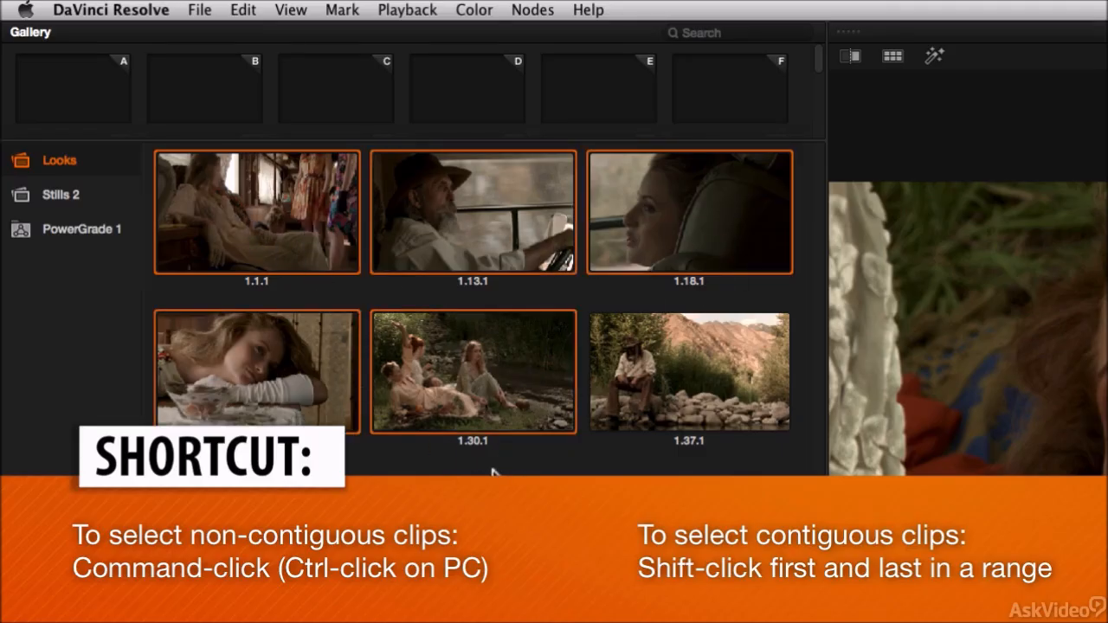
left_click_drag(287, 203, 68, 196)
left_click(60, 196)
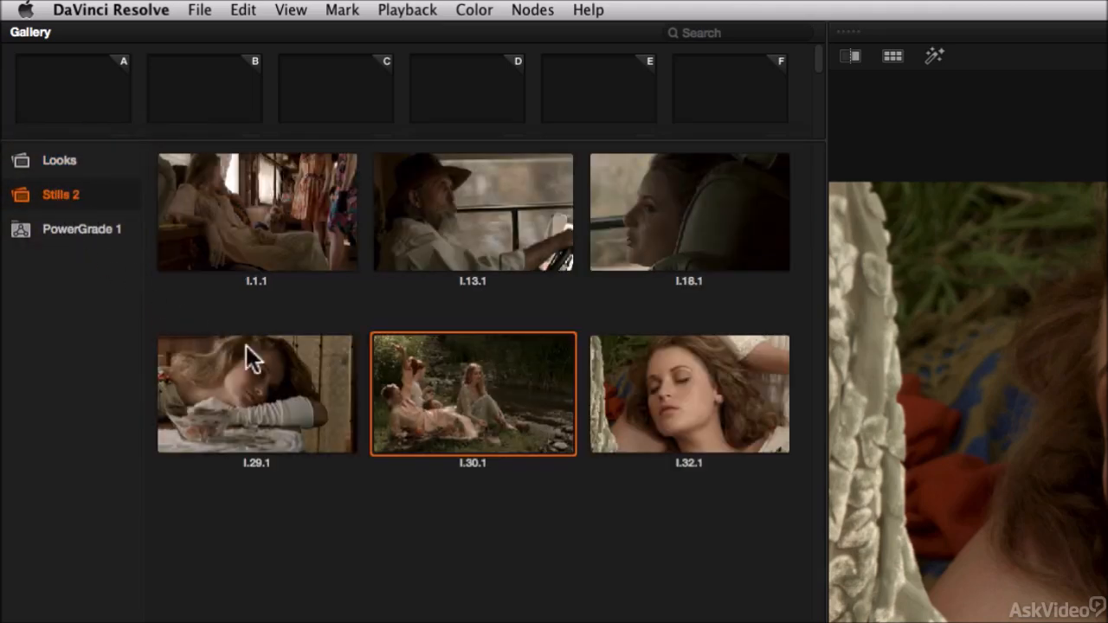
Step: Move the five stills from 1.1.1 to 1.30.1 back to the Looks page
left_click(268, 233)
left_click(509, 410, "shift")
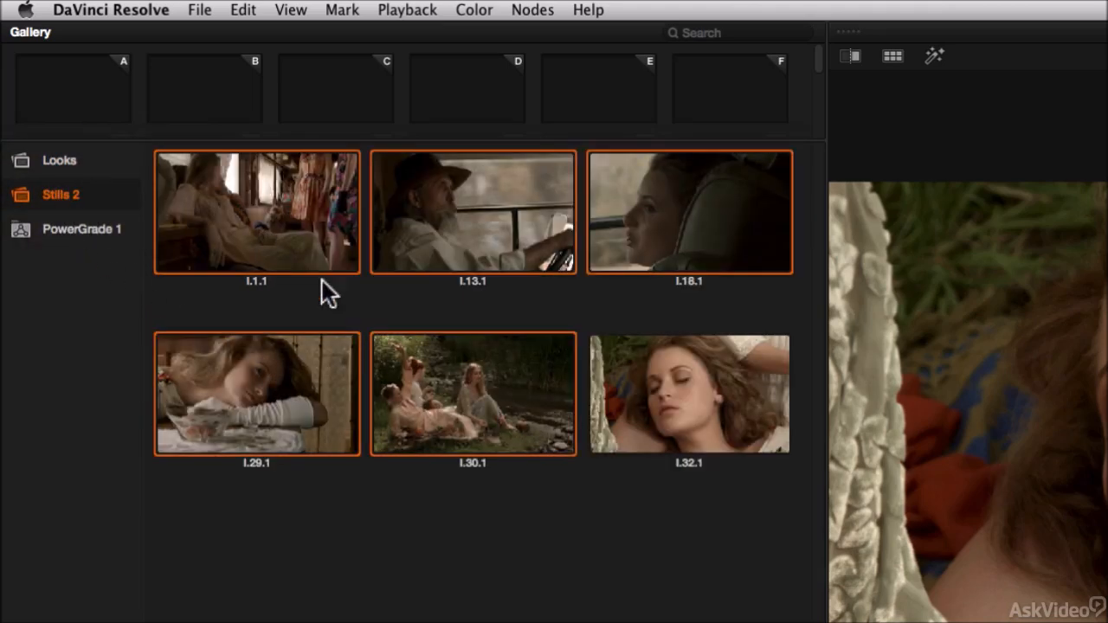
left_click_drag(289, 200, 78, 161)
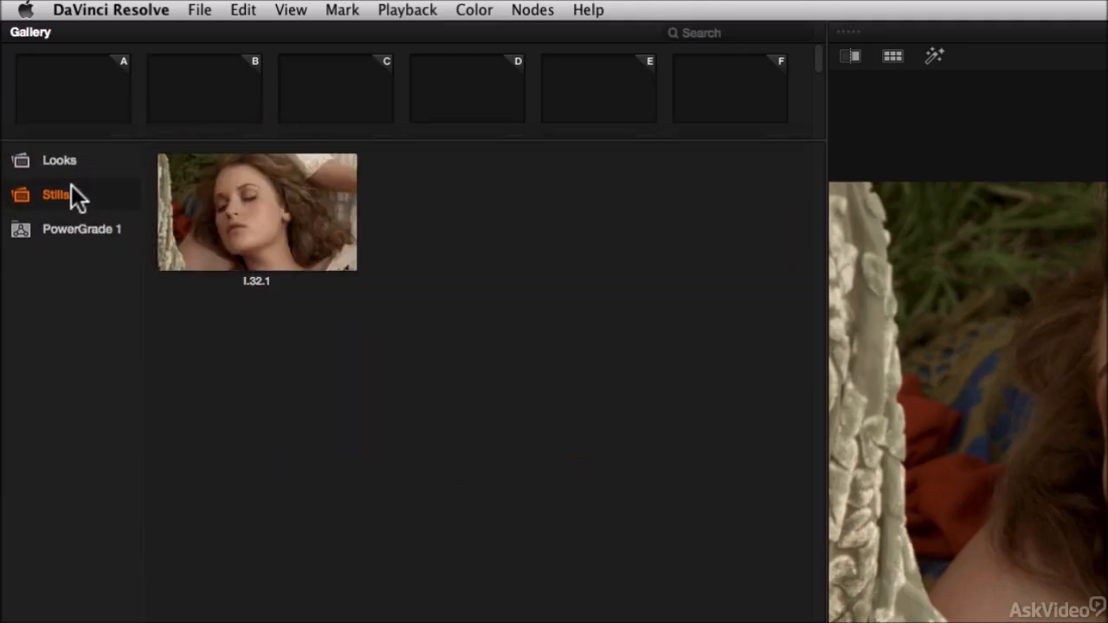
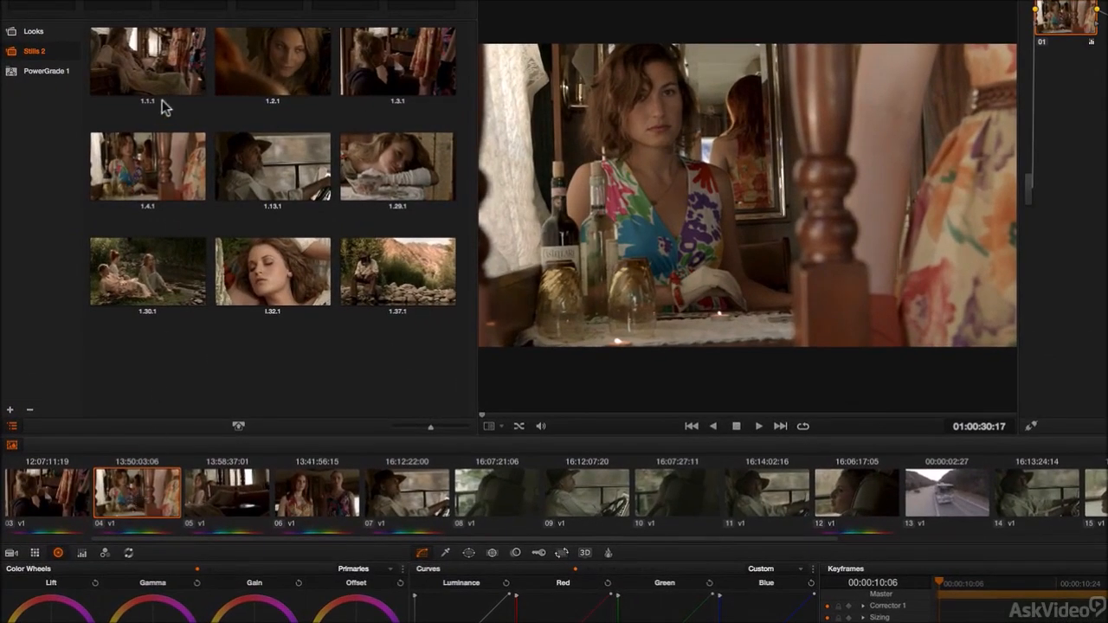
Step: Select still 1.4.1 on the Stills 2 page and add a serial node to clip 04's grade
left_click(149, 167)
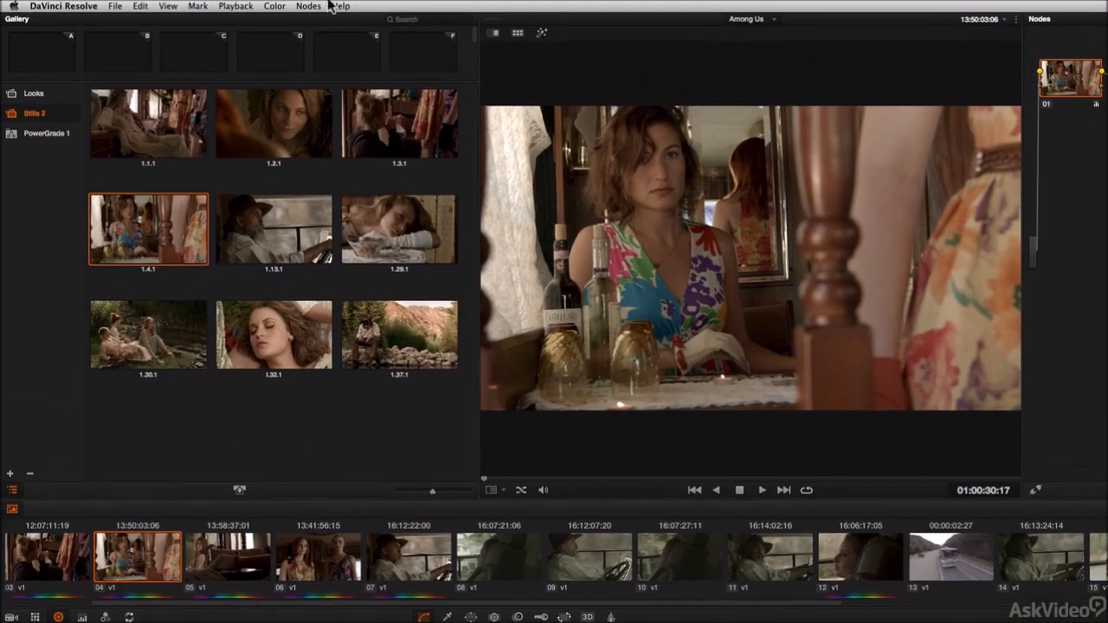
left_click(308, 6)
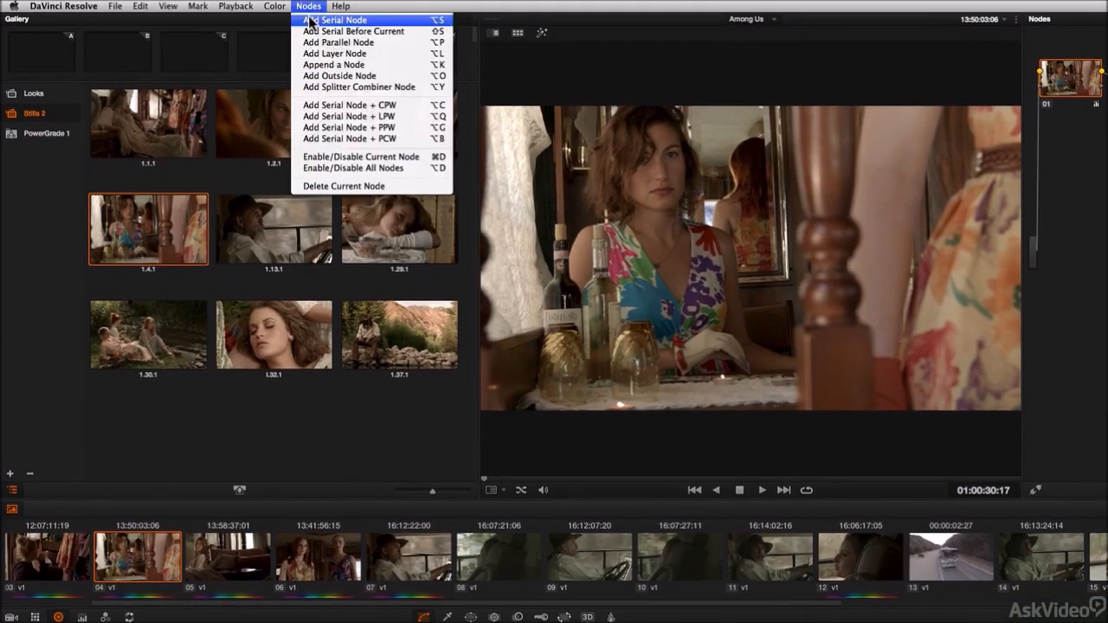
left_click(328, 20)
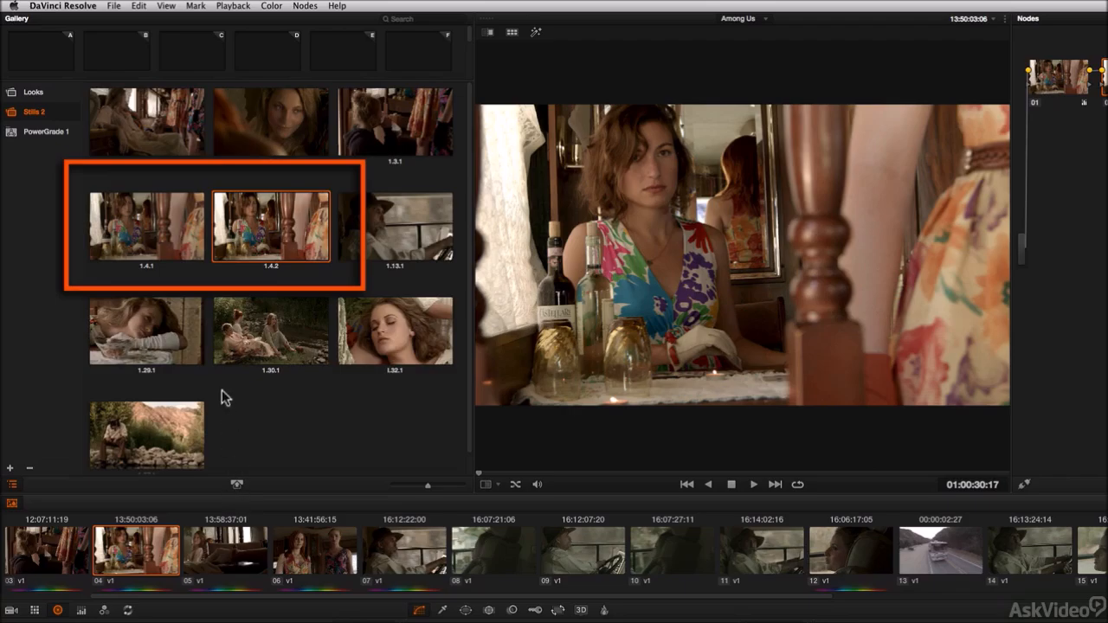
Step: Shift the gamma of clip 04's second node strongly towards blue and grab a still of the result
left_click(152, 230)
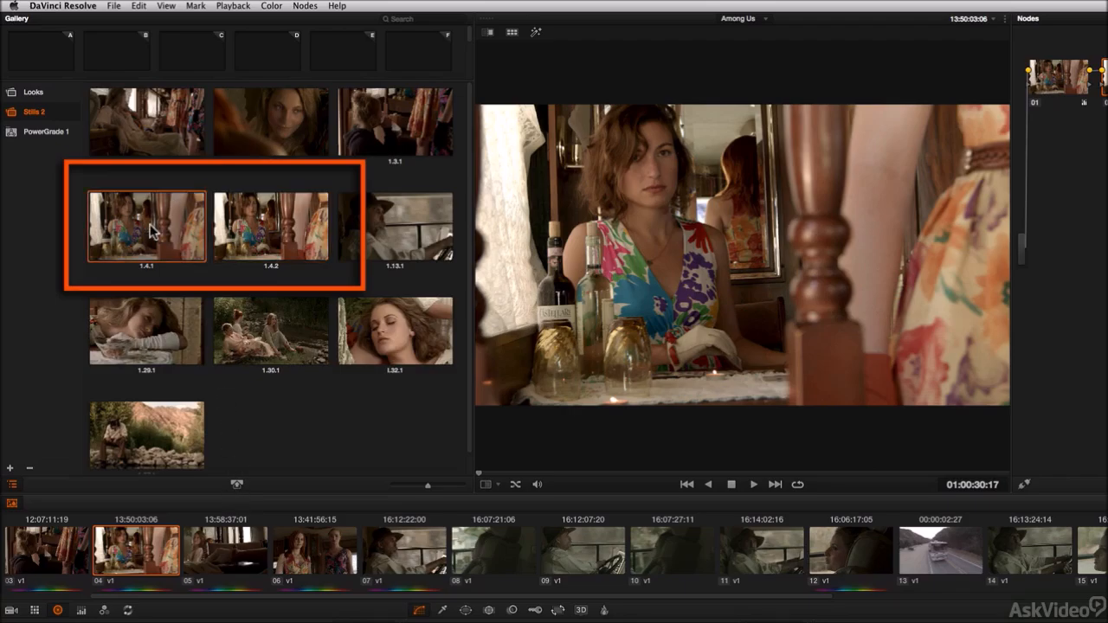
left_click(260, 227)
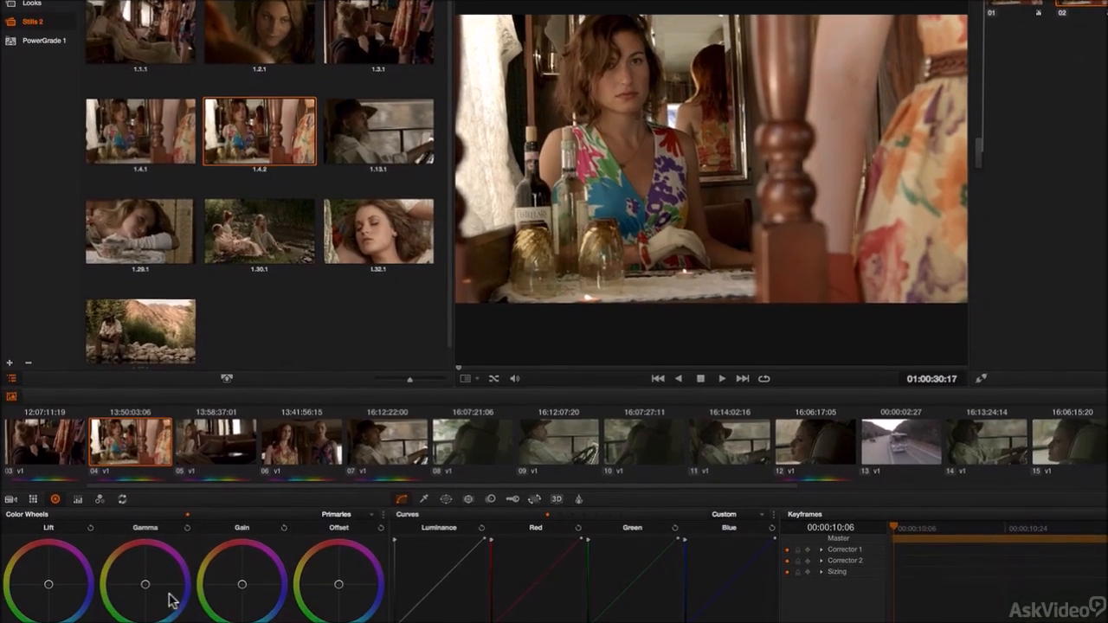
left_click_drag(145, 584, 163, 592)
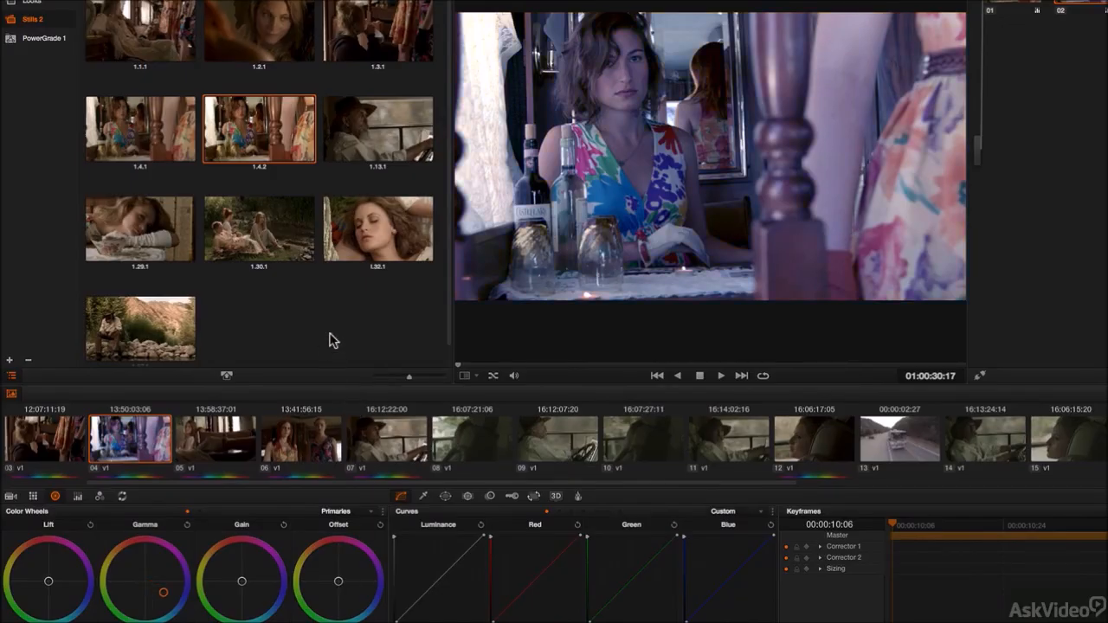
key("ctrl+alt+g")
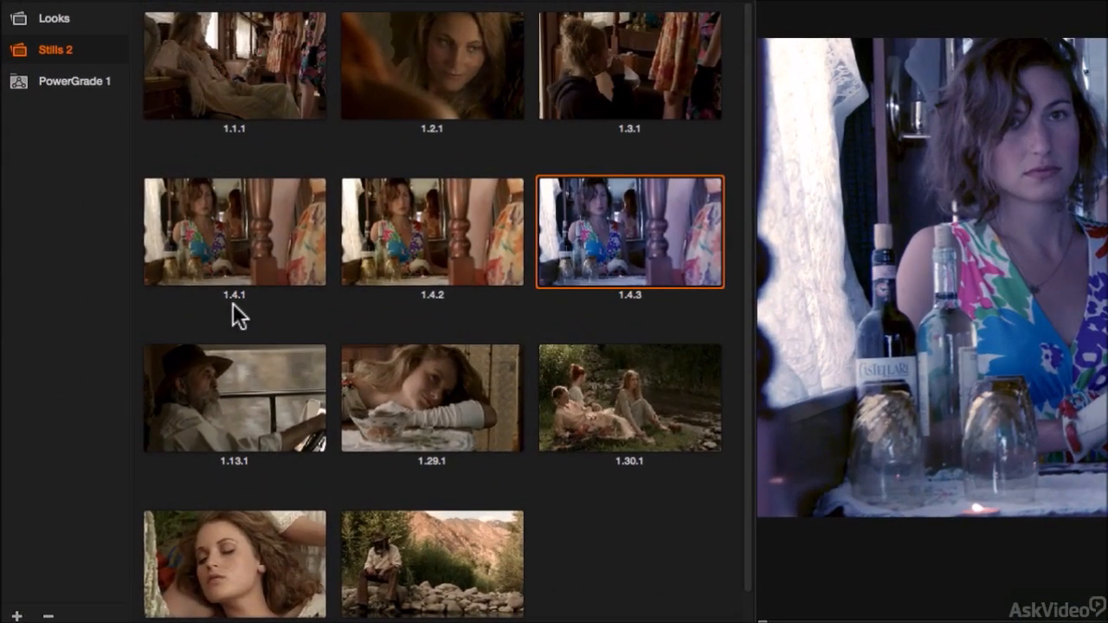
Step: Label still 1.4.1 "hskdgfhs" and still 1.4.2 "dghjdfhdfh"
left_click(232, 303)
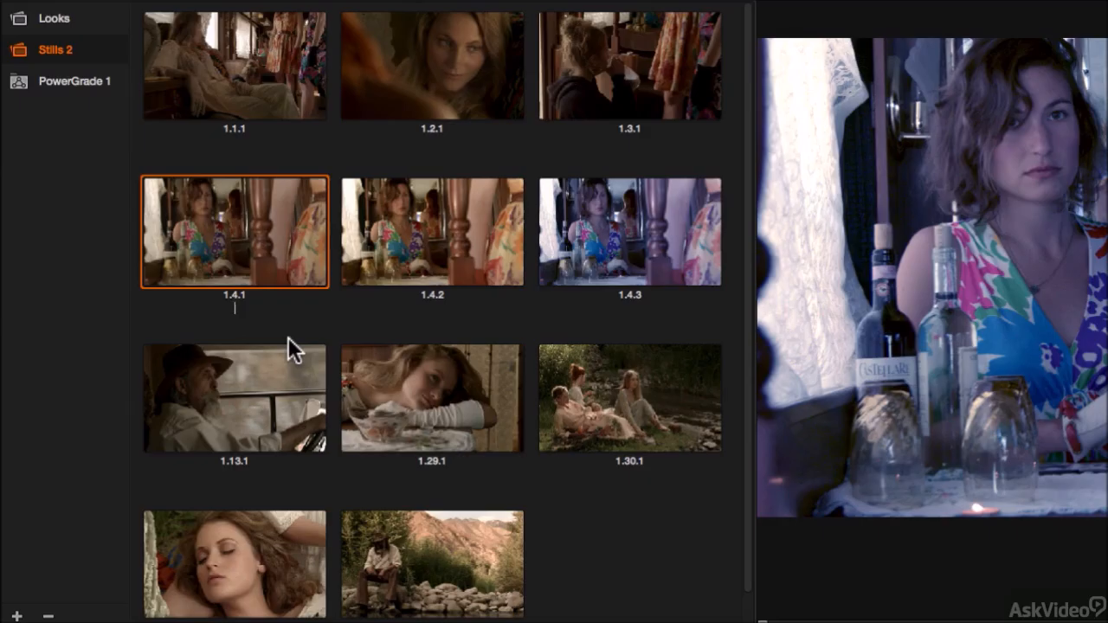
type("hskdgfhs")
key("Return")
left_click(430, 301)
type("dghjdfhdfh")
key("Return")
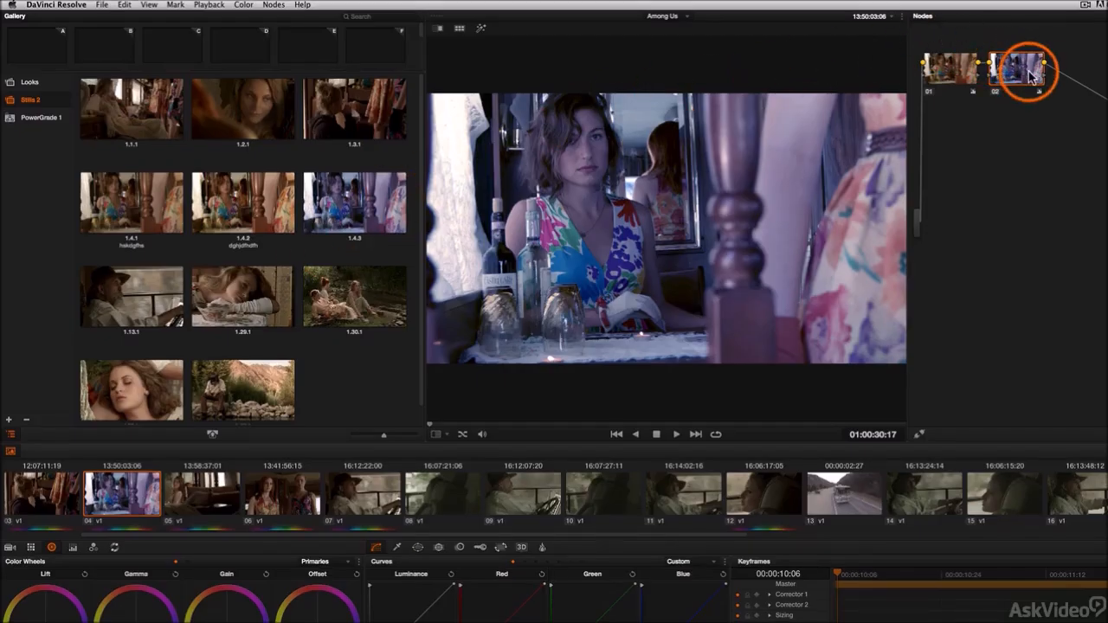
Step: Delete clip 04's second node and enable One Still Per Scene for the Stills 2 page
key("Delete")
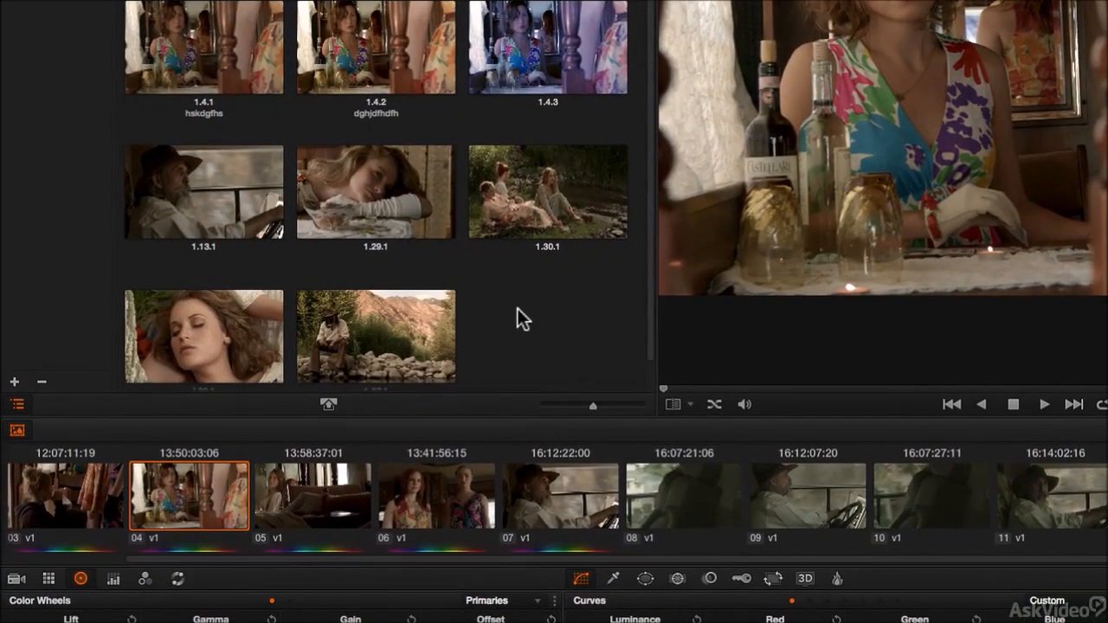
right_click(278, 315)
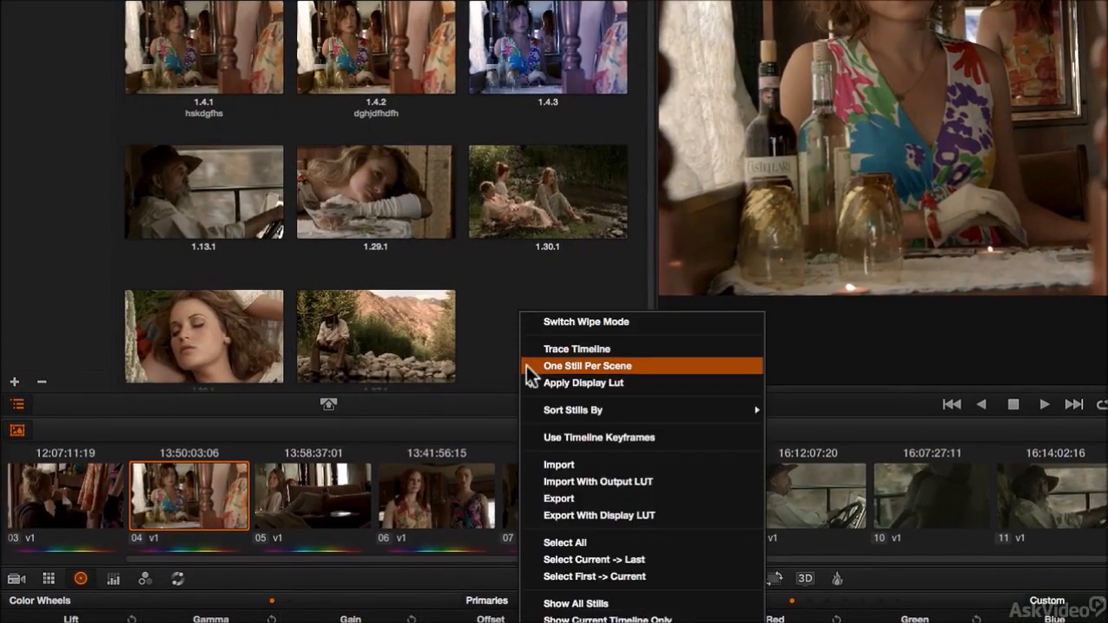
left_click(637, 365)
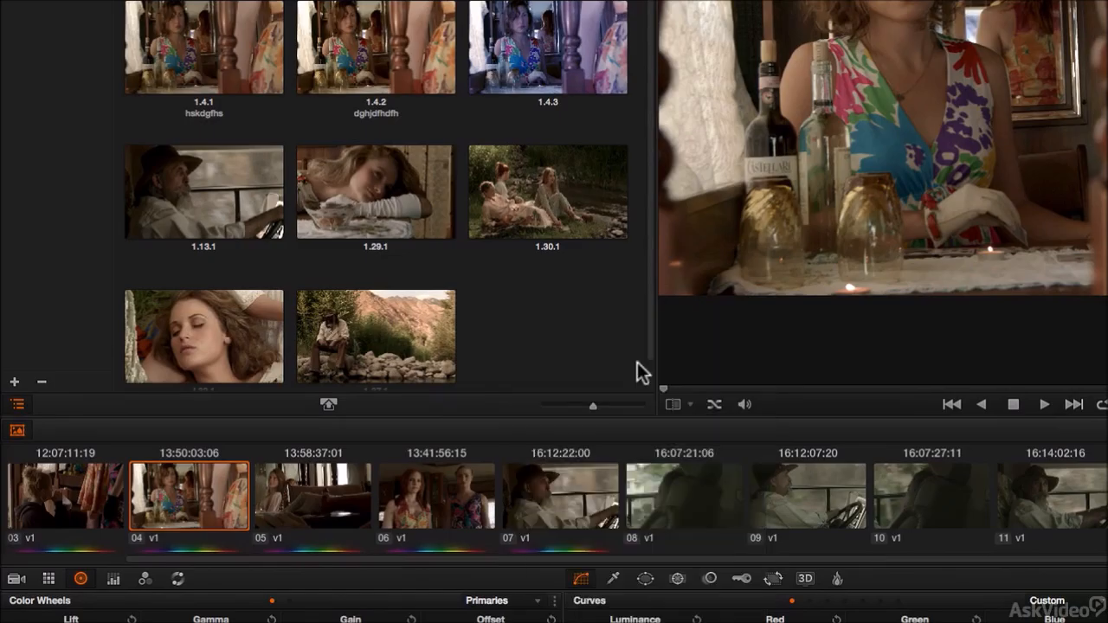
right_click(509, 303)
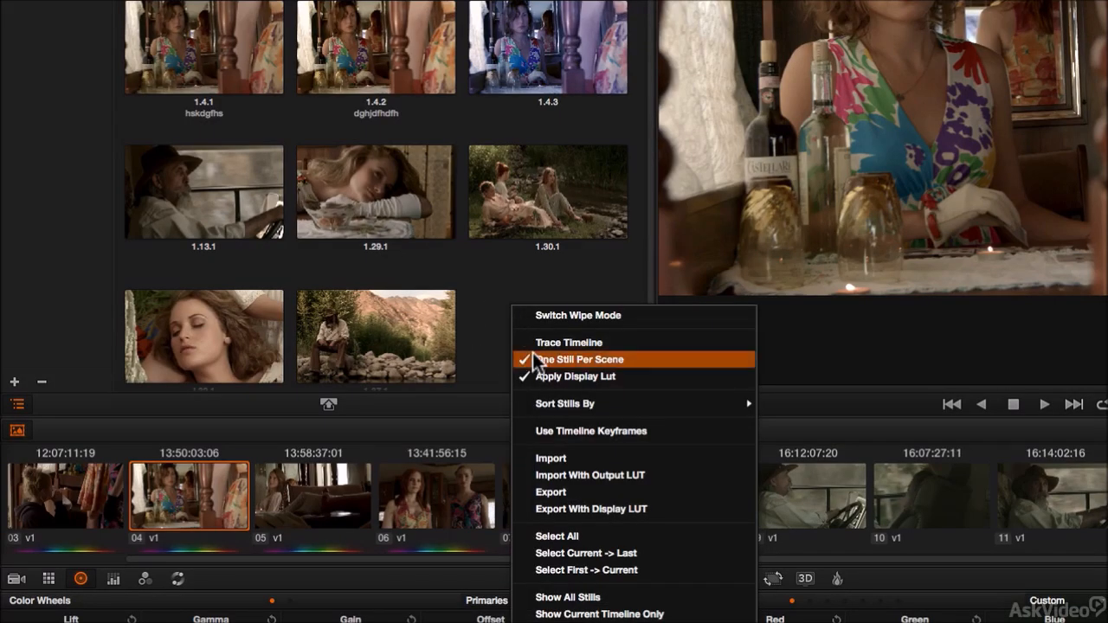
left_click(494, 351)
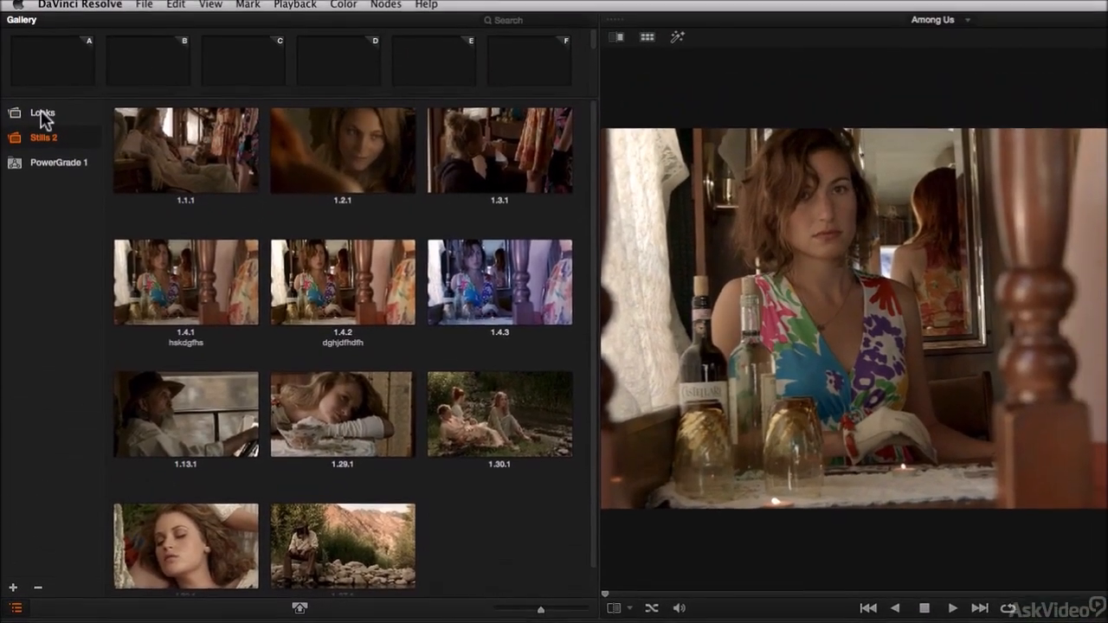
Step: Check the One Still Per Scene setting of the Looks page
left_click(40, 113)
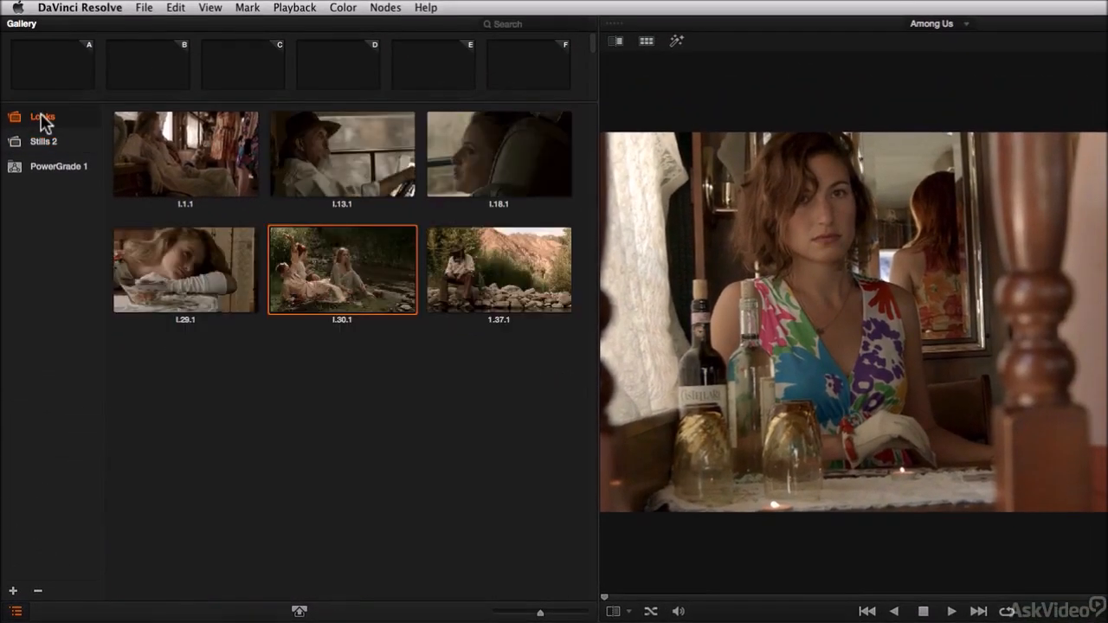
right_click(277, 387)
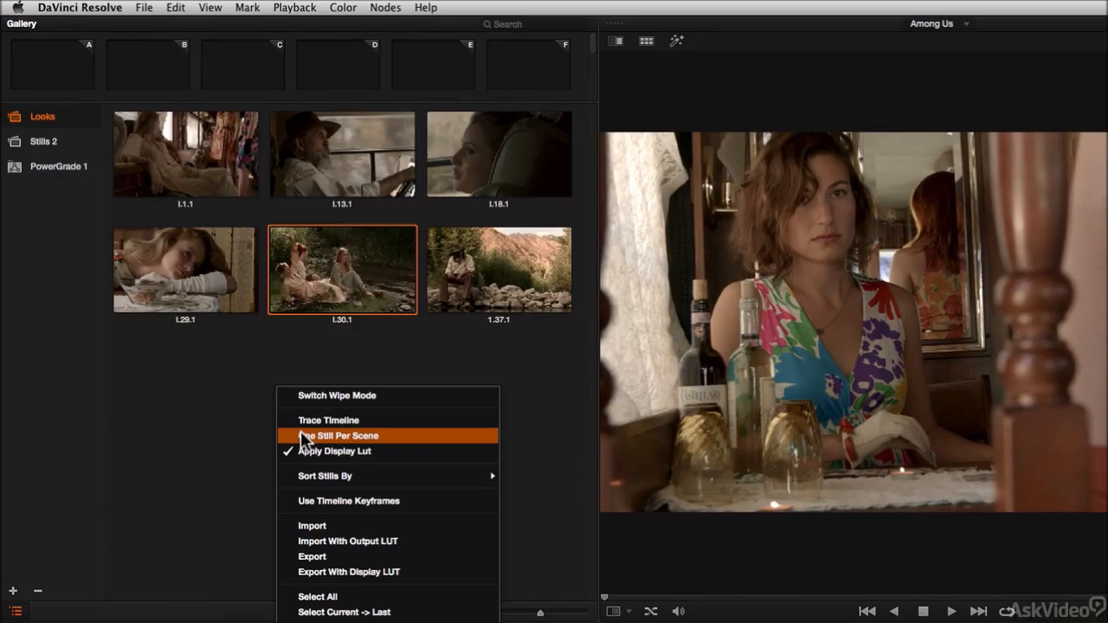
left_click(208, 410)
Step: Return to the Stills 2 page and grab a new still of clip 04 in place of its three existing stills
left_click(40, 135)
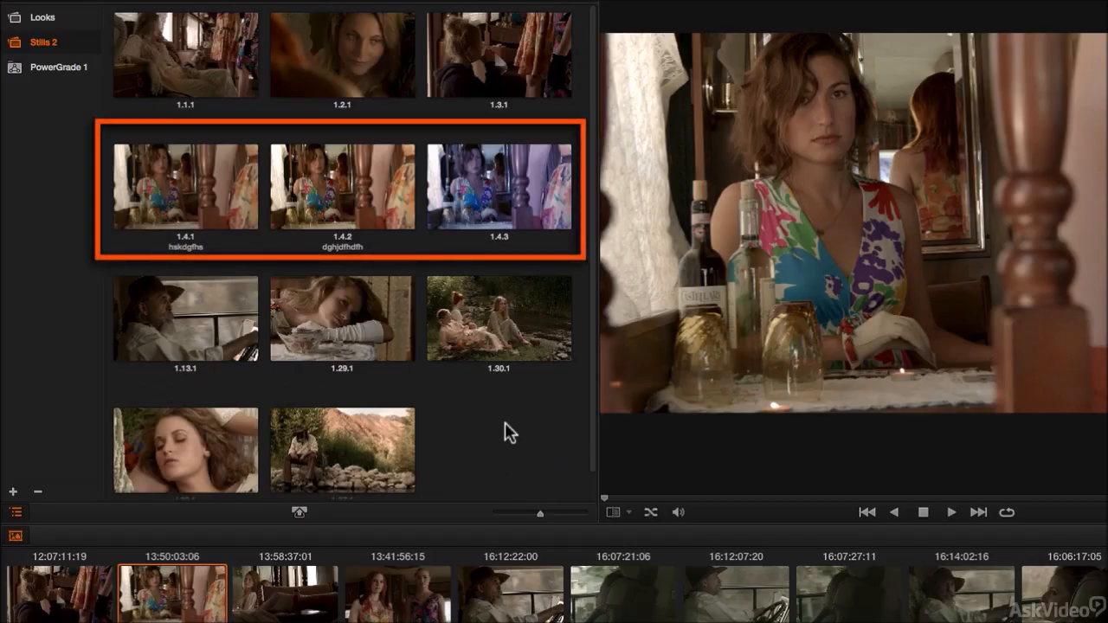
key("Delete")
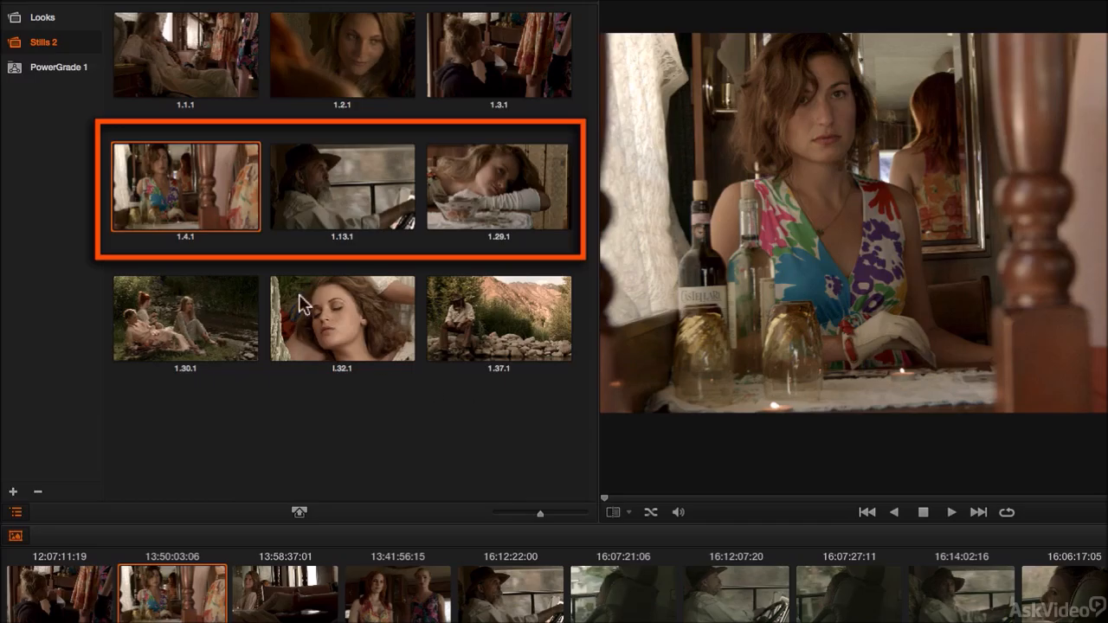
right_click(385, 446)
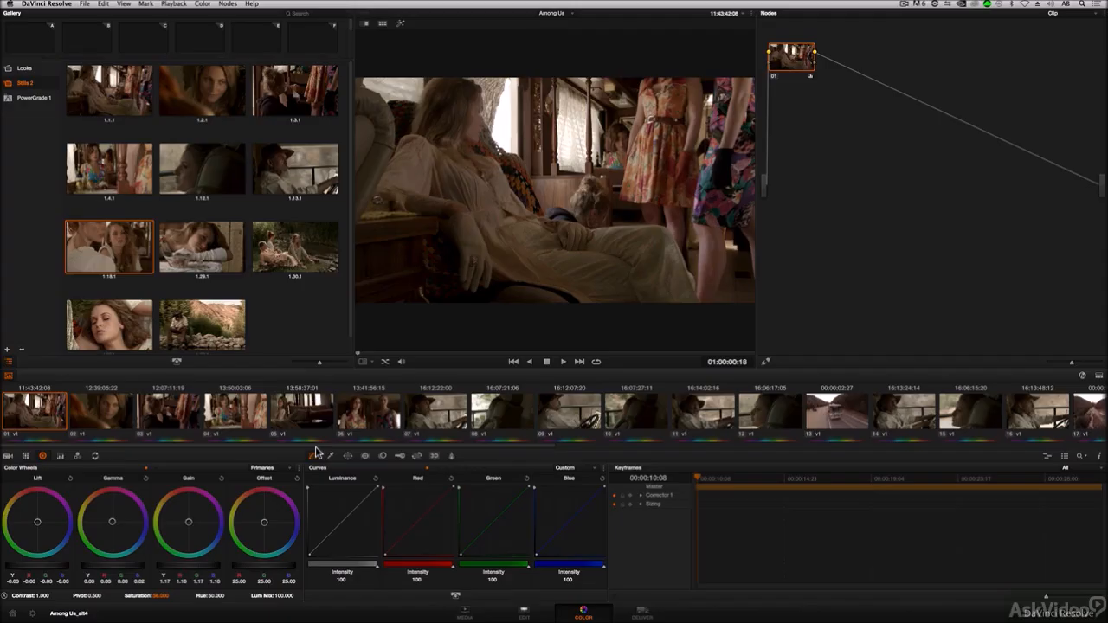
Step: Look through the timeline's later clips and add a third still page to the gallery
left_click_drag(316, 447, 889, 449)
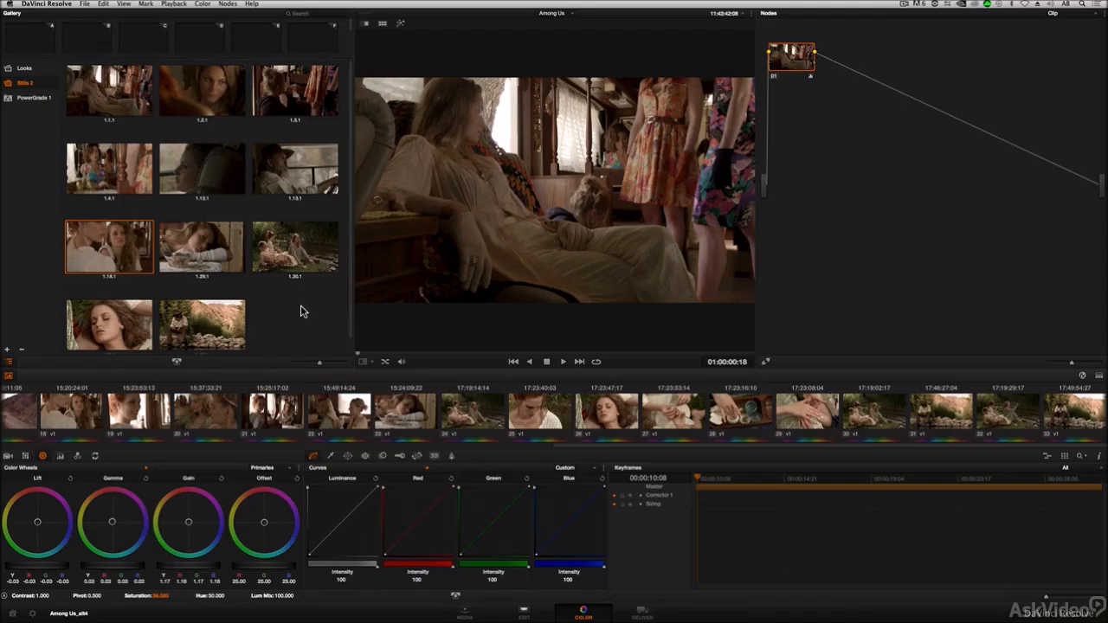
left_click(7, 350)
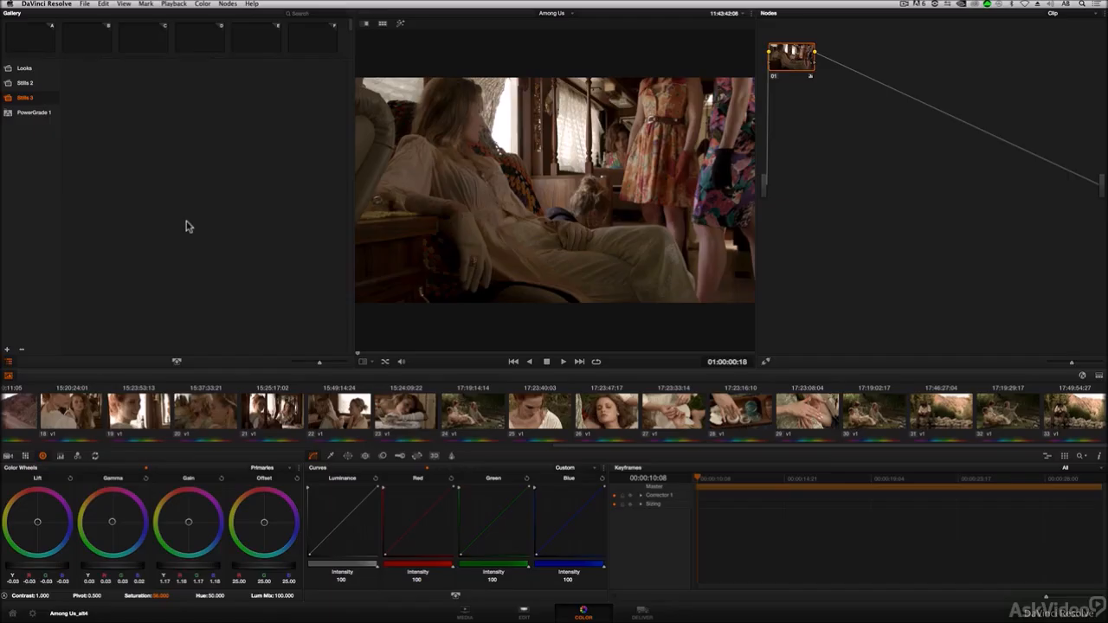
Step: Review the viewer's Grab All Stills options From First Frame and From Middle Frame
right_click(483, 245)
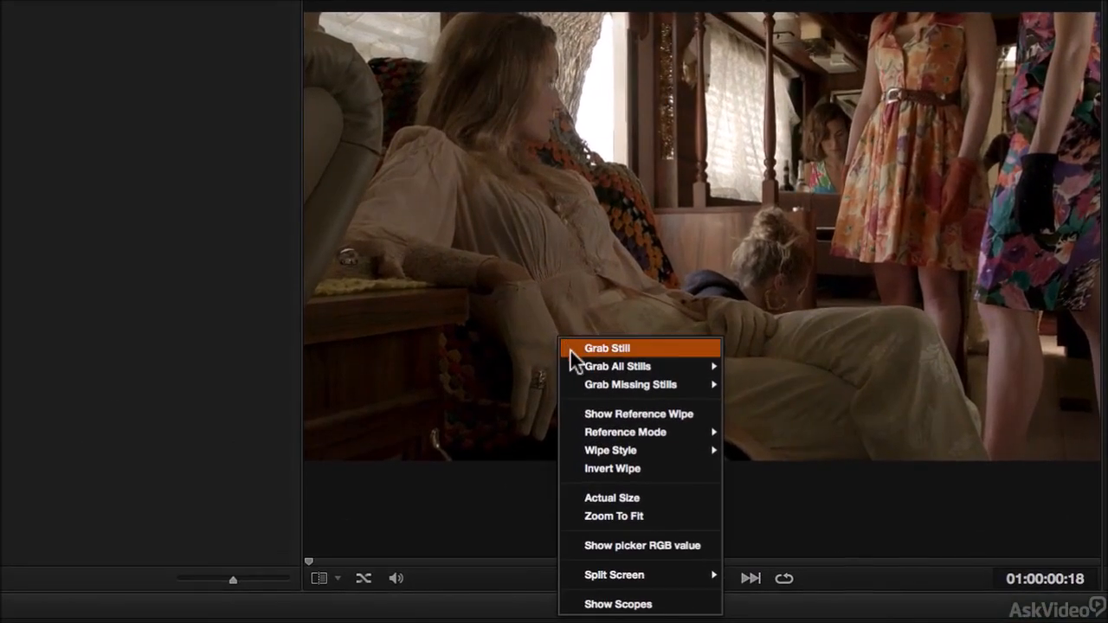
mouse_move(575, 367)
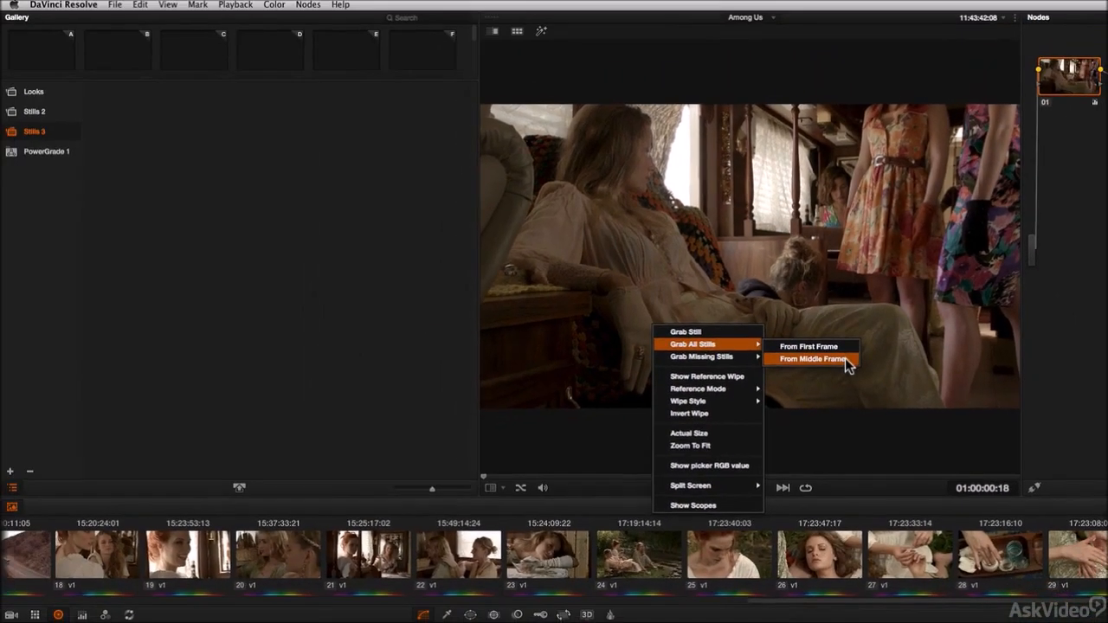
left_click(847, 392)
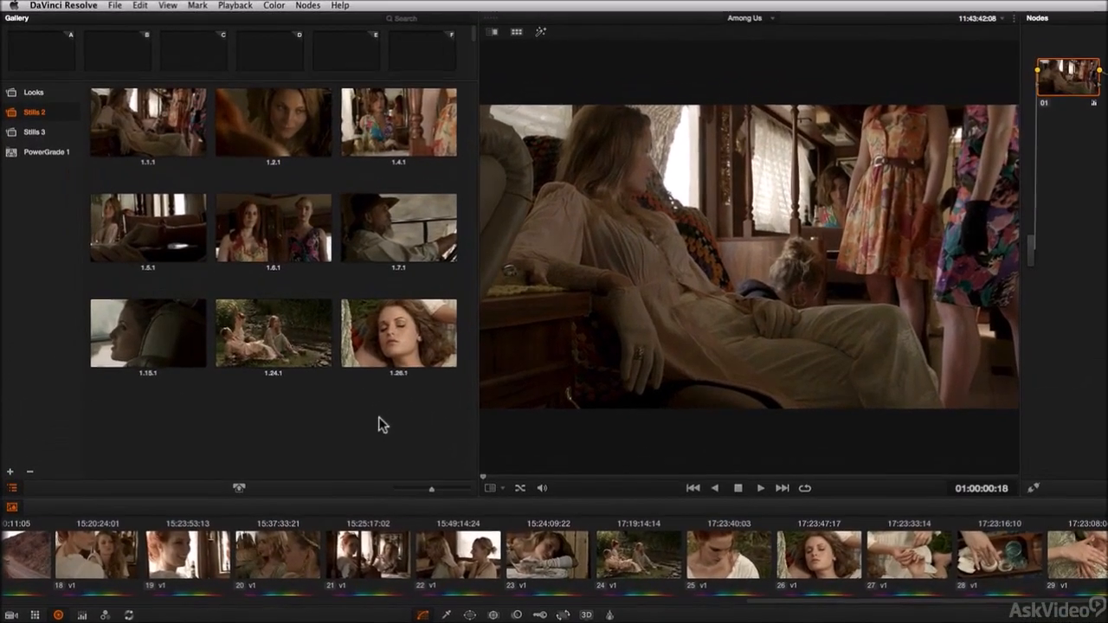
Step: Check the One Still Per Scene setting of the Stills 2 page, and grab the timeline's missing stills From Middle Frame
right_click(268, 315)
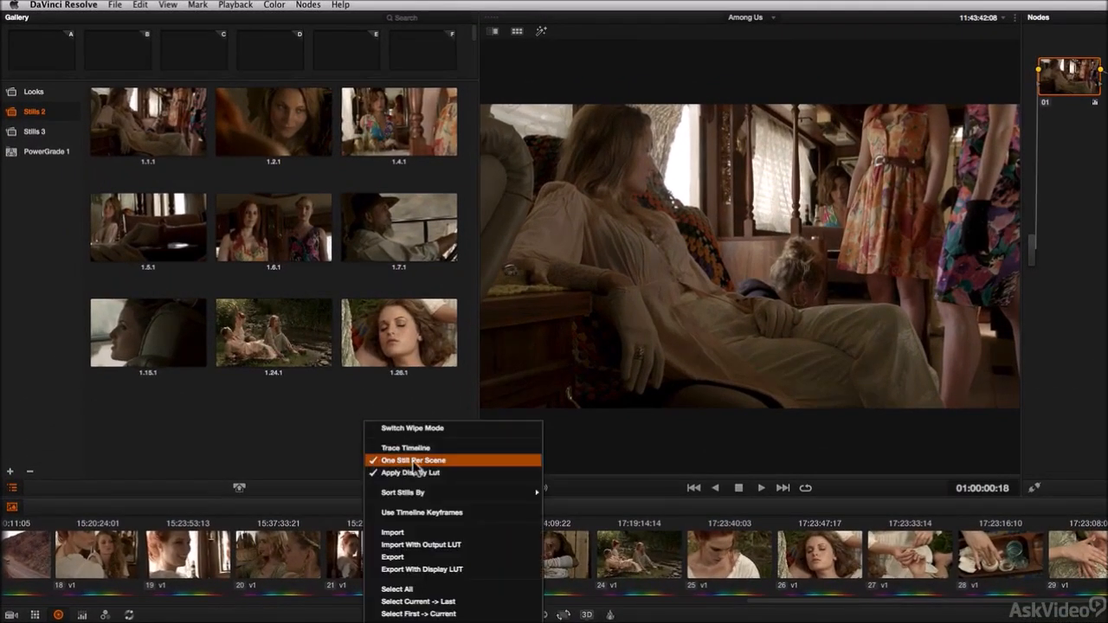
left_click(296, 443)
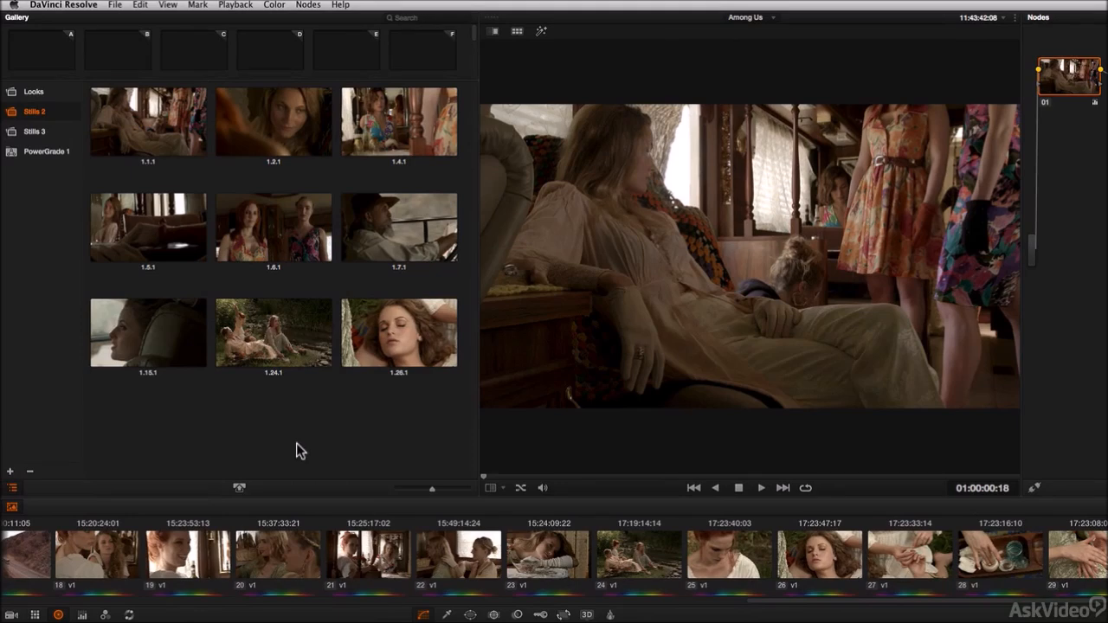
right_click(608, 335)
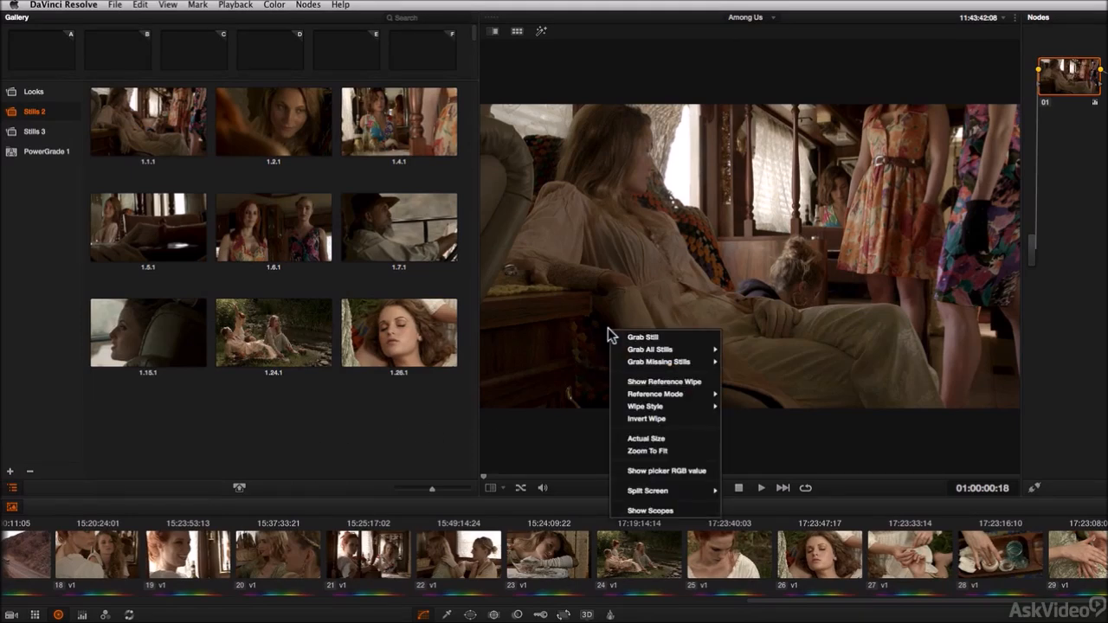
mouse_move(619, 351)
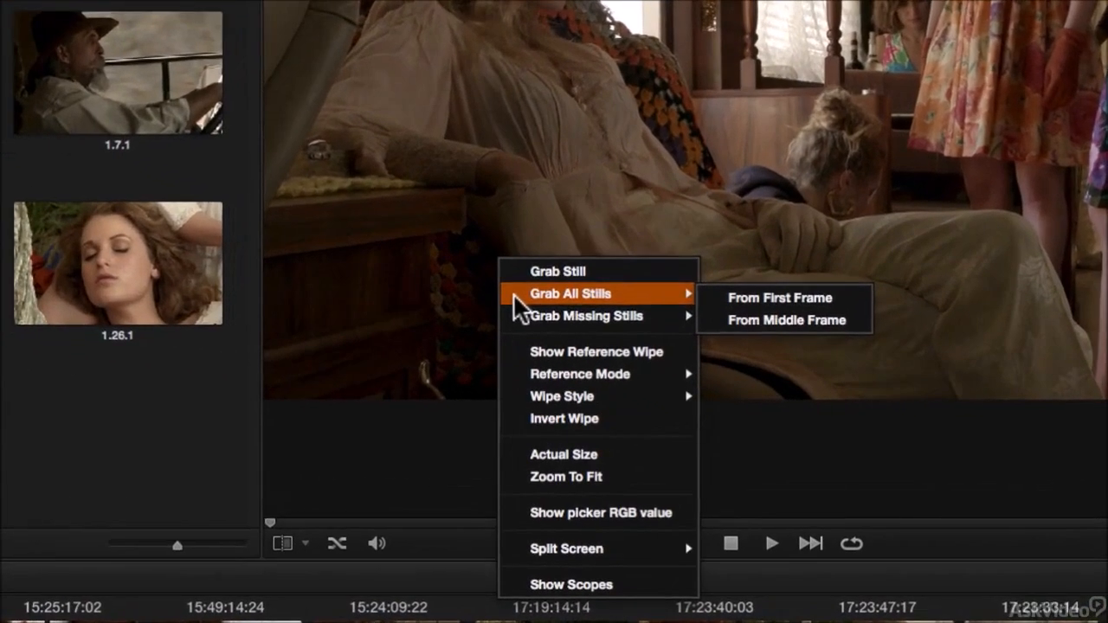
mouse_move(617, 360)
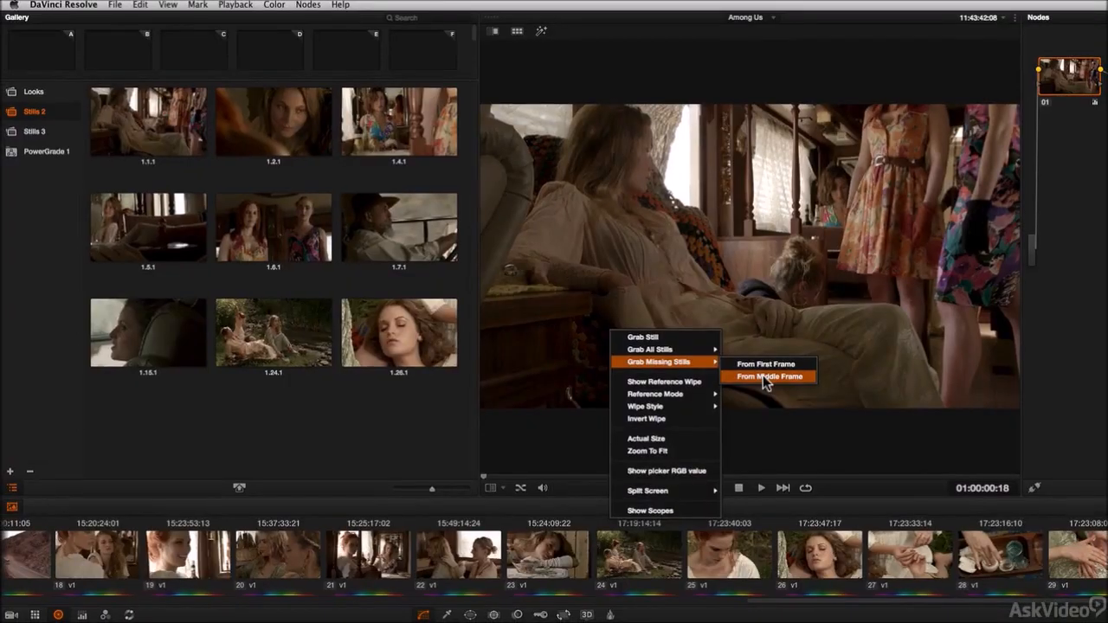
left_click(781, 342)
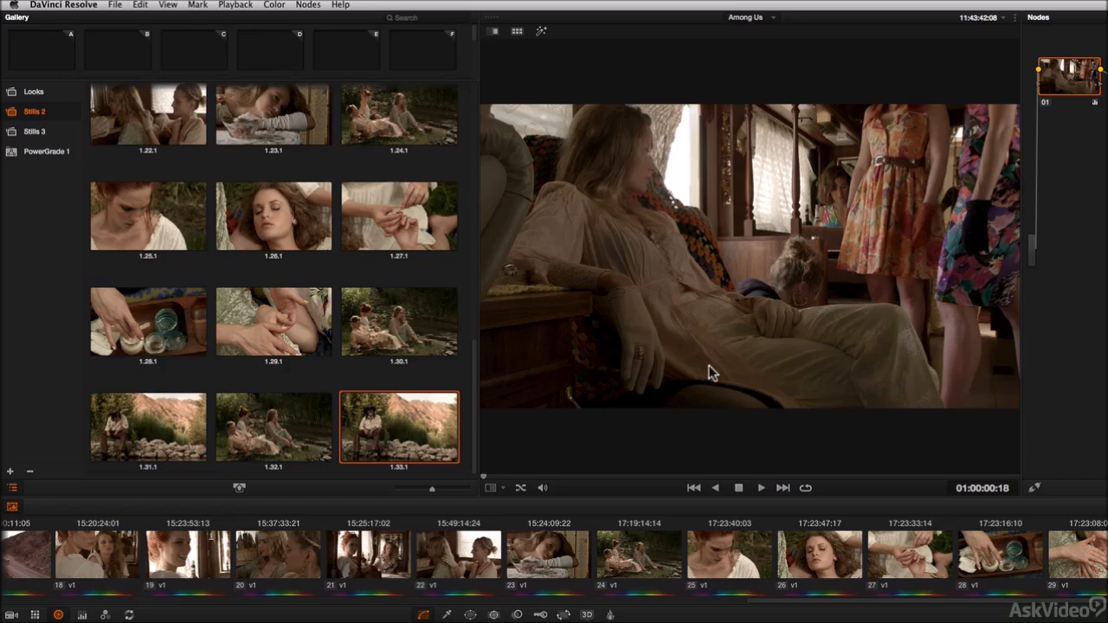
Step: Delete still 1.4.1 from the Stills 2 page
left_click_drag(474, 414, 504, 119)
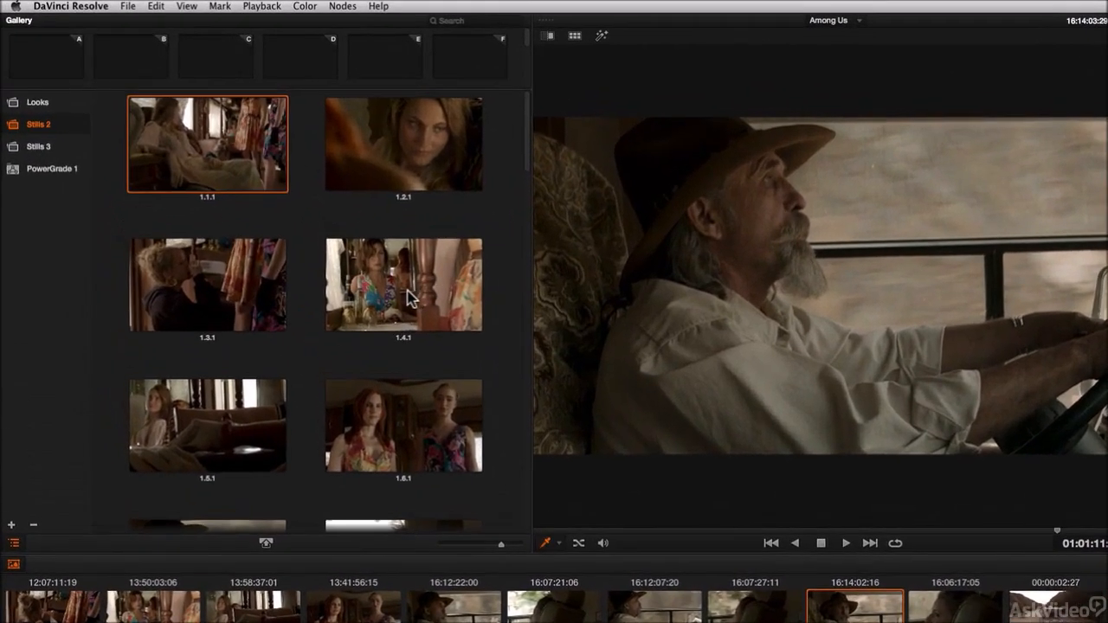
left_click(274, 198)
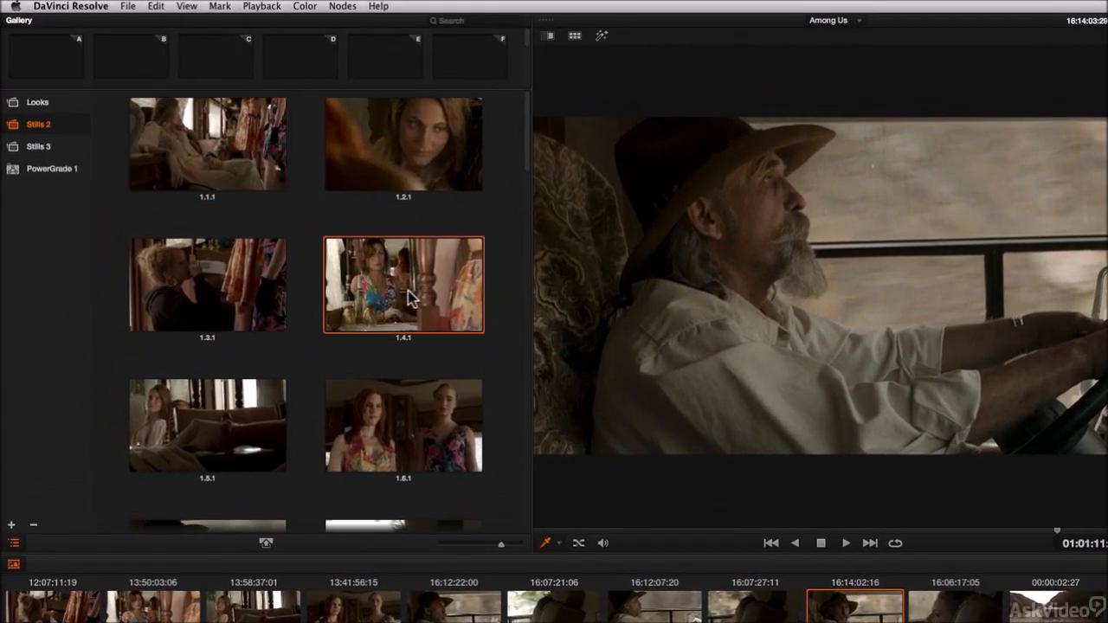
key("Delete")
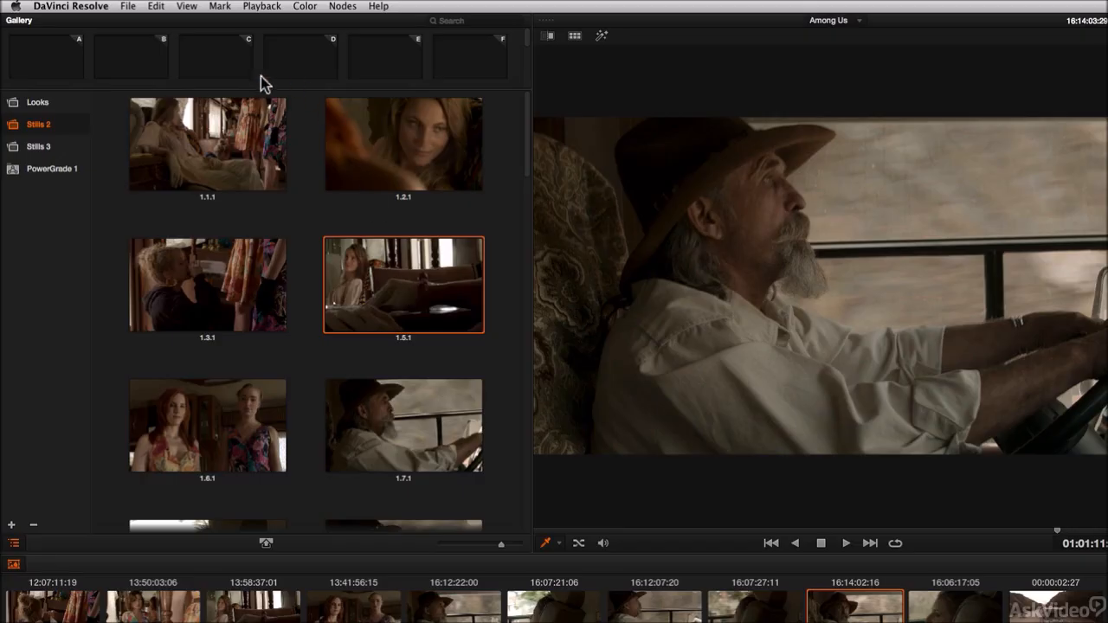
Step: Select the non-adjacent stills 1.1.1, 1.5.1 and 1.6.1 together, and widen the gallery to fit three stills per row
left_click(218, 147)
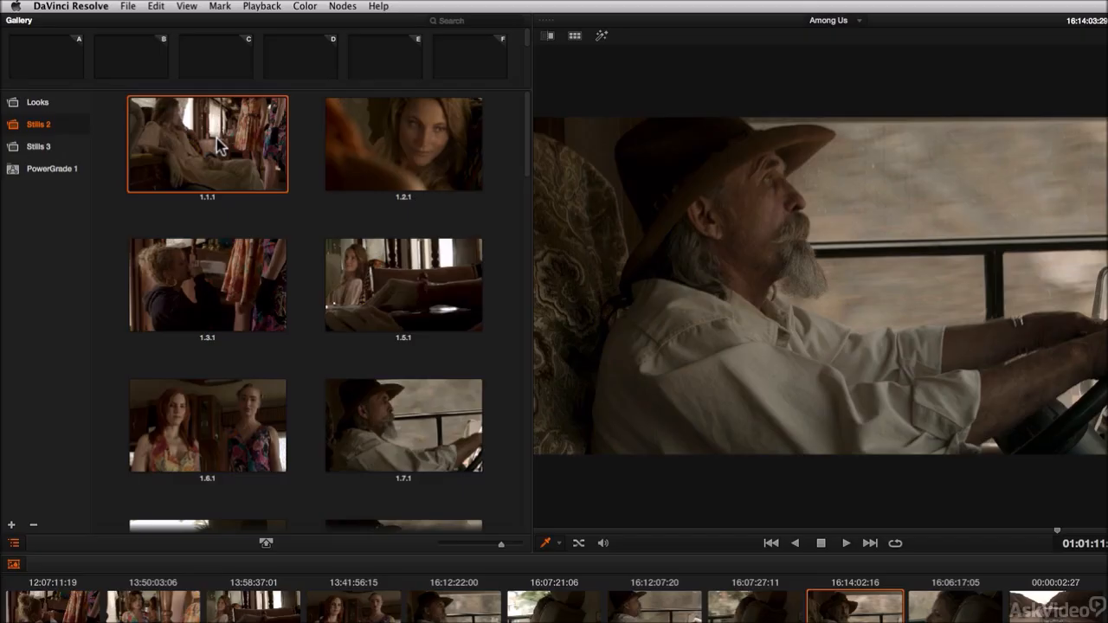
left_click(414, 303, "super")
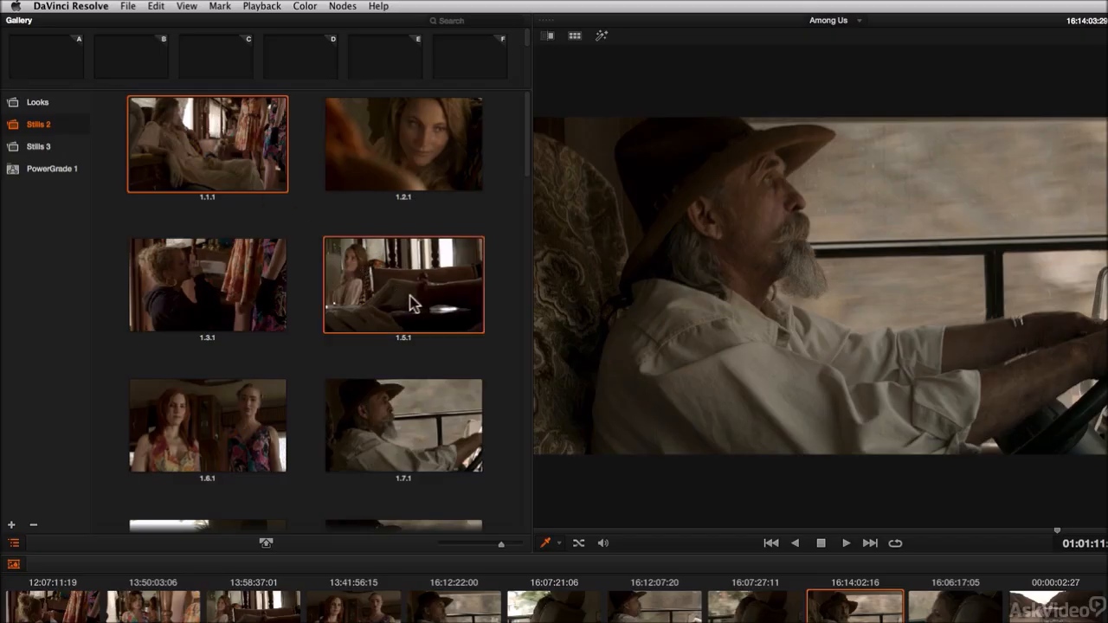
left_click(218, 424, "super")
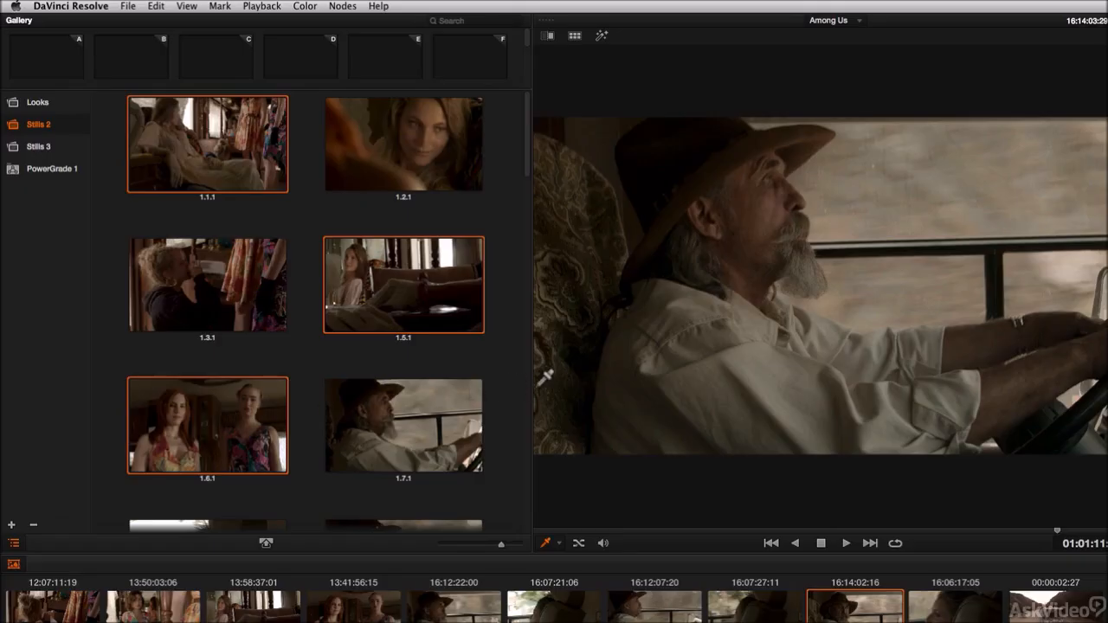
left_click_drag(531, 383, 706, 375)
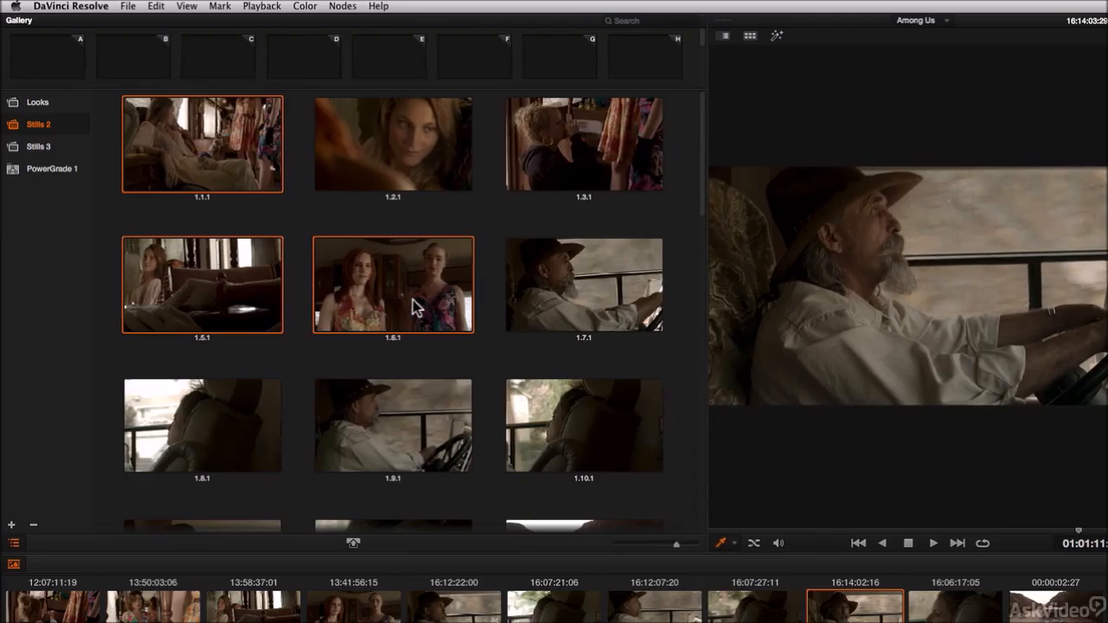
Step: Delete the non-adjacent stills 1.2.1, 1.5.1, 1.7.1, 1.9.1, 1.10.1, 1.23.1, 1.25.1 and 1.33.1 from the Stills 2 page in one go
left_click(388, 154)
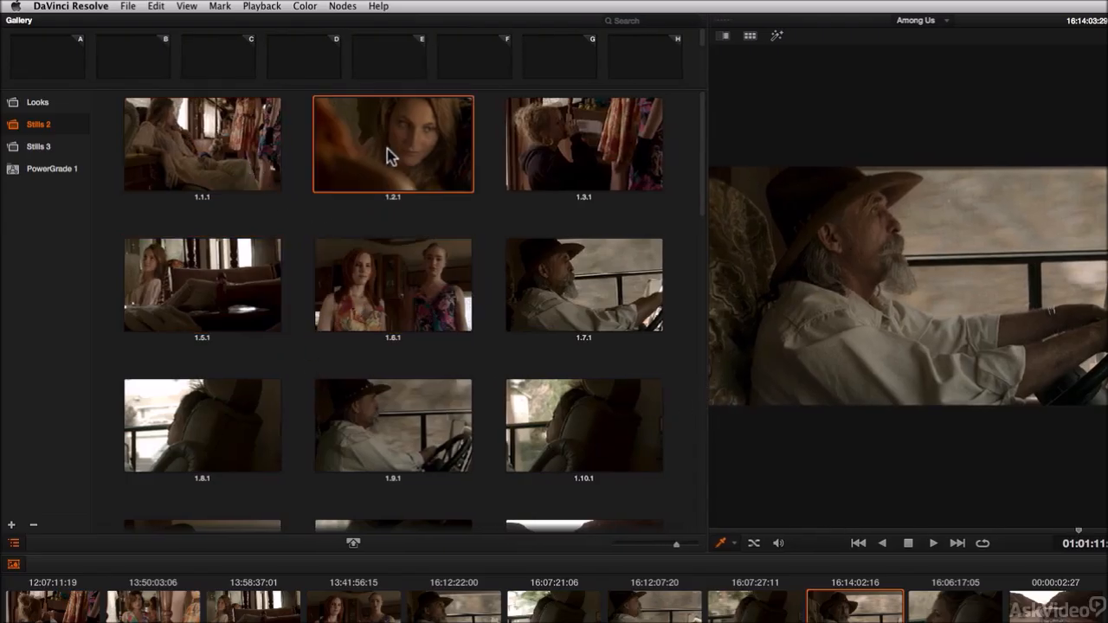
left_click(218, 298, "super")
left_click(390, 413, "super")
left_click(556, 440, "super")
left_click(597, 299, "super")
scroll(268, 416, "down", 5)
left_click(242, 381, "super")
left_click(564, 420, "super")
scroll(537, 411, "up", 5)
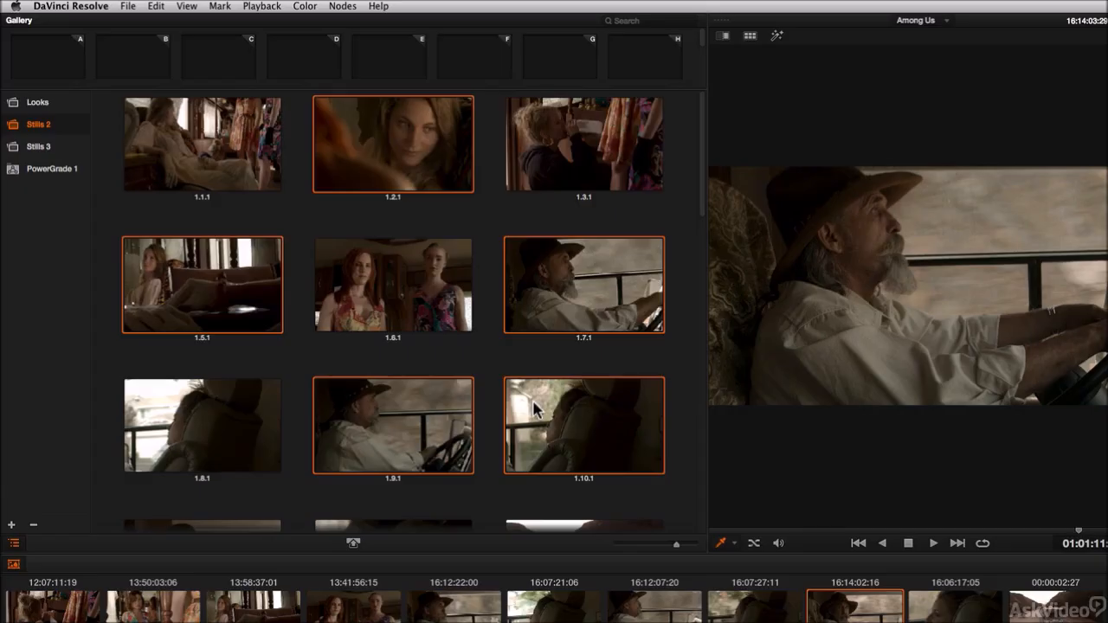
scroll(462, 348, "down", 8)
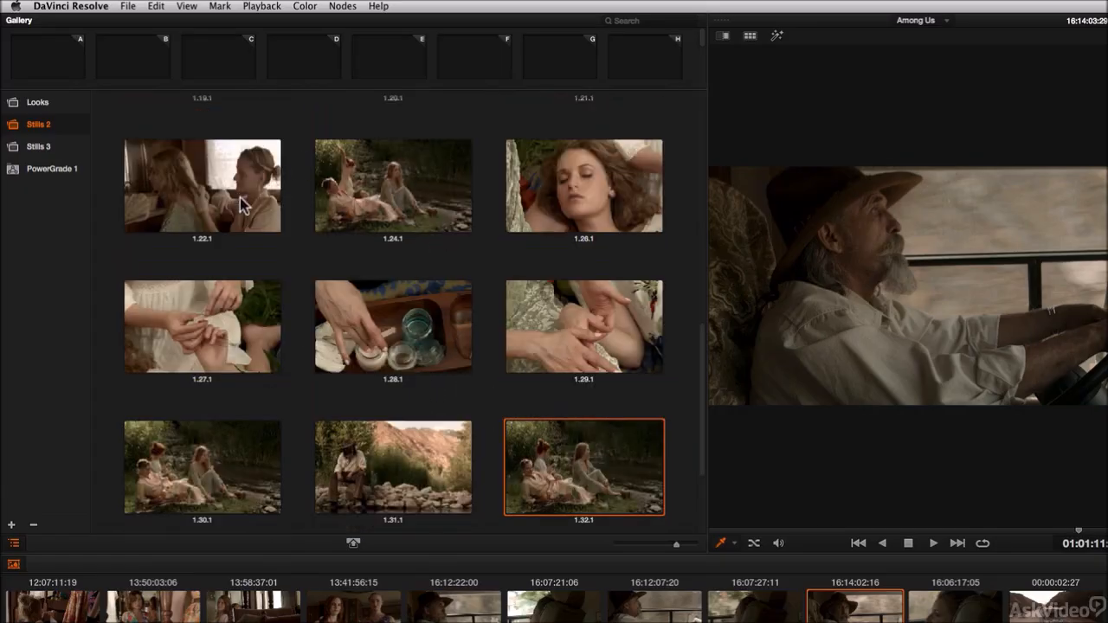
scroll(337, 250, "up", 8)
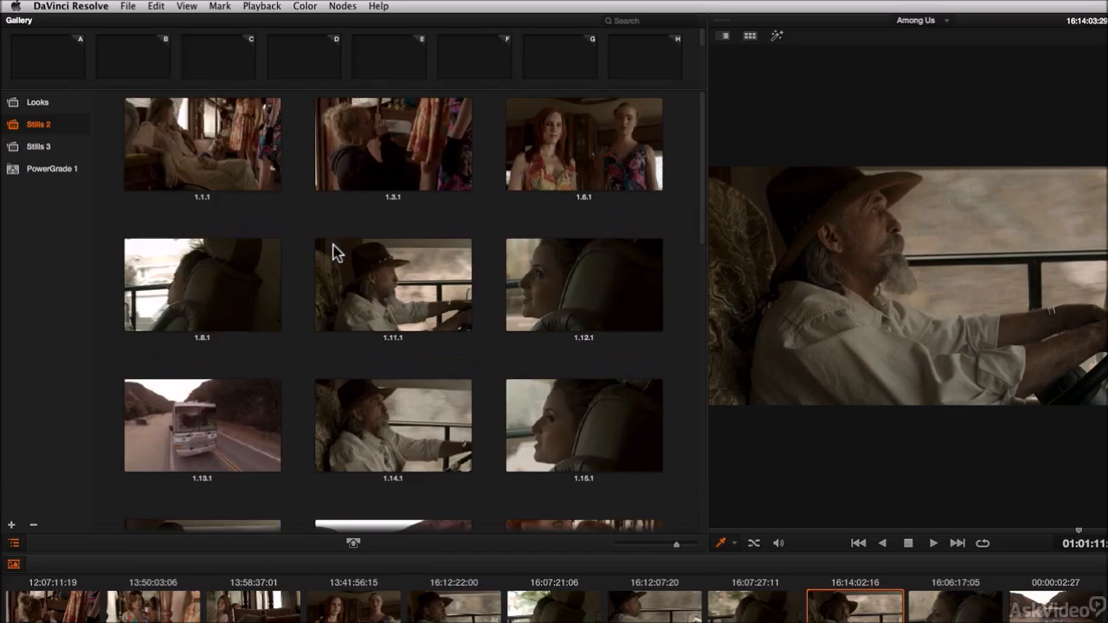
Step: Delete the continuous range of stills from 1.1.1 through 1.15.1 on the Stills 2 page
left_click(216, 152)
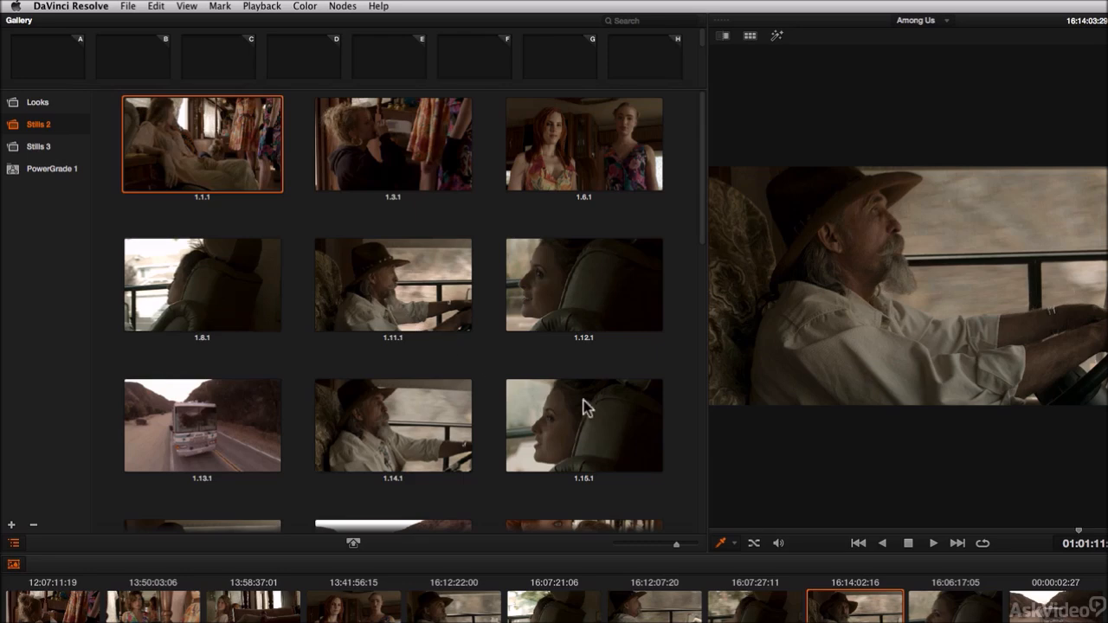
left_click(581, 423, "shift")
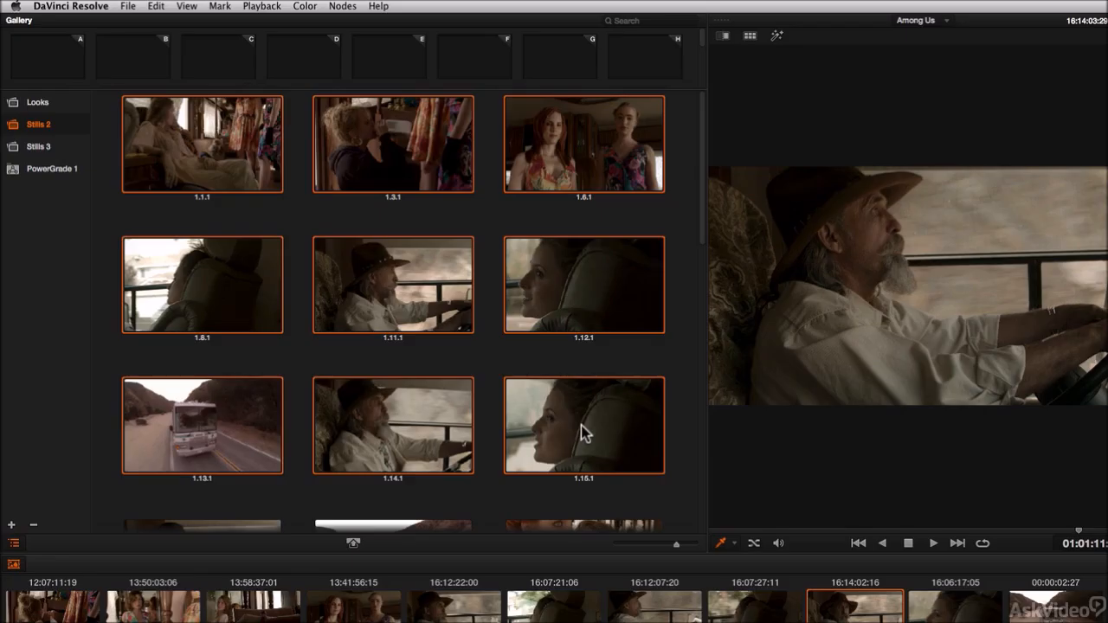
scroll(581, 425, "down", 5)
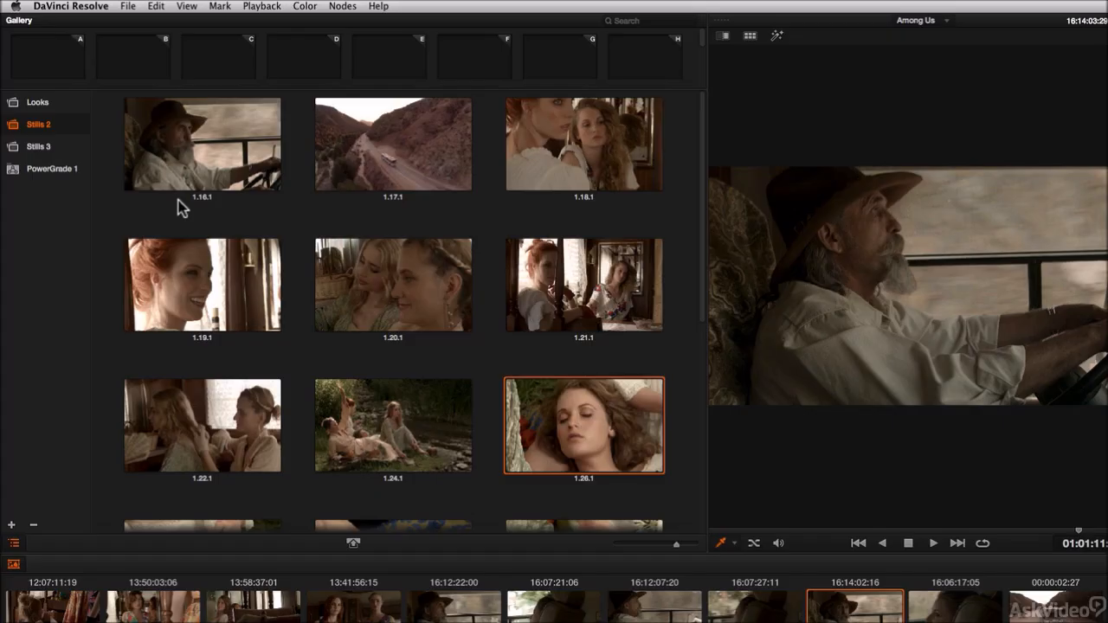
Step: Select all remaining stills on the Stills 2 page and delete them
left_click(212, 160)
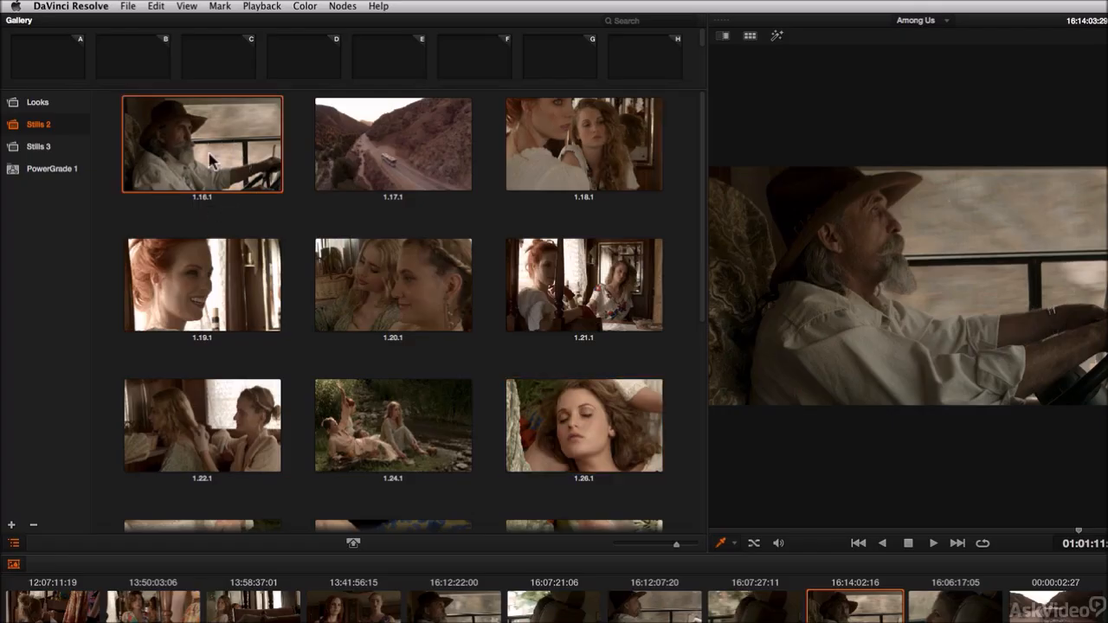
key("super+a")
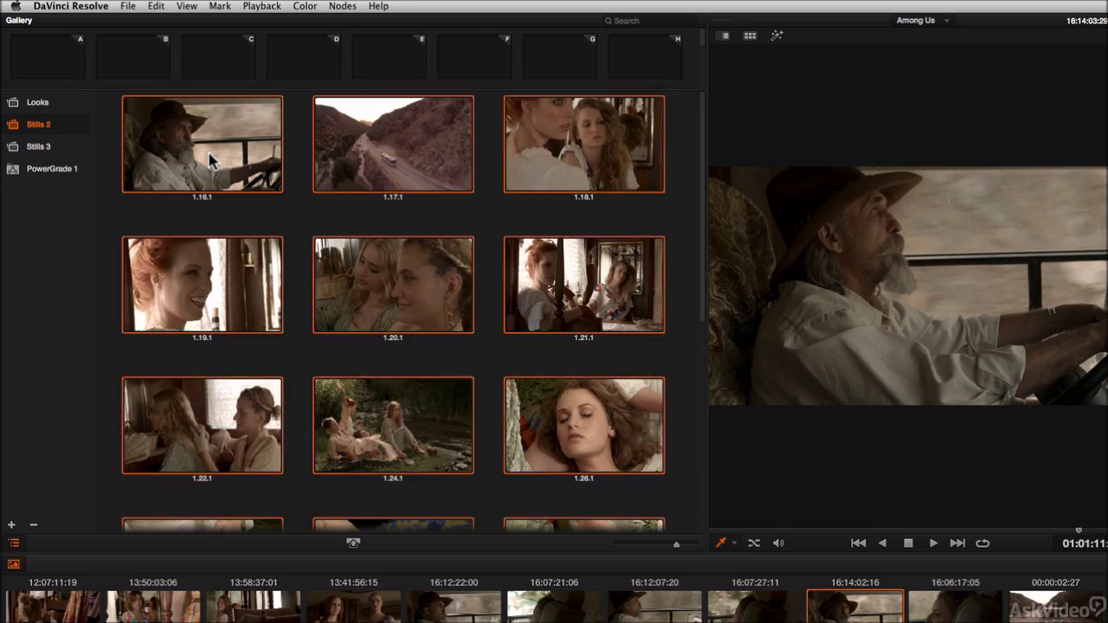
key("Delete")
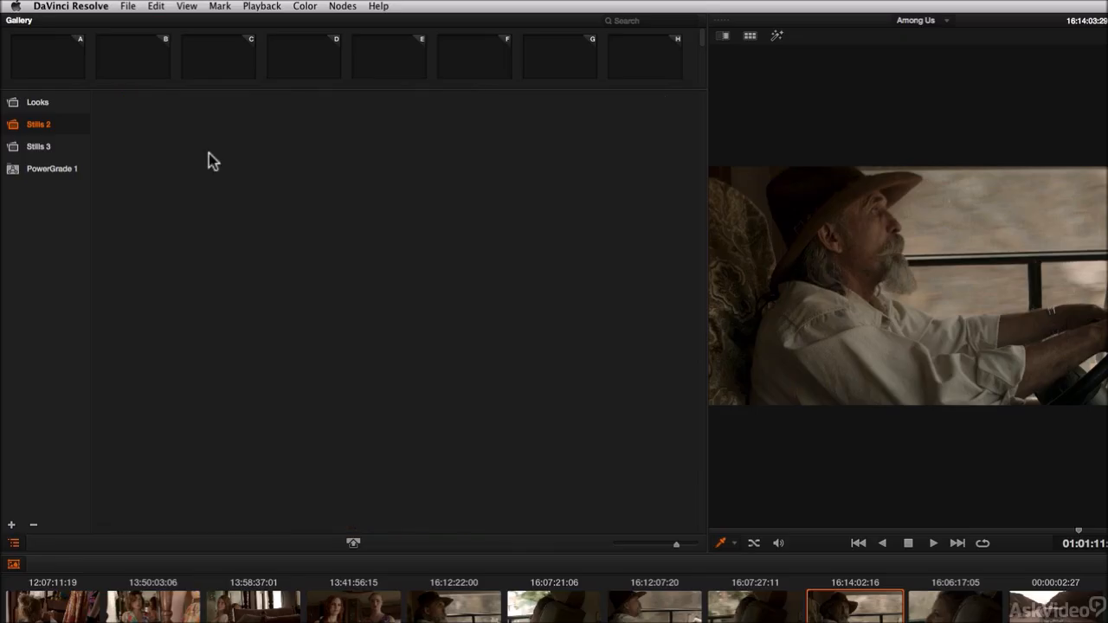
Step: Delete the whole Stills 3 page together with all its stills
left_click(13, 151)
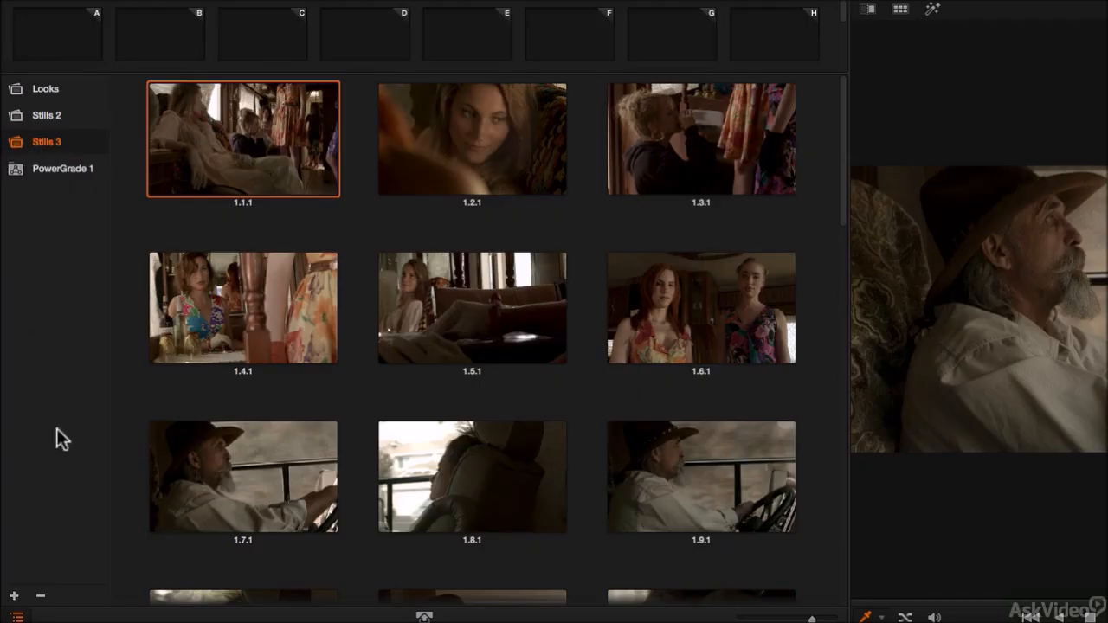
left_click(65, 597)
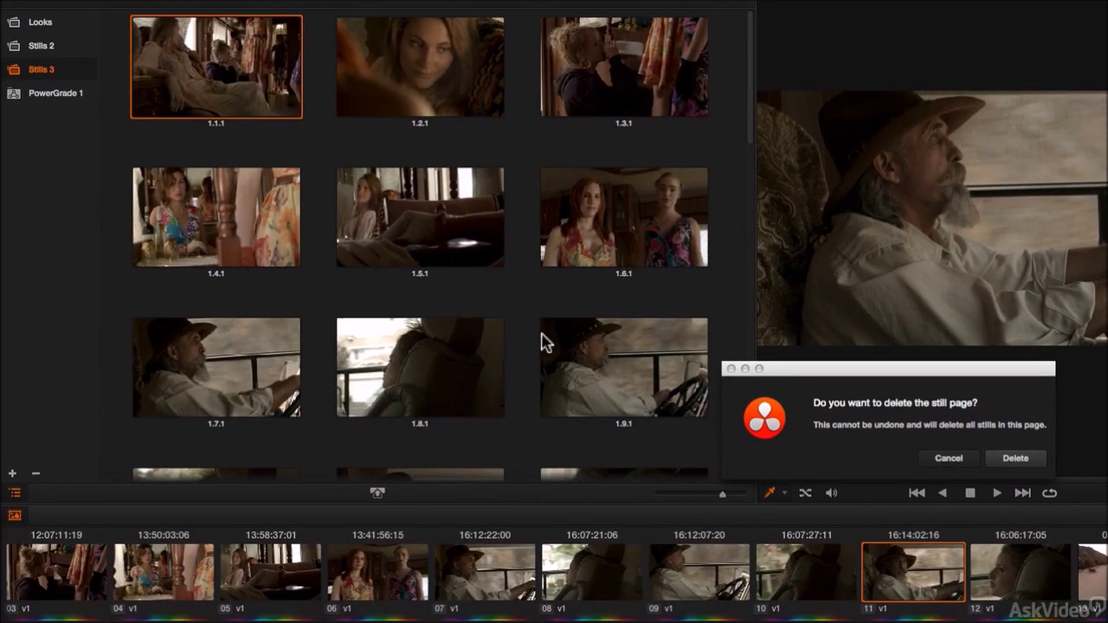
left_click_drag(883, 371, 903, 300)
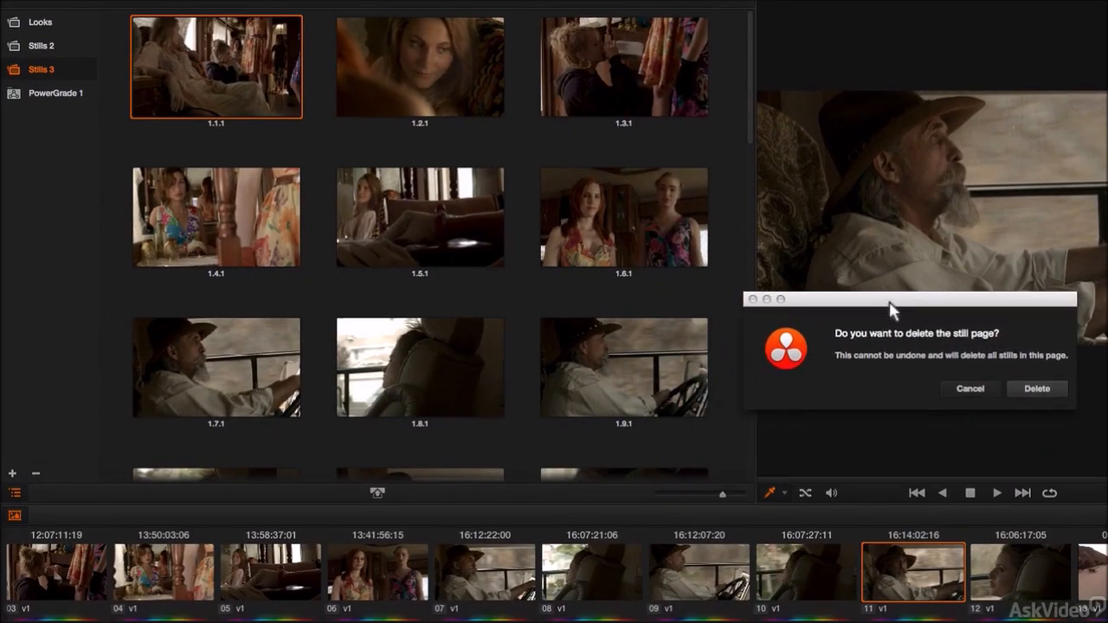
left_click(1037, 390)
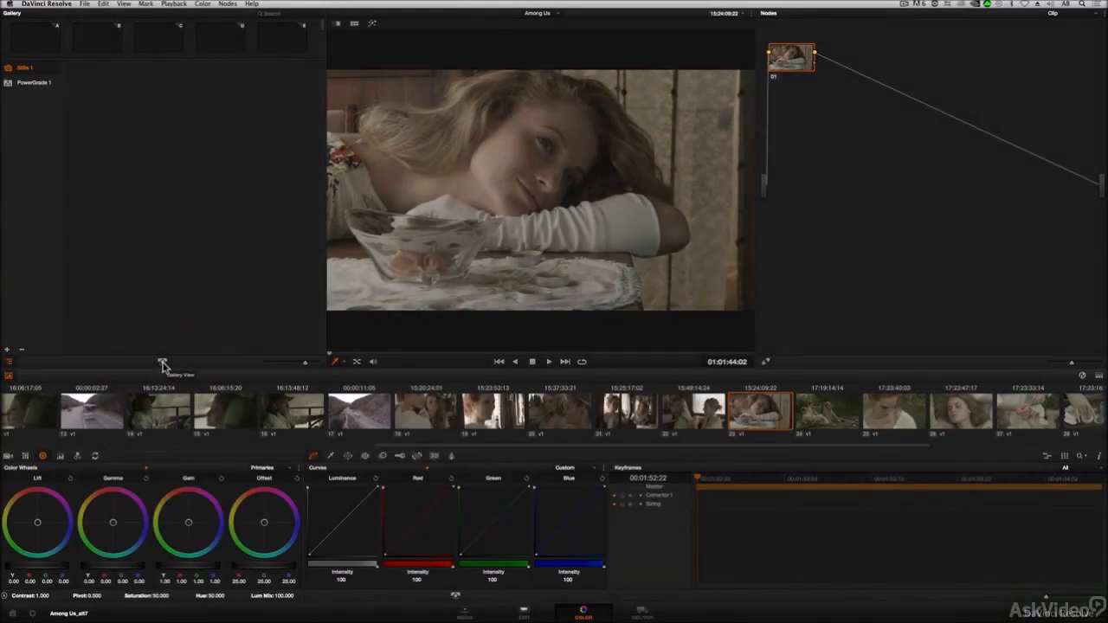
Step: Open the full Gallery view and expand MPVDatabase and its AB user to list that user's projects
left_click(163, 365)
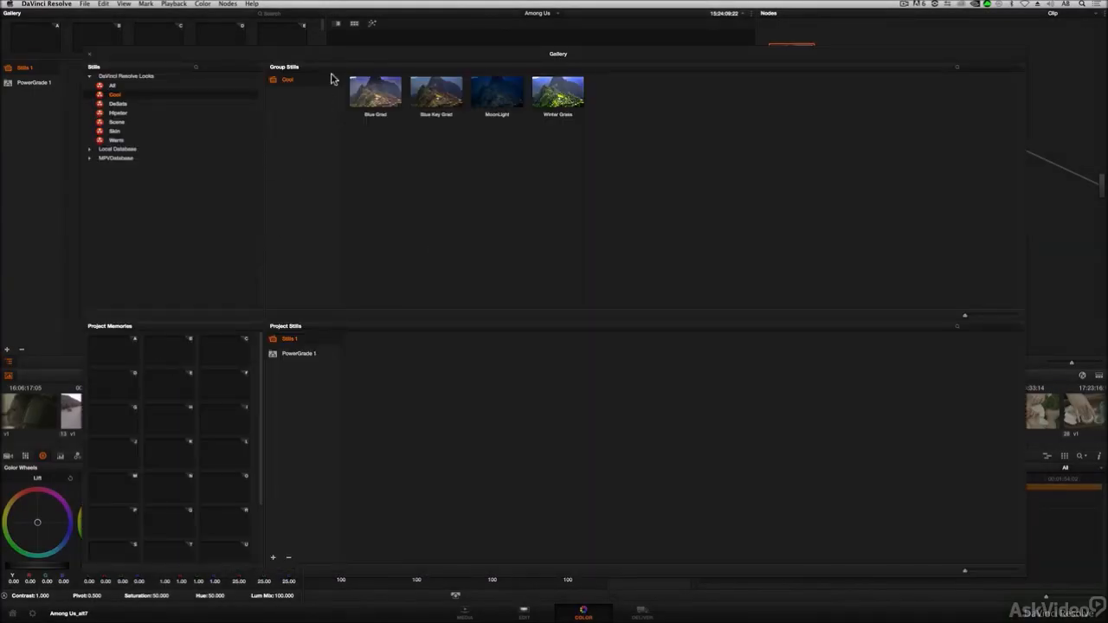
mouse_move(339, 49)
left_mouse_down()
mouse_move(354, 44)
mouse_move(344, 45)
left_mouse_up()
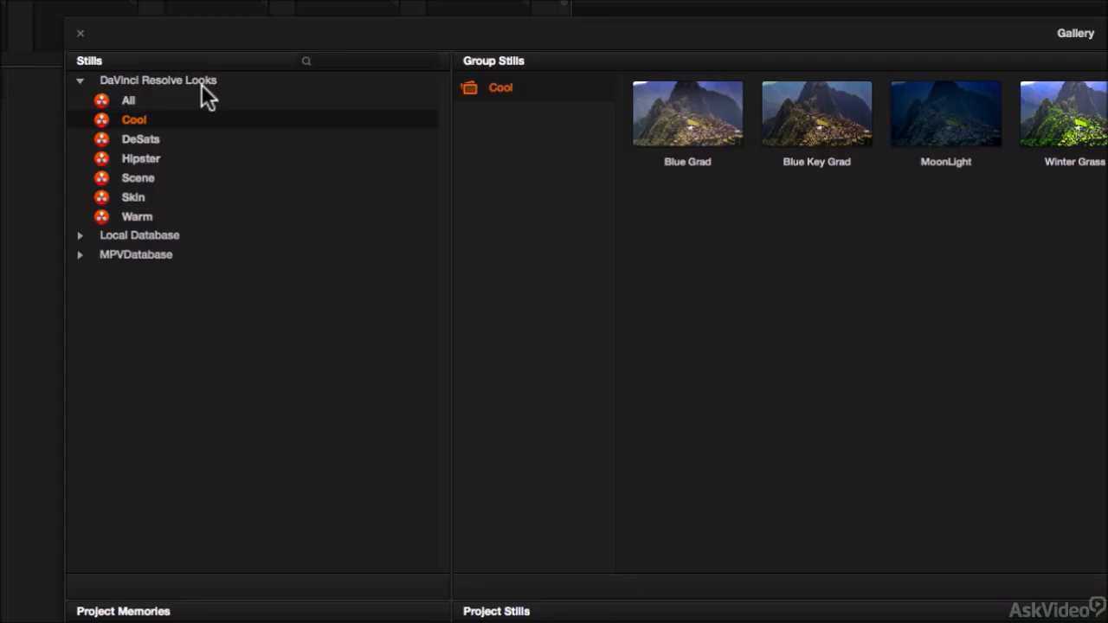
left_click(79, 254)
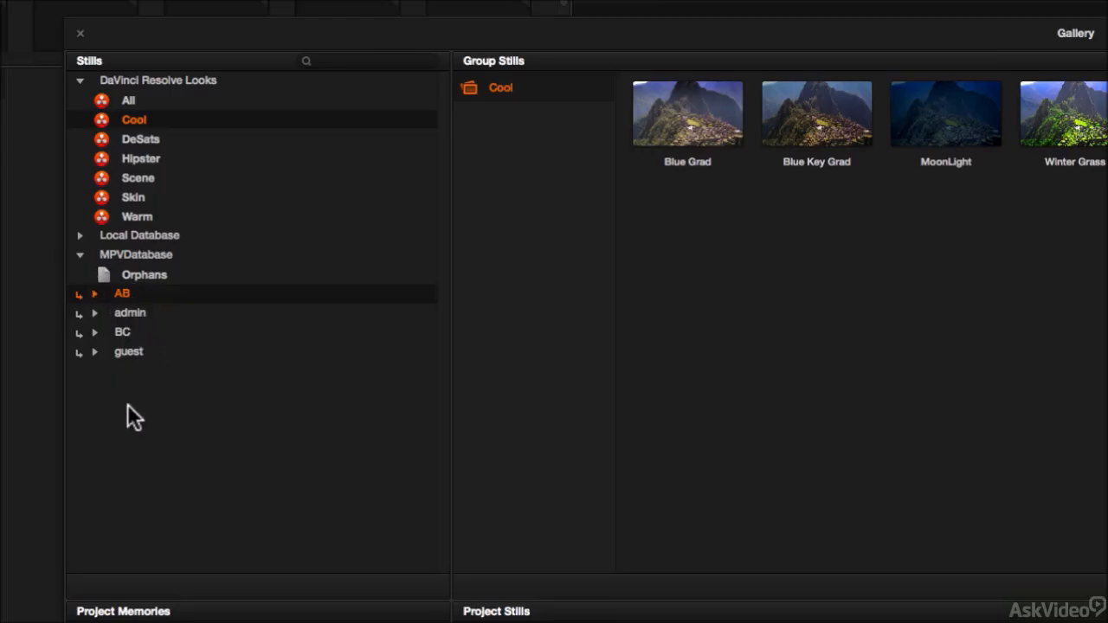
left_click(95, 293)
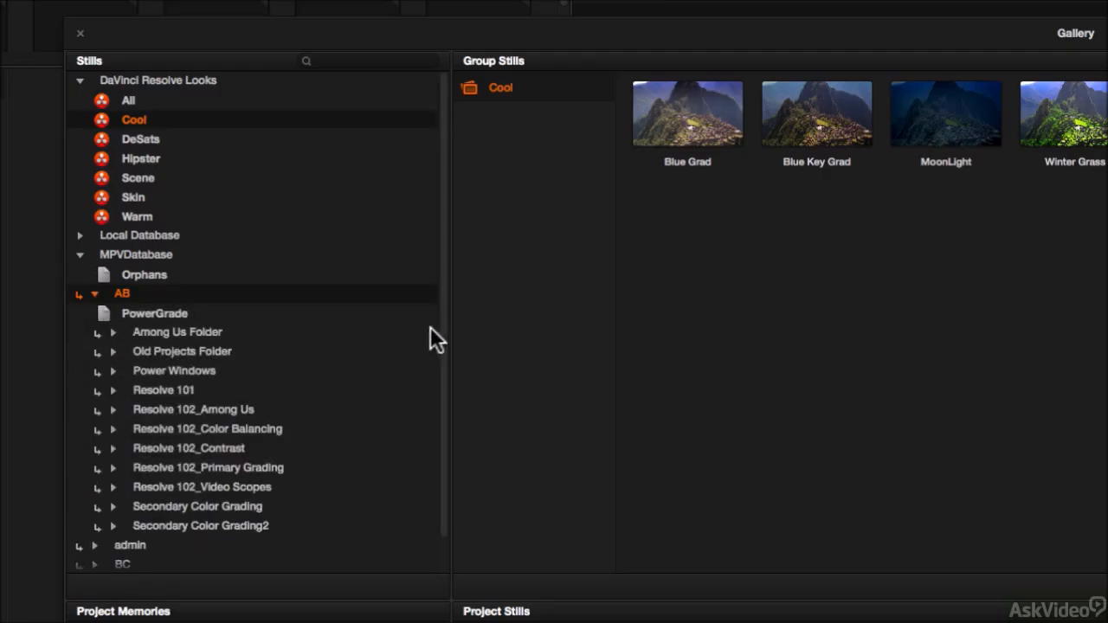
left_click_drag(443, 322, 441, 379)
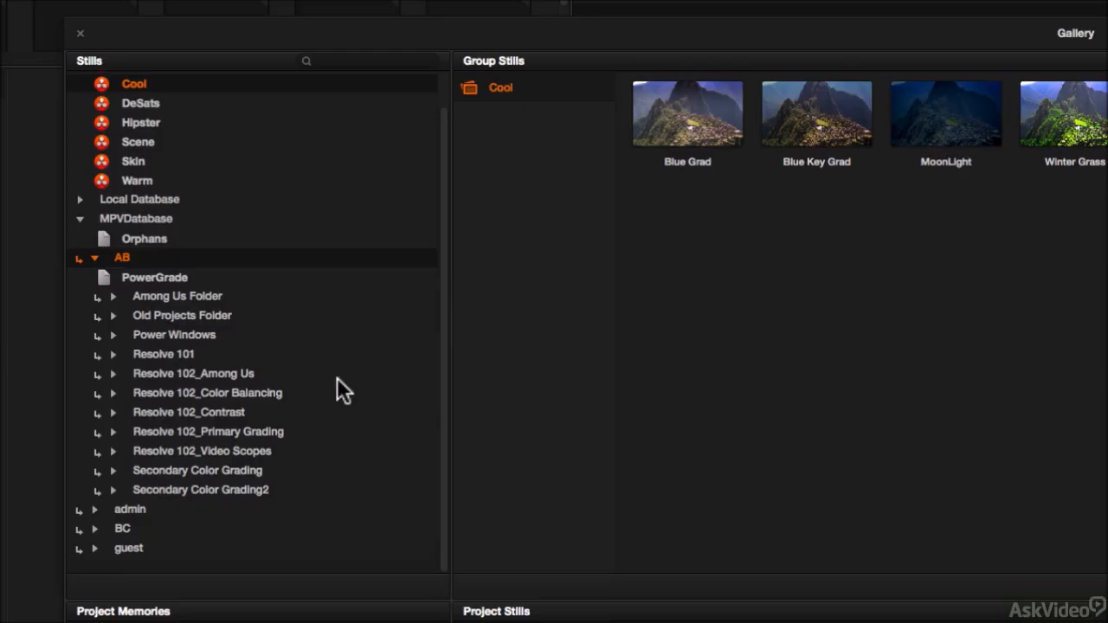
Step: Copy all stills from the Looks page of Among Us_Initial Looks, inside the Among Us Folder, into the project's Stills 1 page
left_click(113, 296)
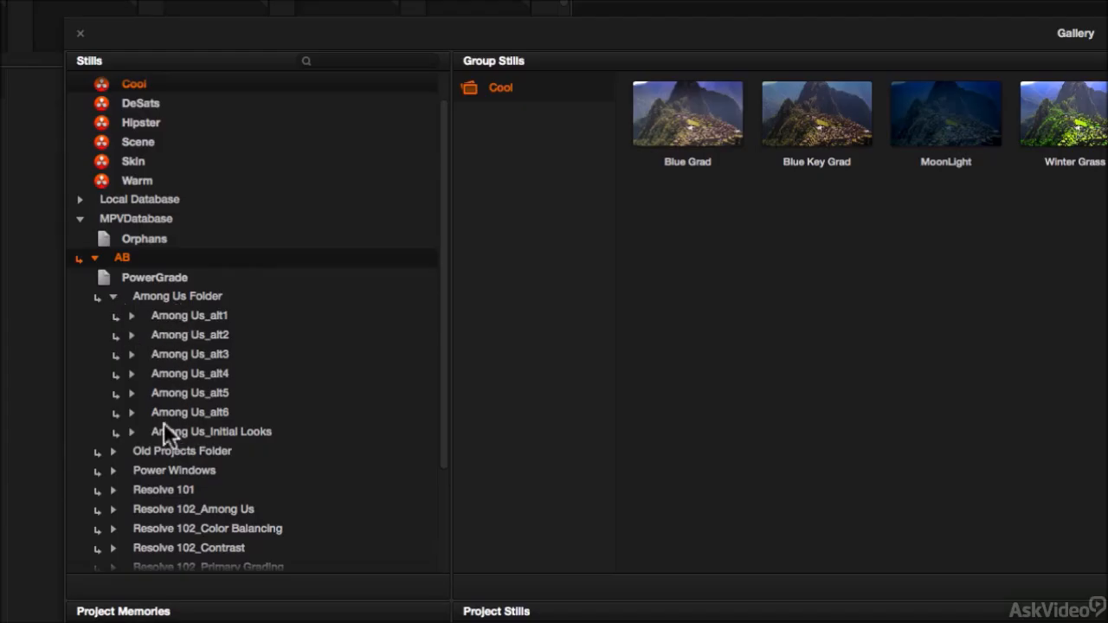
left_click(253, 432)
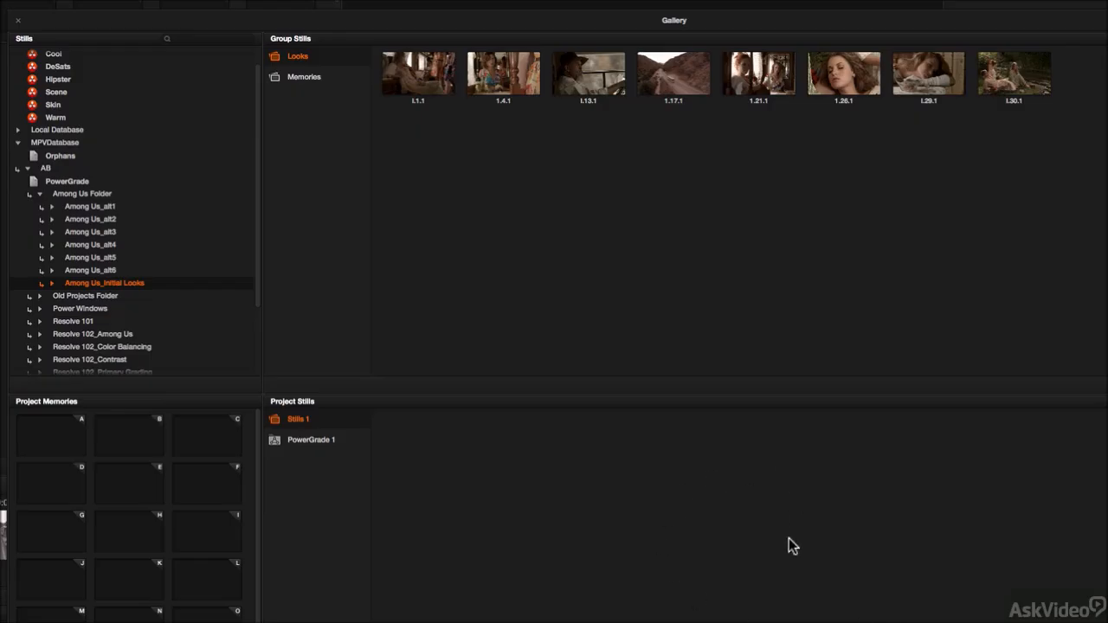
left_click(423, 76)
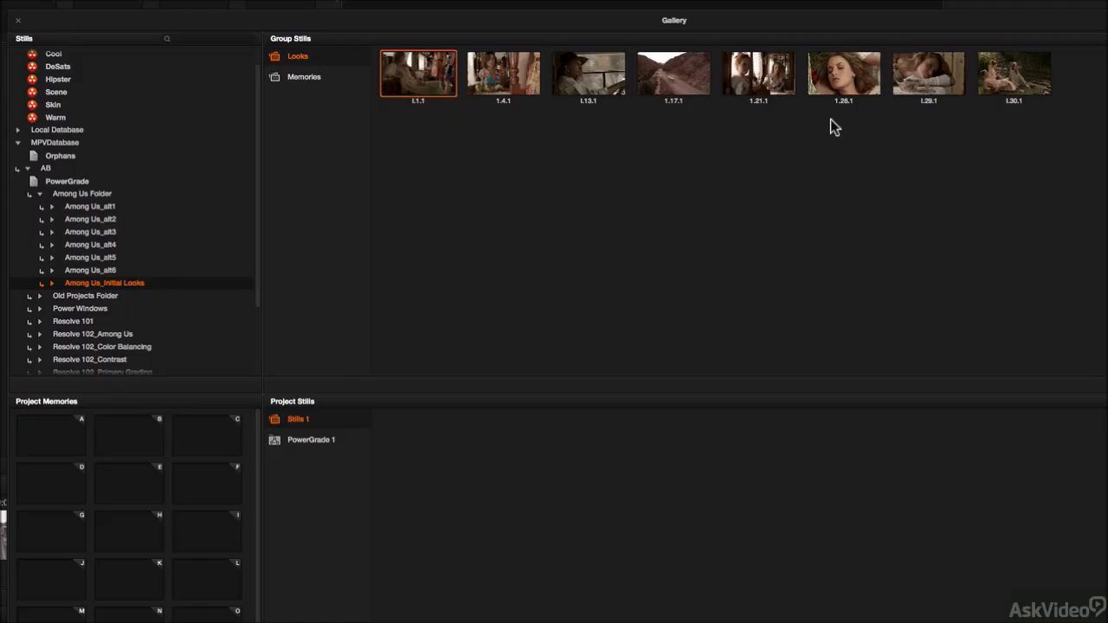
left_click(997, 85, "shift")
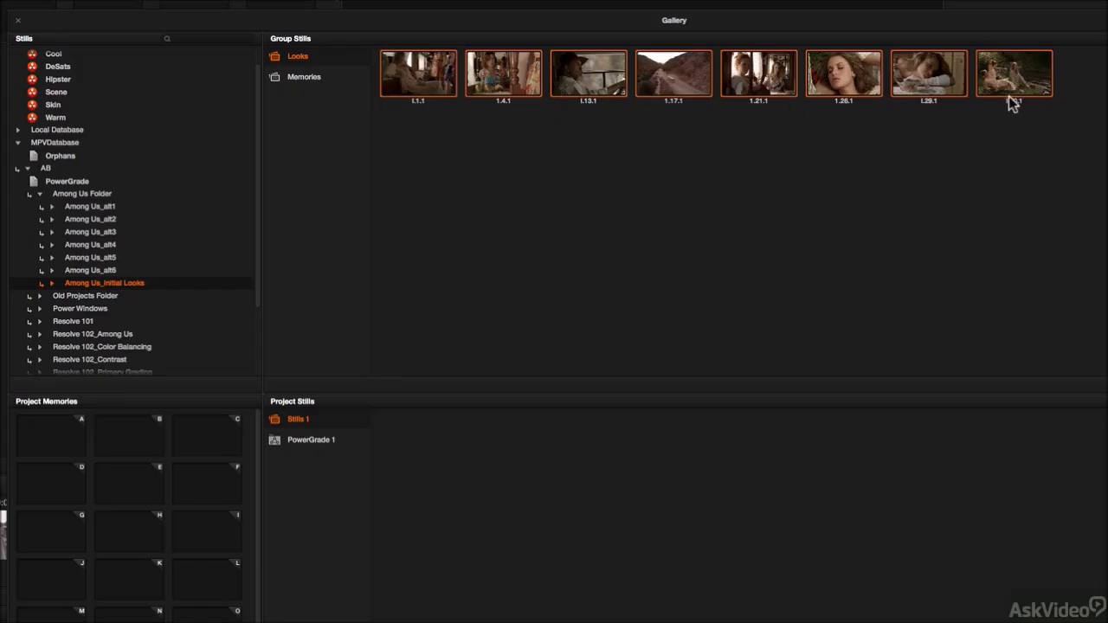
left_click_drag(449, 86, 500, 385)
left_click_drag(632, 537, 623, 546)
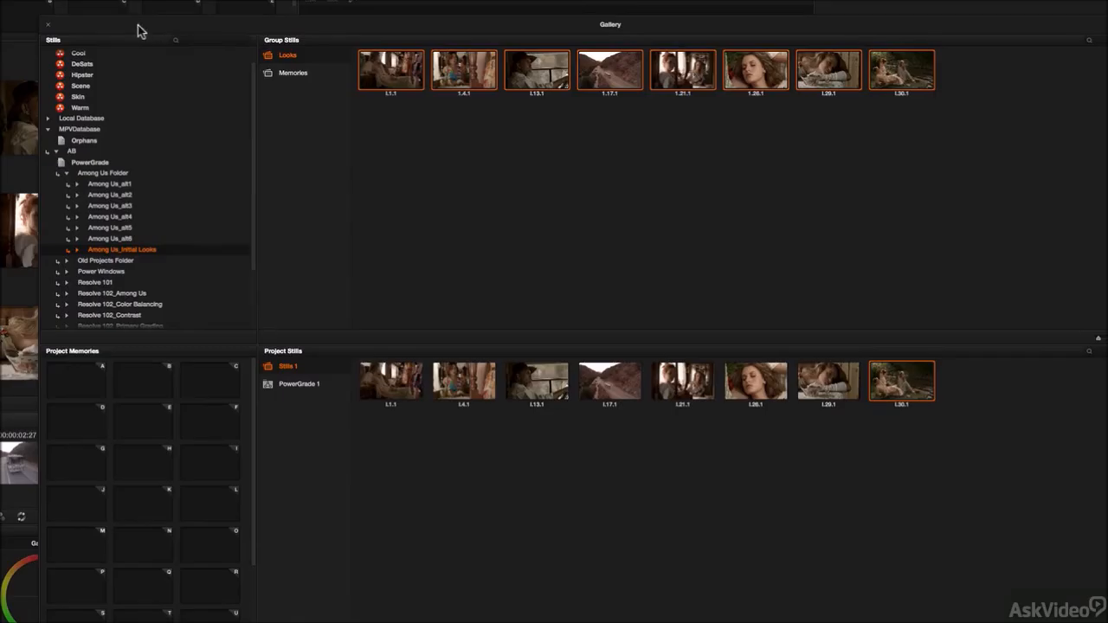
Step: Close the full Gallery view and widen the gallery area beside the viewer so more stills fit per row
left_click(49, 26)
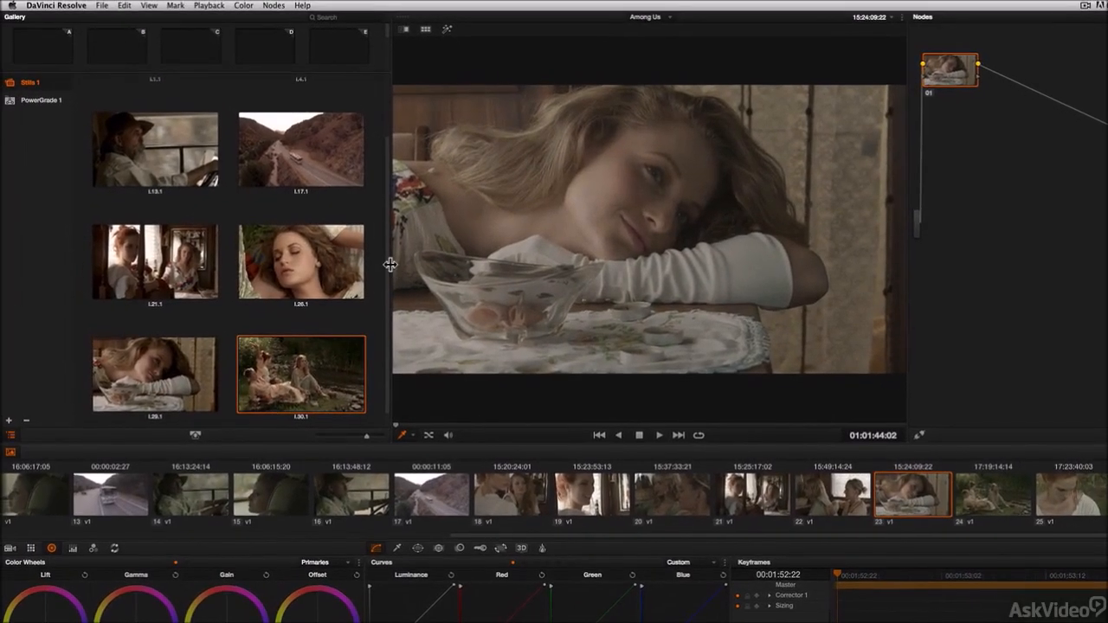
left_click_drag(400, 264, 489, 269)
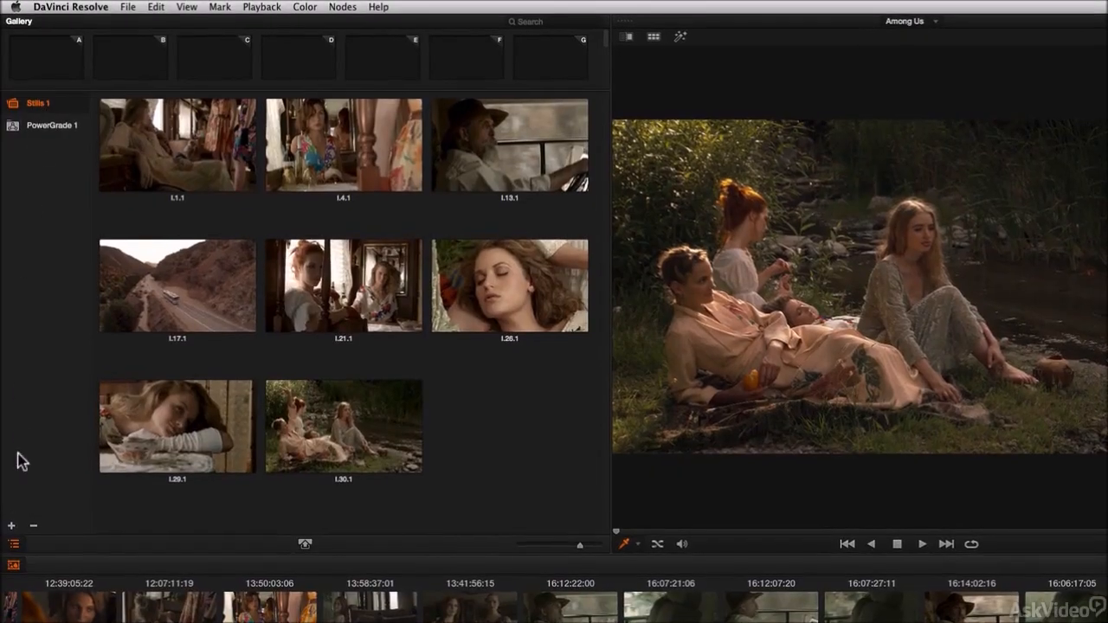
Step: Add three new still pages, Stills 2 to Stills 4, and switch between Stills 2 and Stills 1, ending on Stills 1
left_click(11, 525)
left_click(11, 525)
left_click(12, 525)
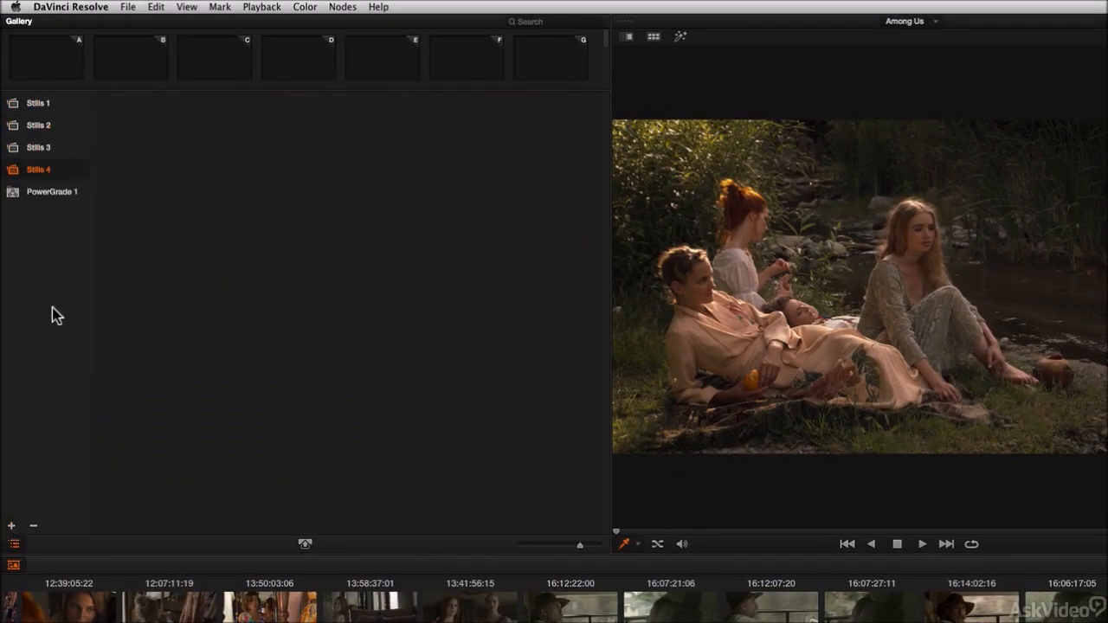
left_click(43, 103)
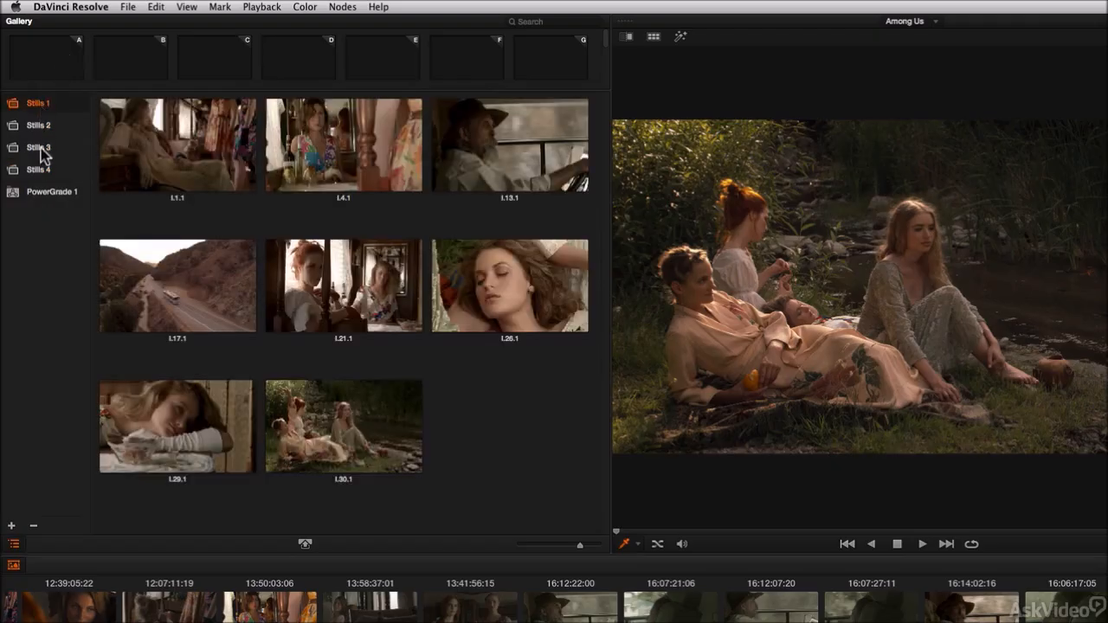
left_click(39, 126)
left_click(41, 104)
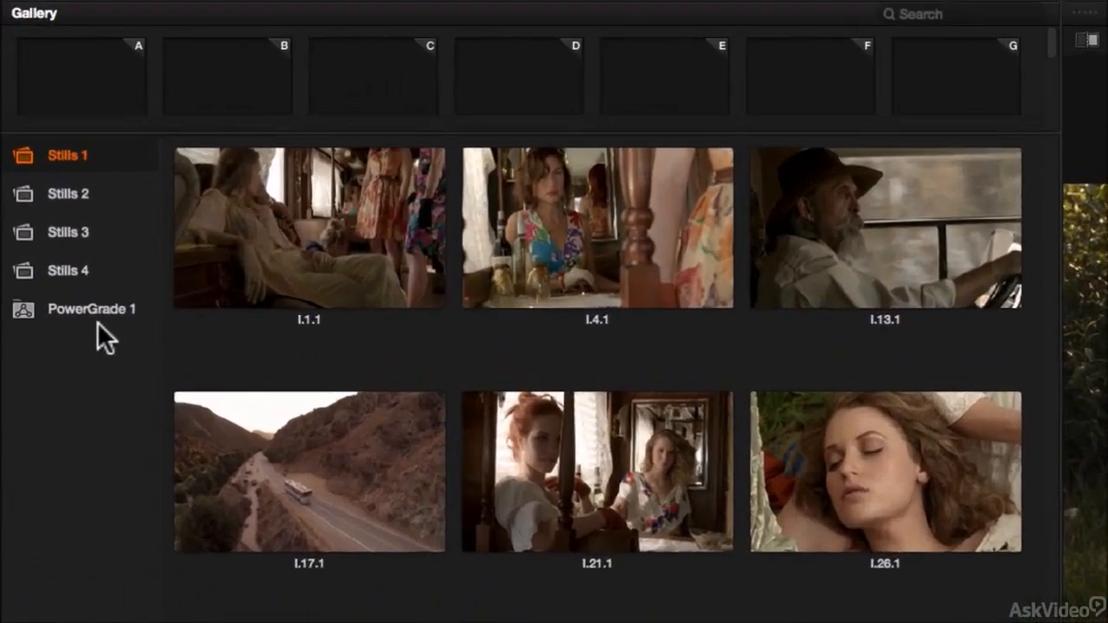
Step: Grab a still of clip 04 into the Stills 2 page
left_click(50, 192)
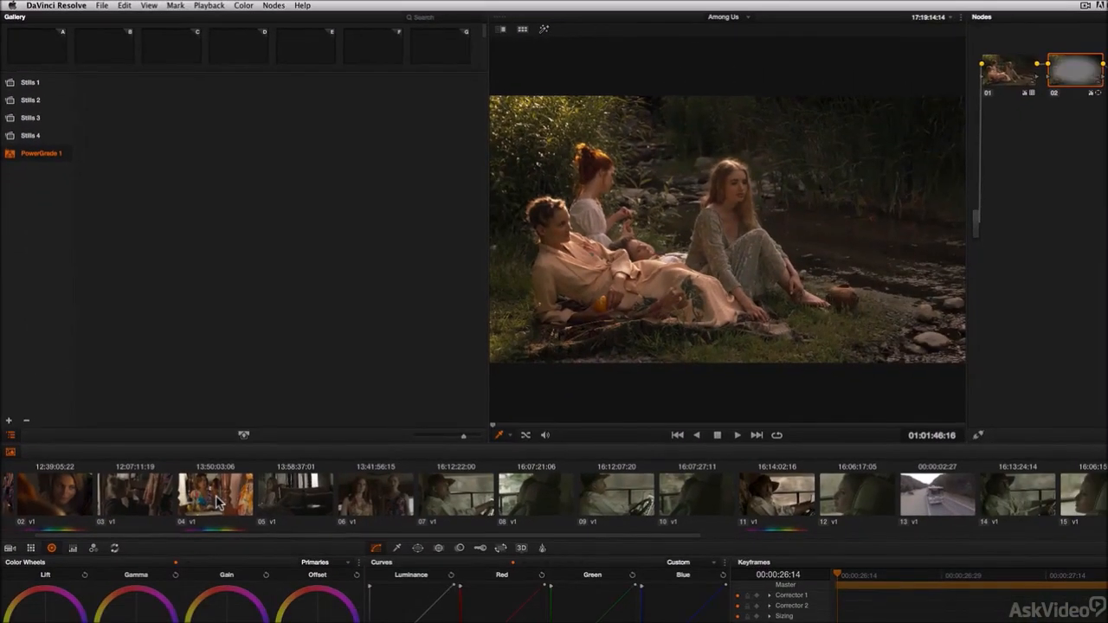
left_click(218, 502)
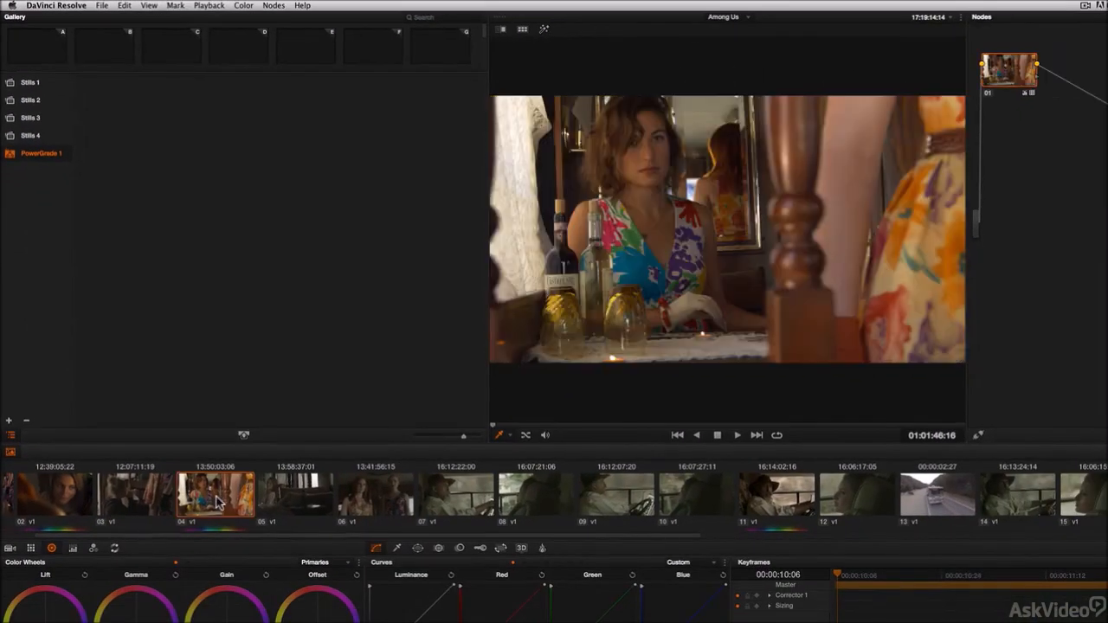
left_click(32, 102)
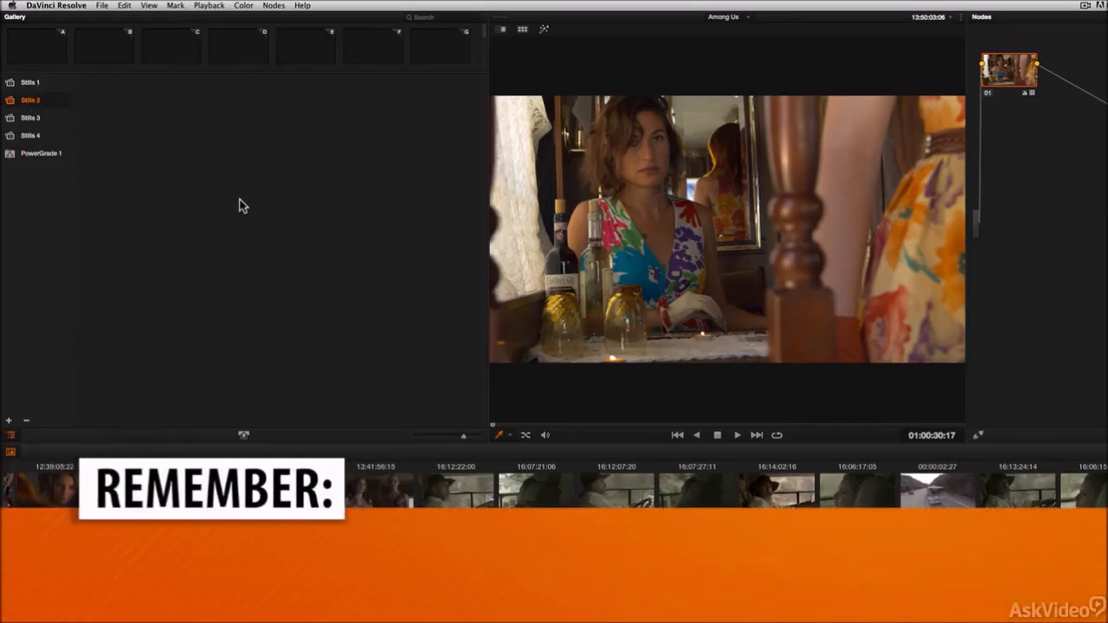
key("super+alt+g")
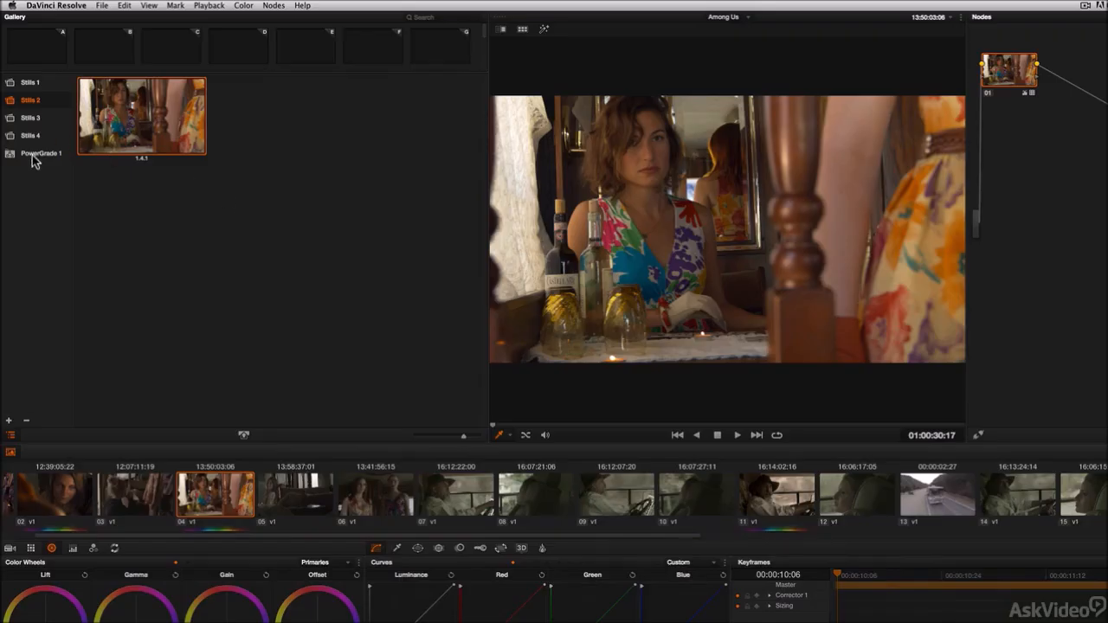
Step: Switch the gallery to the PowerGrade 1 page while clip 04 is the current clip
left_click(42, 154)
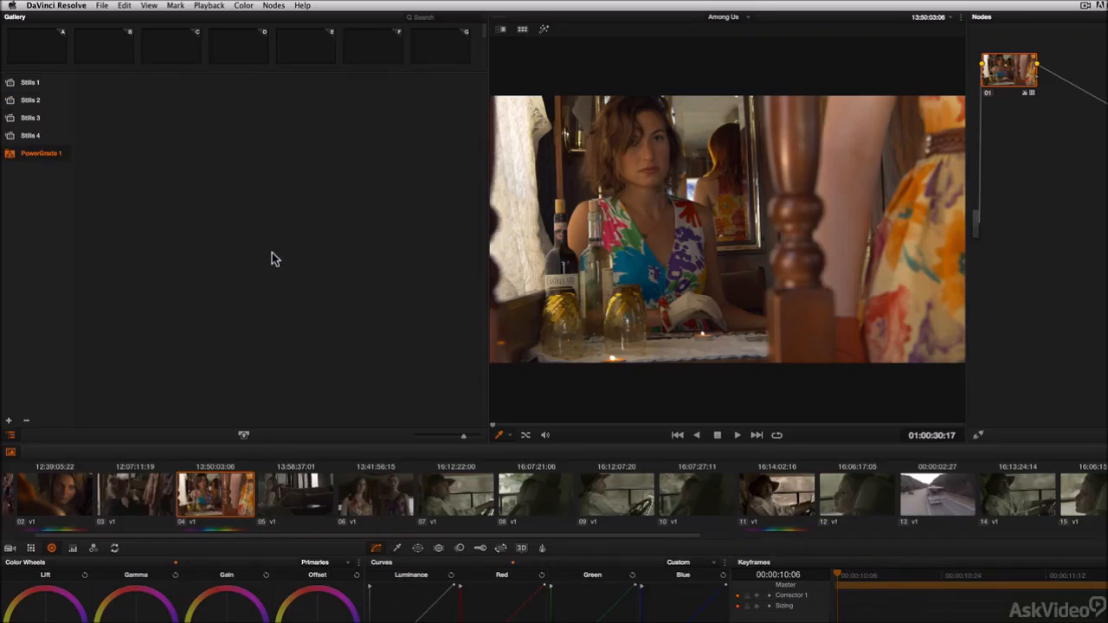
Step: Grab a still of clip 04 into the PowerGrade 1 album and add a second PowerGrade album
key("super+alt+g")
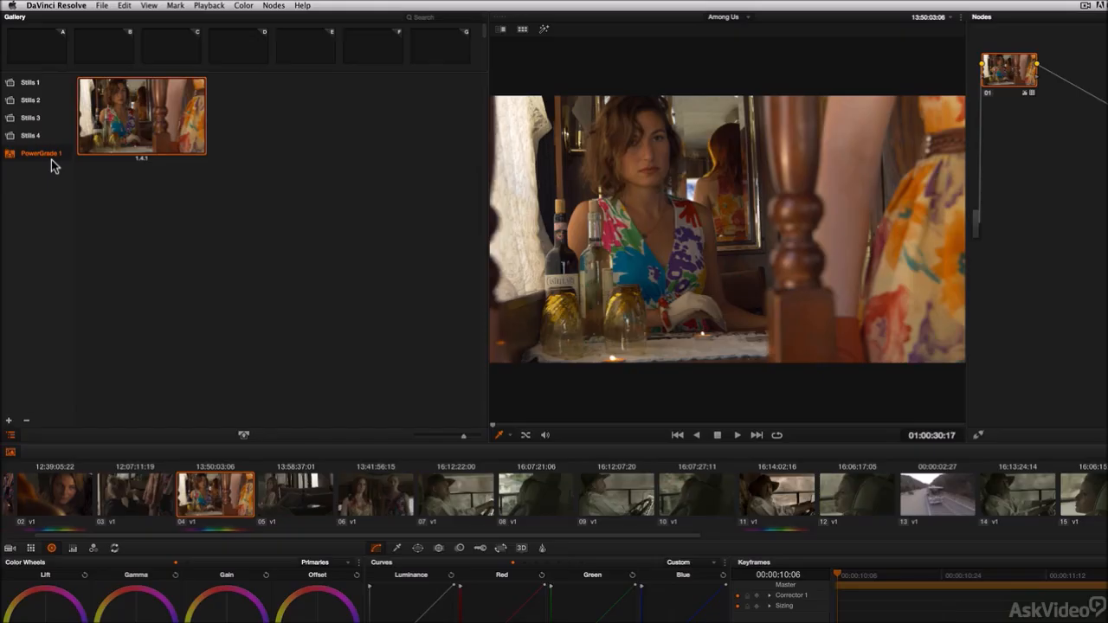
right_click(201, 258)
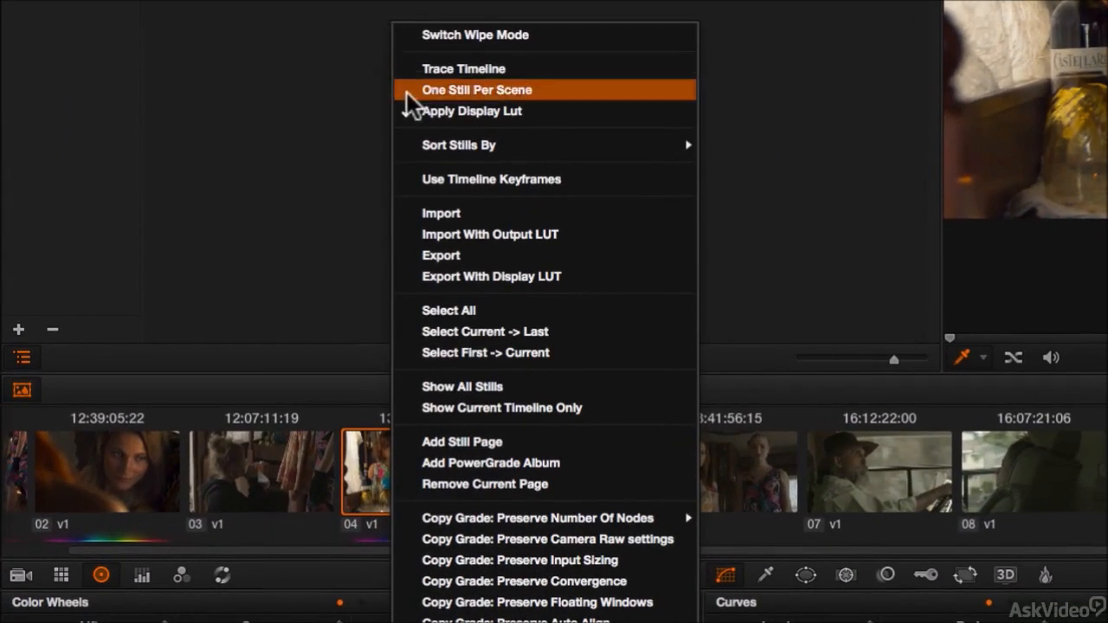
left_click(581, 464)
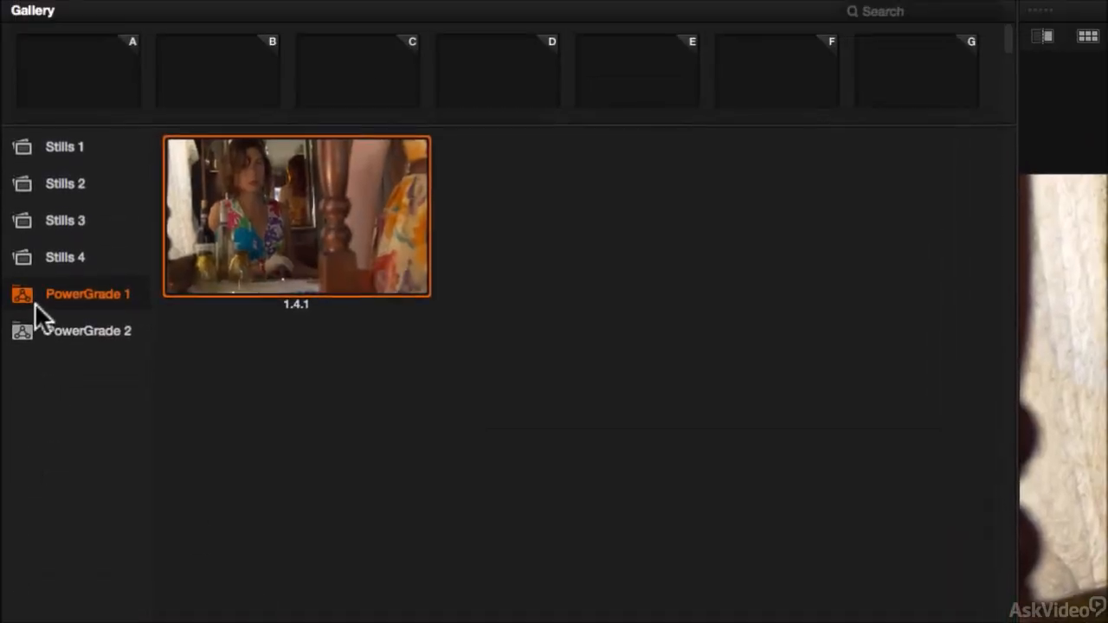
Step: Rename the PowerGrade 2 album as Fav Looks and give PowerGrade 1 a name starting with Among Us
double_click(76, 330)
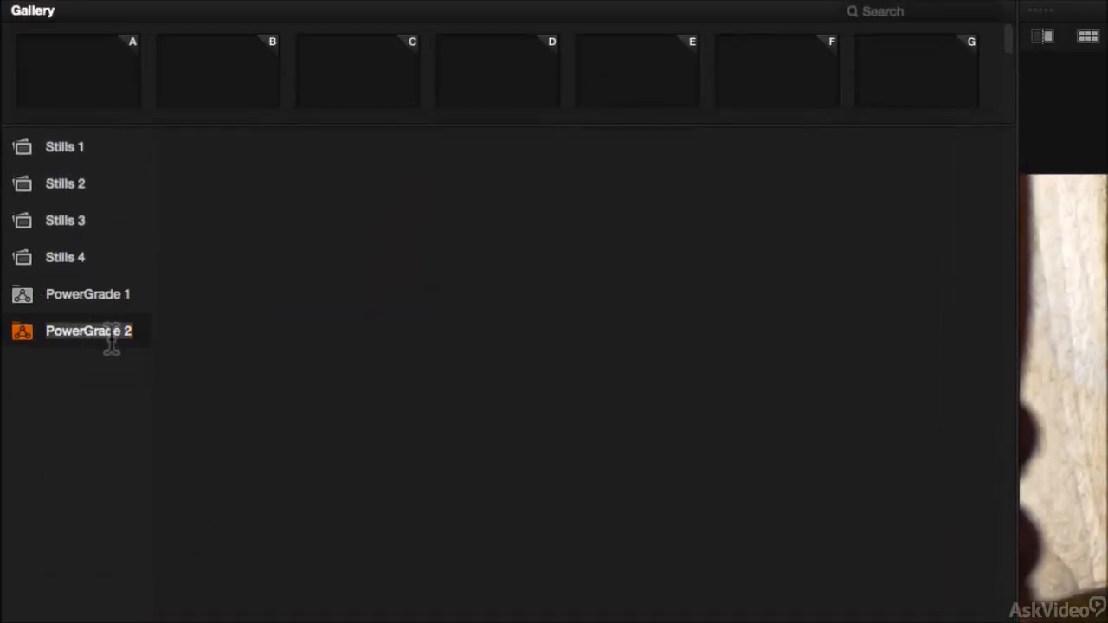
type("Fav Looks")
key("Return")
left_click(102, 294)
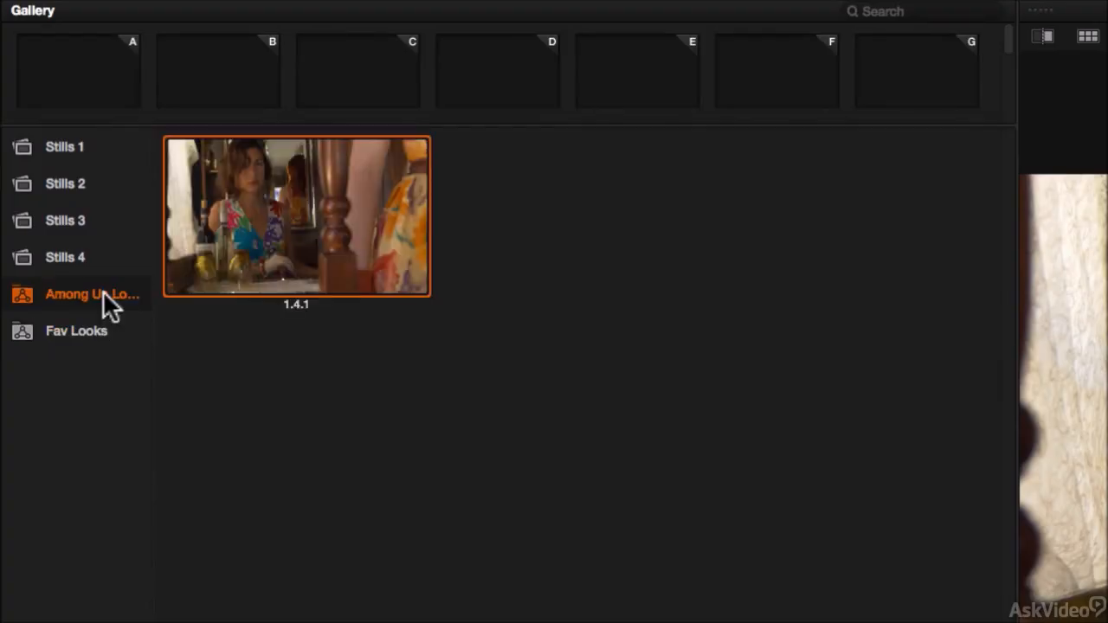
Step: Copy still 1.29.1 from the Stills 1 album into the Fav Looks PowerGrade album and open that album
left_click(68, 149)
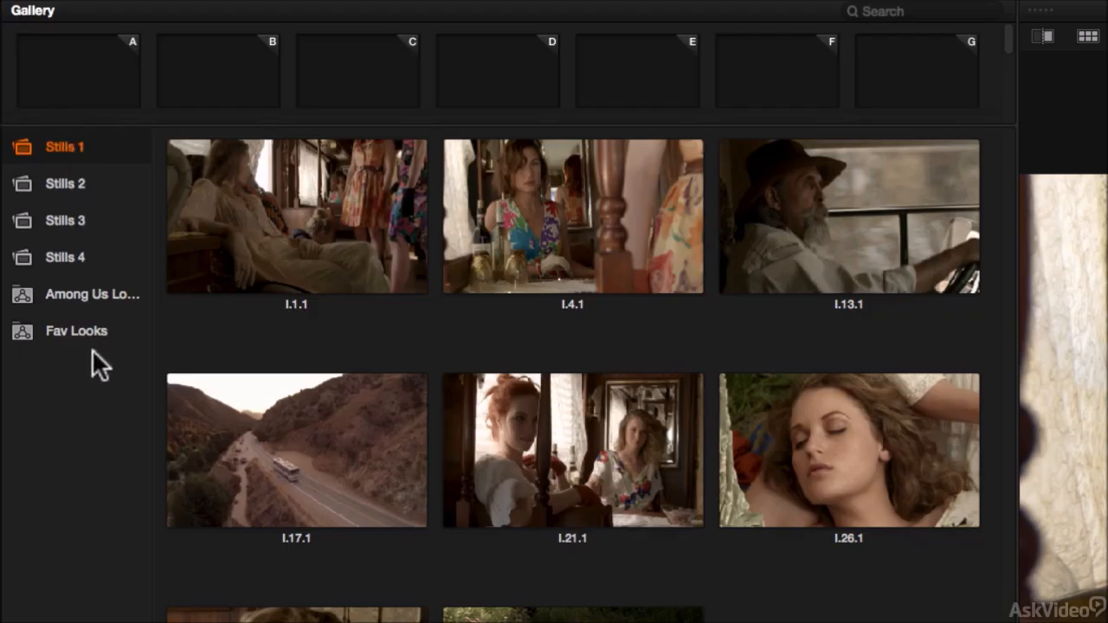
left_click(79, 330)
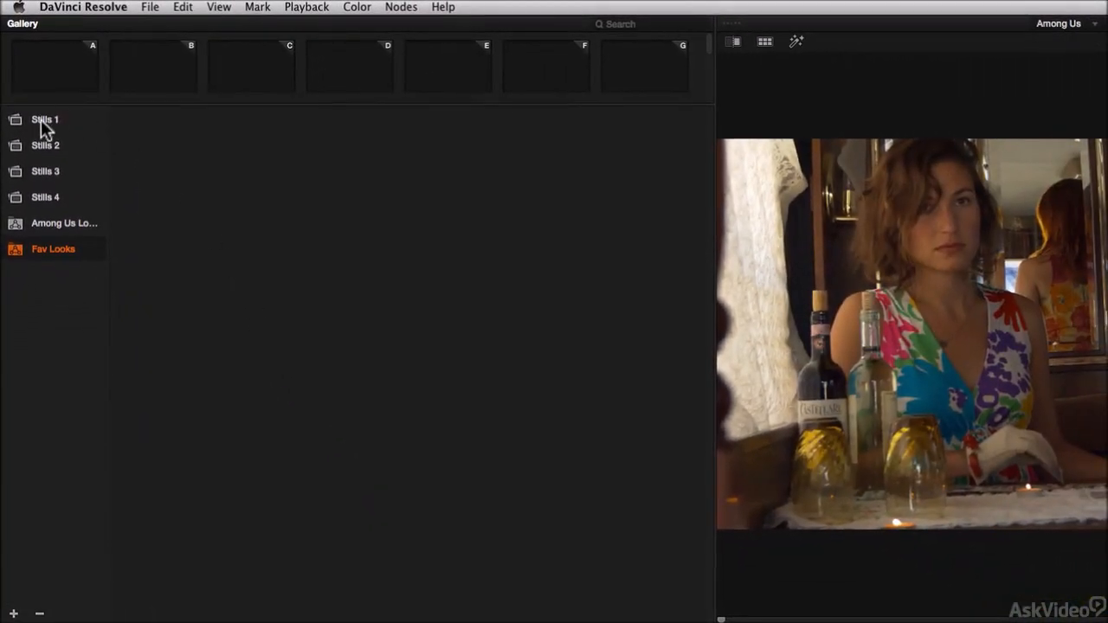
left_click(41, 120)
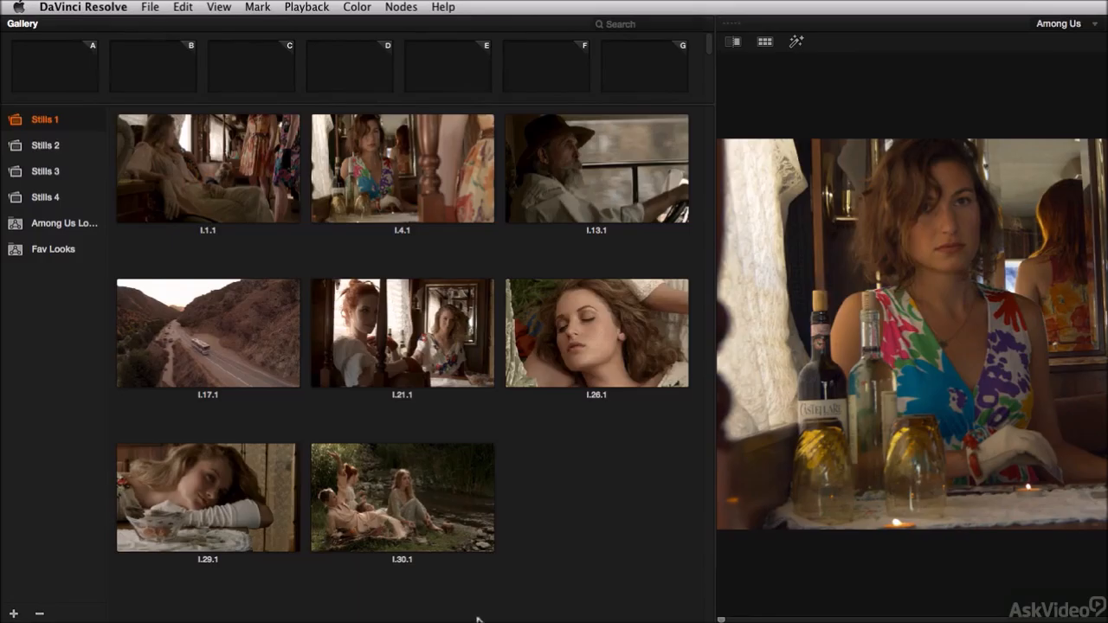
left_click(212, 498)
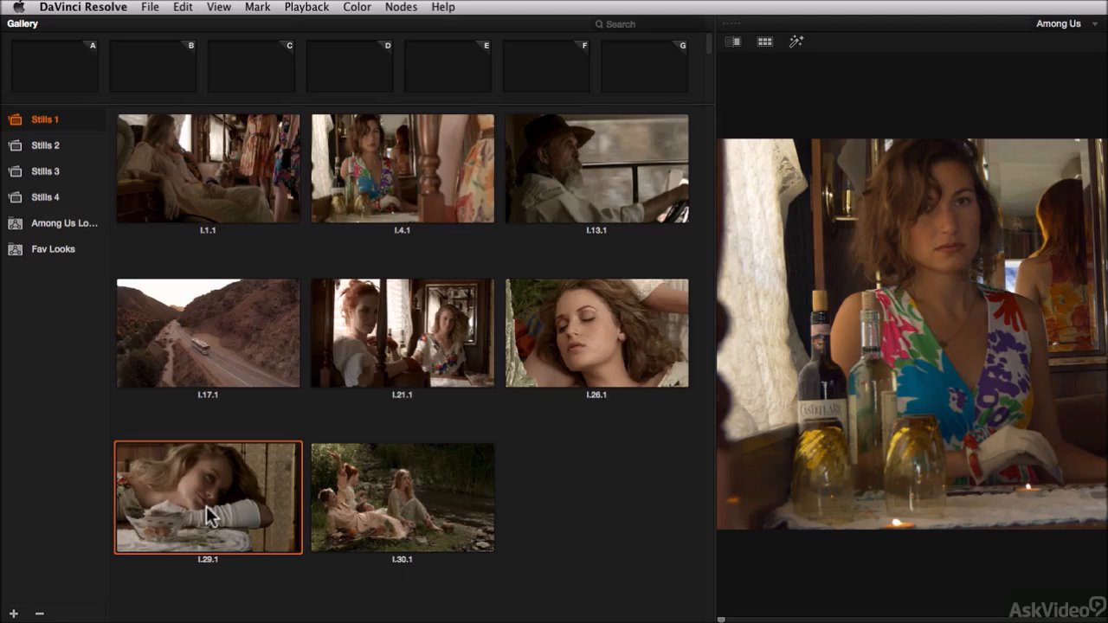
left_click_drag(215, 516, 59, 246)
left_click(52, 253)
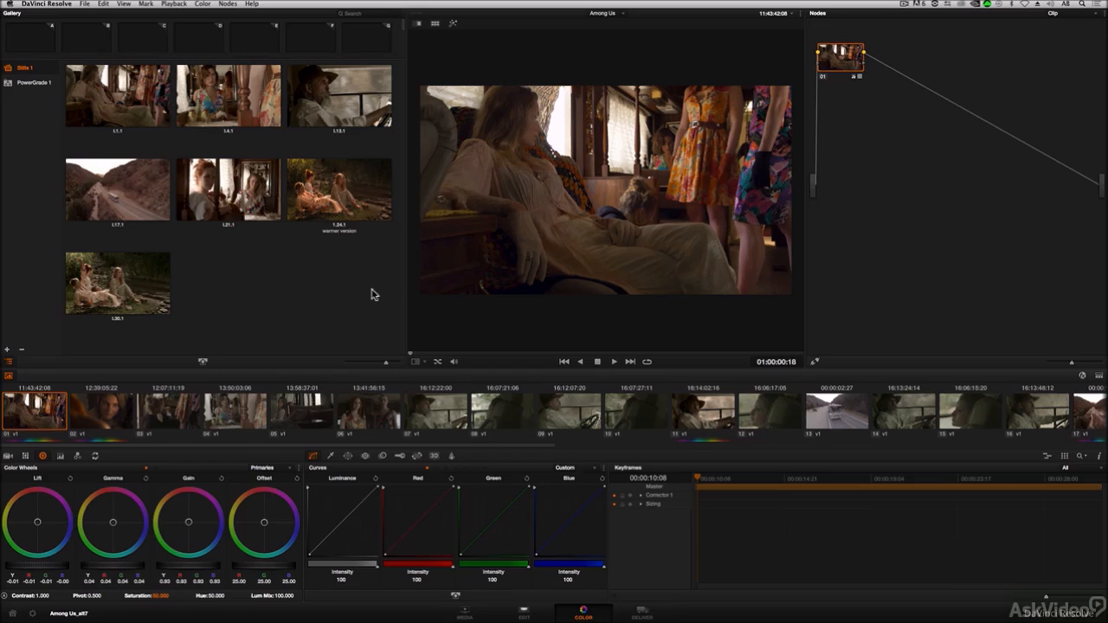
Step: Review clip 11 of the driver and copy its grade onto clip 12
scroll(408, 446, "right", 2)
left_click_drag(409, 446, 516, 446)
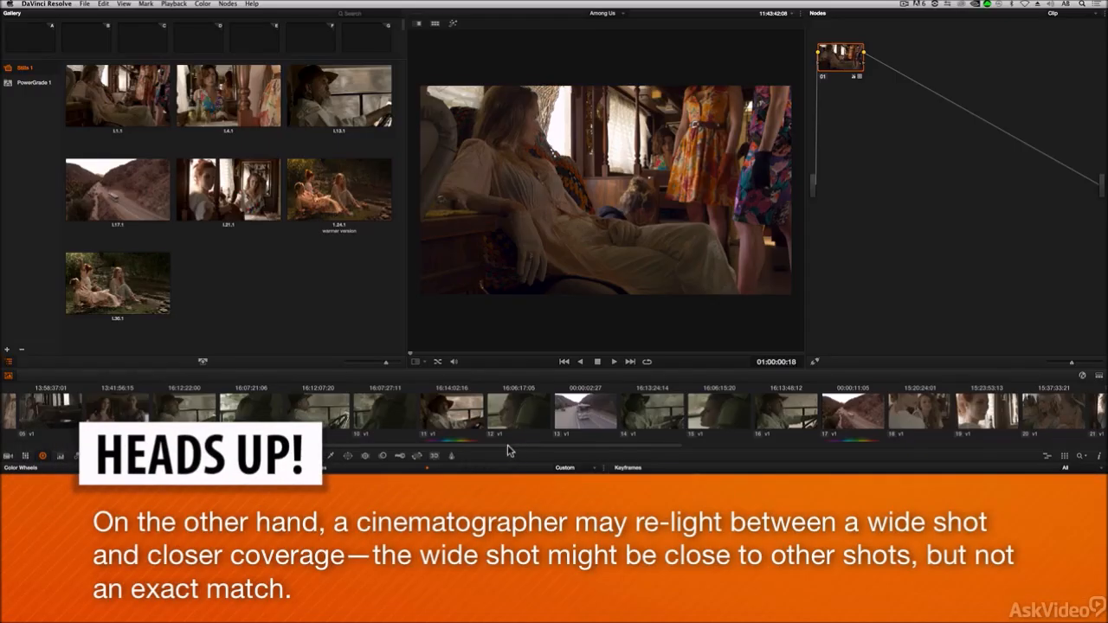
left_click(457, 419)
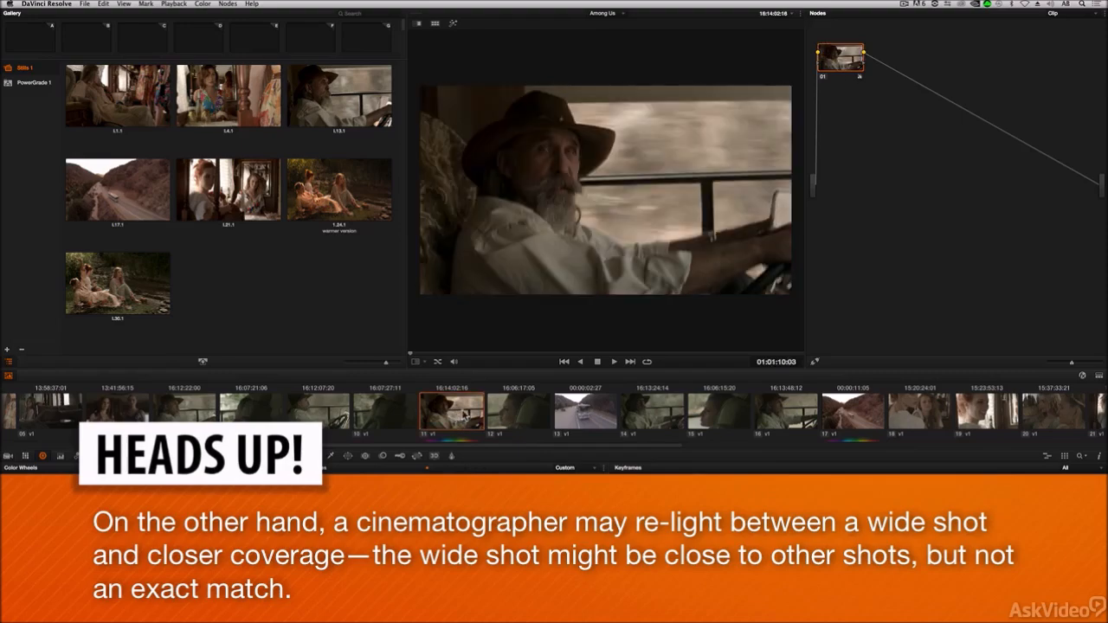
left_click_drag(422, 355, 477, 354)
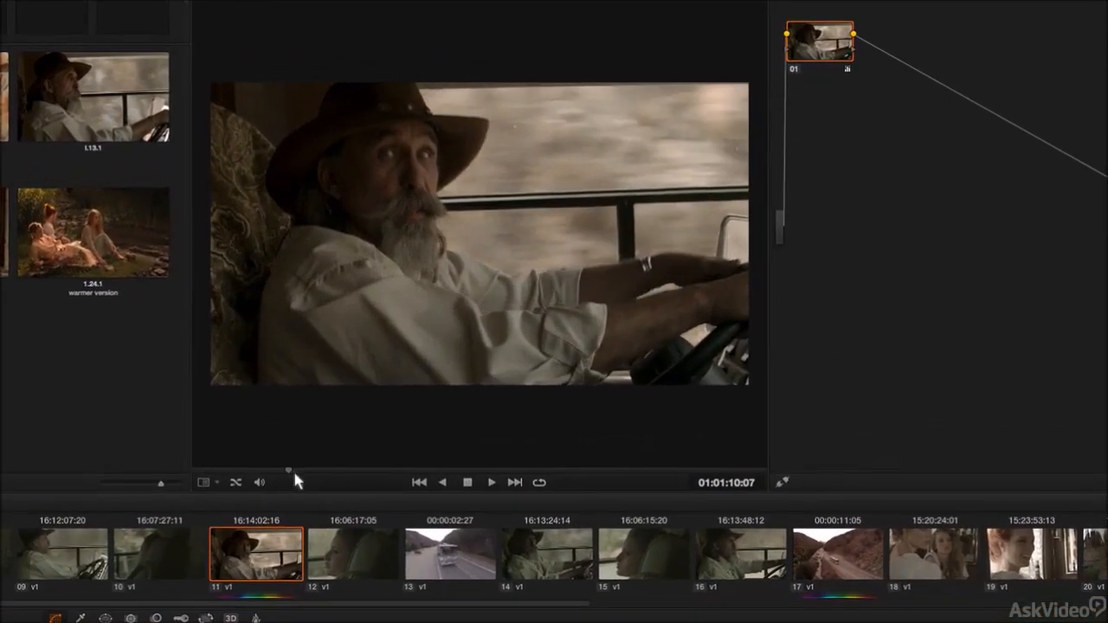
left_click_drag(294, 474, 250, 491)
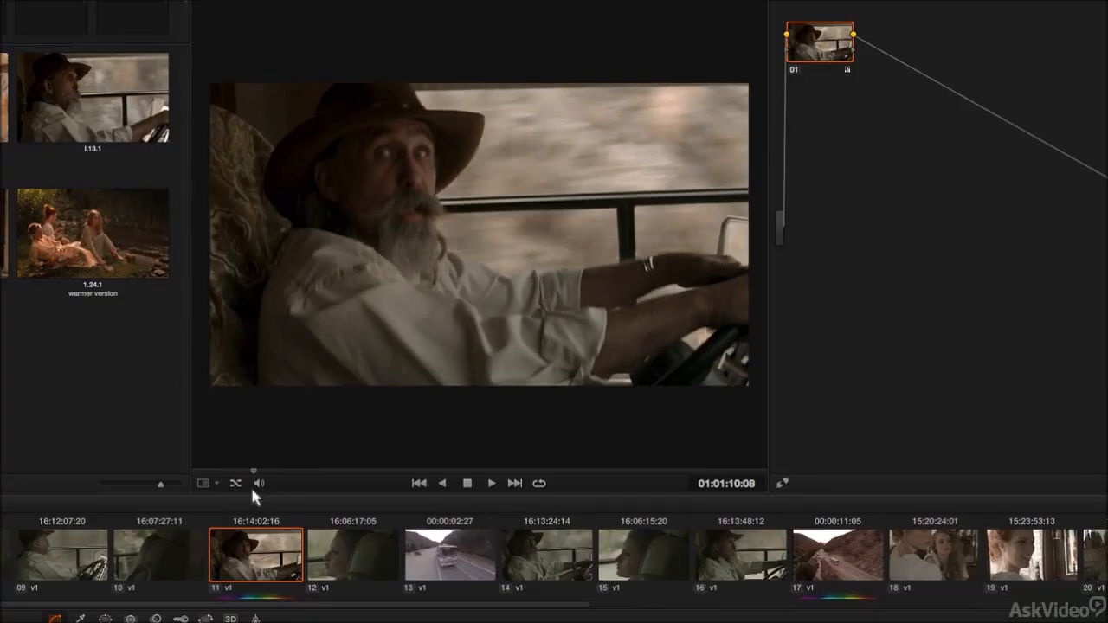
left_click(348, 559)
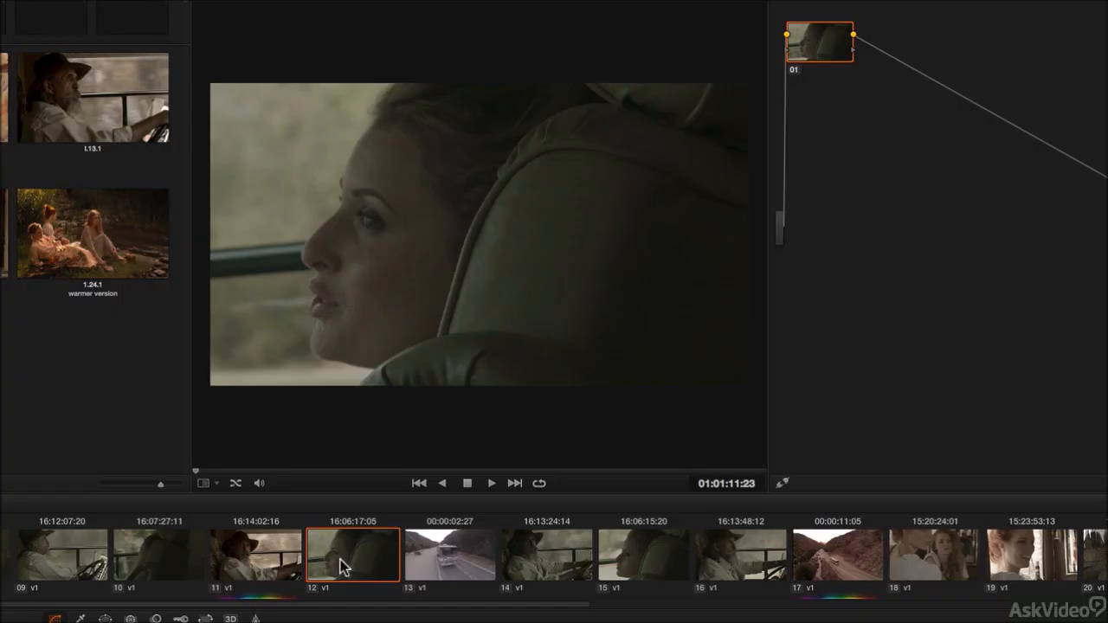
middle_click(253, 561)
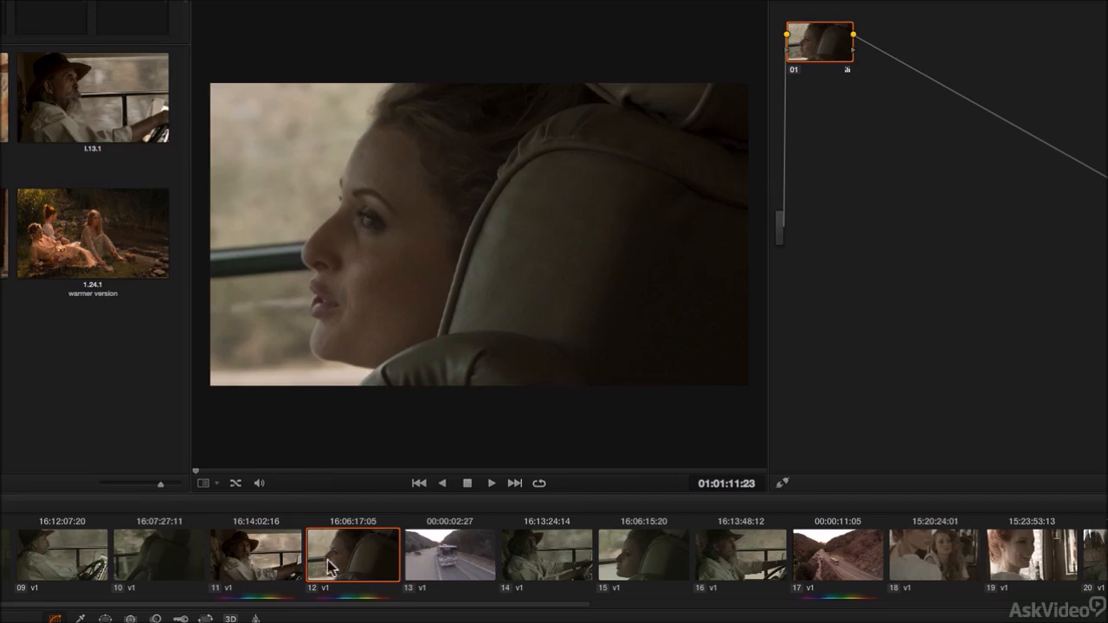
Step: Compare clips 11 and 12, and add a serial node to clip 12
left_click(255, 569)
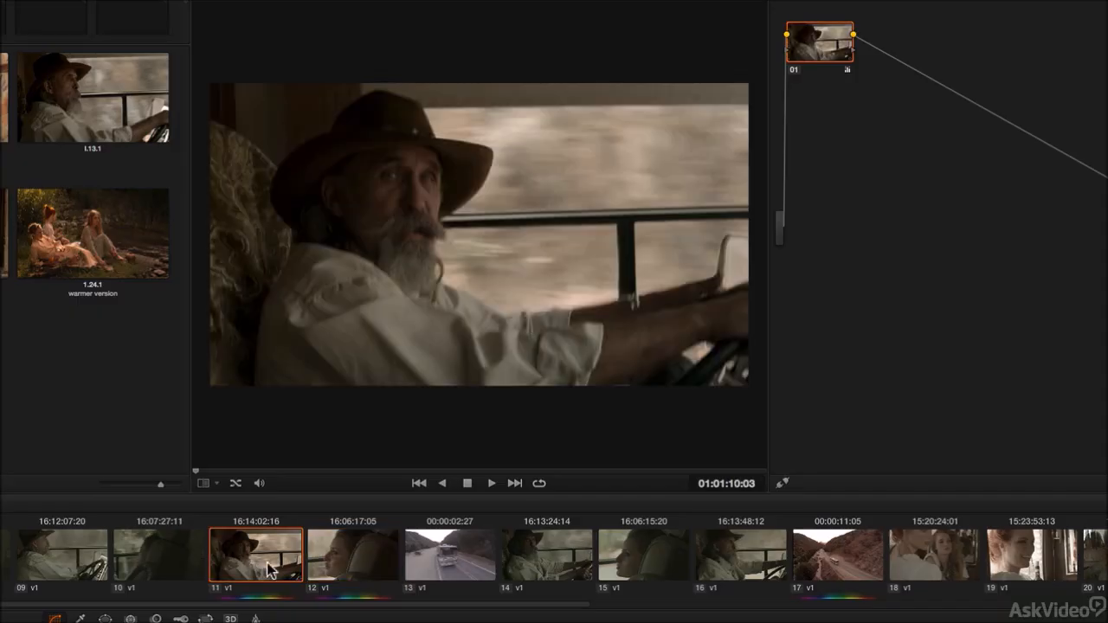
left_click(345, 562)
left_click(285, 569)
left_click(346, 558)
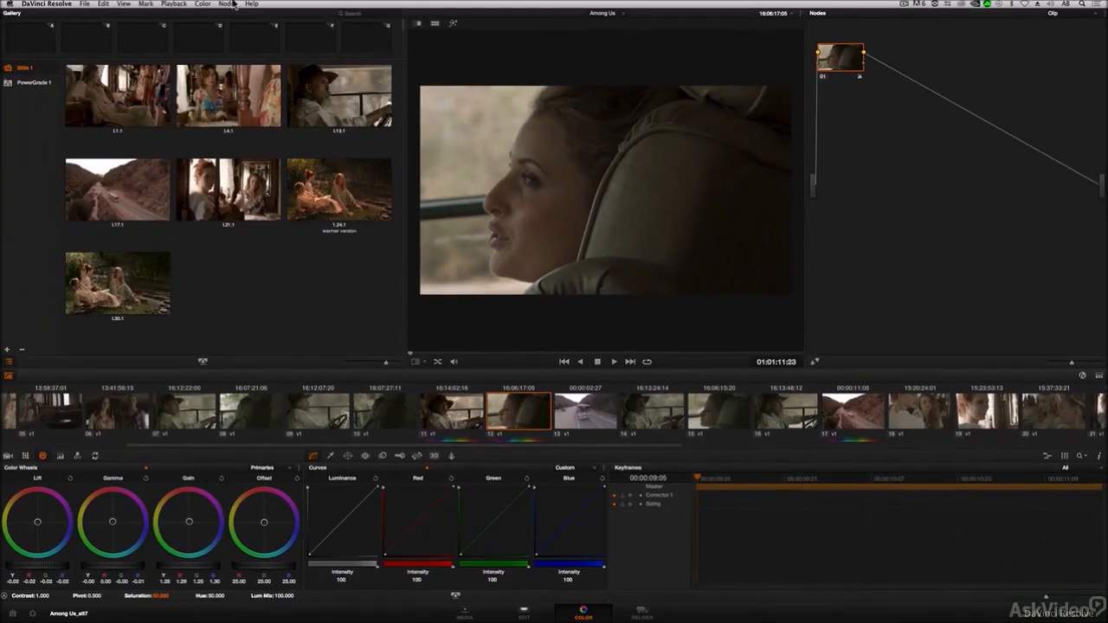
left_click(233, 5)
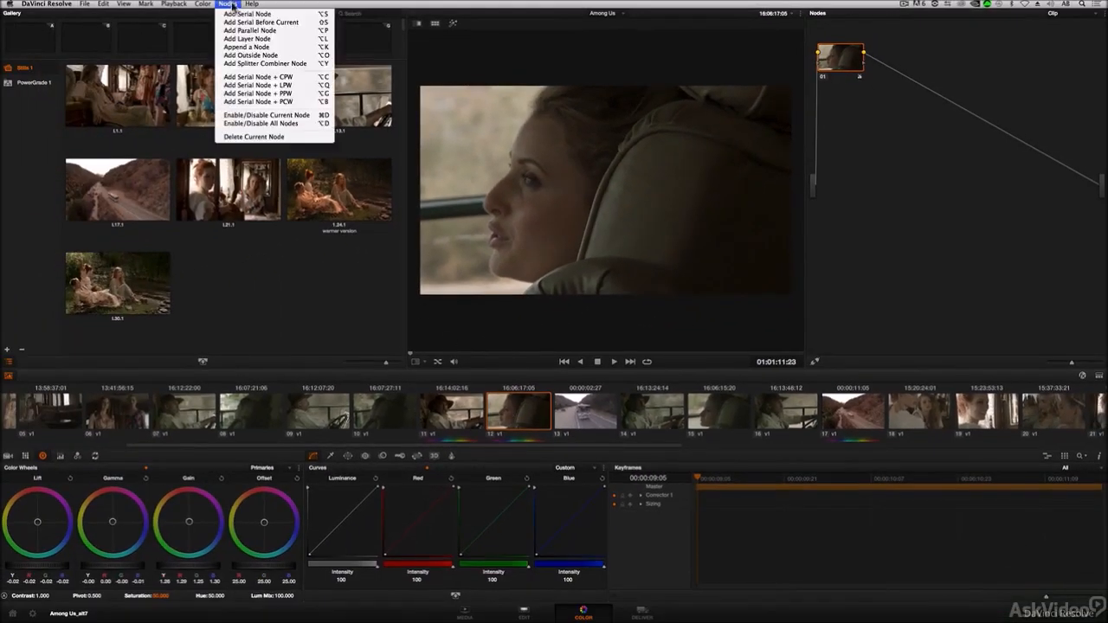
left_click(238, 16)
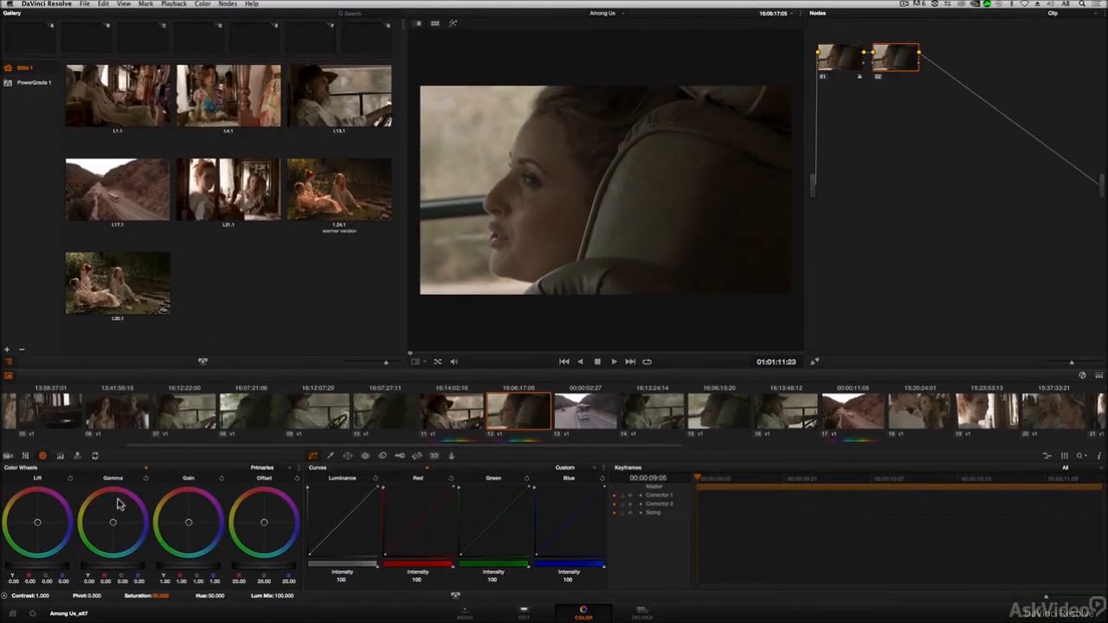
Step: Lower the lift to -0.02 and slightly raise the saturation on clip 12's second node, checking the match against clip 11
left_click_drag(49, 568, 38, 571)
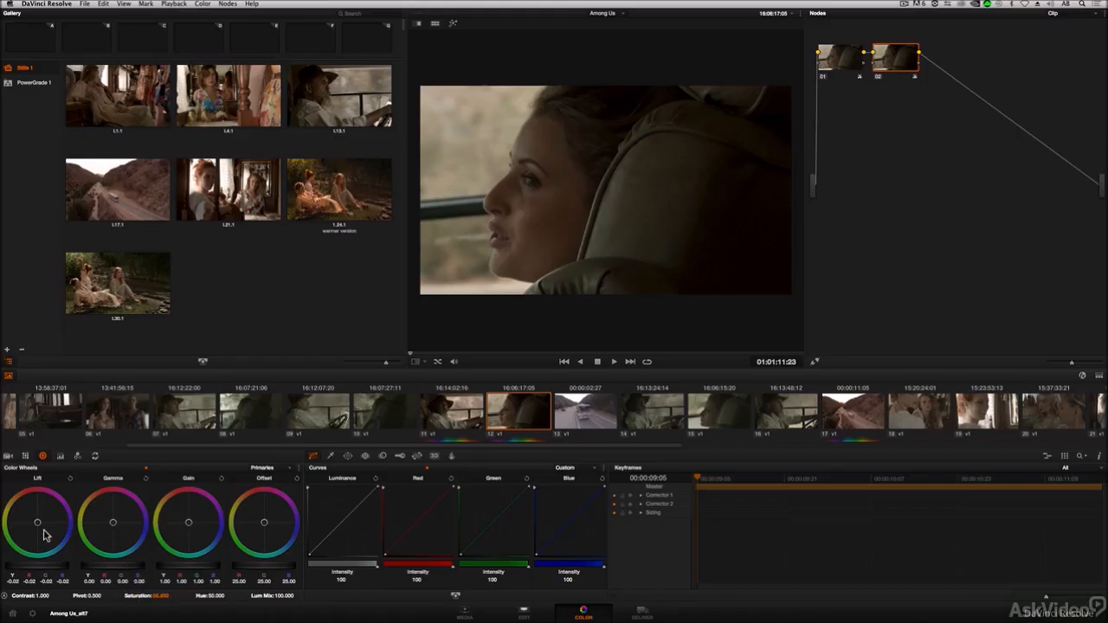
left_click_drag(45, 533, 47, 534)
left_click(454, 412)
left_click(519, 414)
Step: Copy the grade of riverside clip 24 onto the similar clip 32
left_click_drag(494, 446, 823, 449)
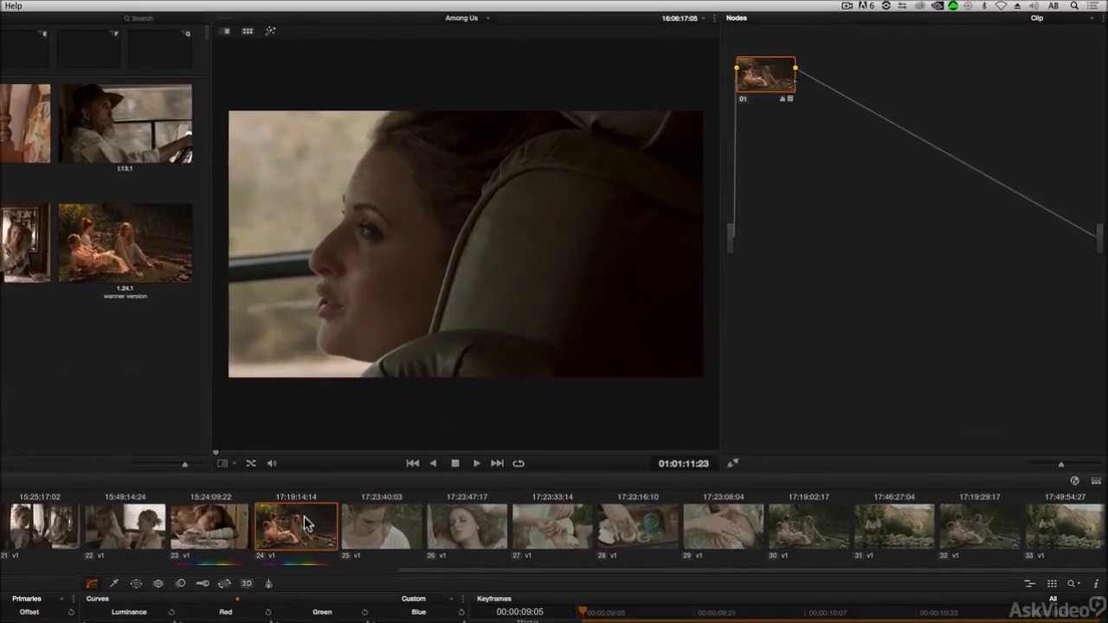
left_click(492, 420)
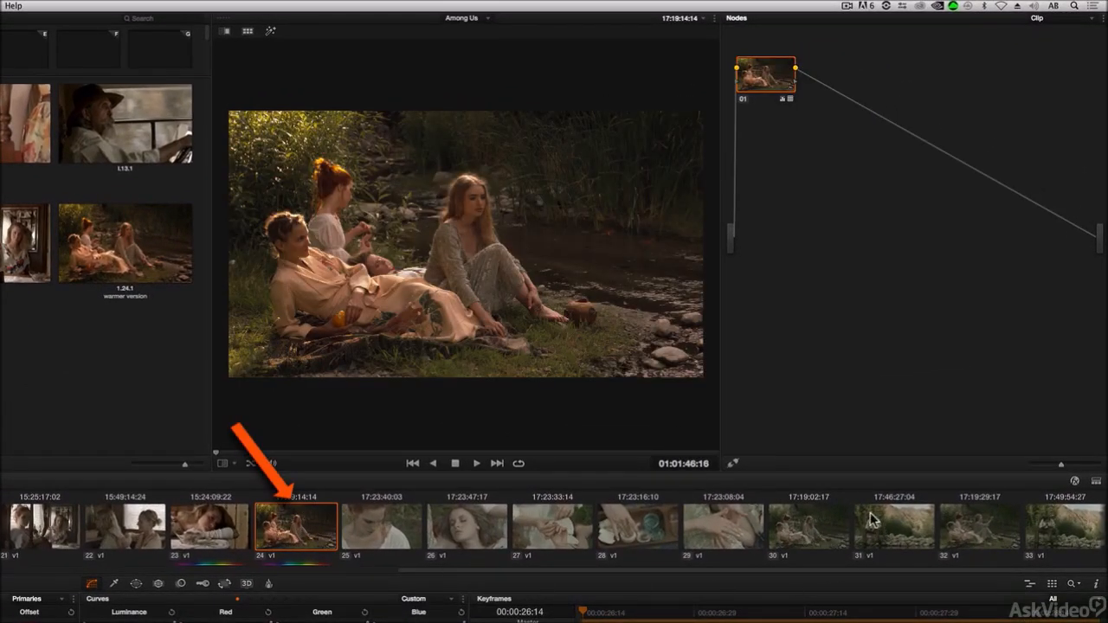
left_click(824, 526)
left_click(983, 528)
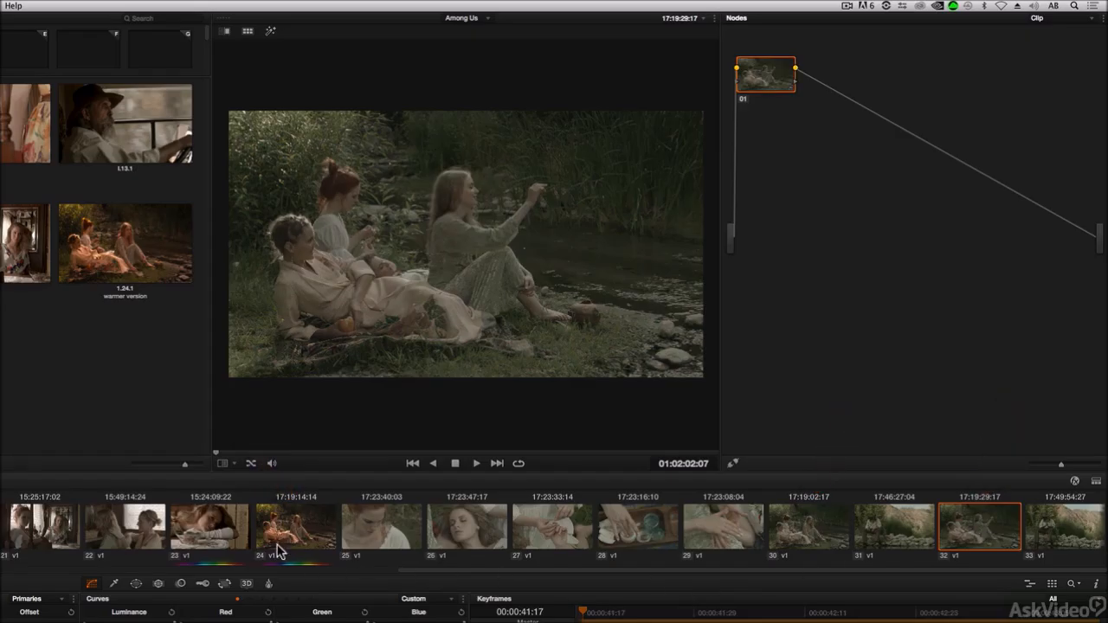
middle_click(303, 533)
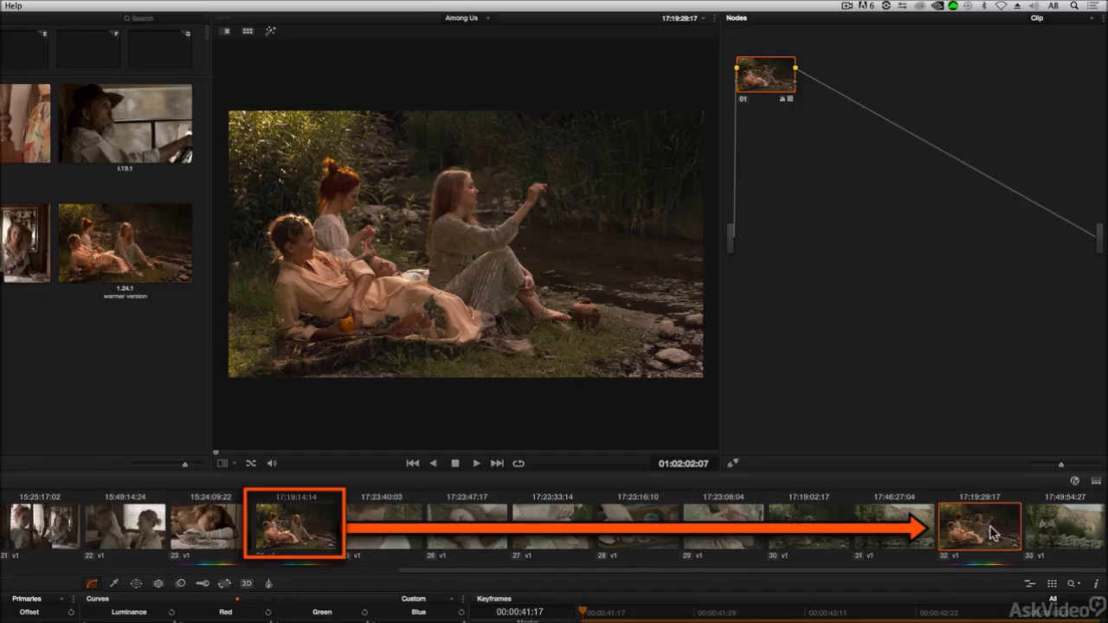
Step: Copy the grade of canyon road clip 17 onto bus clip 13 and compare the two shots
left_click_drag(663, 569, 264, 578)
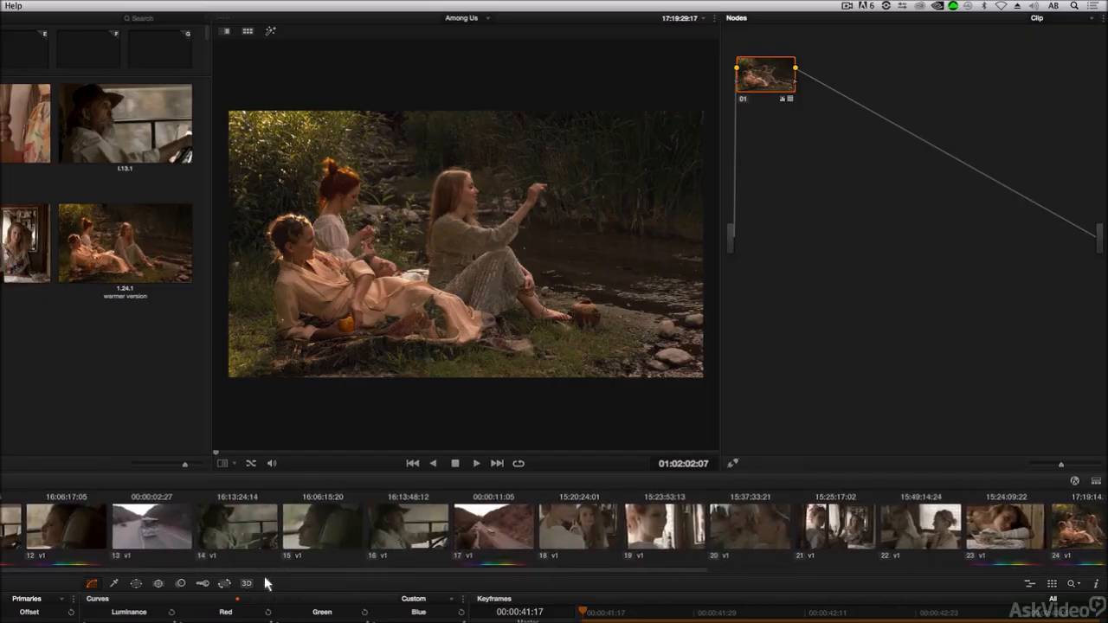
left_click(509, 525)
left_click_drag(232, 452, 619, 458)
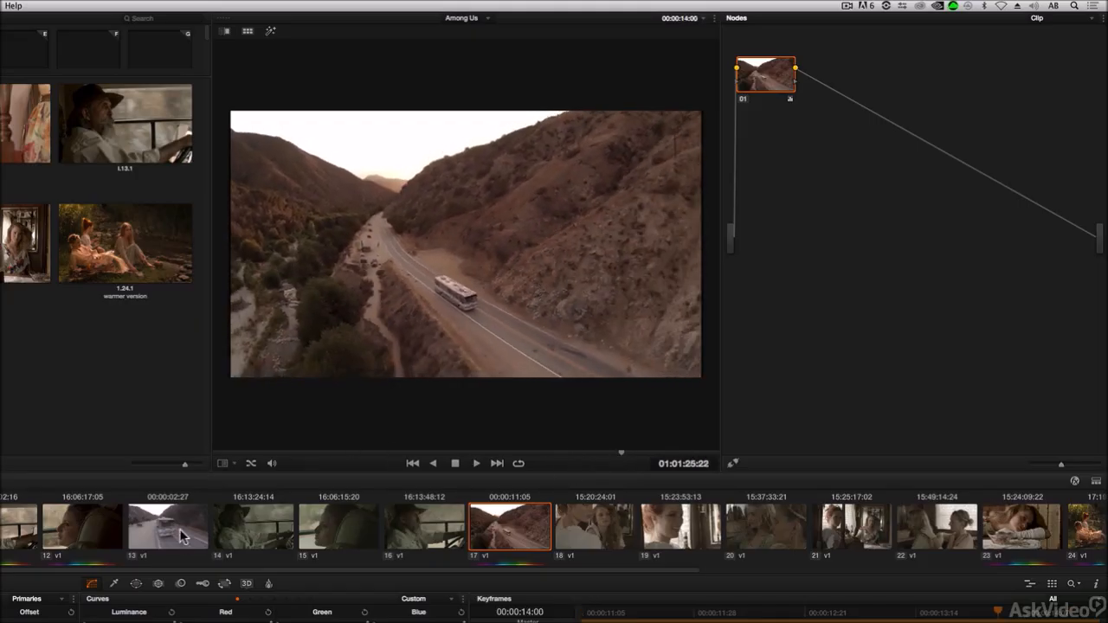
left_click(179, 528)
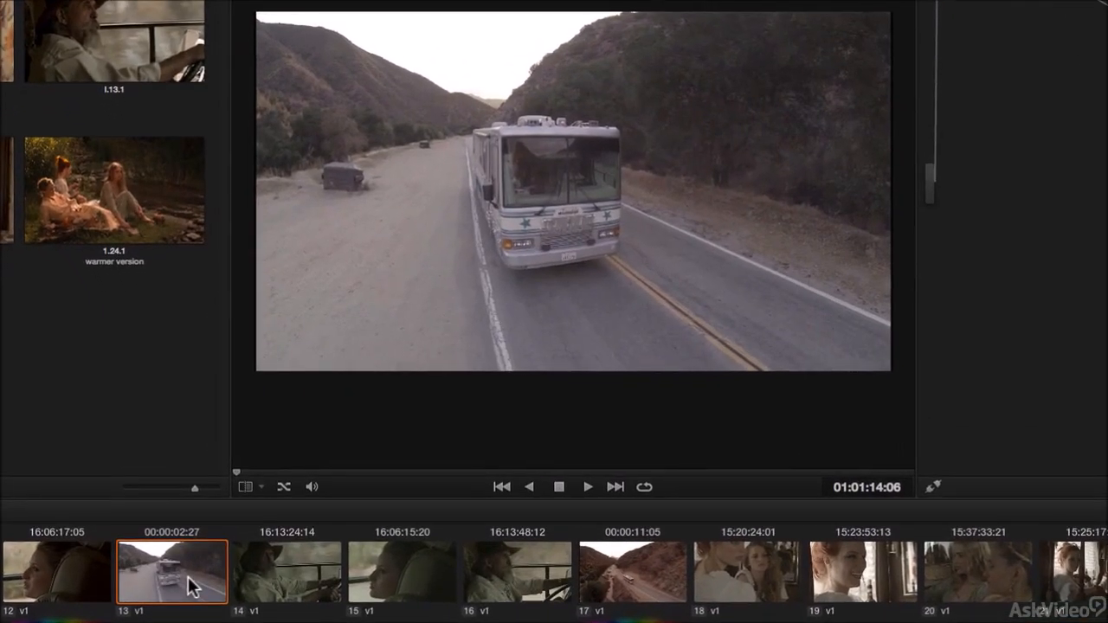
middle_click(638, 582)
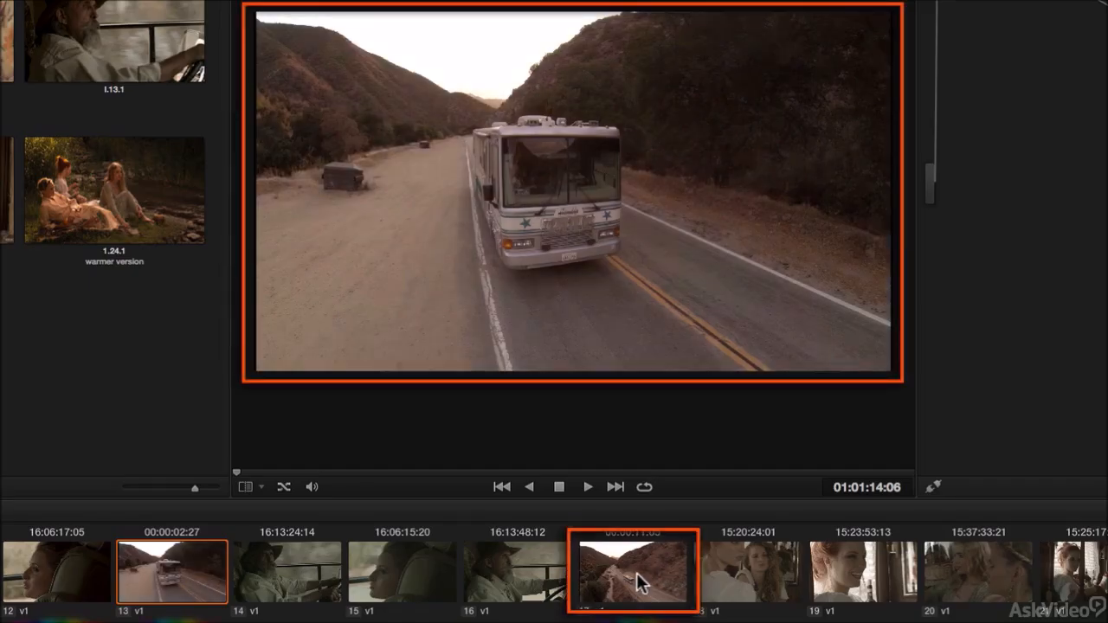
left_click(636, 573)
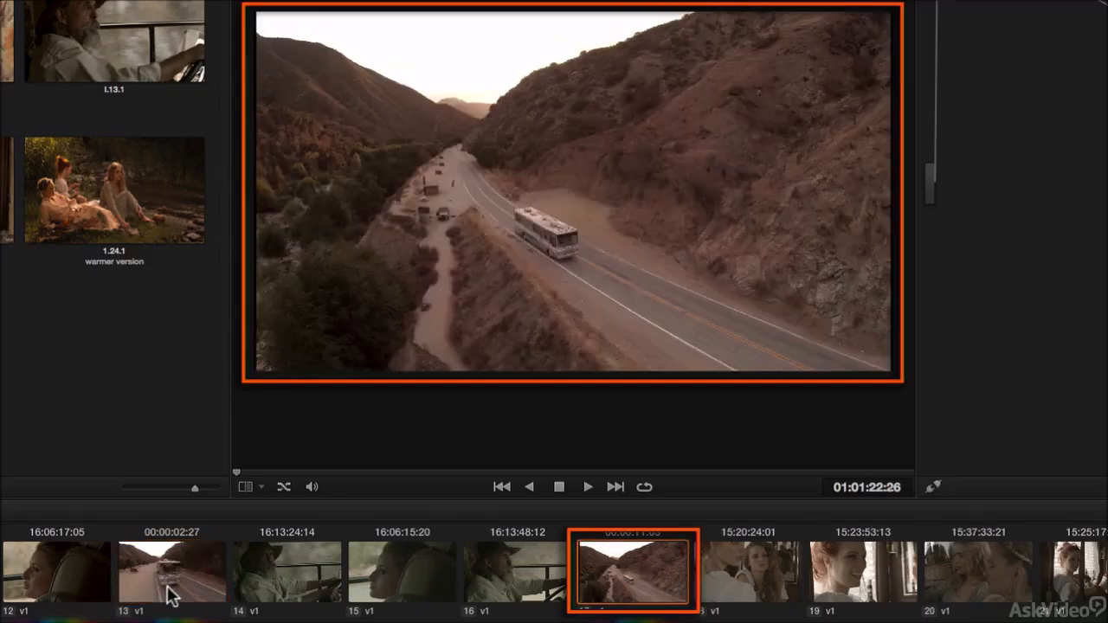
left_click(169, 594)
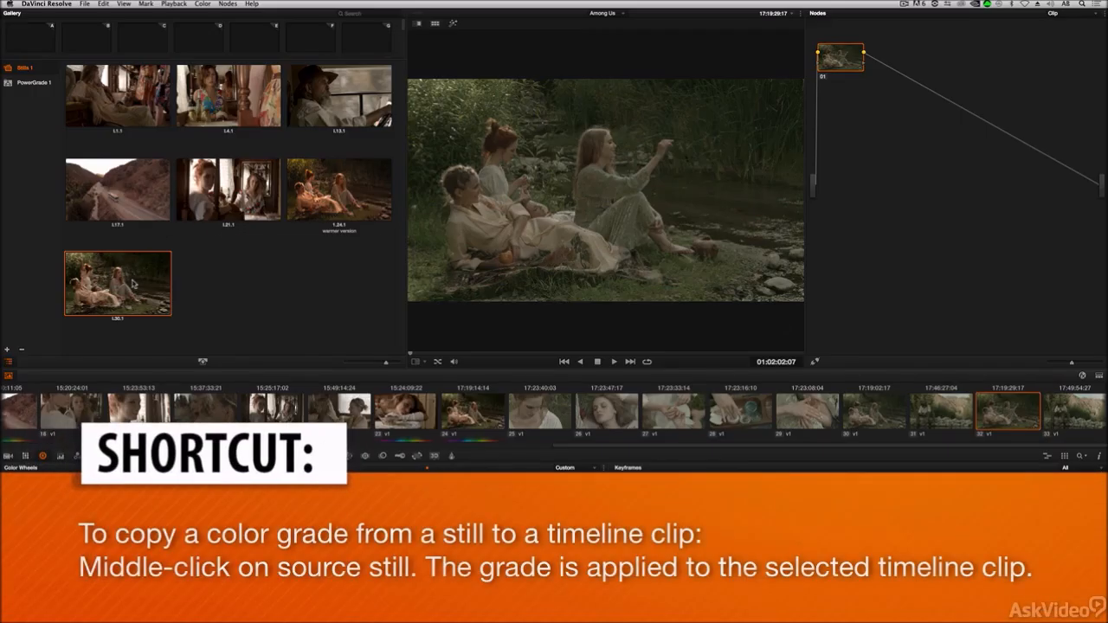
Step: Apply the grade of gallery still 1.30.1 to clip 32 and try the warmer version still 1.24.1 on it
middle_click(133, 282)
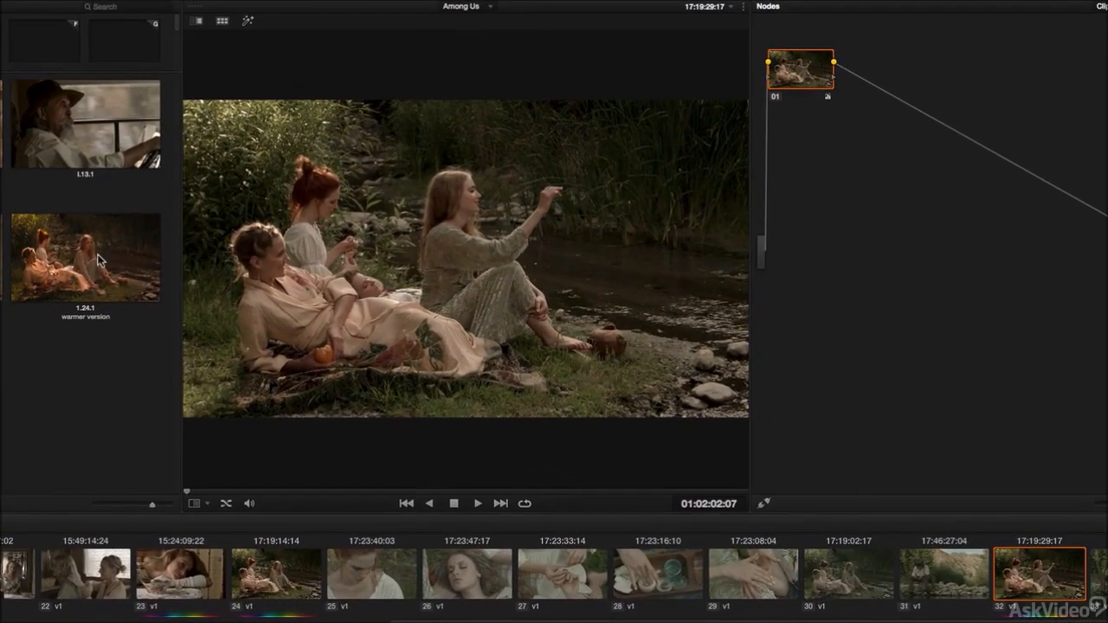
left_click(96, 260)
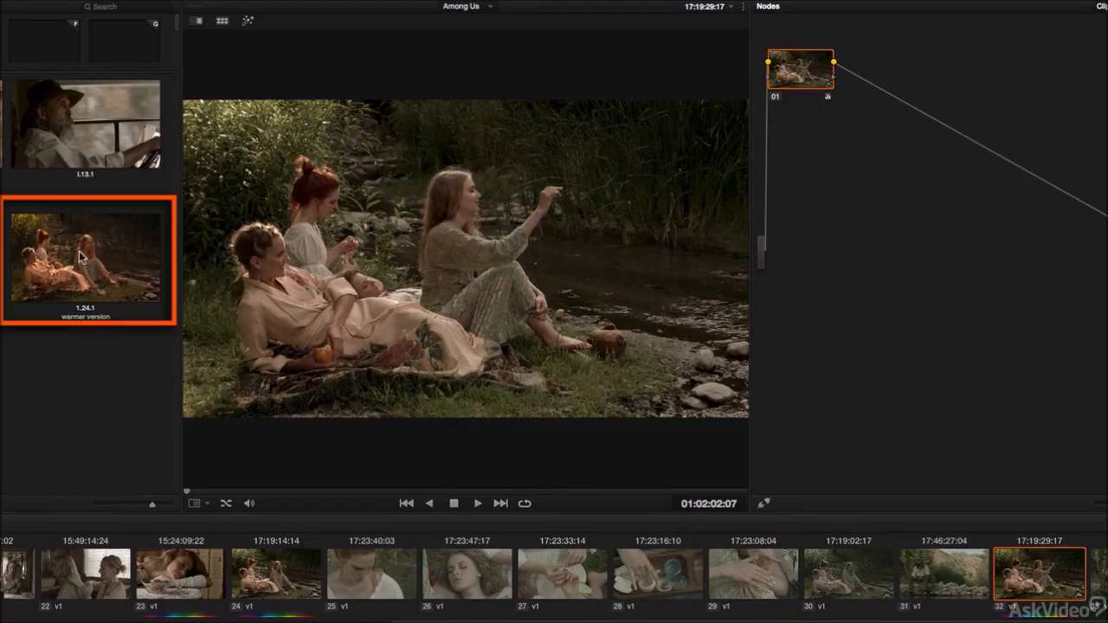
double_click(87, 262)
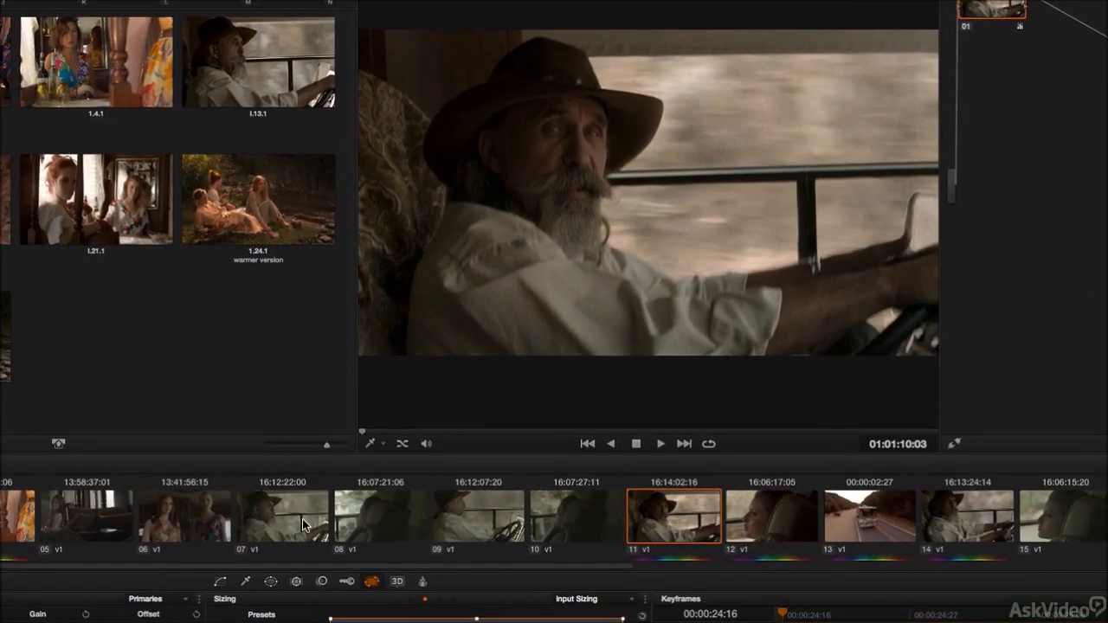
Step: Try the grade of clip 11 on driver clip 7 and reset all of clip 7's grades and nodes
left_click(367, 411)
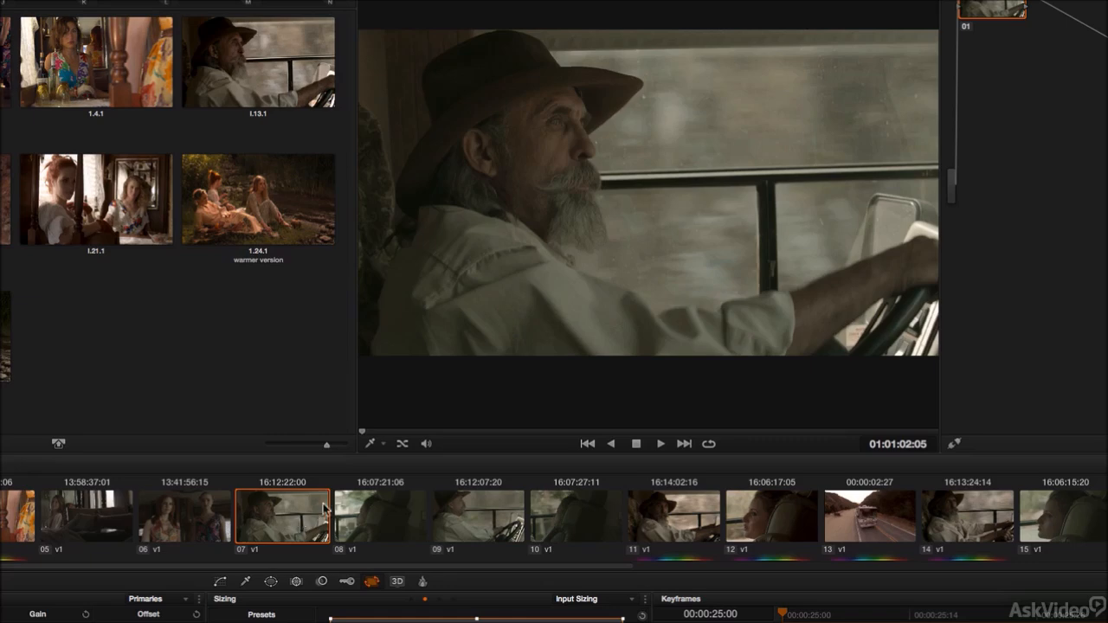
middle_click(658, 518)
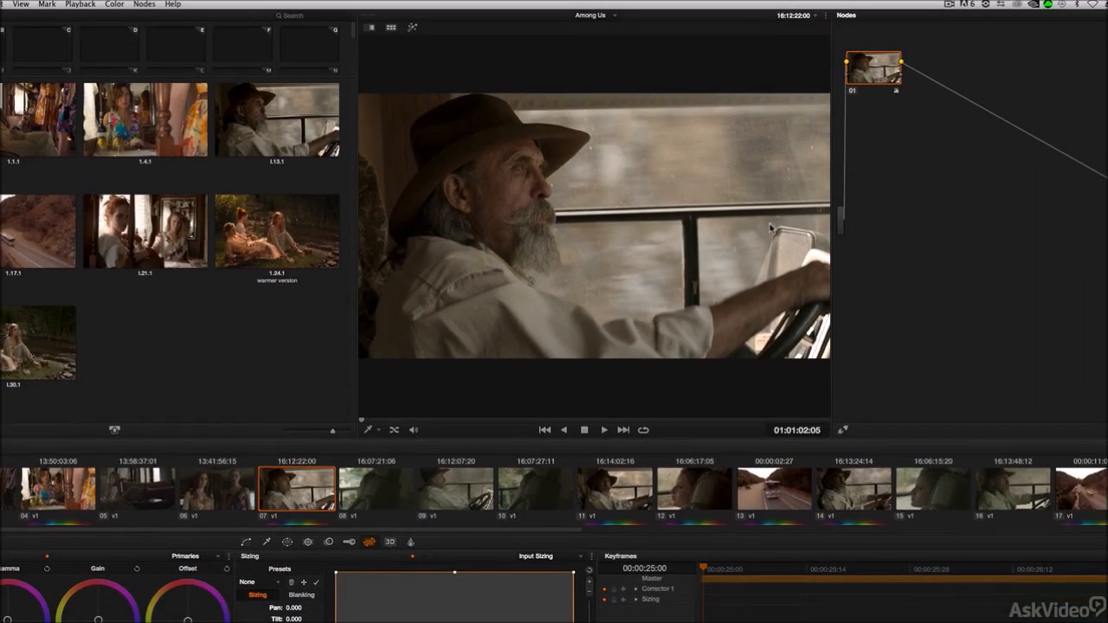
right_click(907, 194)
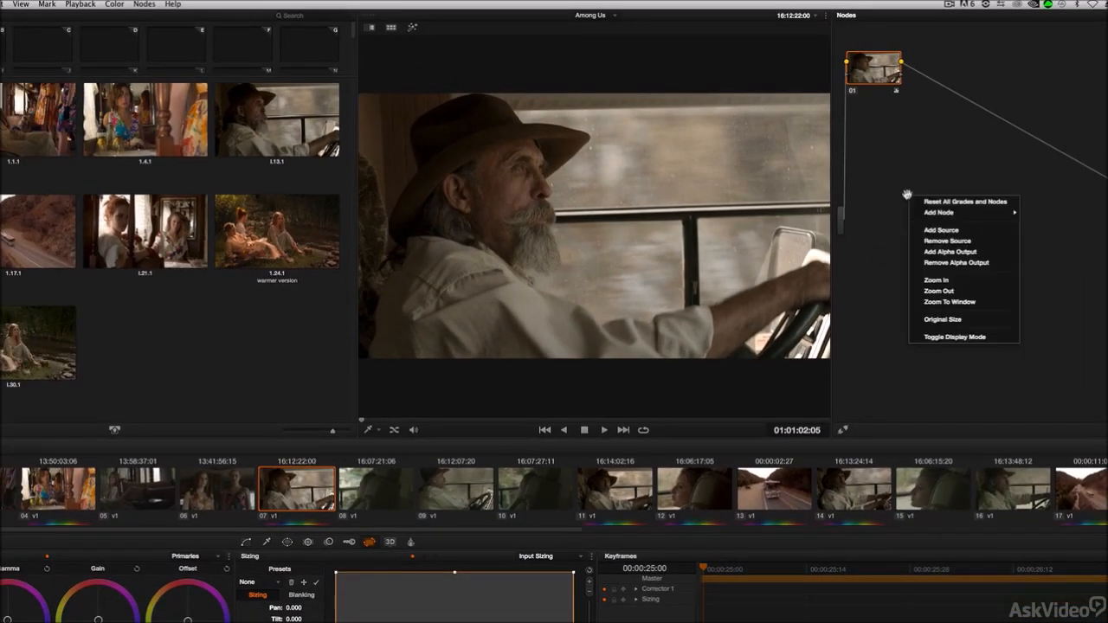
left_click(926, 200)
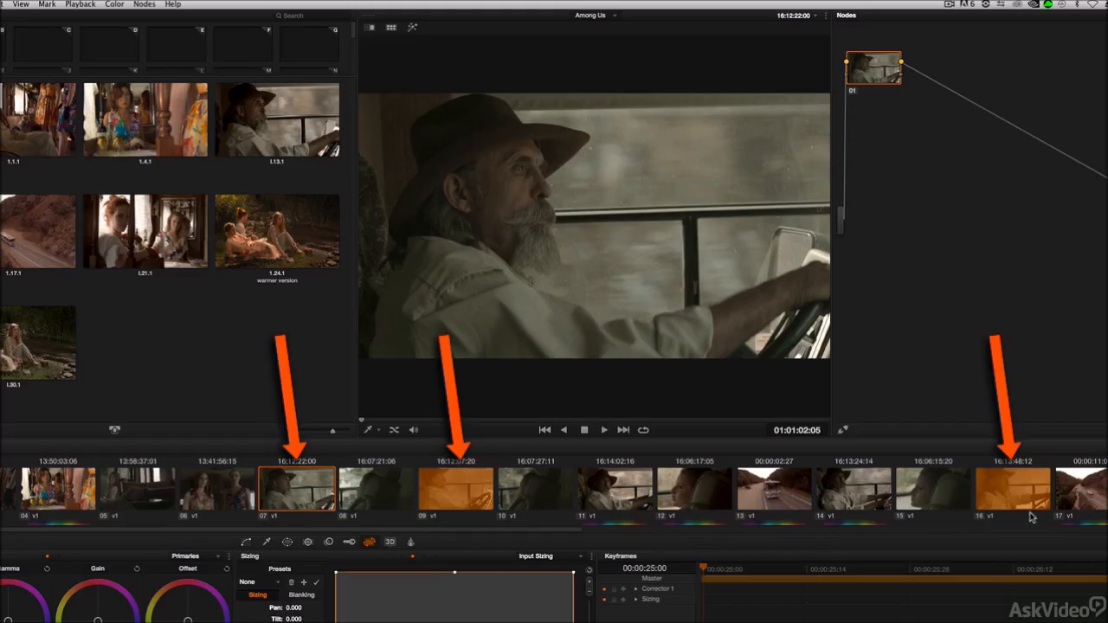
Step: Apply the grade of gallery still 1.13.1 to the matching driver clips 7, 9 and 16
double_click(281, 130)
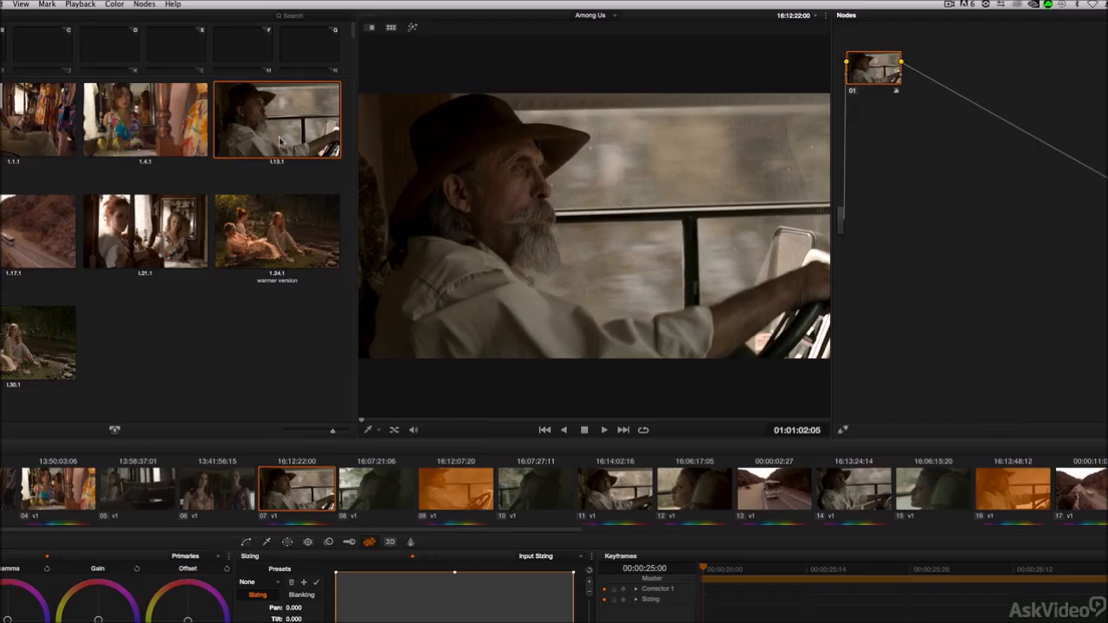
left_click(458, 500)
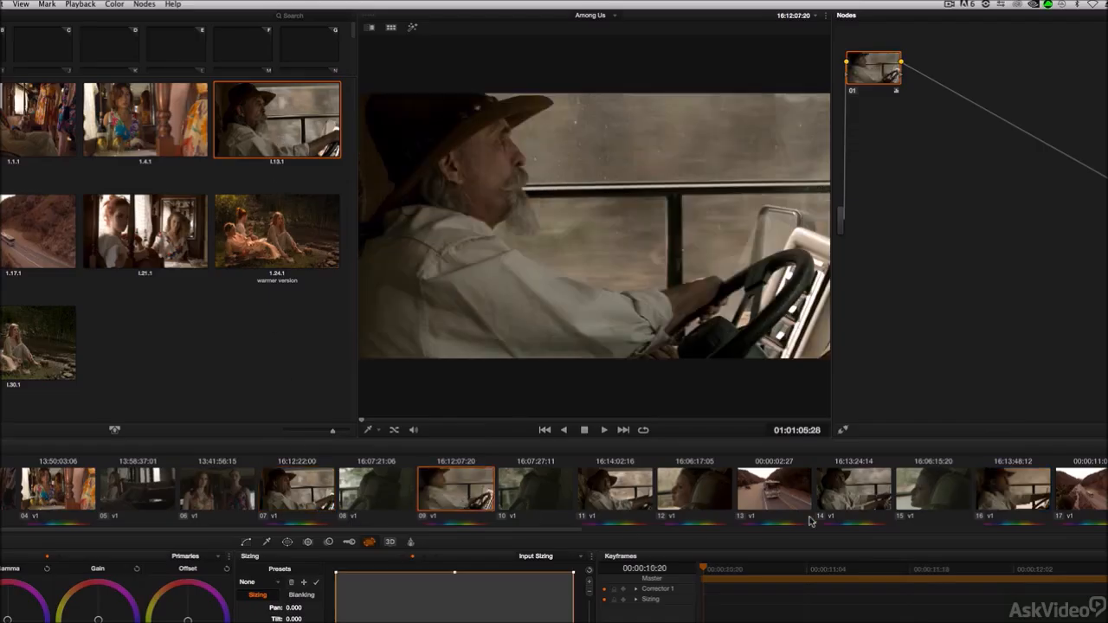
left_click(1012, 487)
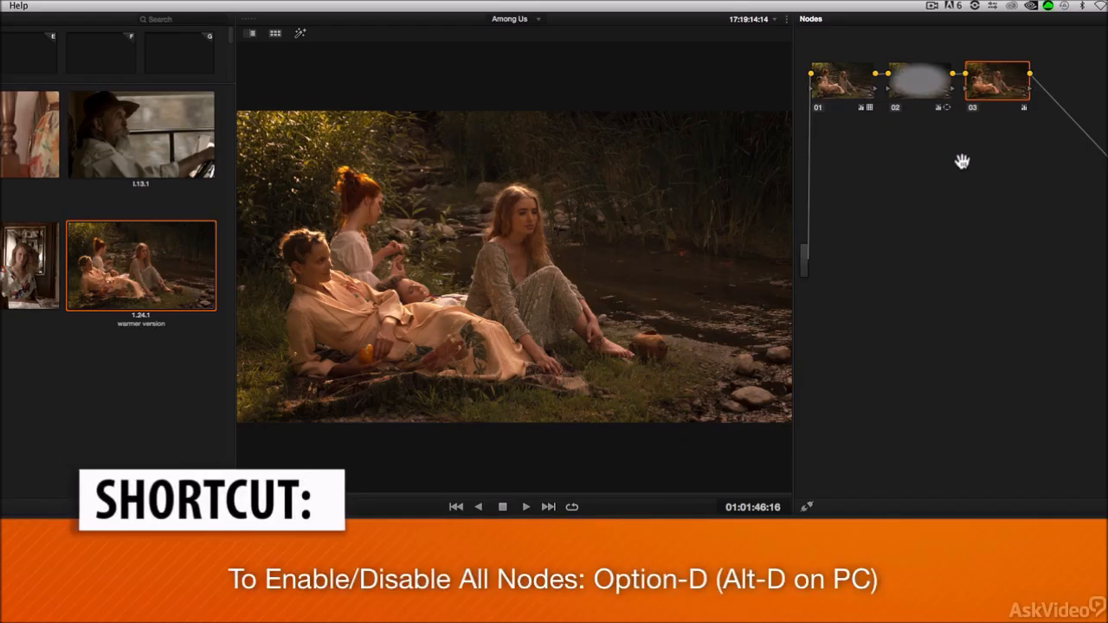
Step: Disable all nodes of riverside clip 24 and re-enable nodes 01, 02 and 03 one at a time to examine each contribution
key("alt+d")
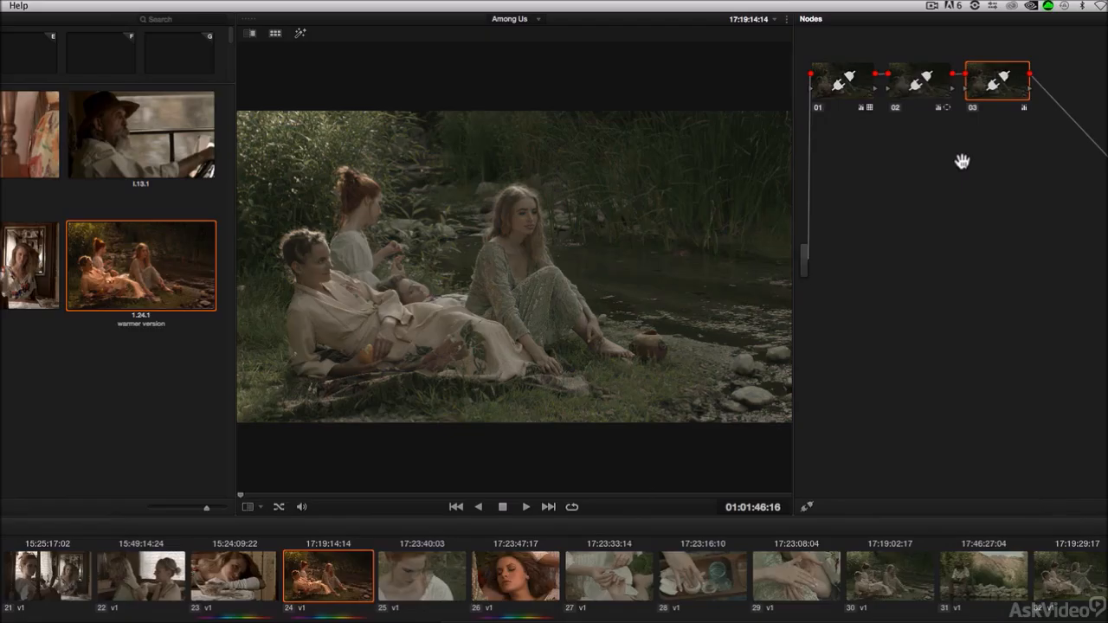
left_click(817, 109)
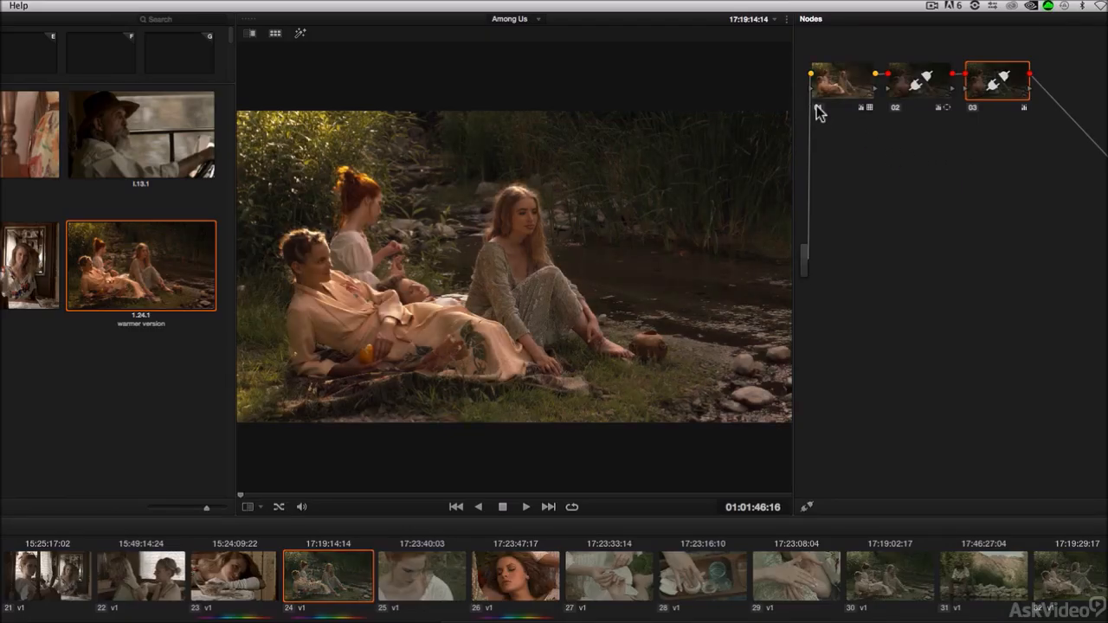
left_click(895, 108)
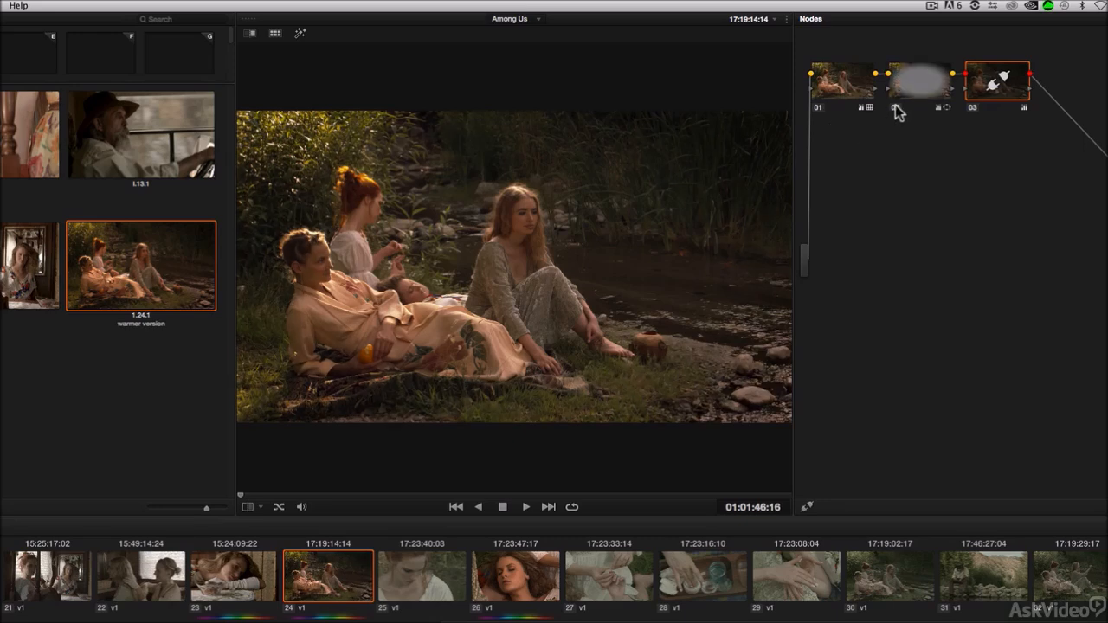
left_click(971, 111)
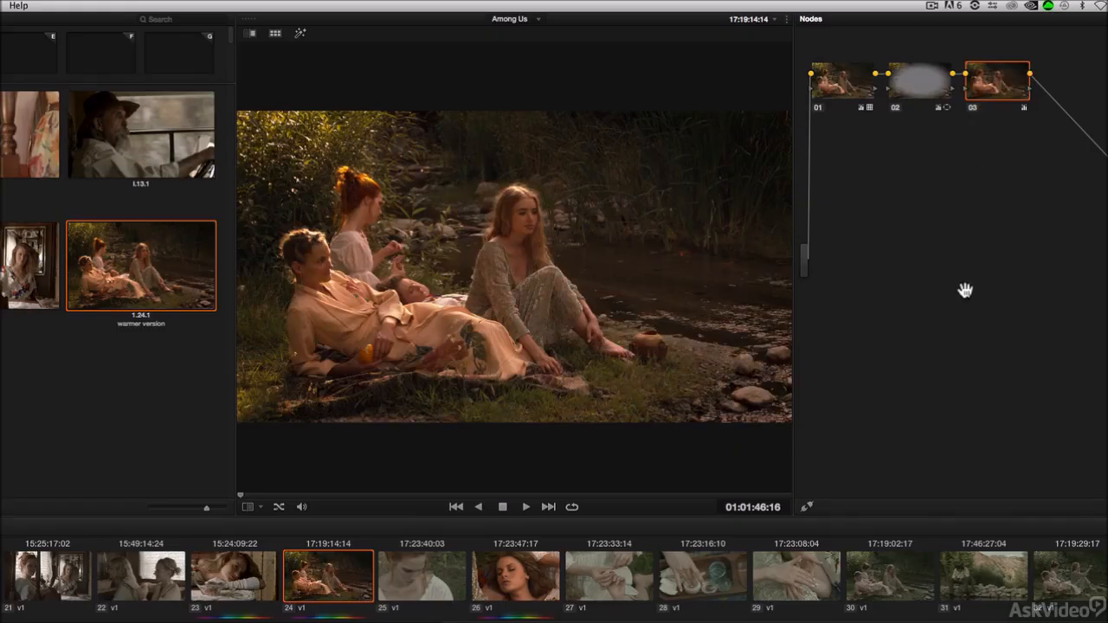
Step: Try the full grade of warmer version still 1.24.1 on close-up clip 26 and undo it
left_click(522, 585)
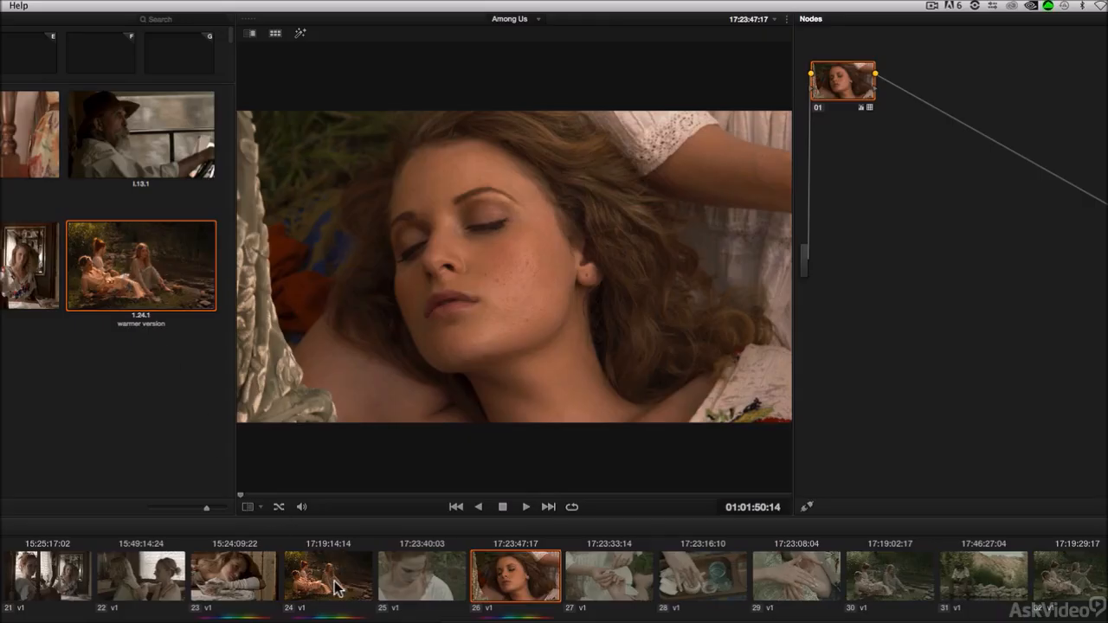
double_click(144, 273)
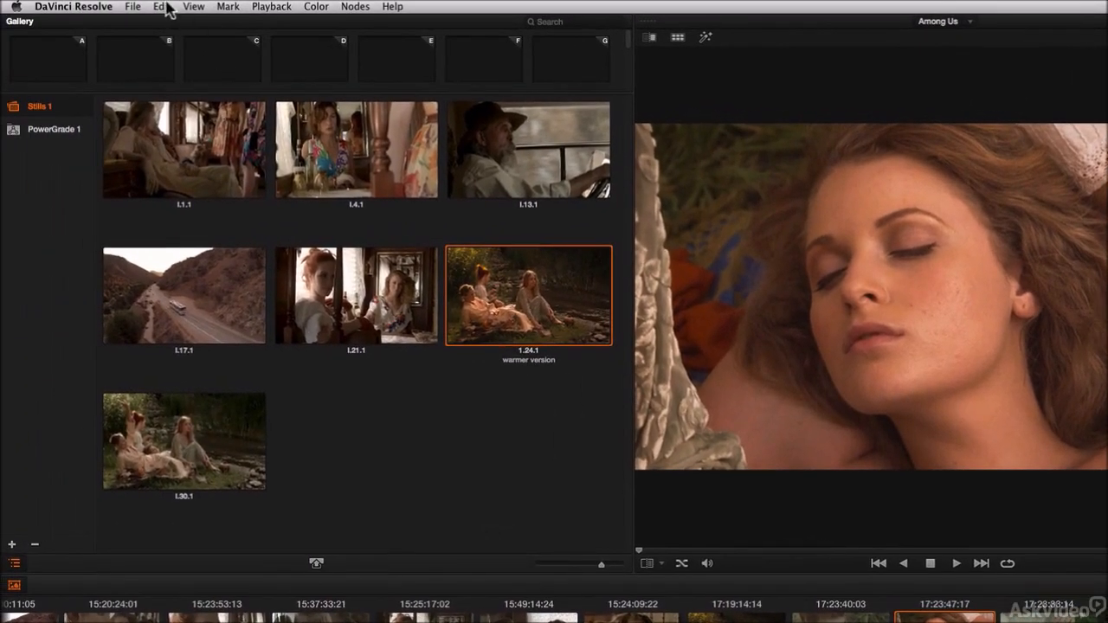
left_click(161, 7)
left_click(166, 22)
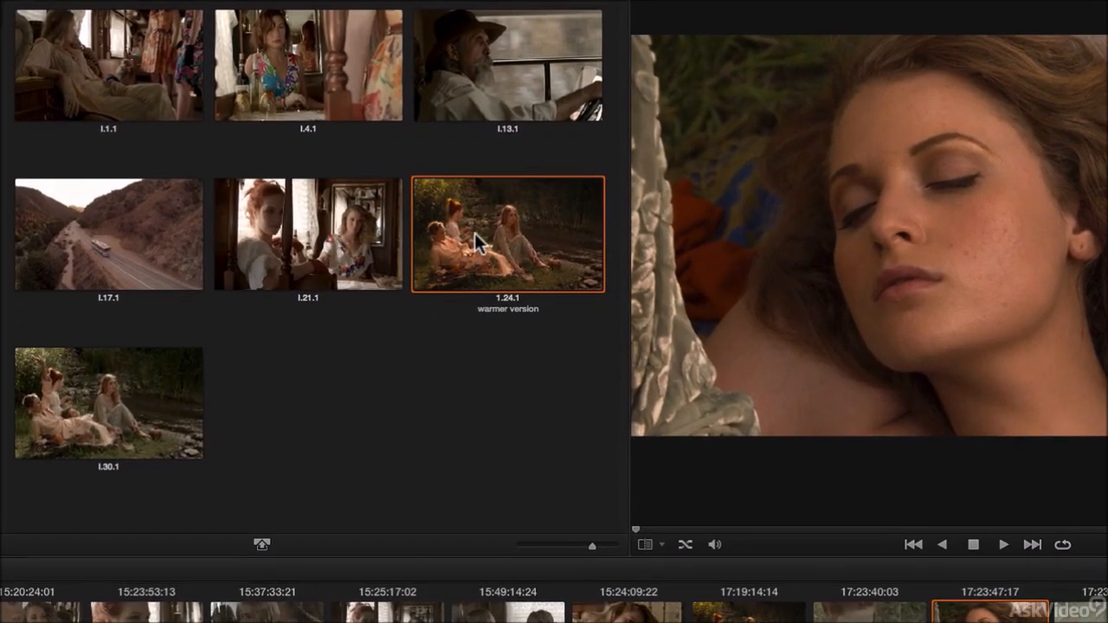
Step: Append only nodes 02 and 03 from still 1.24.1's node graph to clip 26's grade, and compare the shot with clip 24
right_click(474, 233)
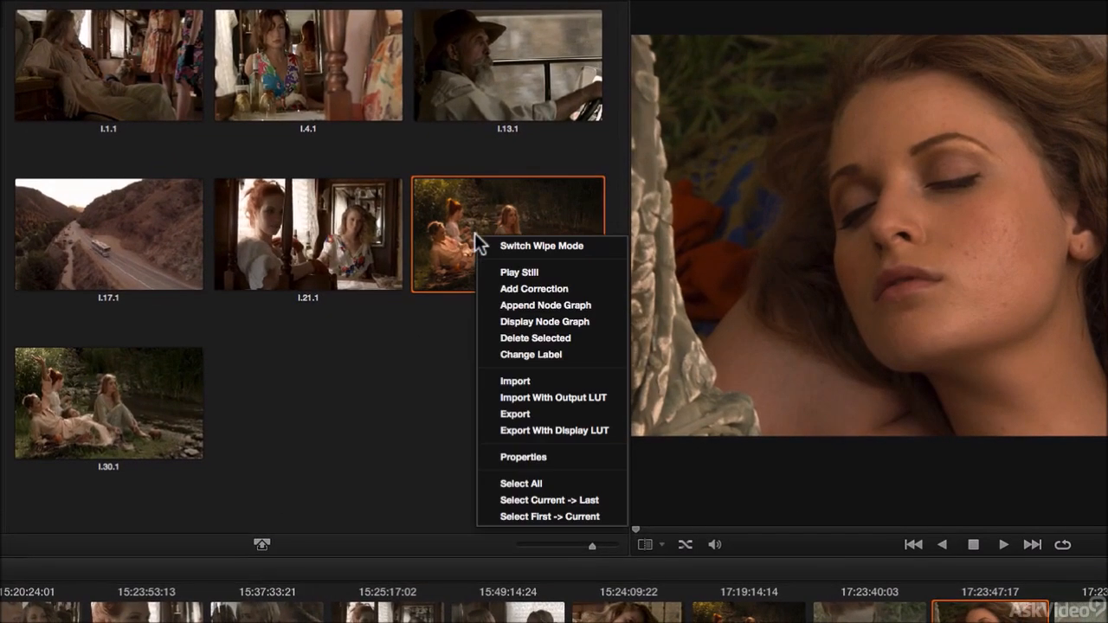
left_click(497, 322)
left_click_drag(768, 237, 318, 160)
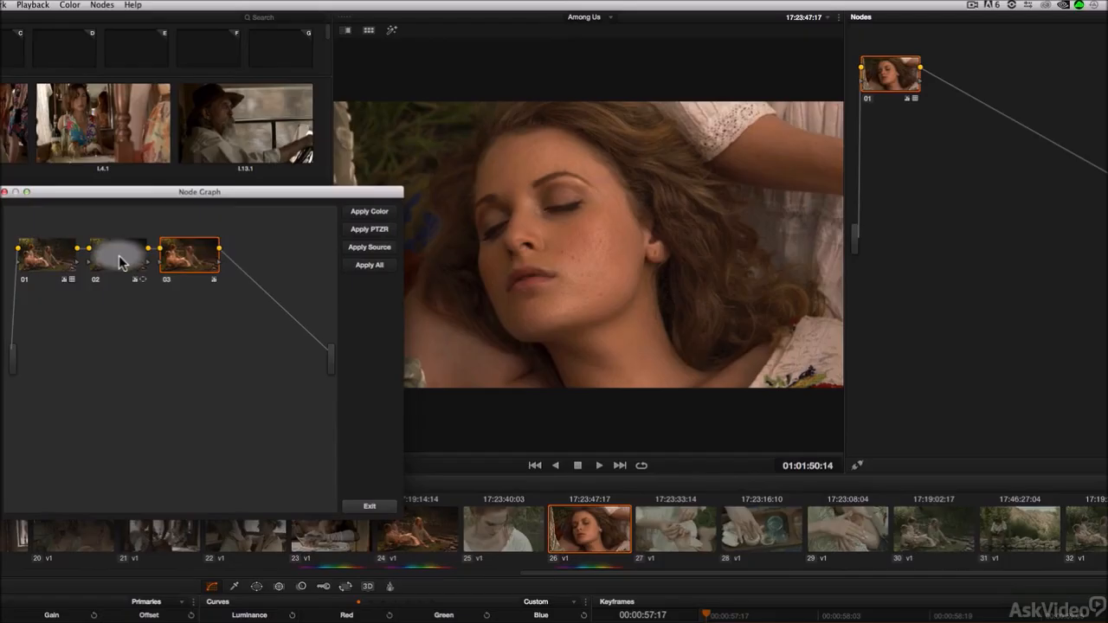
left_click(120, 261)
left_click_drag(118, 255, 984, 106)
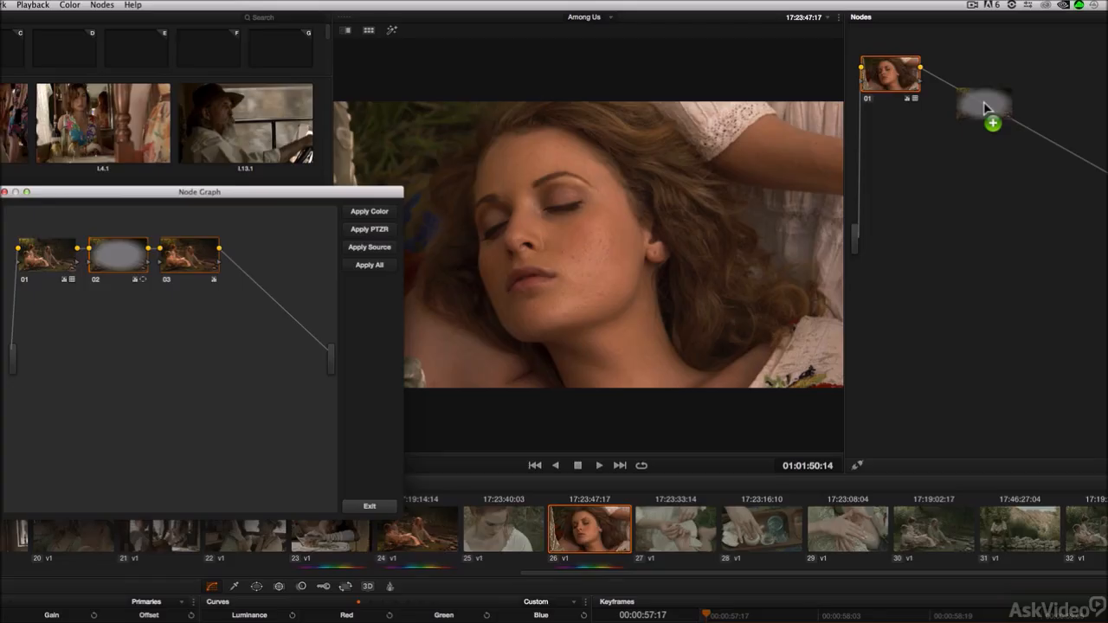
left_click_drag(983, 105, 987, 83)
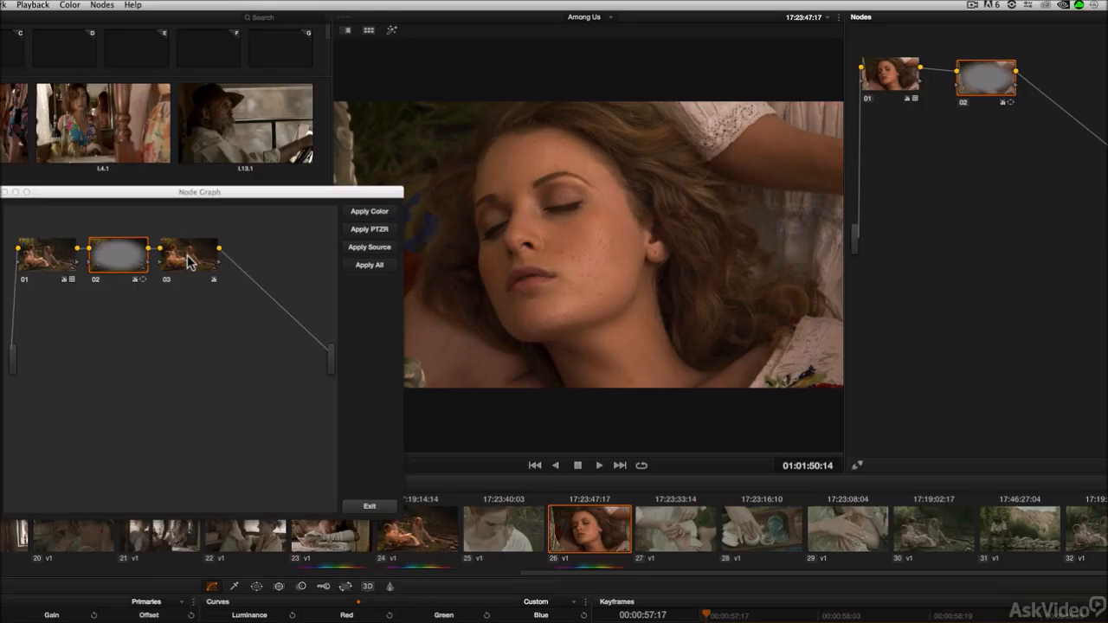
left_click_drag(188, 262, 1078, 123)
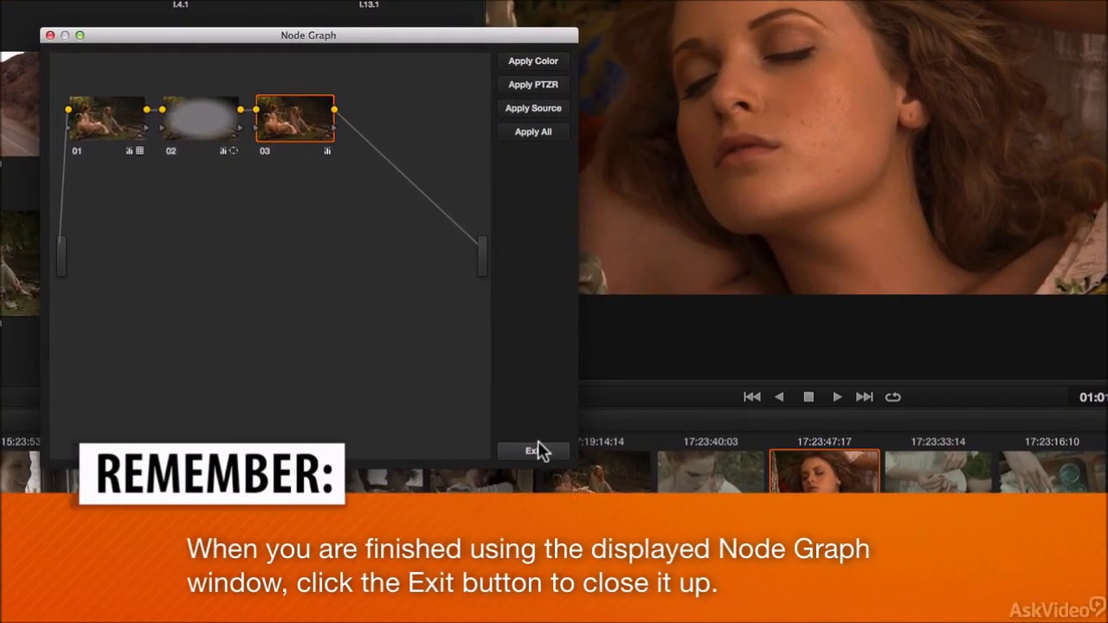
left_click(537, 443)
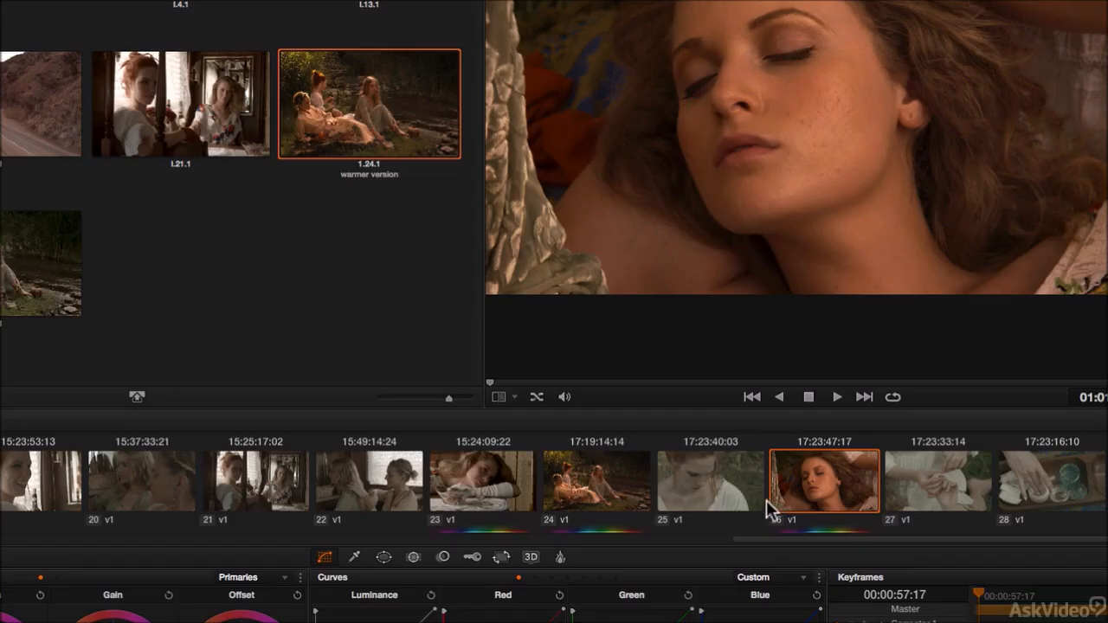
left_click(602, 483)
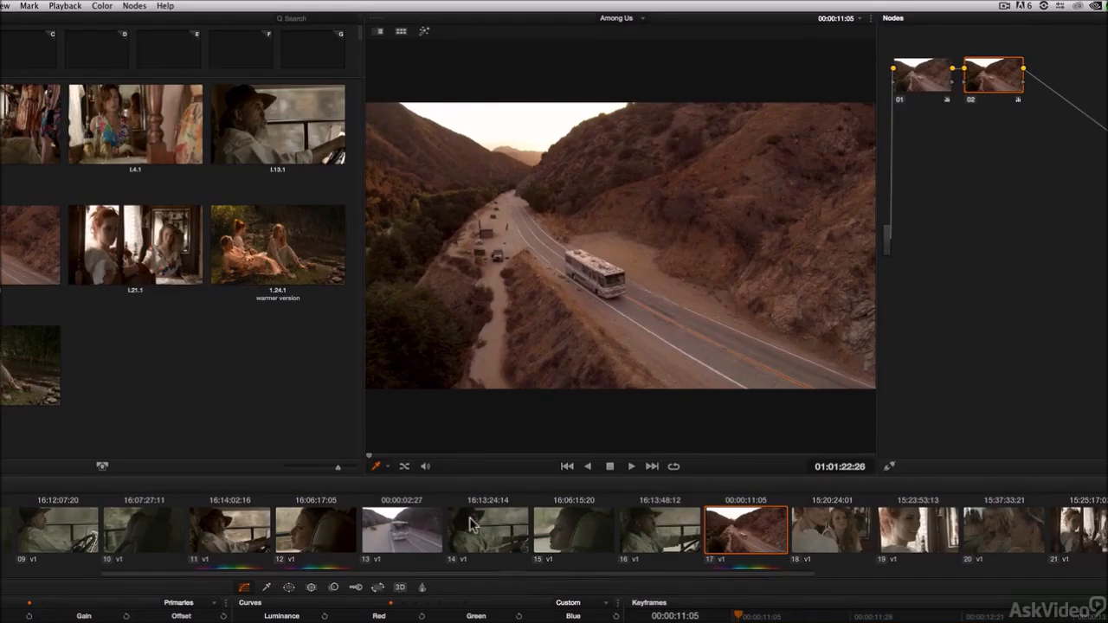
Step: Try the grade of canyon road clip 17 on bus clip 13 and reset all of clip 13's grades and nodes
left_click(408, 535)
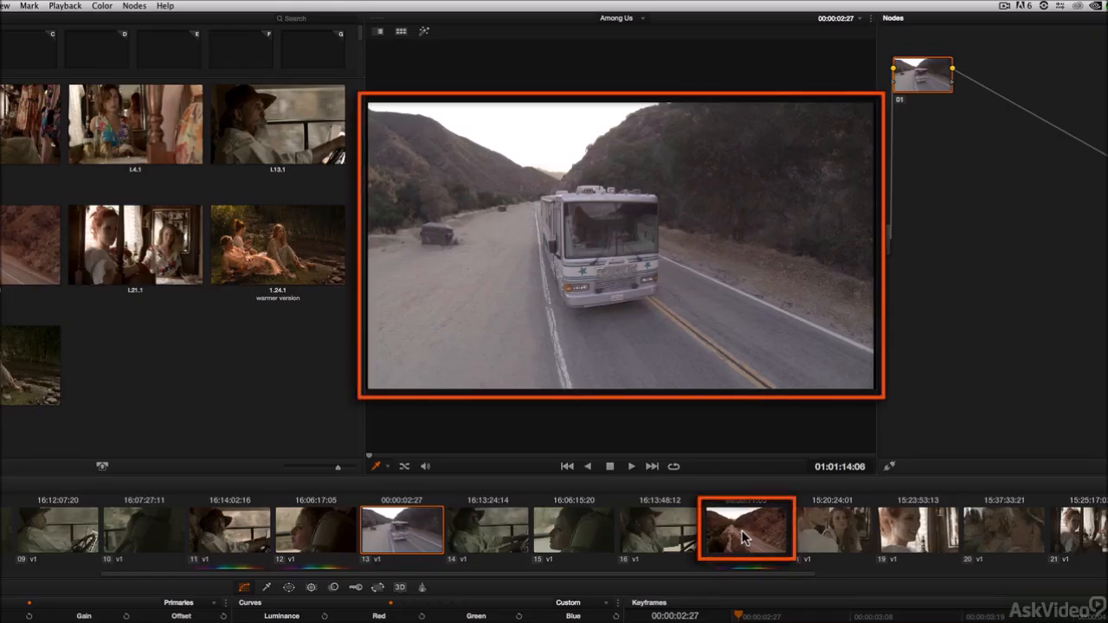
middle_click(742, 537)
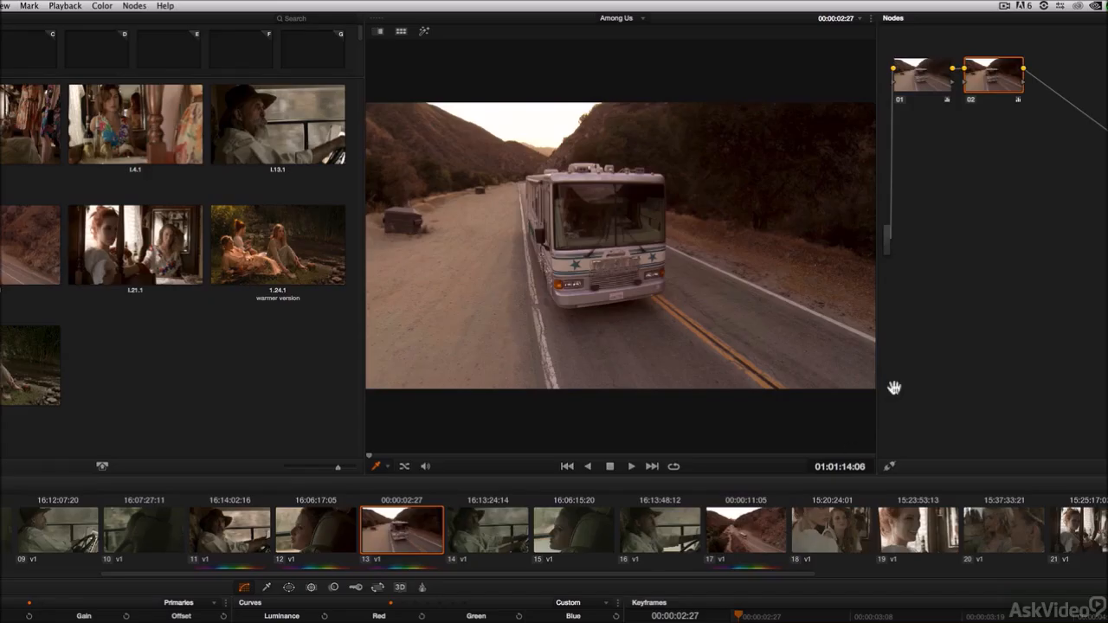
right_click(961, 190)
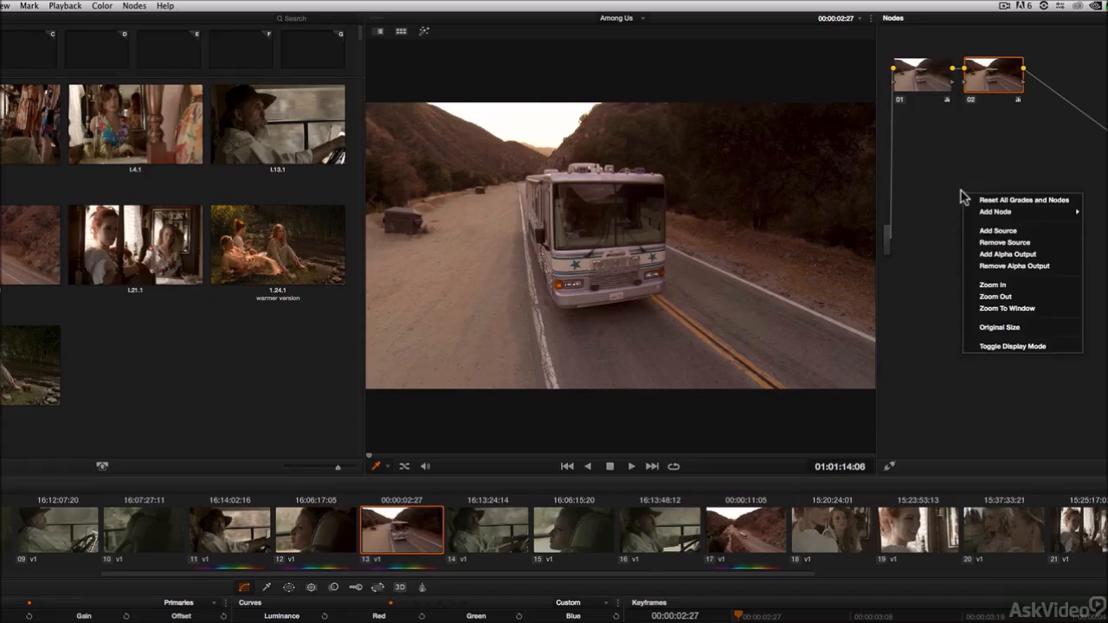
left_click(982, 200)
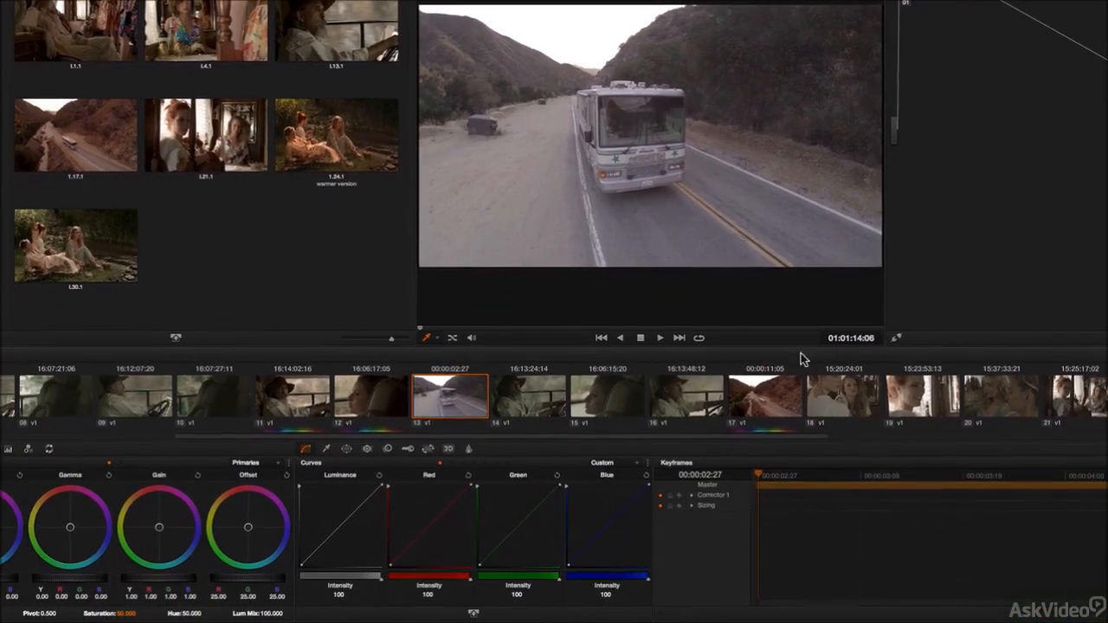
Step: Compare the input sizing of clips 17 and 13, and try clip 17's grade on clip 13 again before removing it
left_click(755, 544)
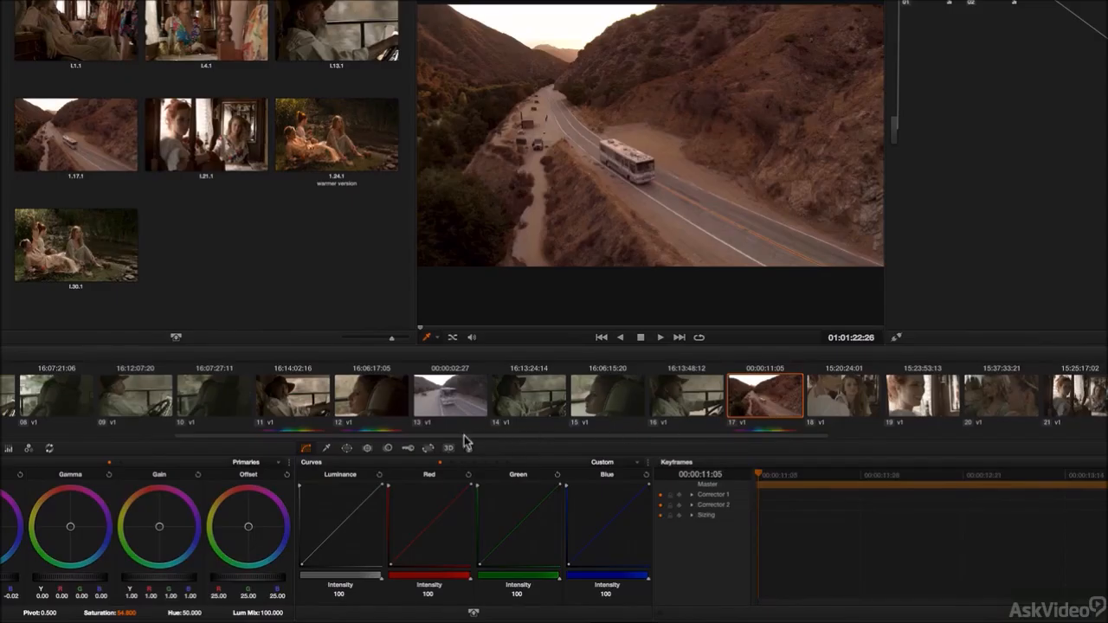
left_click(428, 449)
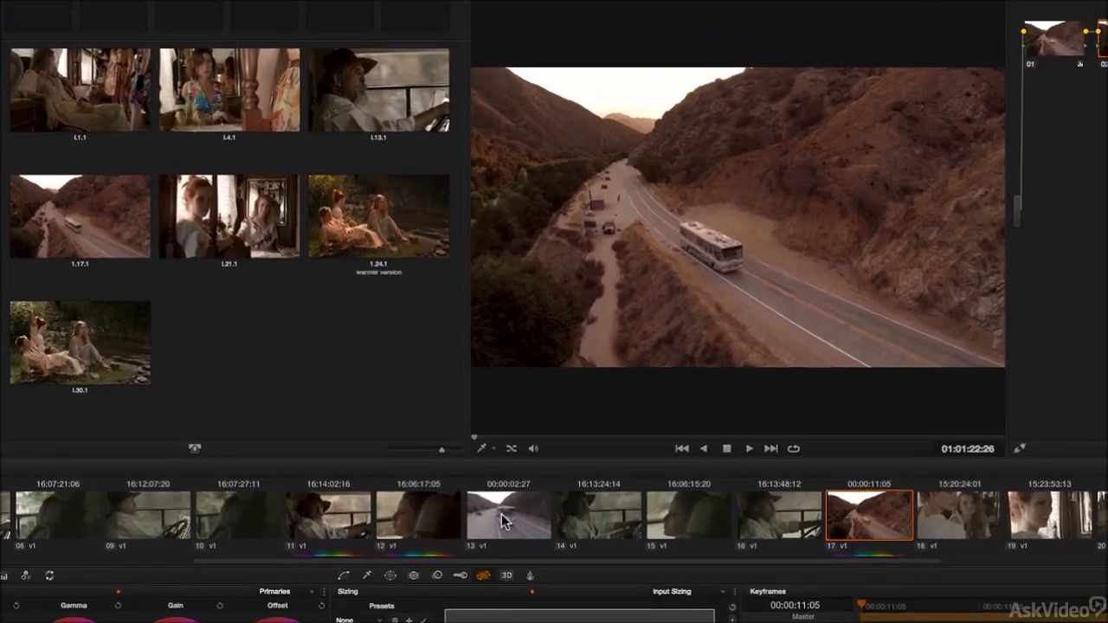
left_click(447, 400)
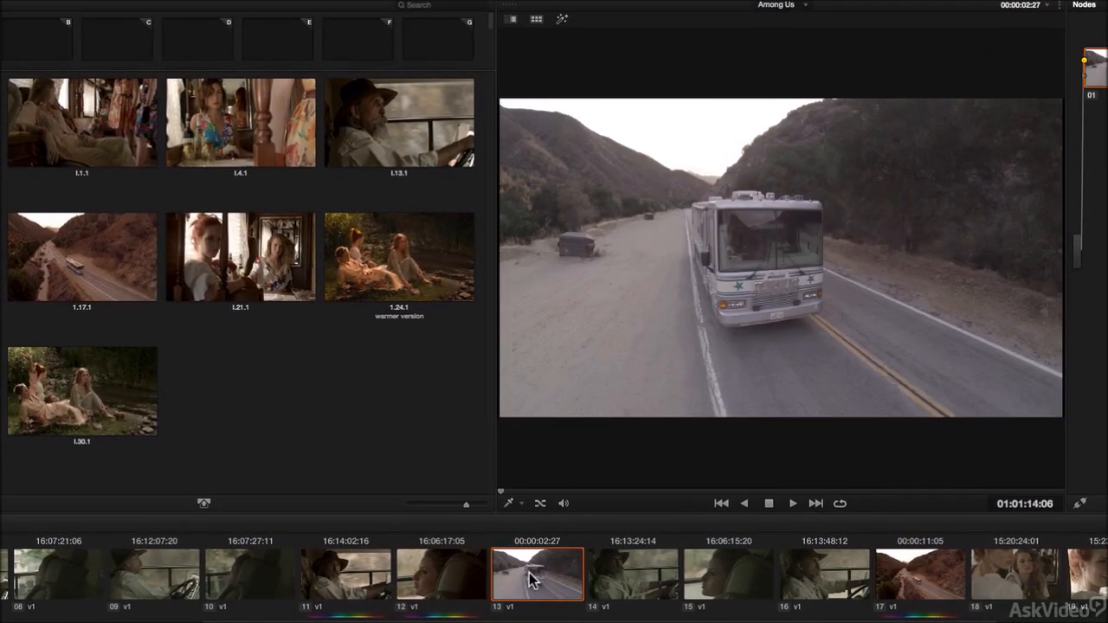
middle_click(924, 582)
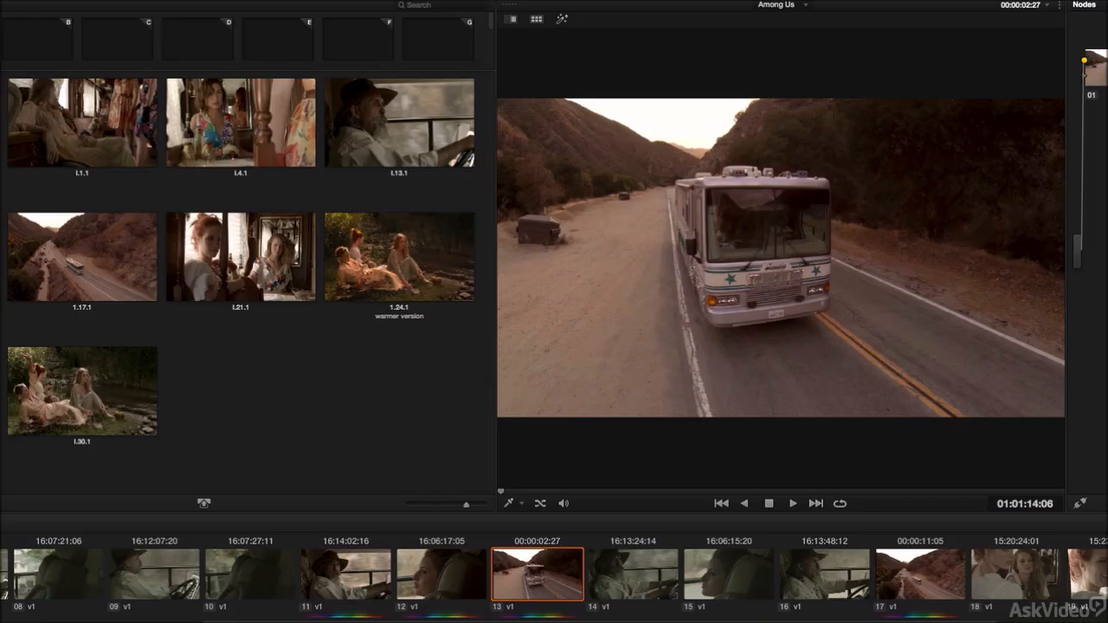
key("shift+d")
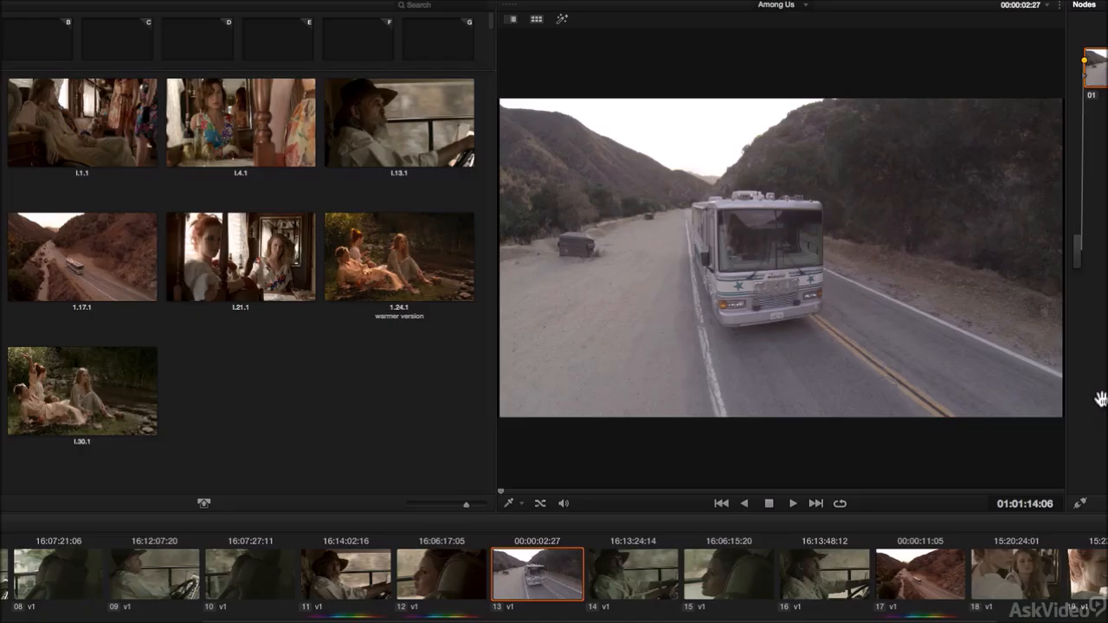
Step: Enable Copy Grade: Preserve Input Sizing for the gallery and check that the option is active
right_click(301, 386)
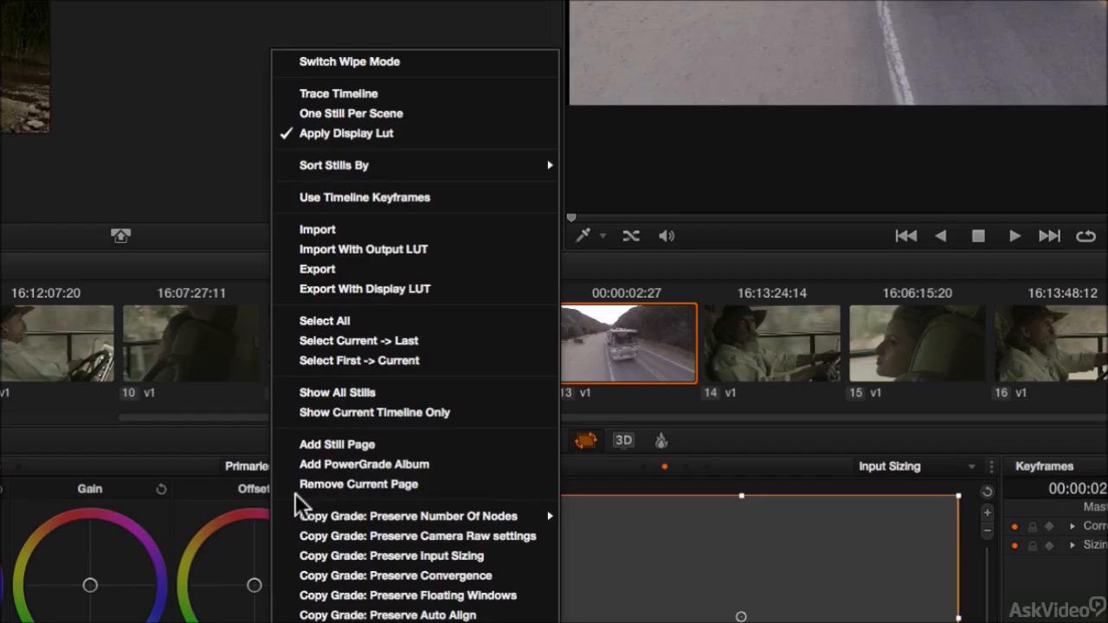
mouse_move(289, 522)
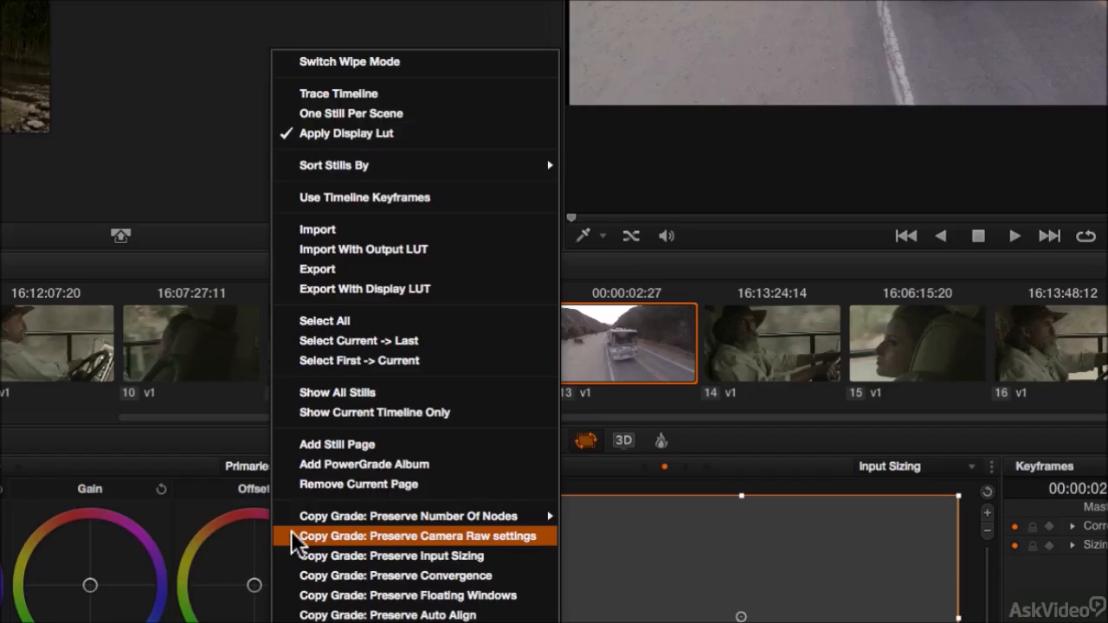
left_click(385, 564)
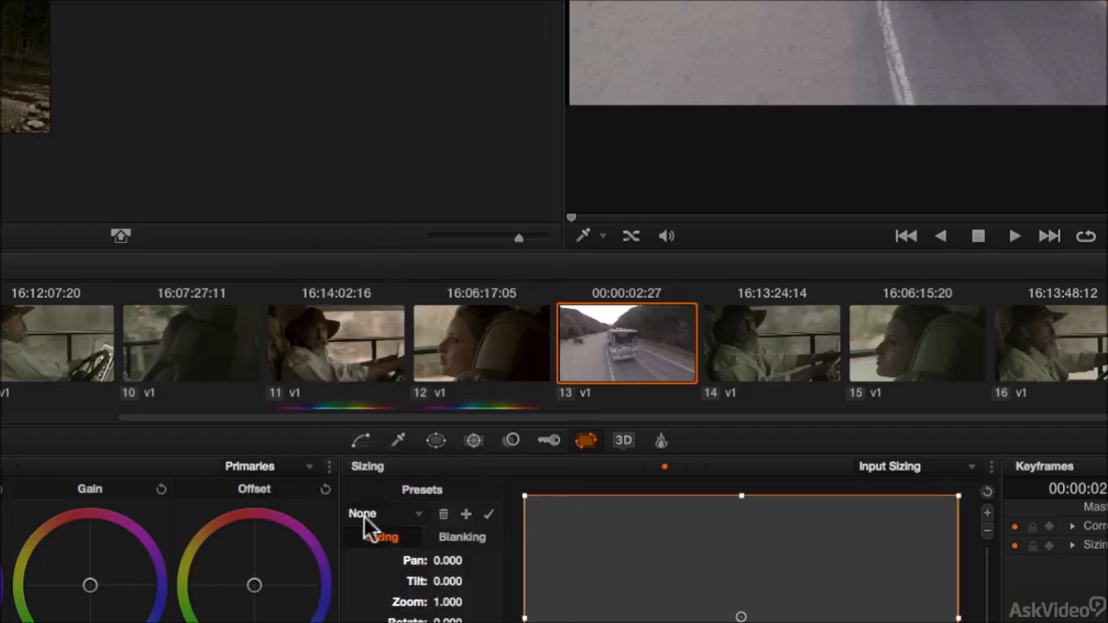
right_click(259, 60)
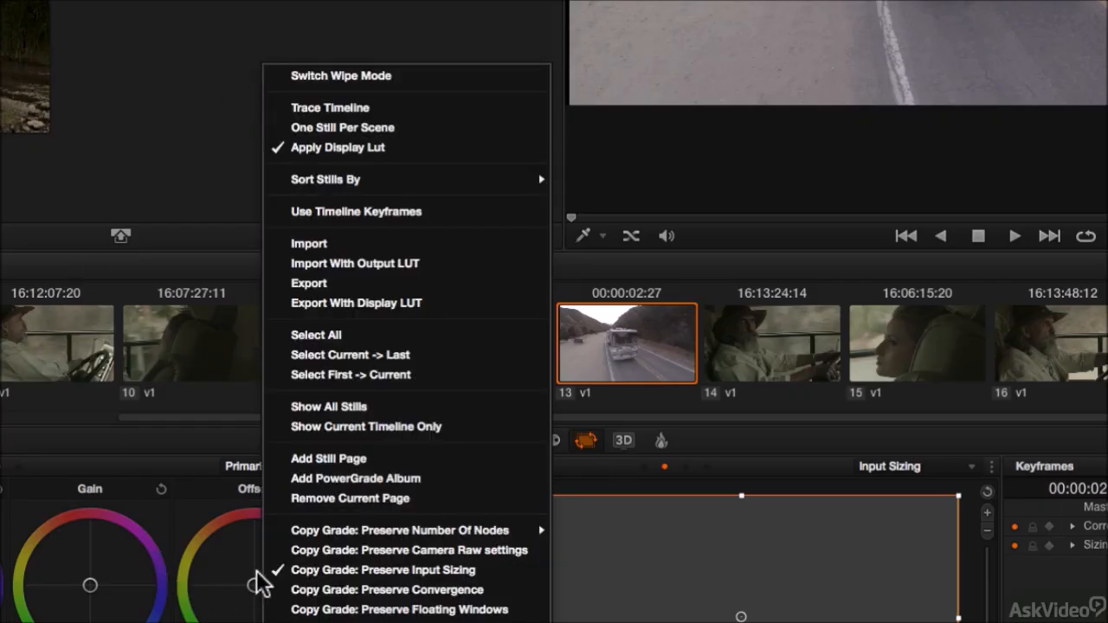
left_click(172, 95)
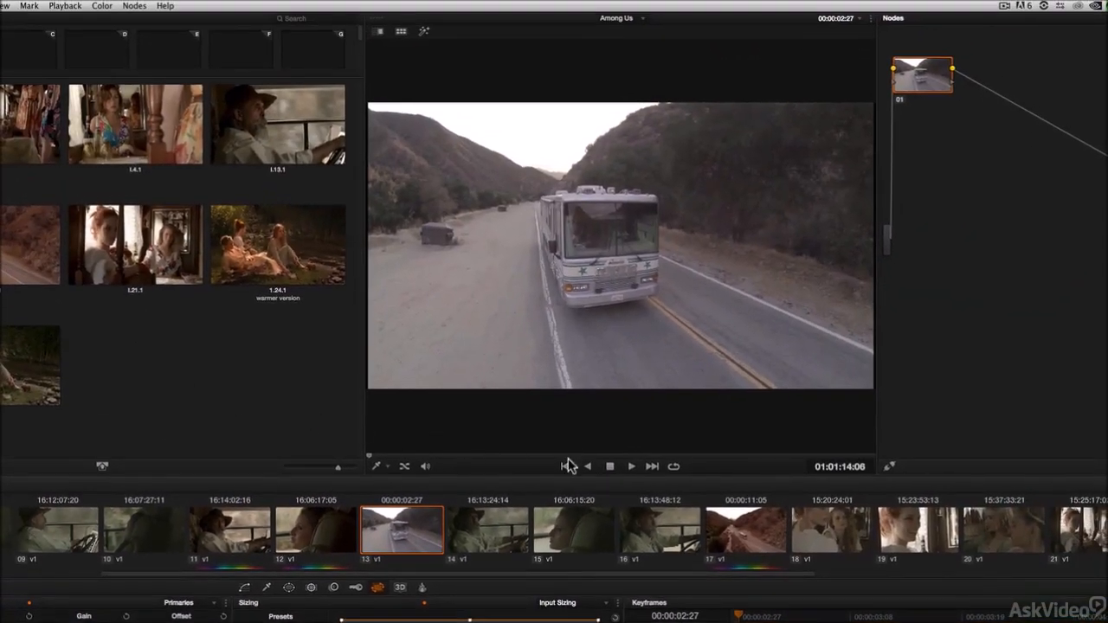
Step: Copy canyon road clip 17's grade to bus clip 13 and check the gallery's Copy Grade: Preserve Input Sizing option
middle_click(744, 536)
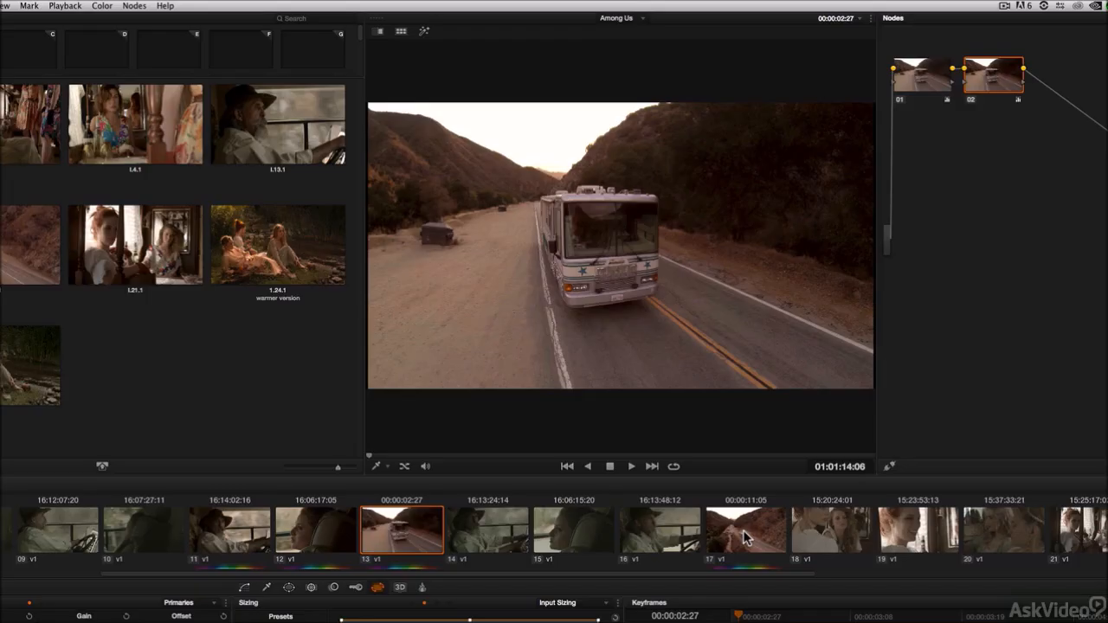
right_click(222, 361)
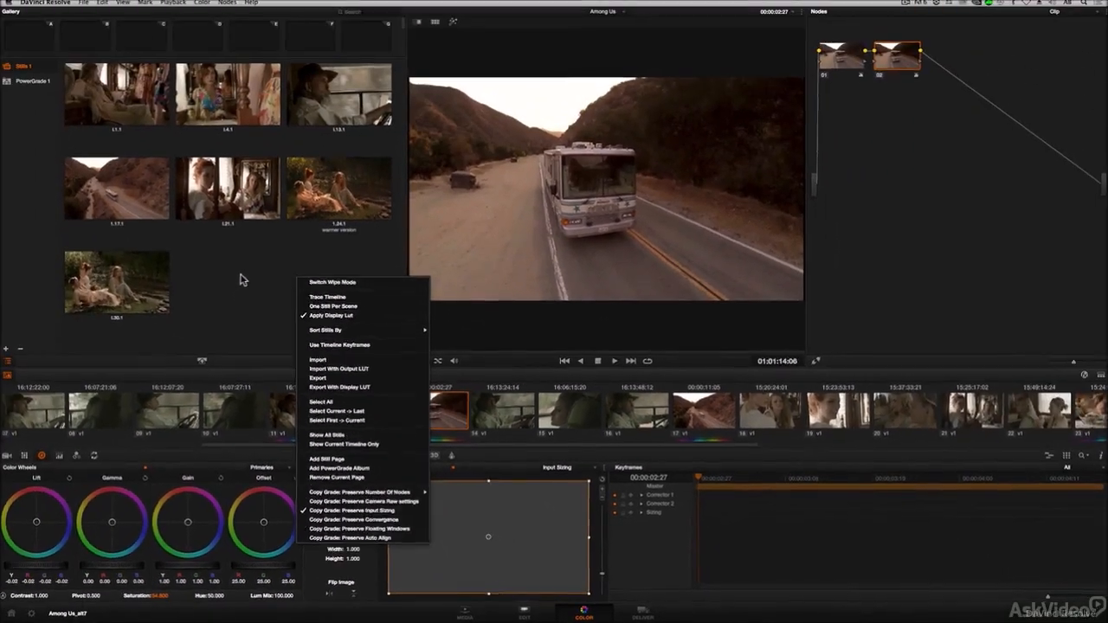
left_click(241, 279)
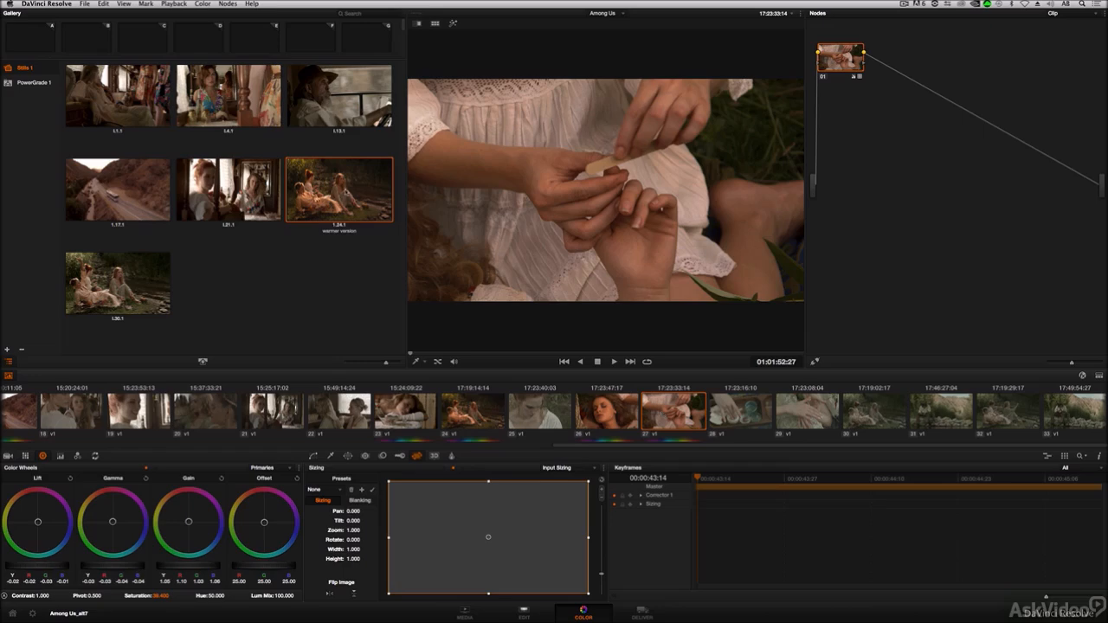
Step: Display the node graph of still 1.24.1 to examine its nodes, and close it
right_click(341, 189)
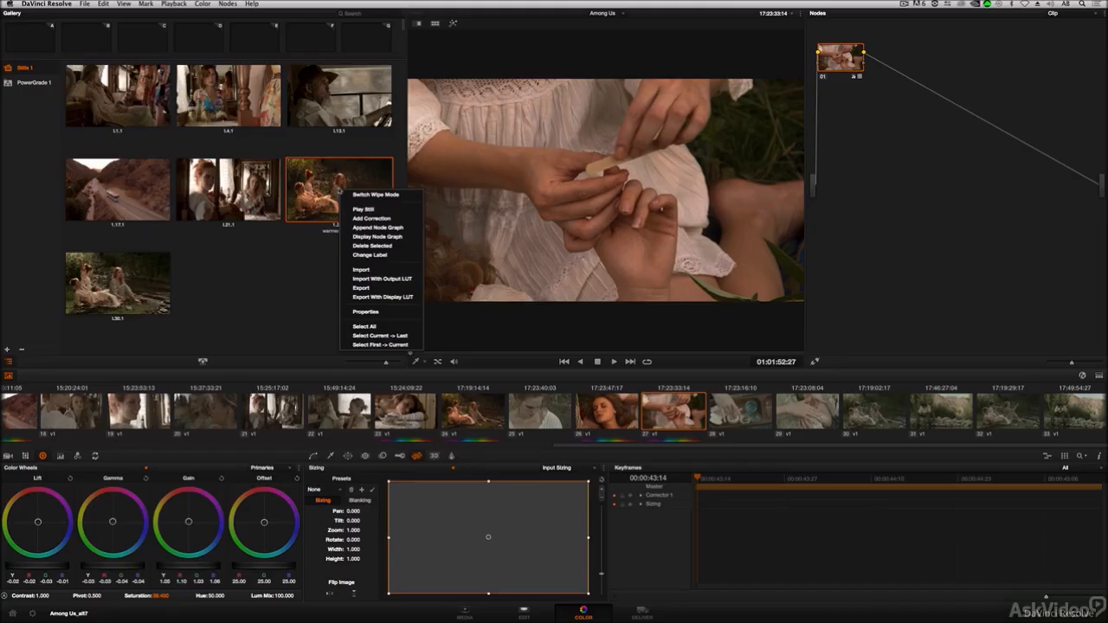
left_click(363, 237)
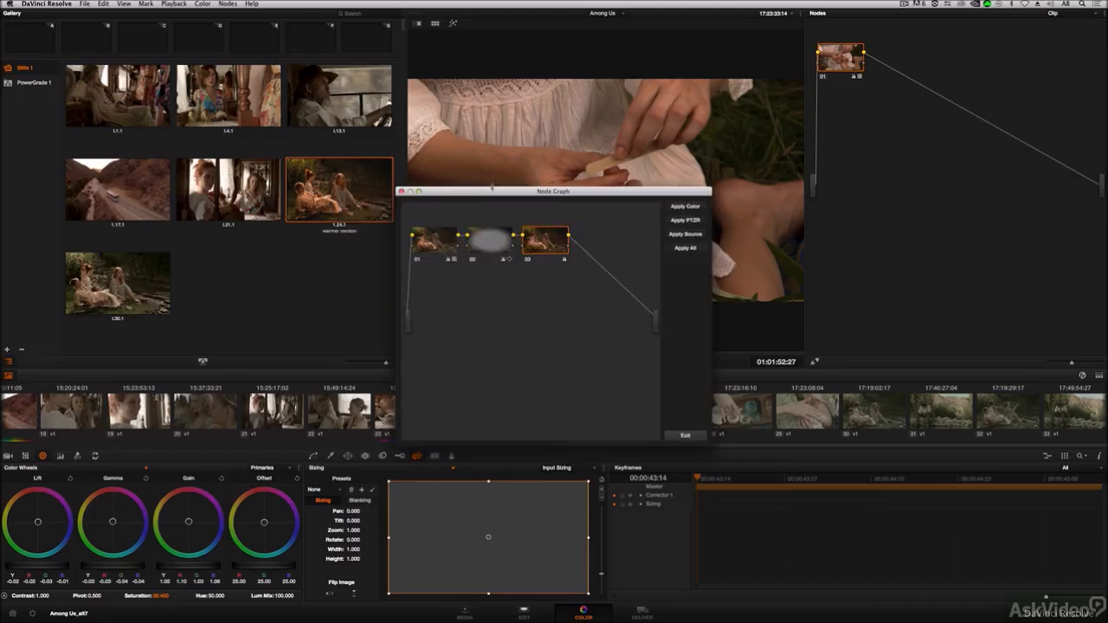
left_click_drag(492, 185, 222, 182)
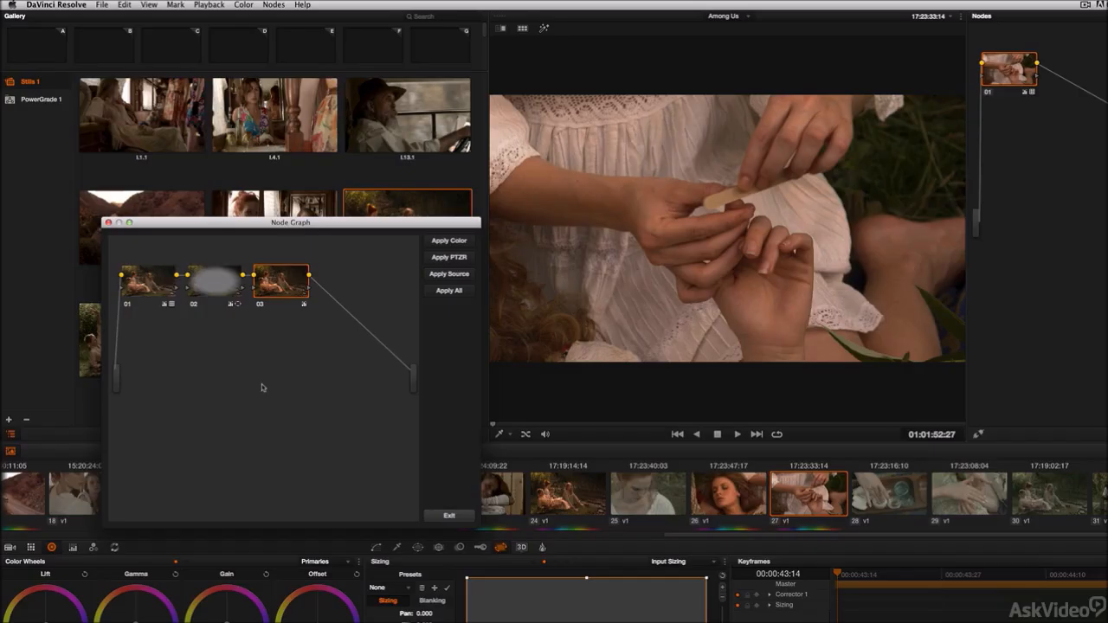
left_click(451, 517)
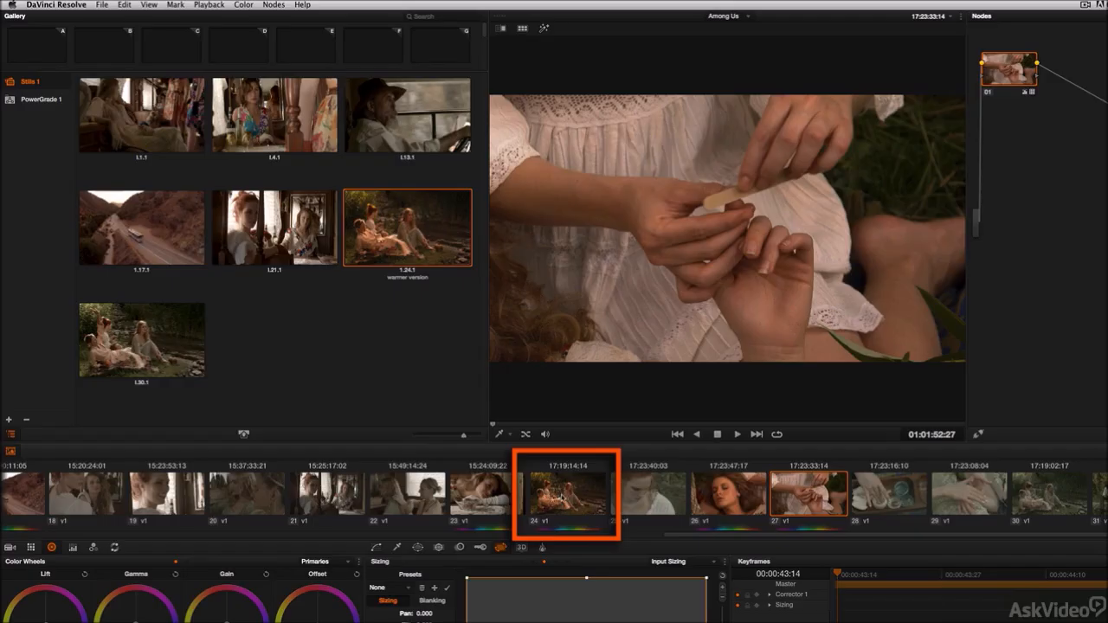
Step: Display clip 24's node graph directly from the timeline and append its nodes 02 and 03 to clip 27's grade
right_click(562, 497)
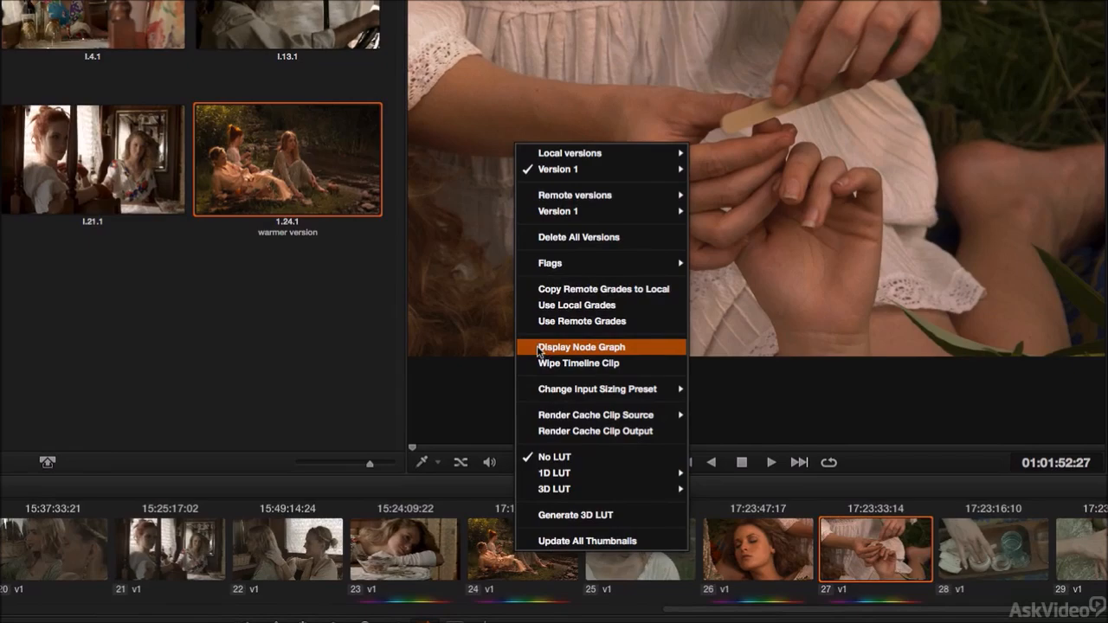
left_click(616, 351)
left_click_drag(636, 163, 539, 291)
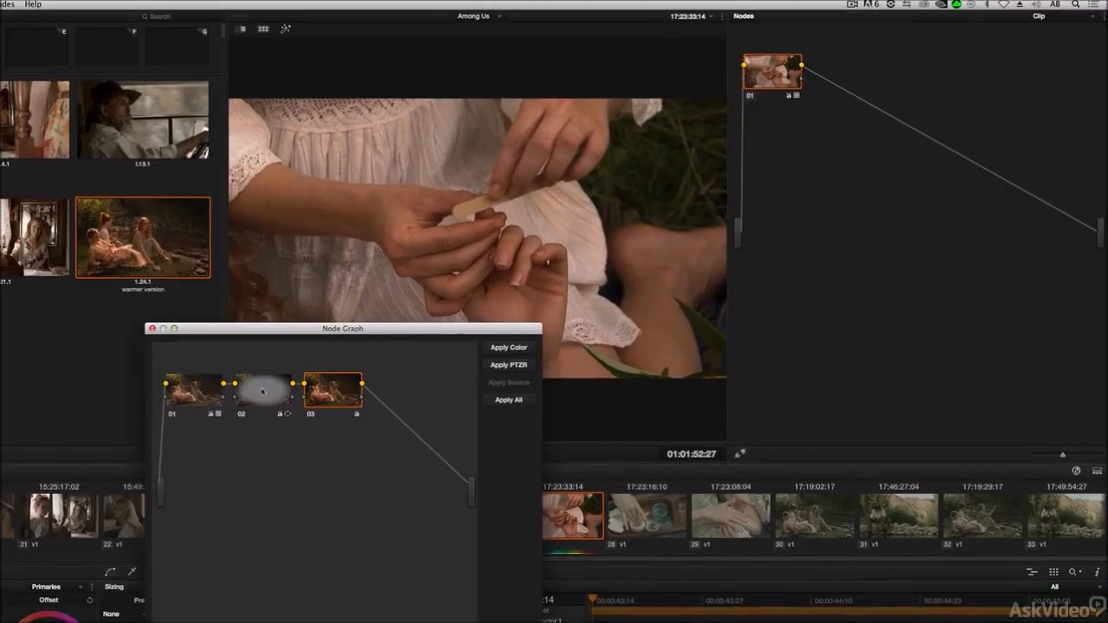
left_click_drag(271, 396, 855, 97)
left_click_drag(519, 329, 550, 371)
left_click_drag(653, 320, 948, 135)
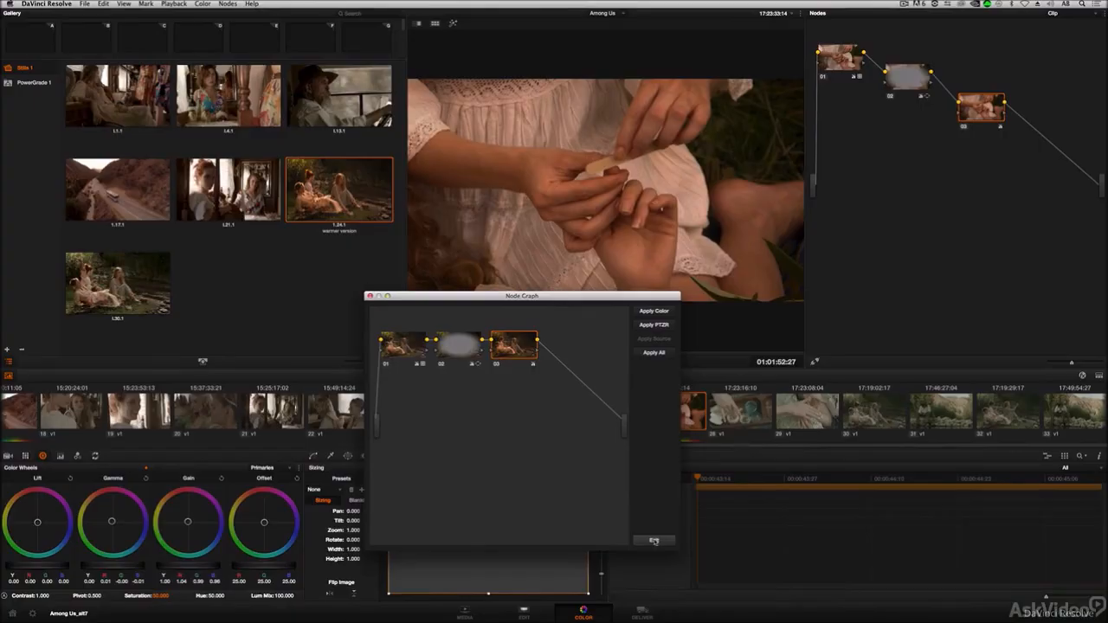
left_click(653, 541)
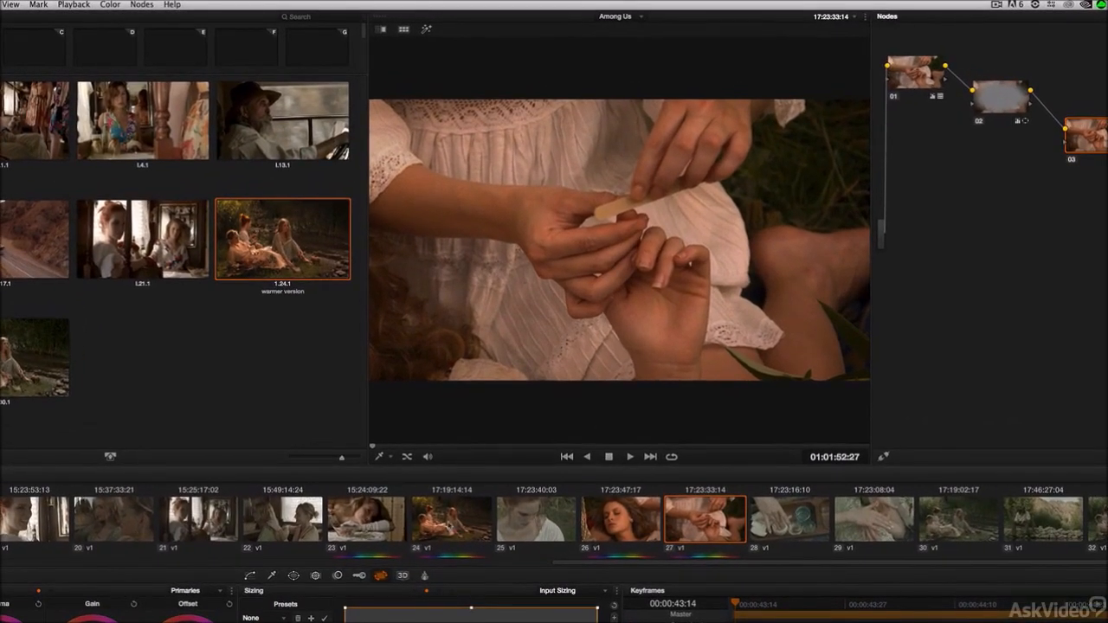
Step: Make clip 24 the current clip and check whether its clip options offer Display Node Graph
left_click(449, 524)
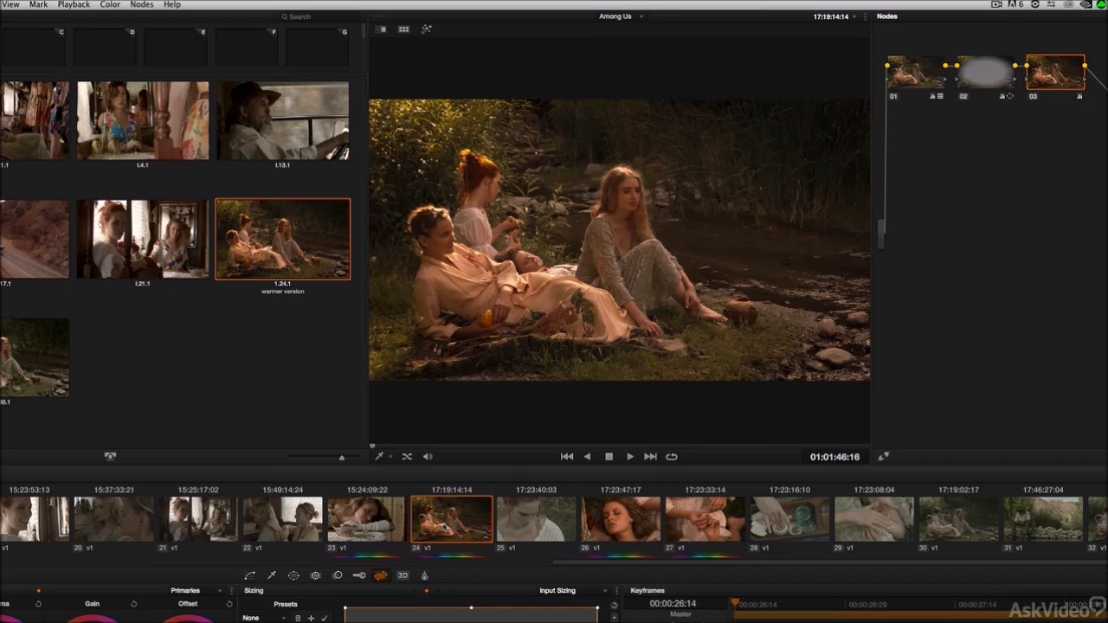
right_click(449, 524)
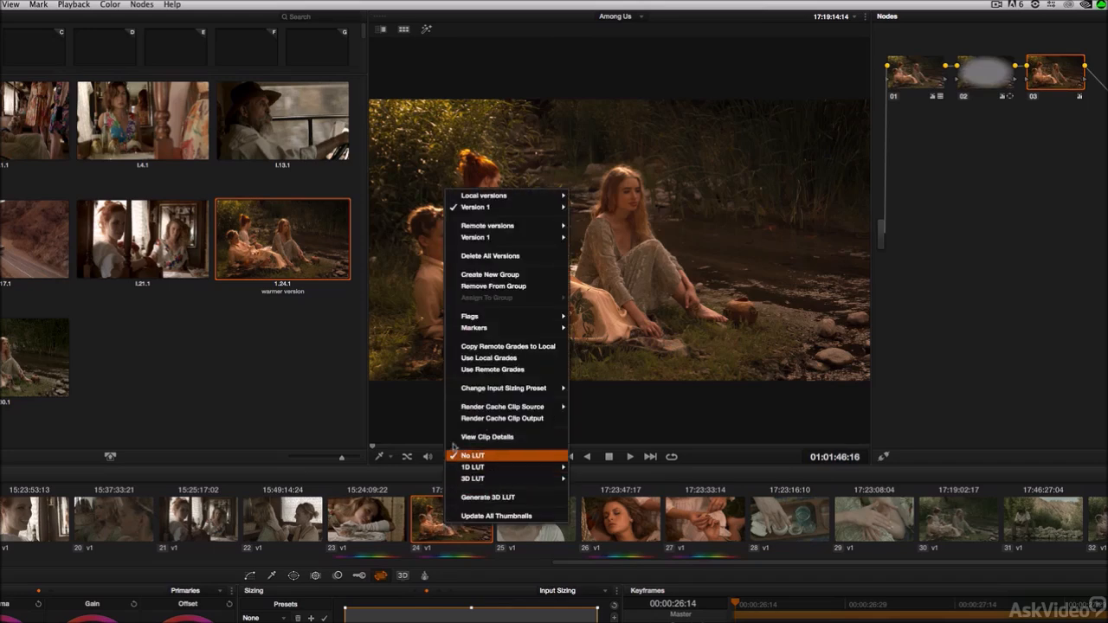
mouse_move(450, 406)
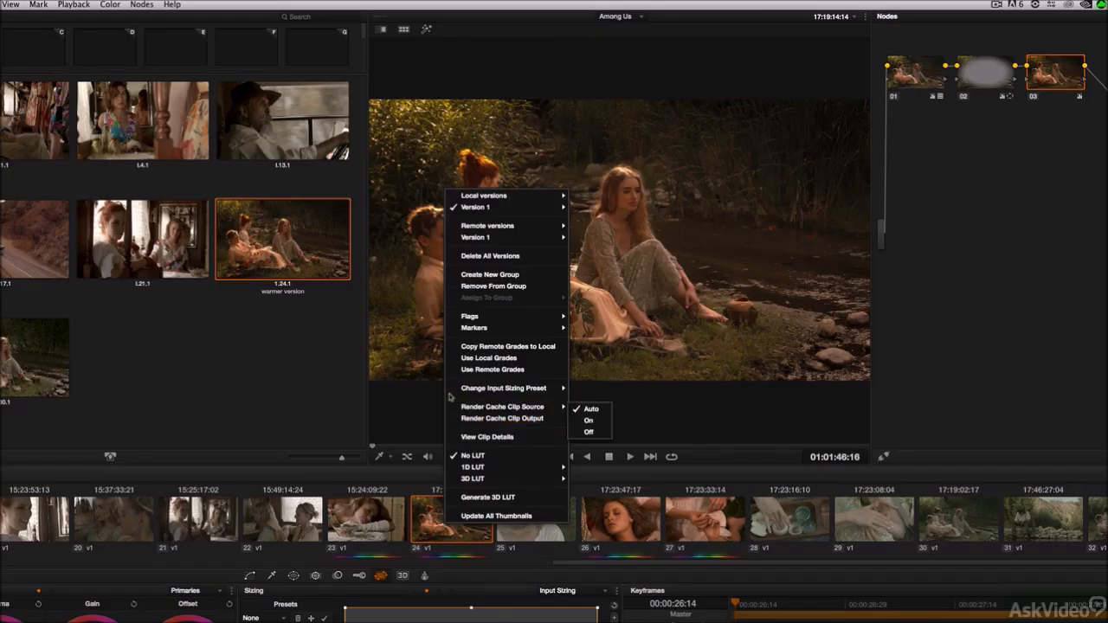
left_click(432, 514)
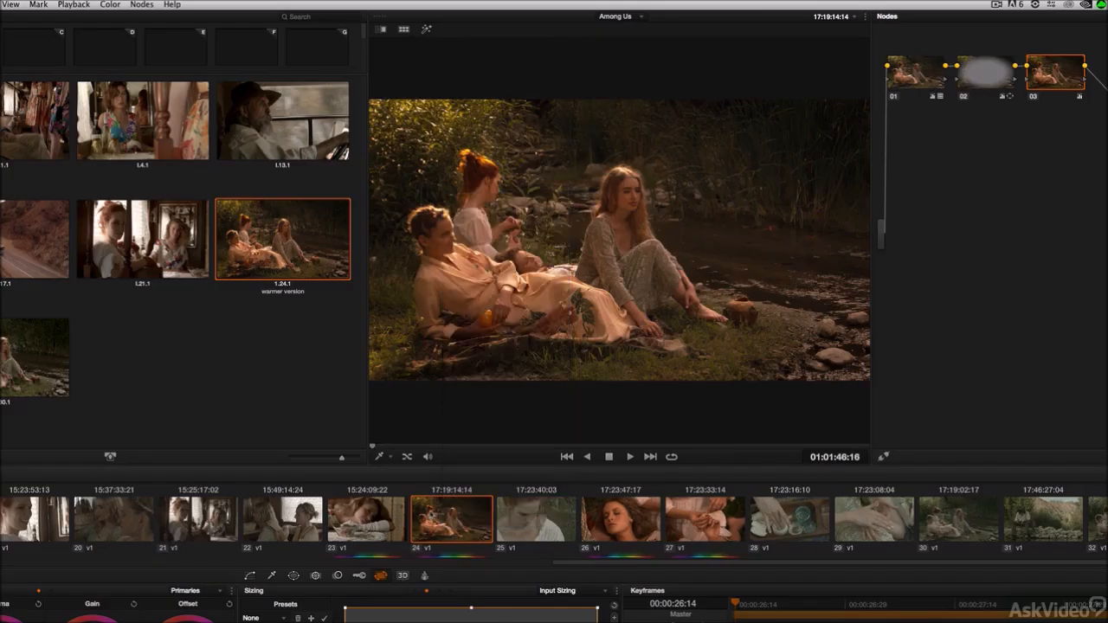
Step: Return to clip 27, display clip 24's node graph from there, and close it
left_click(688, 522)
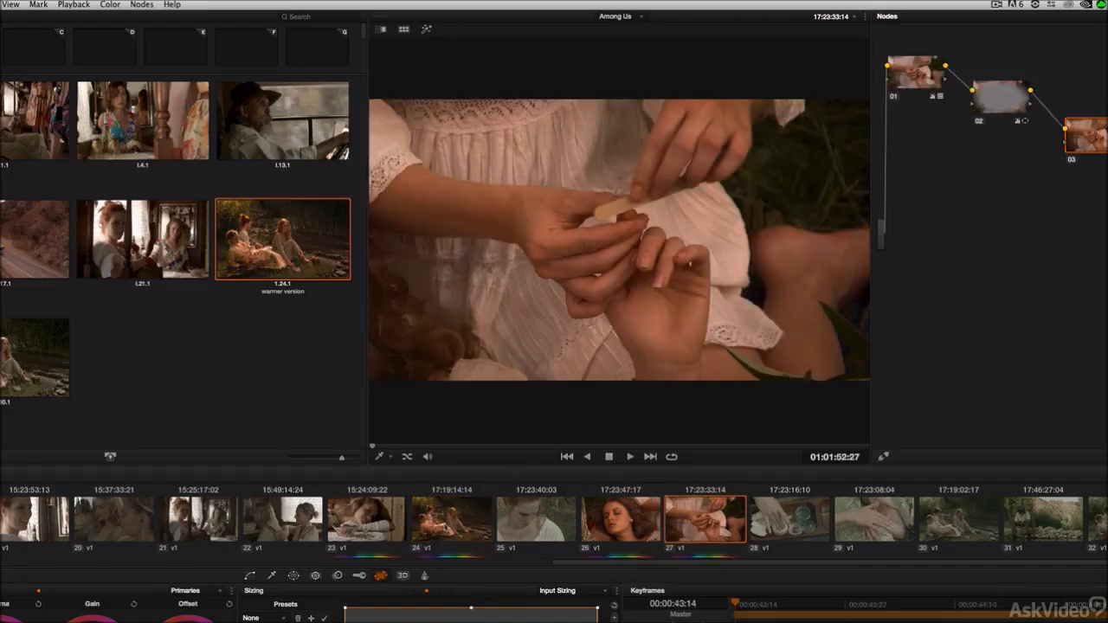
right_click(446, 517)
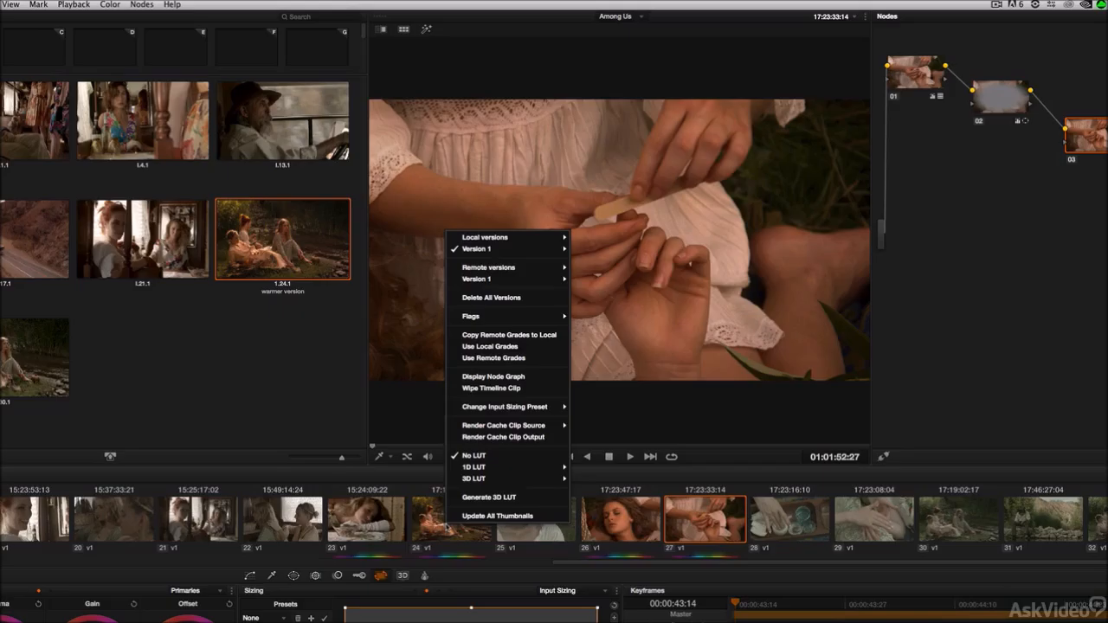
left_click(523, 379)
left_click_drag(502, 250, 377, 389)
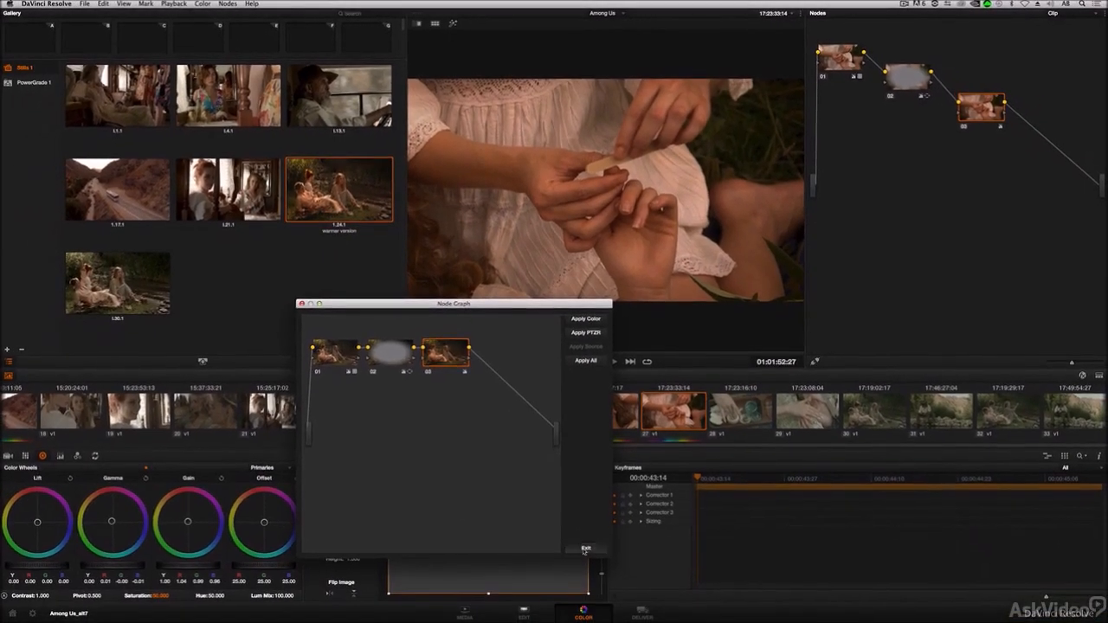
left_click(585, 549)
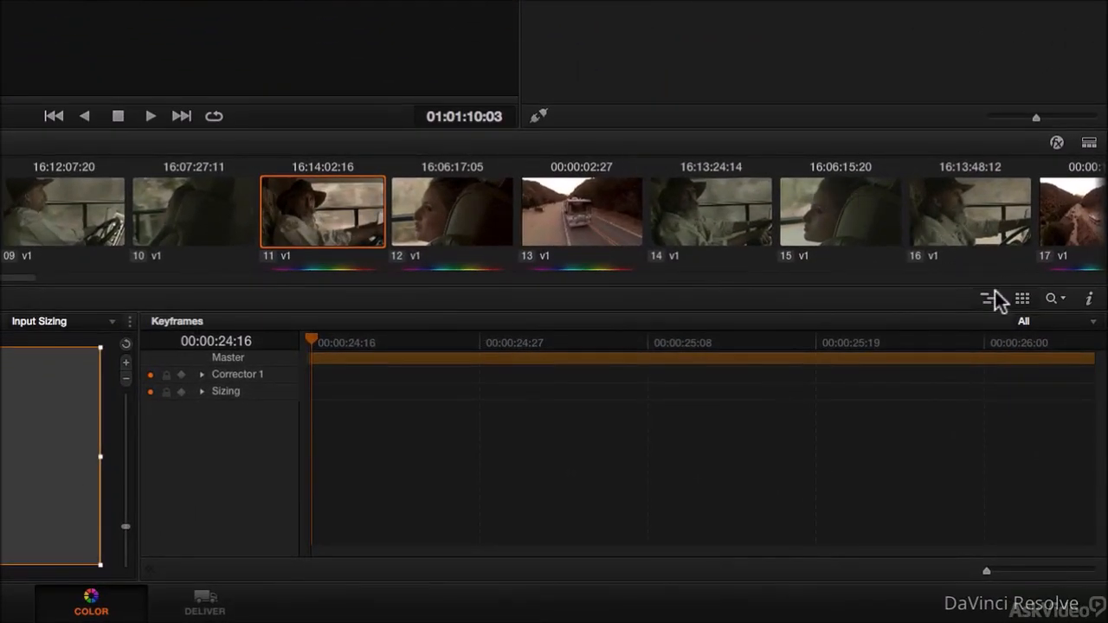
Step: Show the whole timeline in the Lightbox, enlarge its thumbnails, and select clips 22, 32, 25 and 33 in turn
left_click(1023, 299)
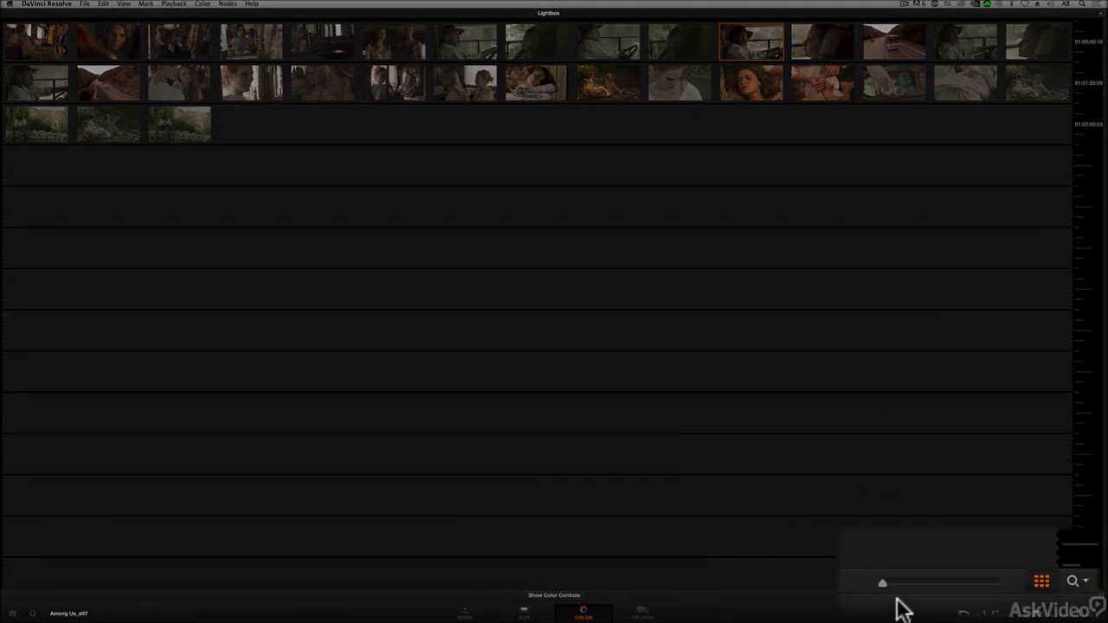
left_click_drag(989, 598, 1049, 599)
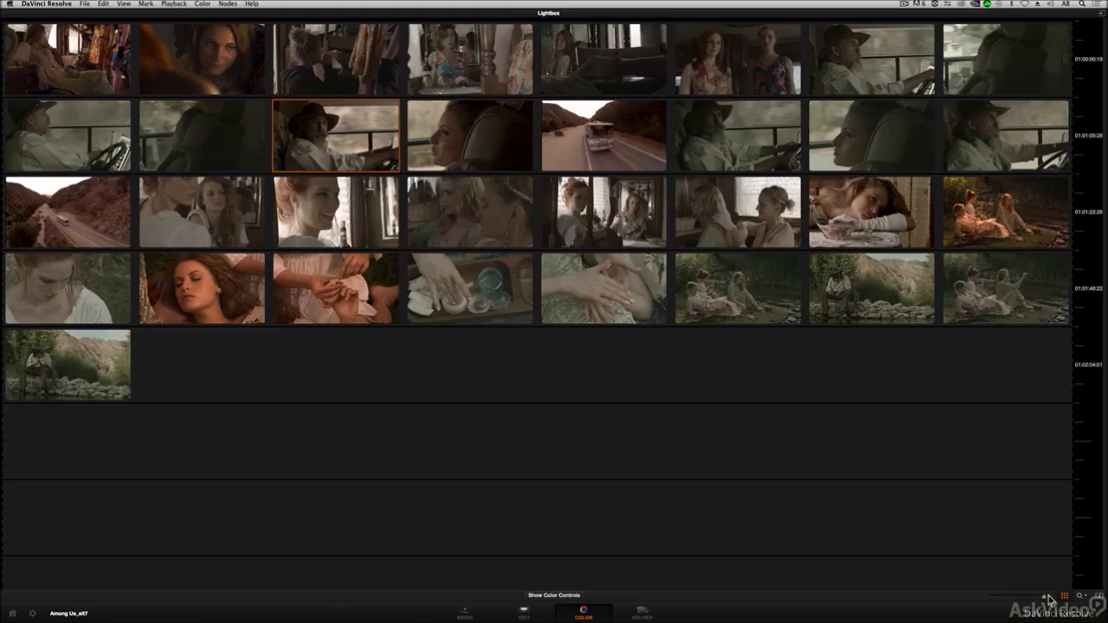
left_click(727, 204)
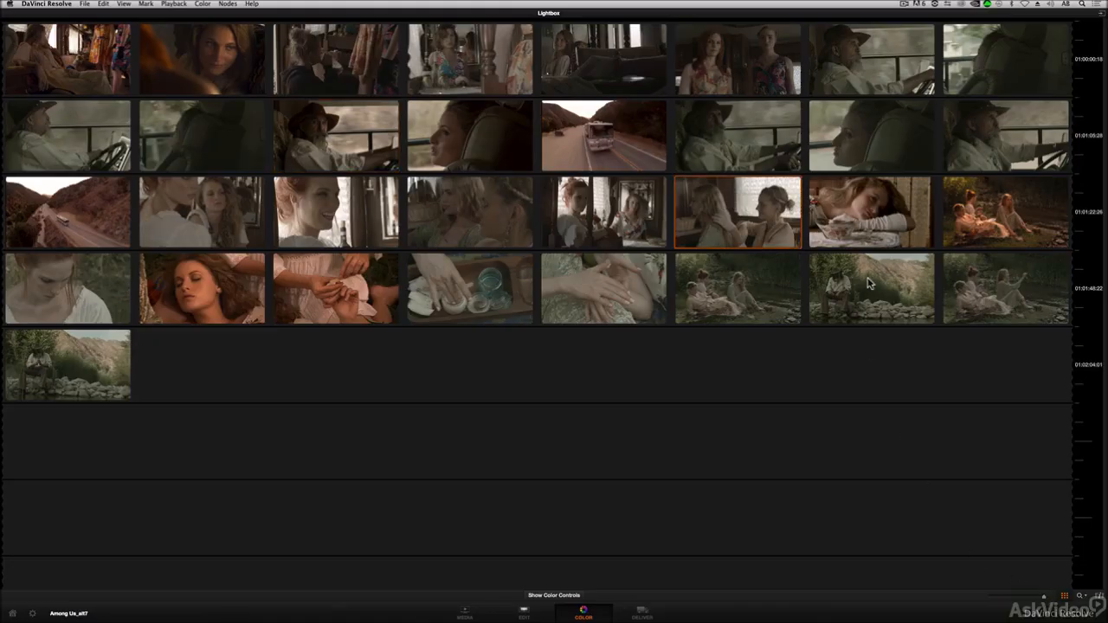
left_click(952, 294)
left_click(74, 281)
left_click(78, 364)
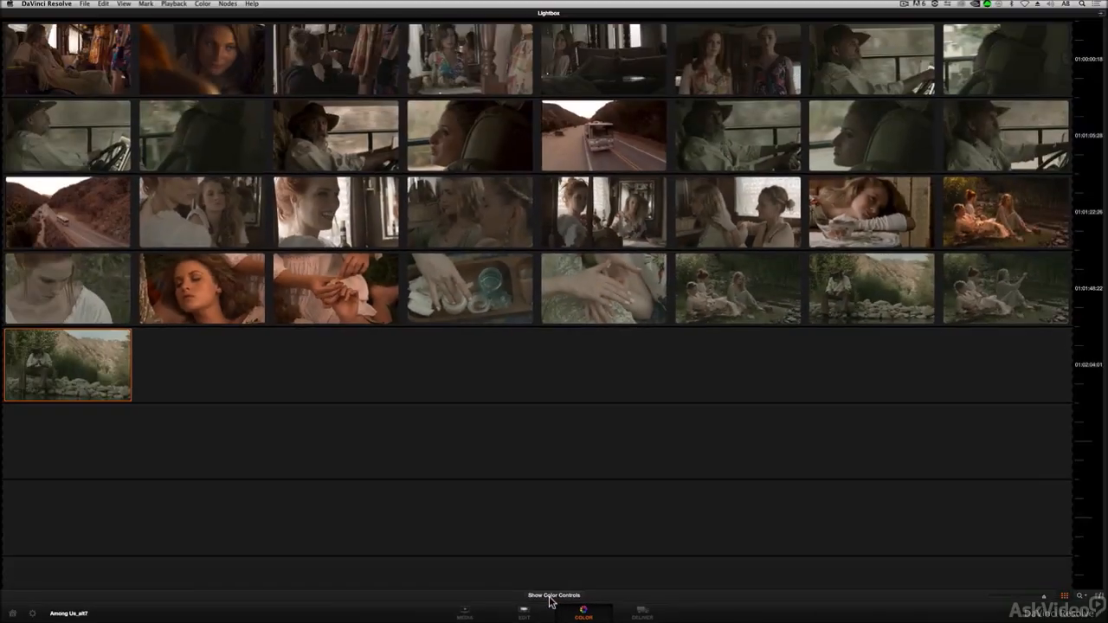
Step: Show the color controls in the Lightbox and copy clip 11's grade to the matching driver clips 7, 9 and 14
left_click(564, 568)
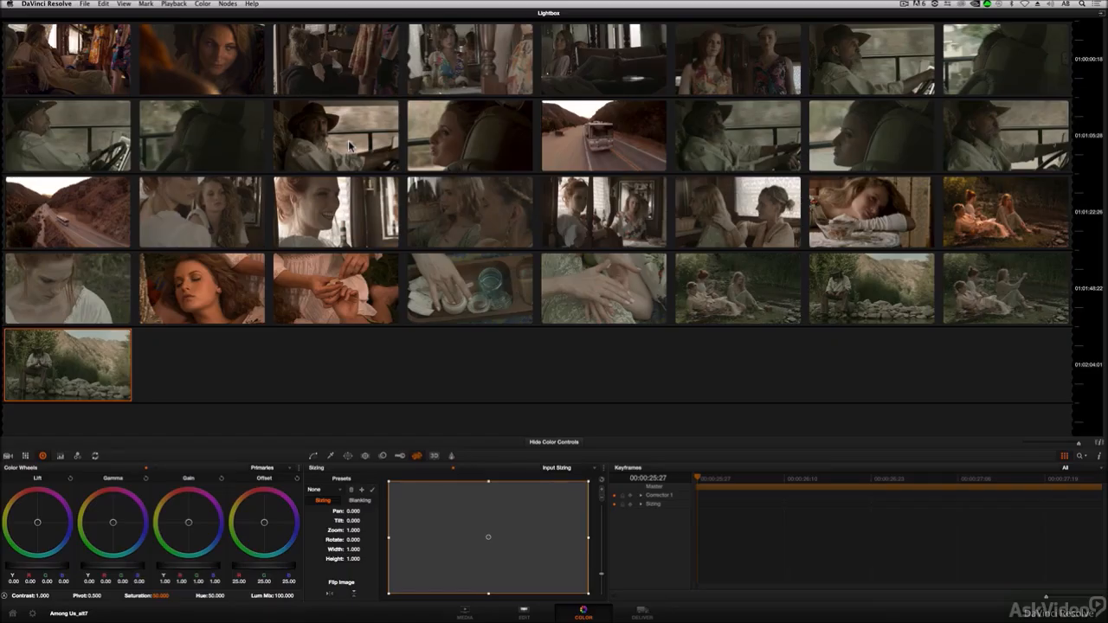
left_click(852, 58)
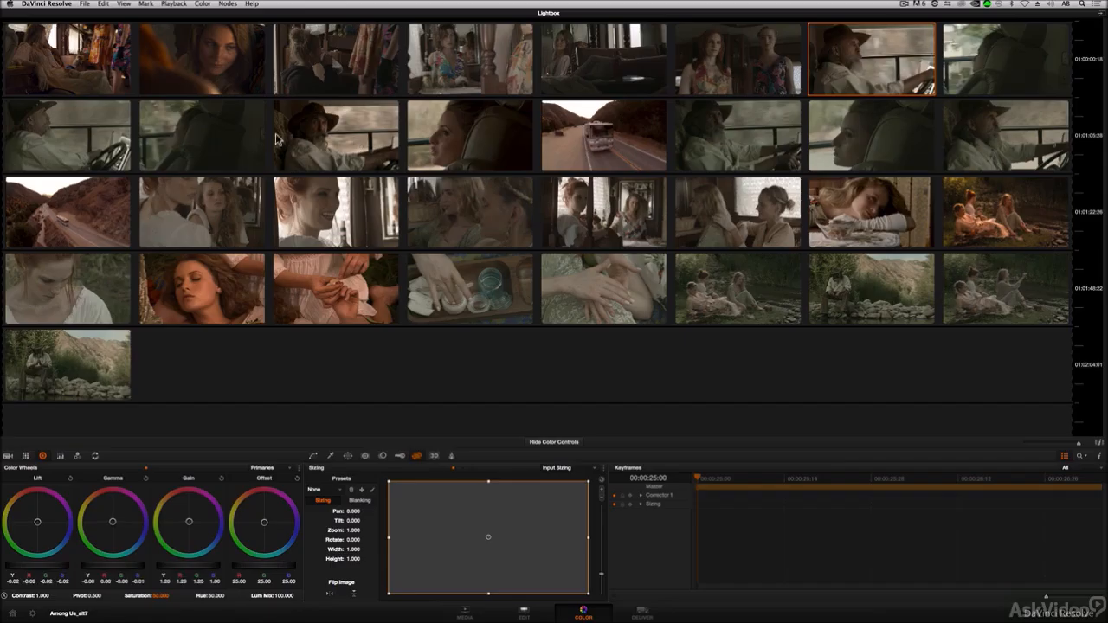
left_click(67, 133)
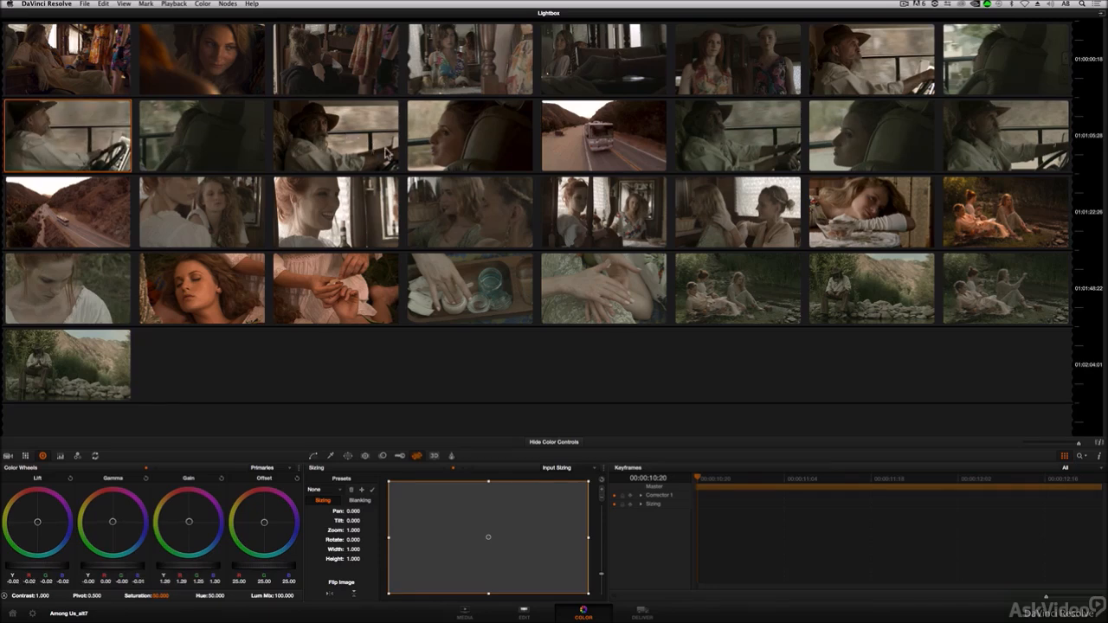
left_click(719, 132)
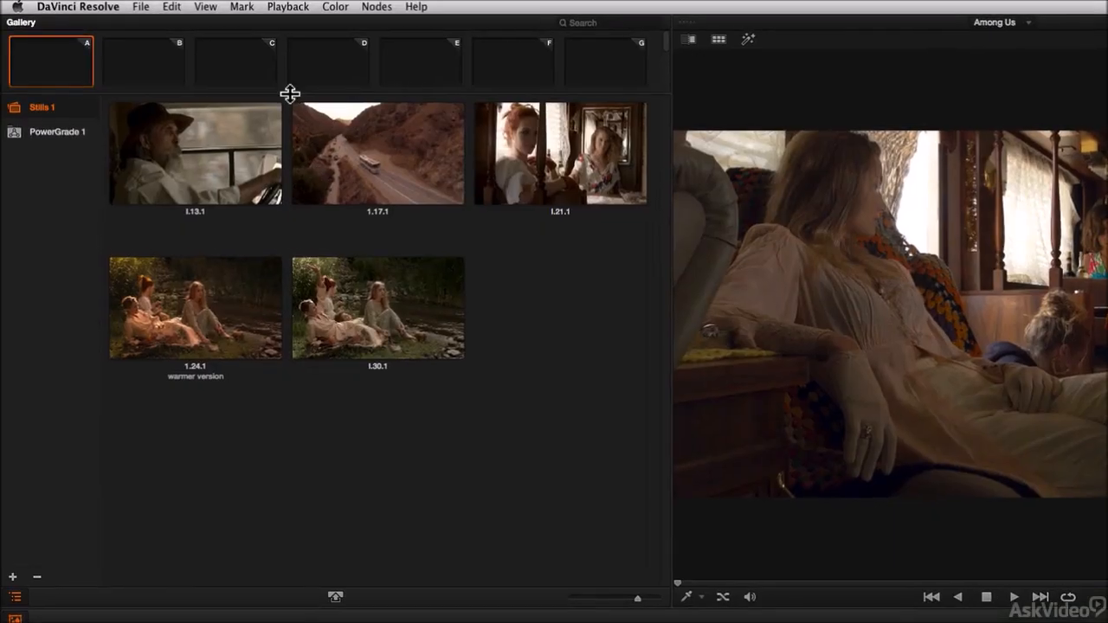
Step: Reveal more memory slots in the gallery and save clip 01's grade to Memory A
left_click_drag(289, 93, 246, 109)
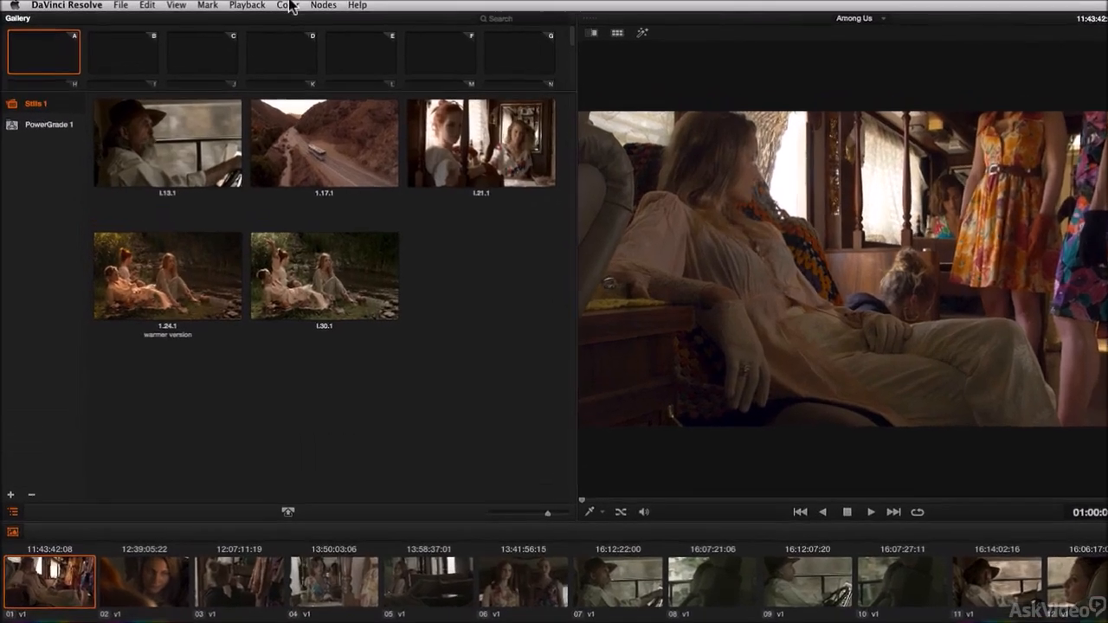
left_click(243, 4)
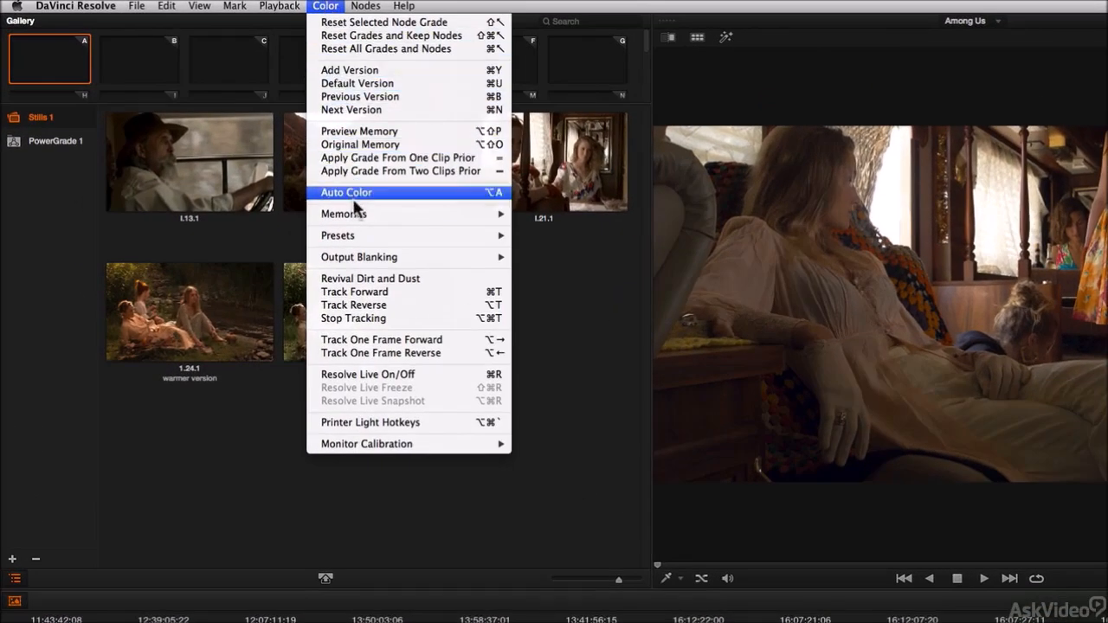
mouse_move(359, 223)
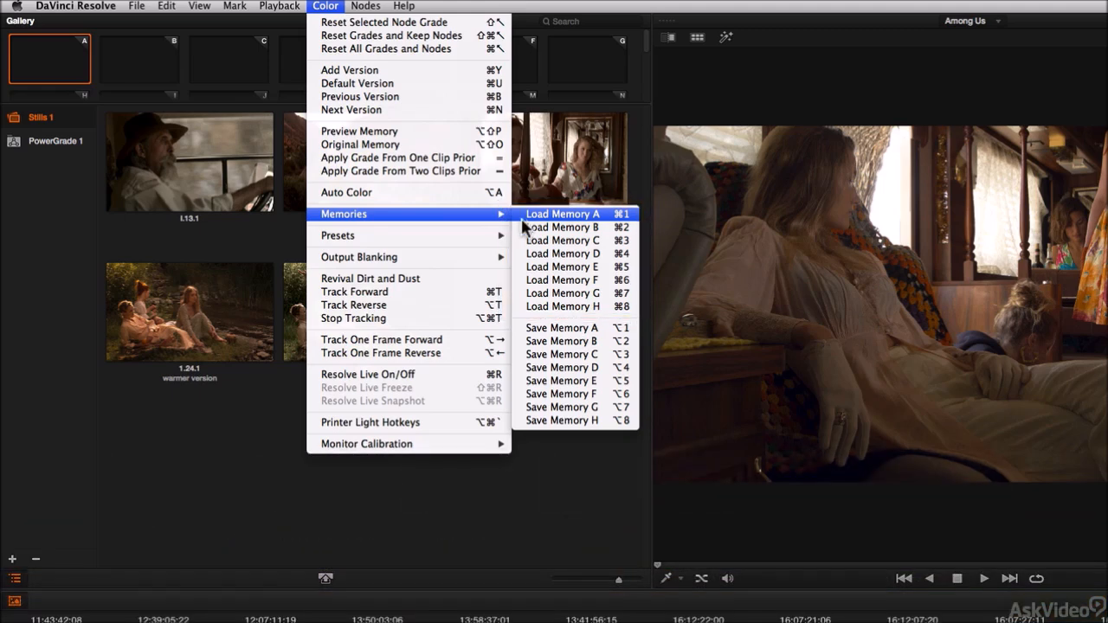
left_click(562, 329)
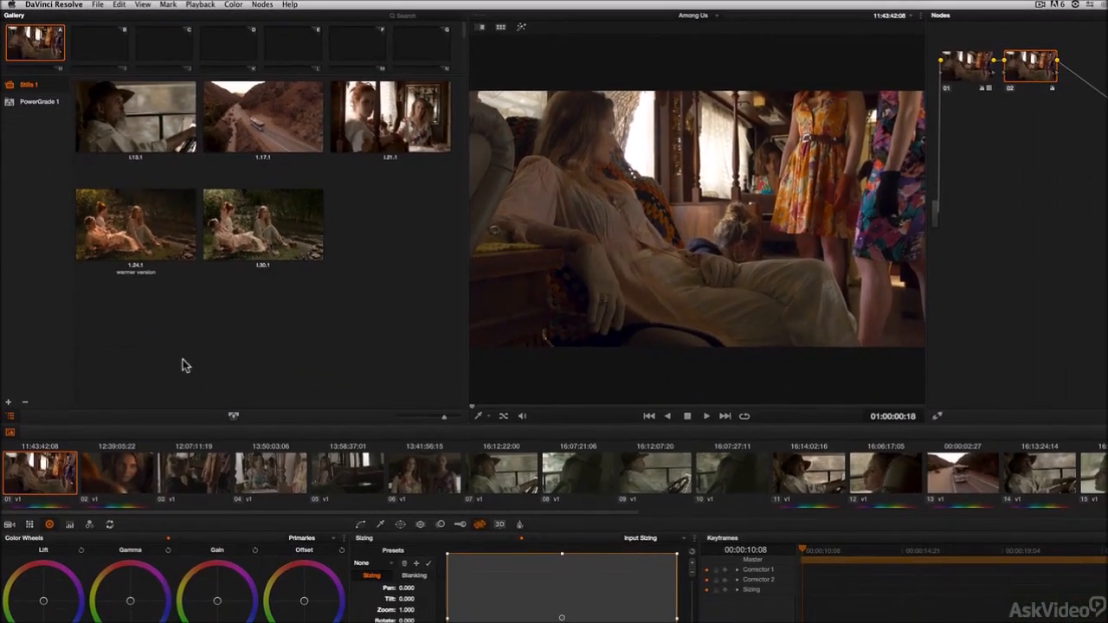
Step: Load the grade from Memory A onto clip 04
left_click(268, 473)
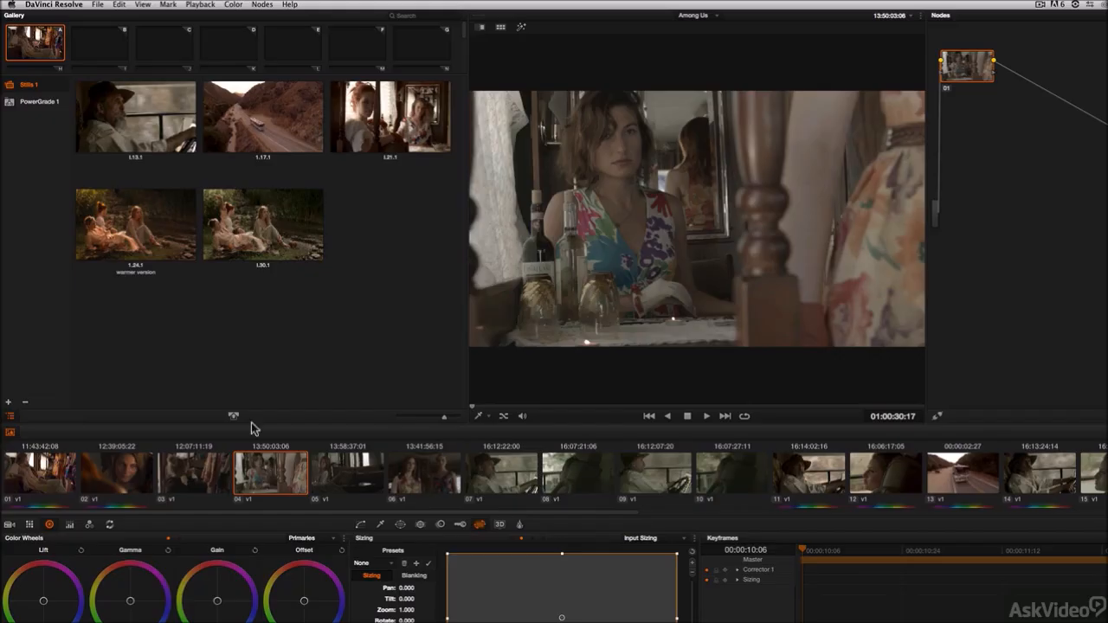
left_click(235, 4)
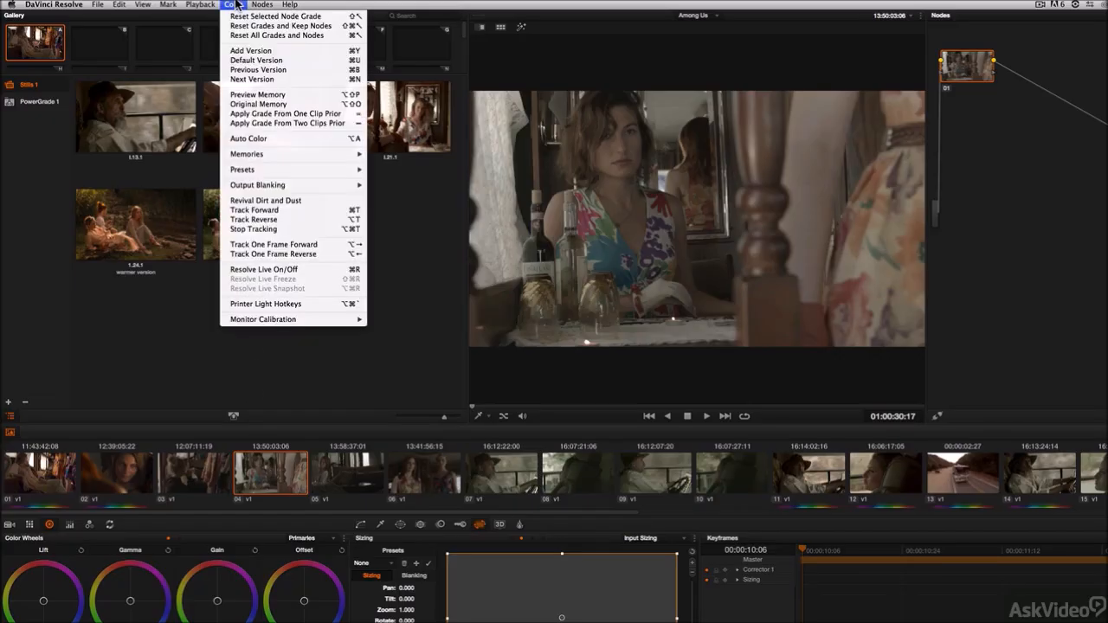
mouse_move(253, 155)
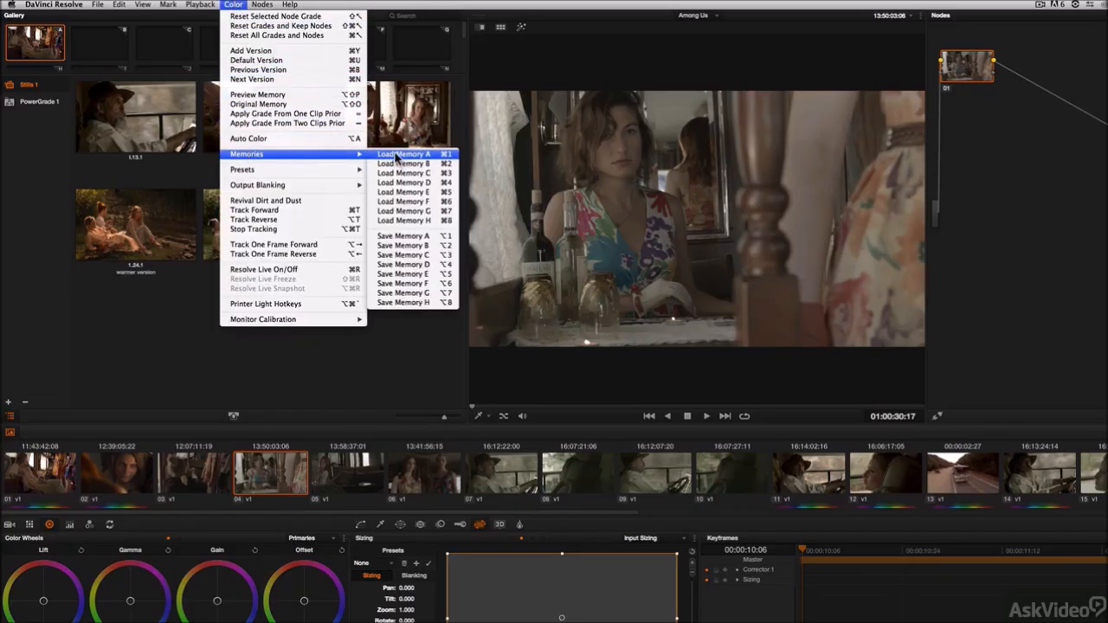
mouse_move(259, 5)
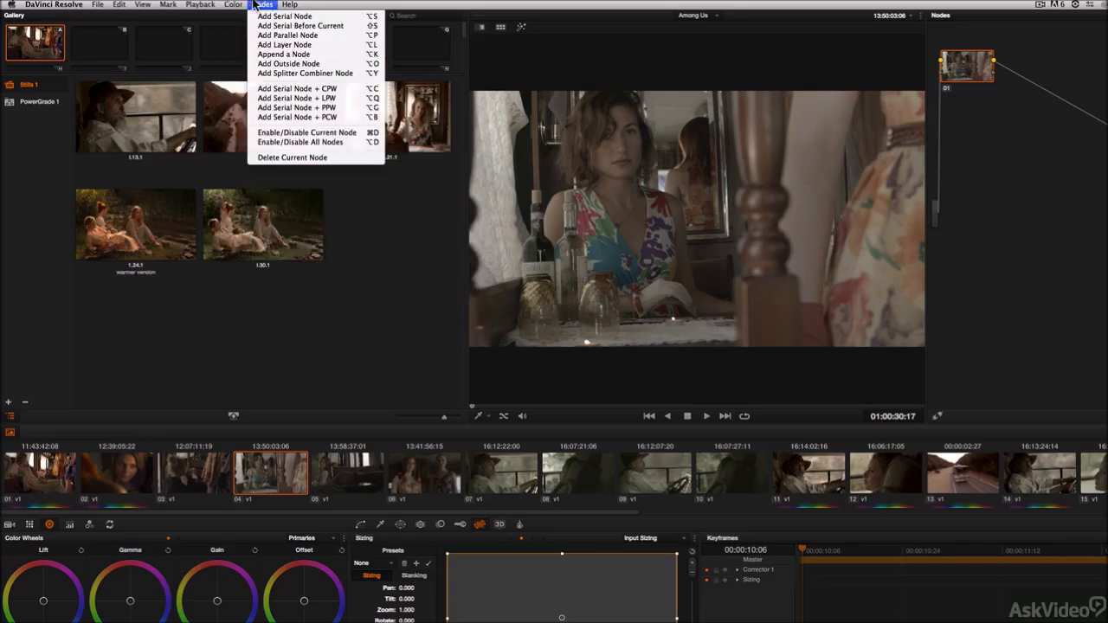
left_click(363, 310)
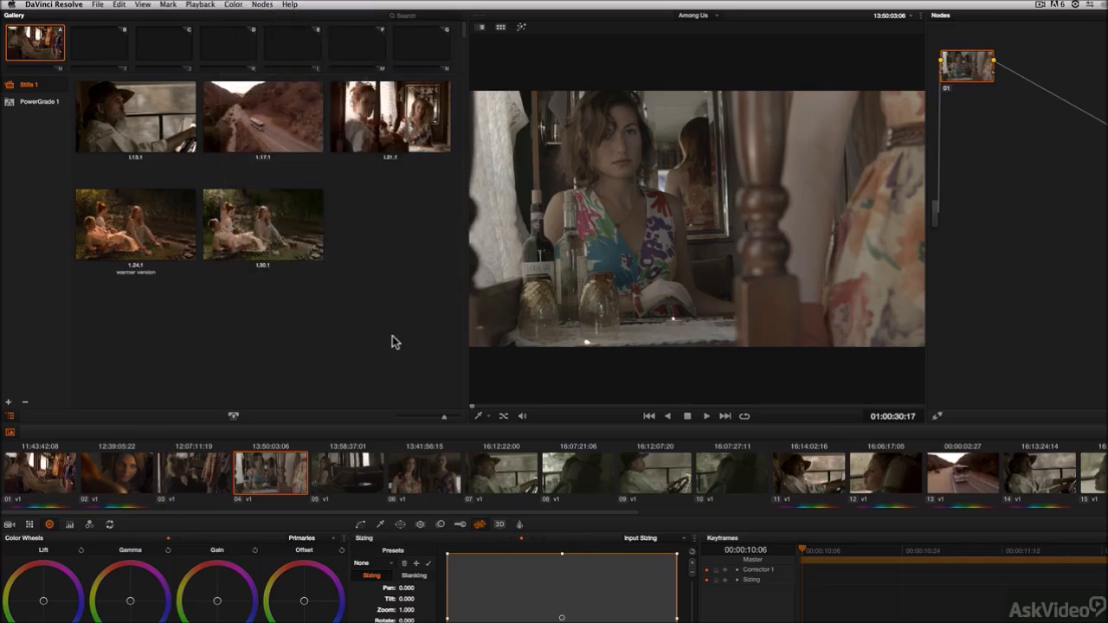
key("ctrl+1")
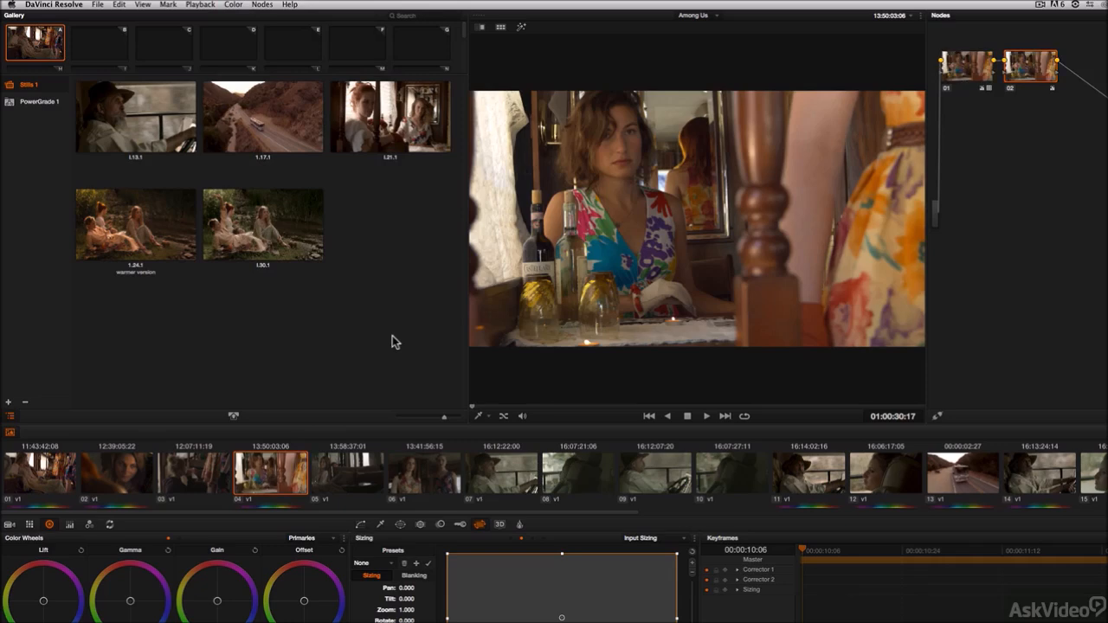
Step: Grab a gallery still from driver clip 11 at timecode 01:01:10:06
left_click(50, 473)
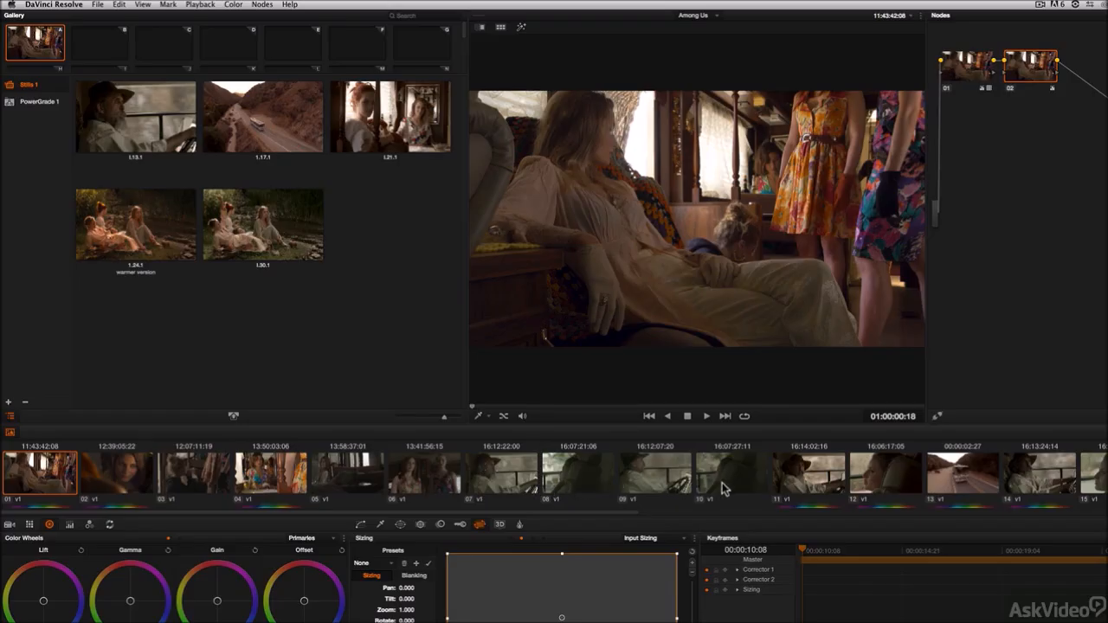
left_click(803, 477)
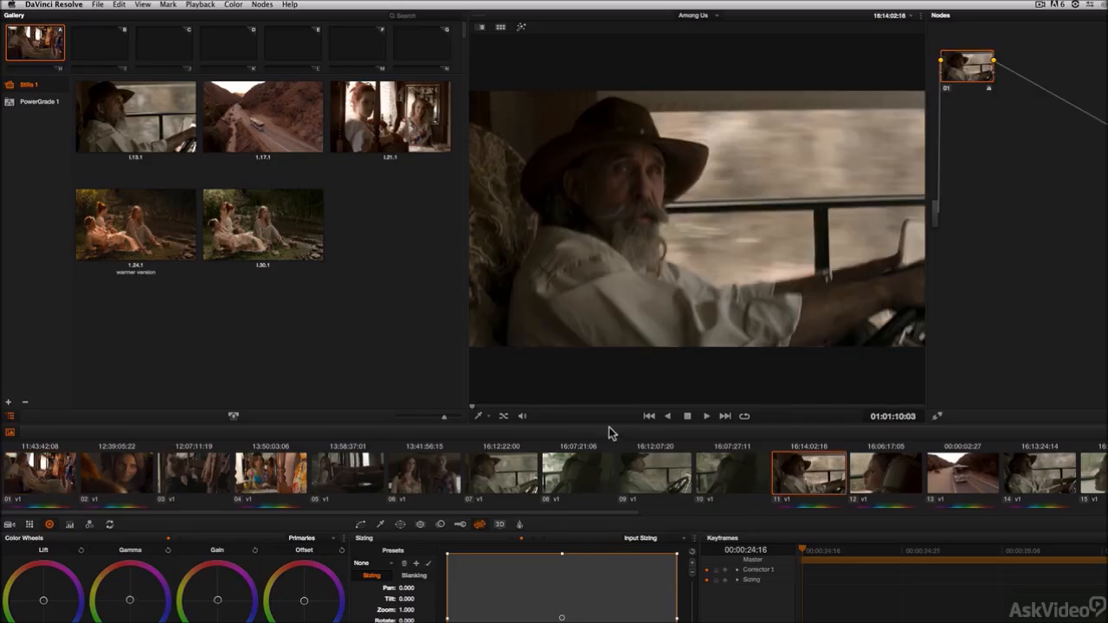
mouse_move(509, 411)
left_mouse_down()
mouse_move(582, 406)
mouse_move(500, 414)
left_mouse_up()
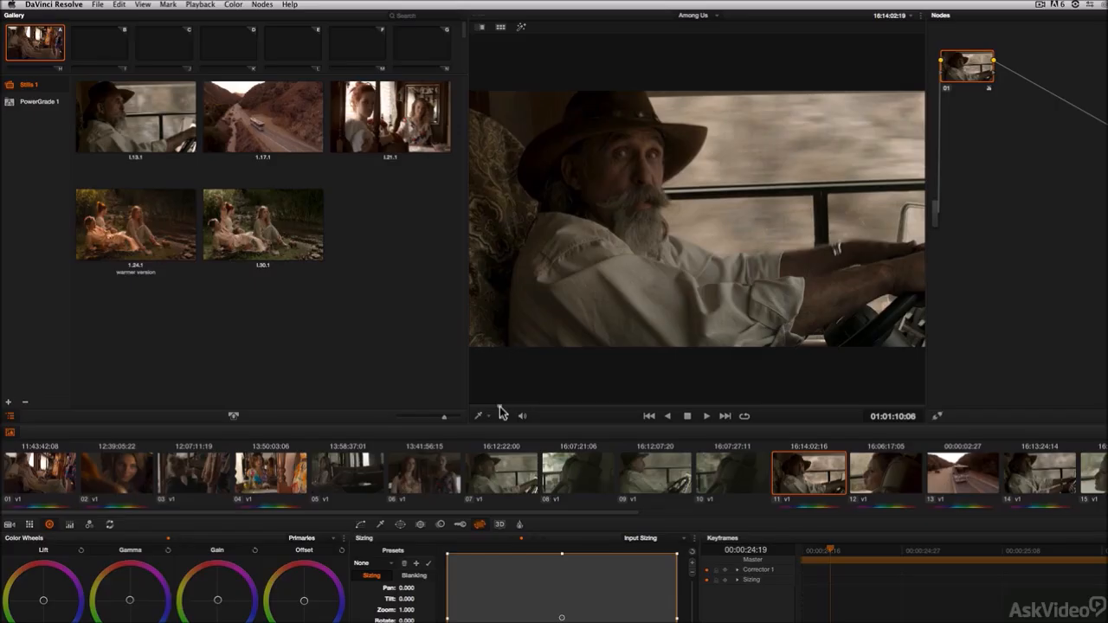
key("alt+super+g")
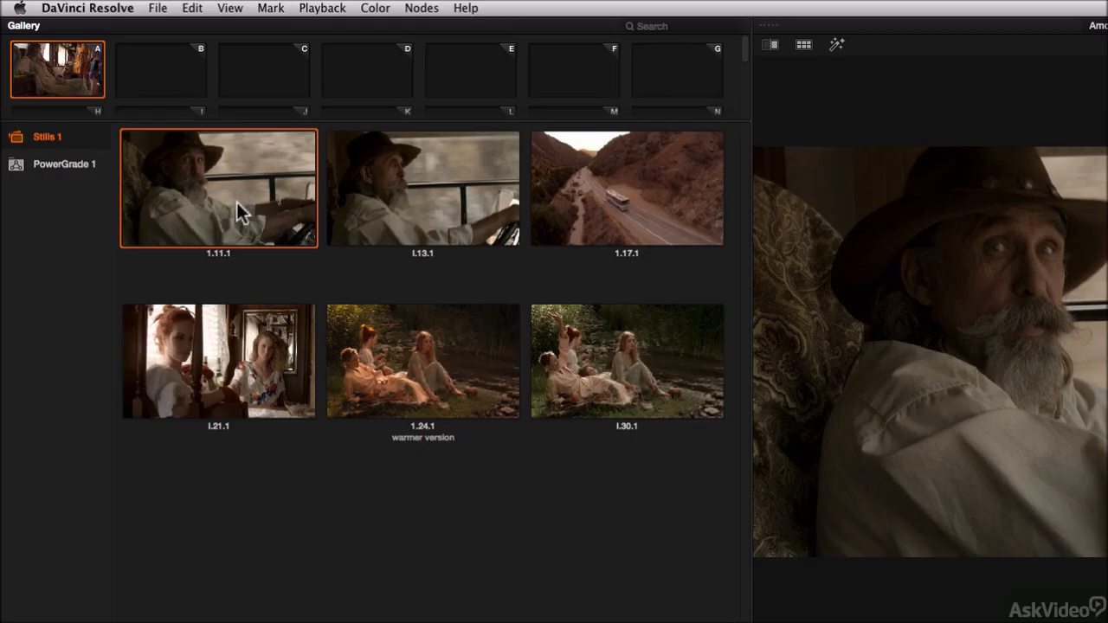
Step: Store the clip 11 still in Memory B and delete the still from the Stills 1 album
left_click_drag(236, 200, 169, 59)
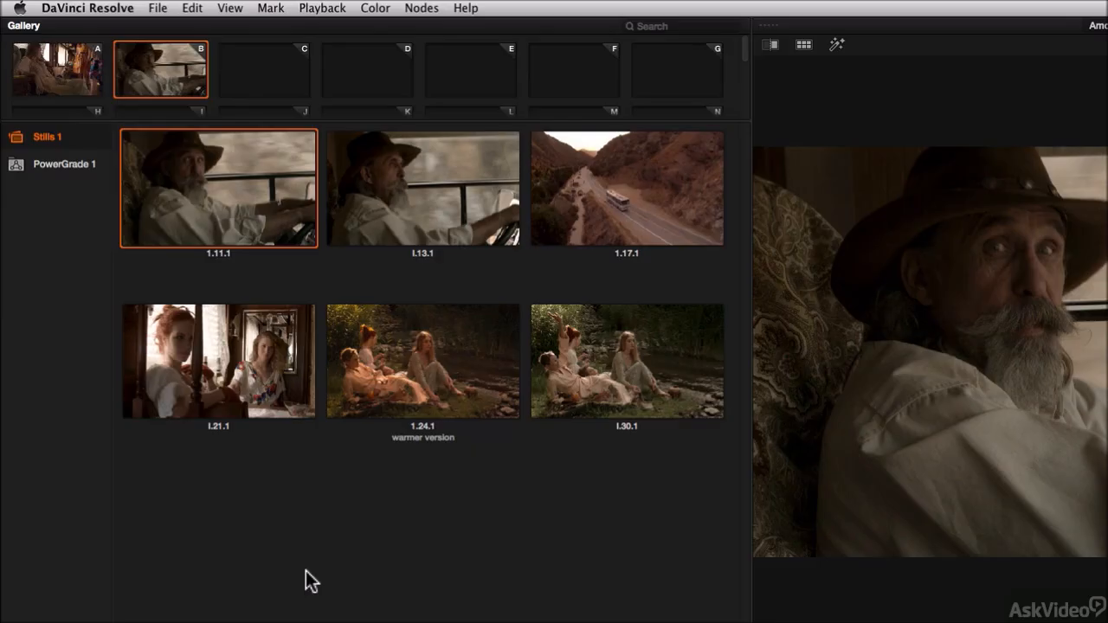
key("Delete")
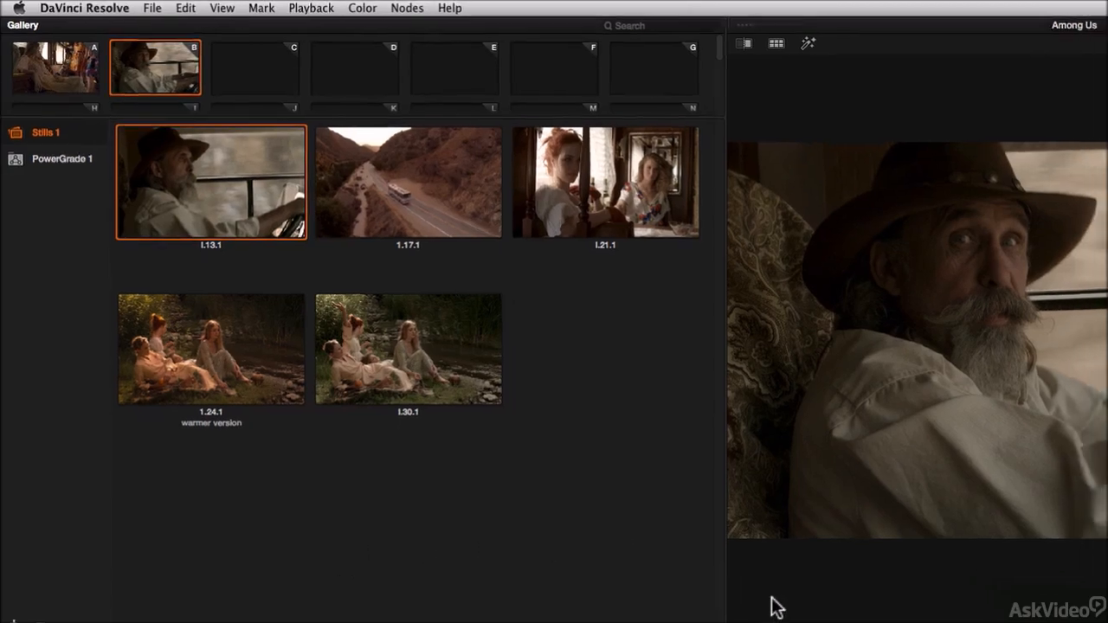
Step: Apply Memory B's grade to driver clips 07 and 09, and clear Memory B
left_click(496, 485)
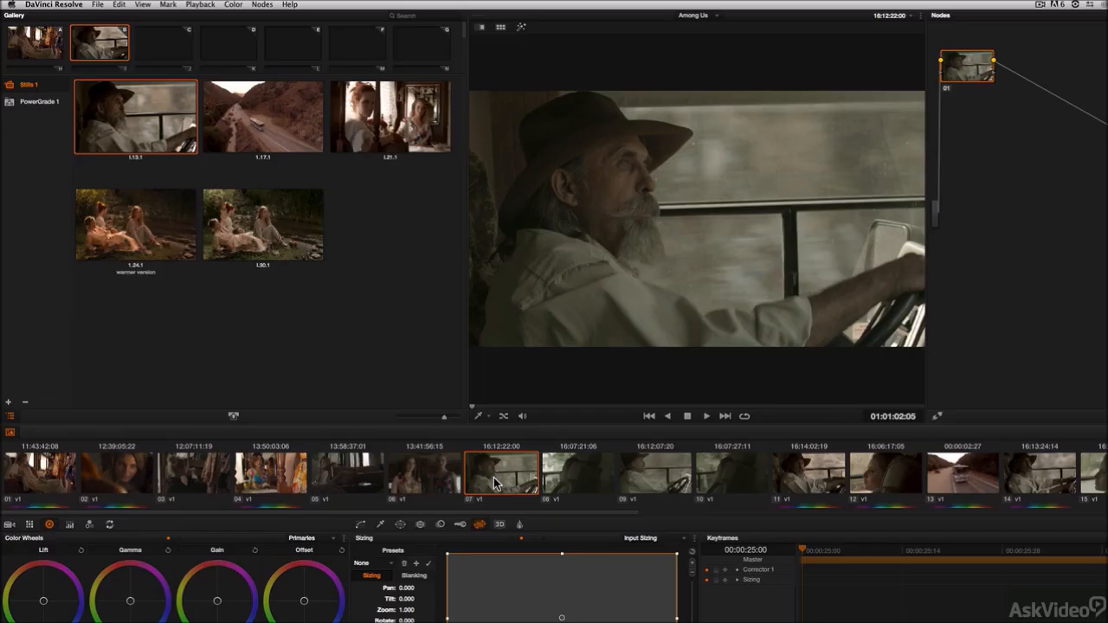
key("ctrl+d")
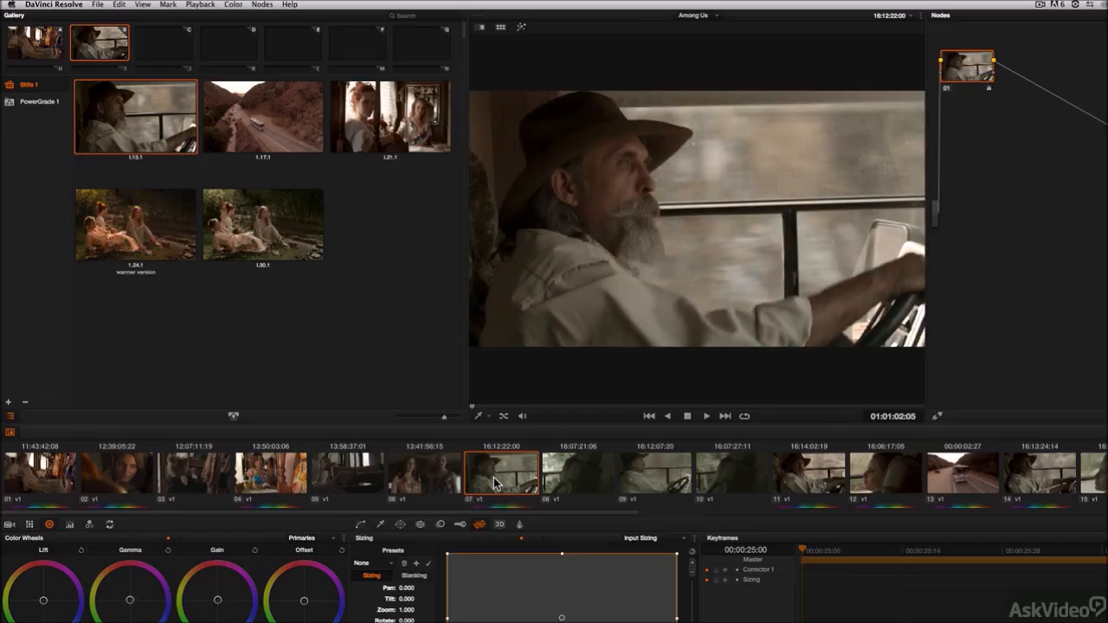
left_click(654, 480)
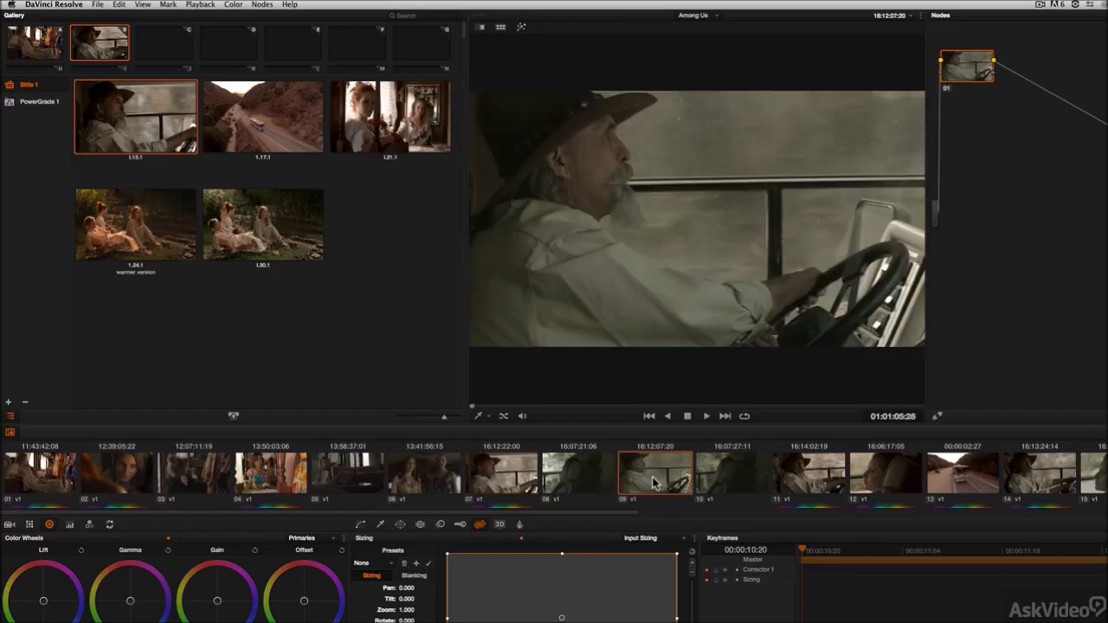
key("ctrl+d")
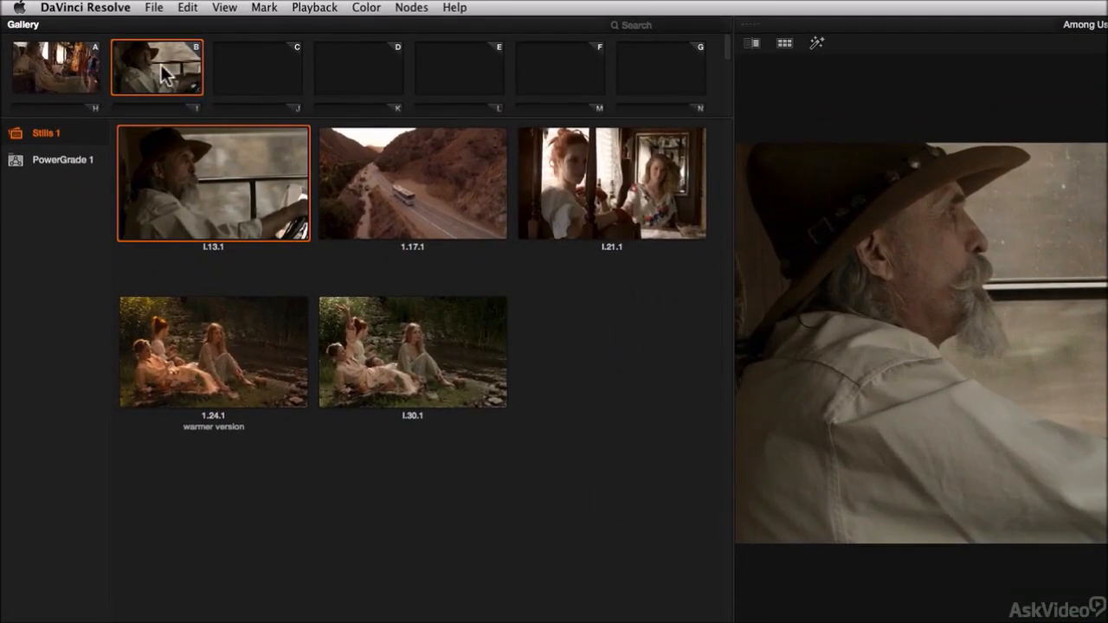
right_click(103, 48)
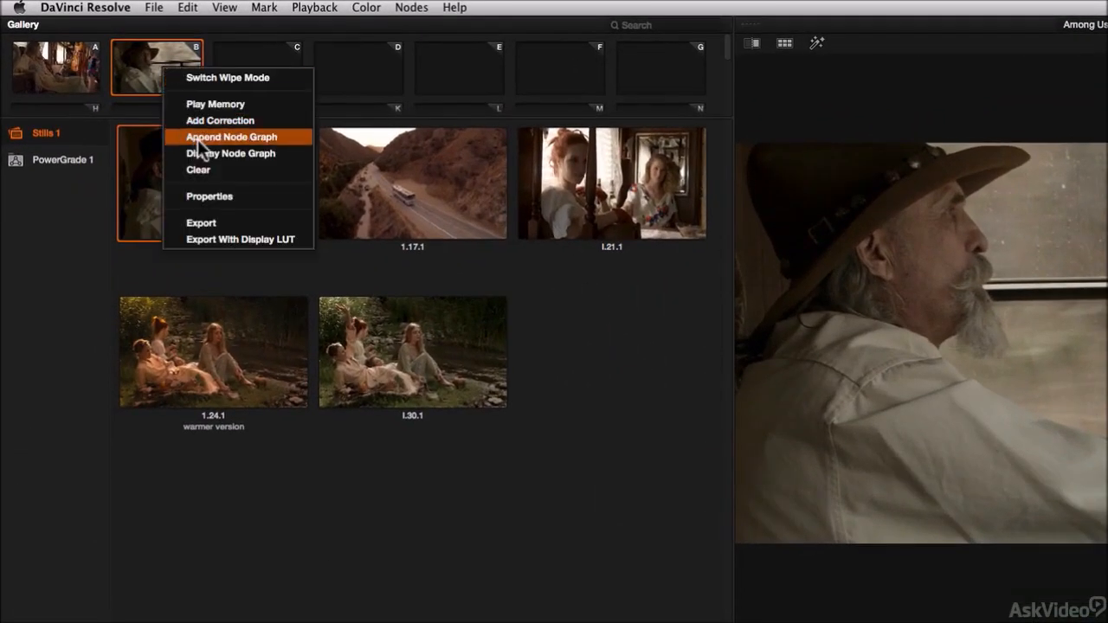
left_click(233, 171)
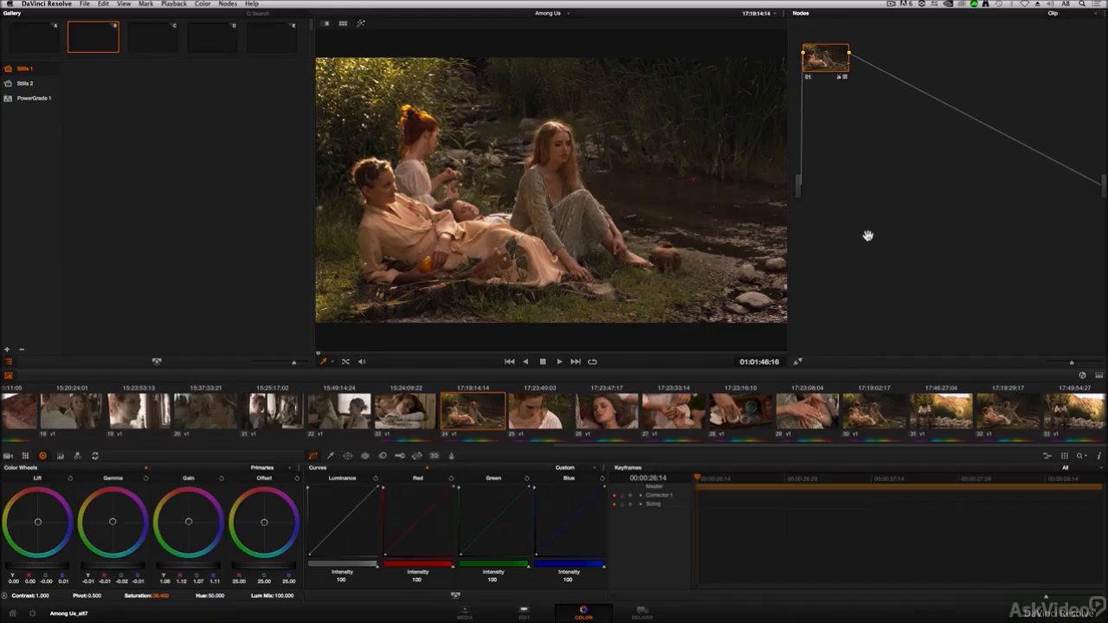
Step: Try adding a second serial node with a gain adjustment to clip 24, and delete that node
left_click(223, 5)
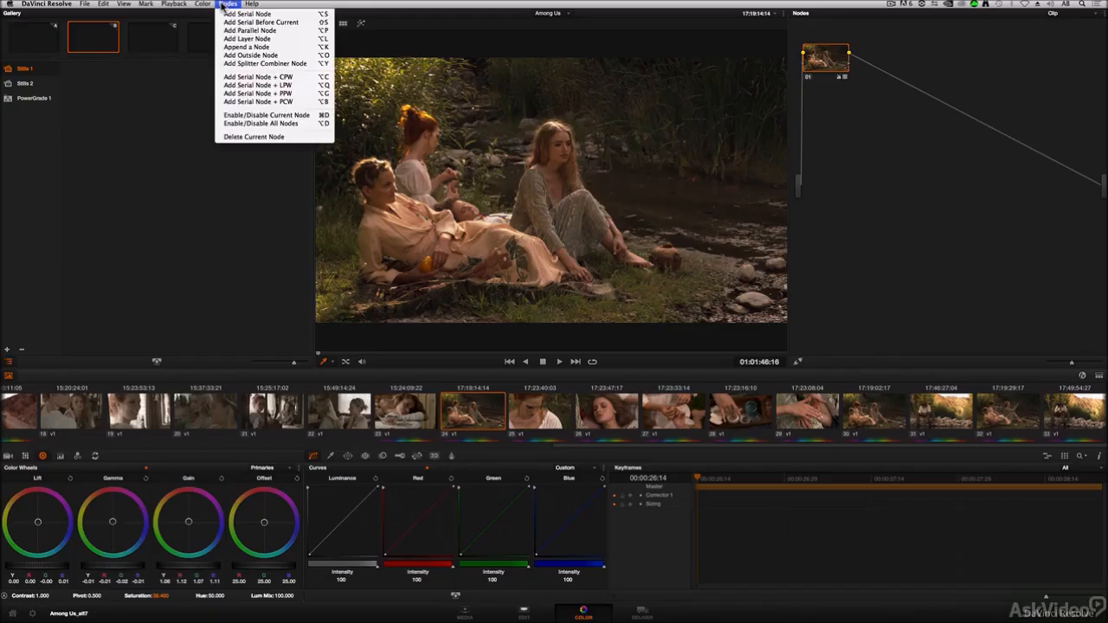
left_click(271, 15)
left_click_drag(880, 56, 898, 62)
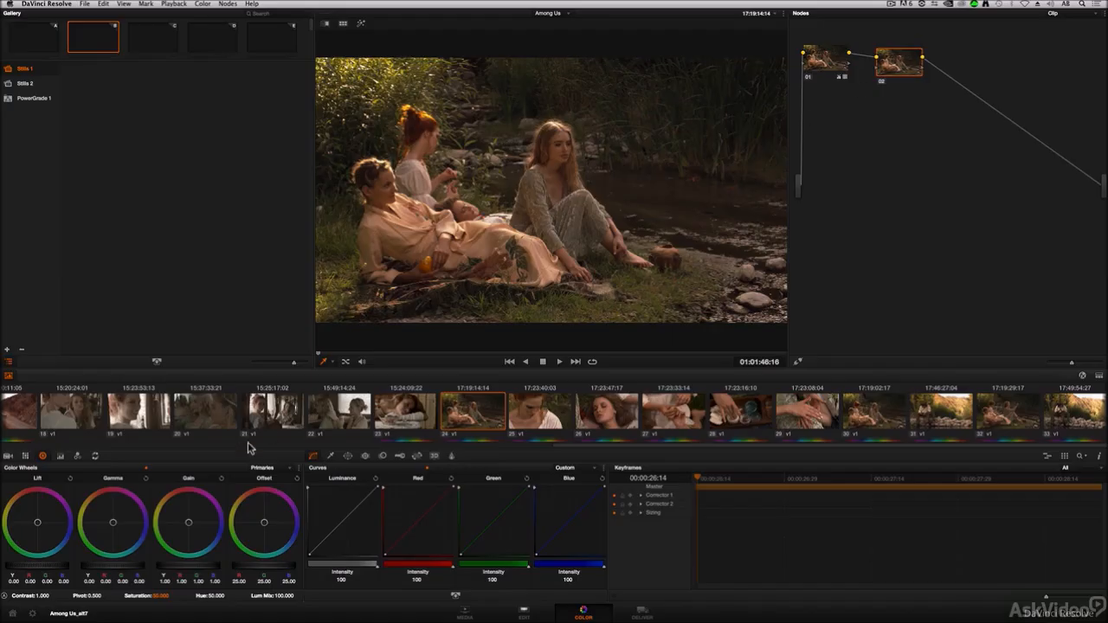
mouse_move(180, 567)
left_mouse_down()
mouse_move(95, 559)
mouse_move(292, 564)
mouse_move(179, 562)
mouse_move(194, 564)
left_mouse_up()
key("Delete")
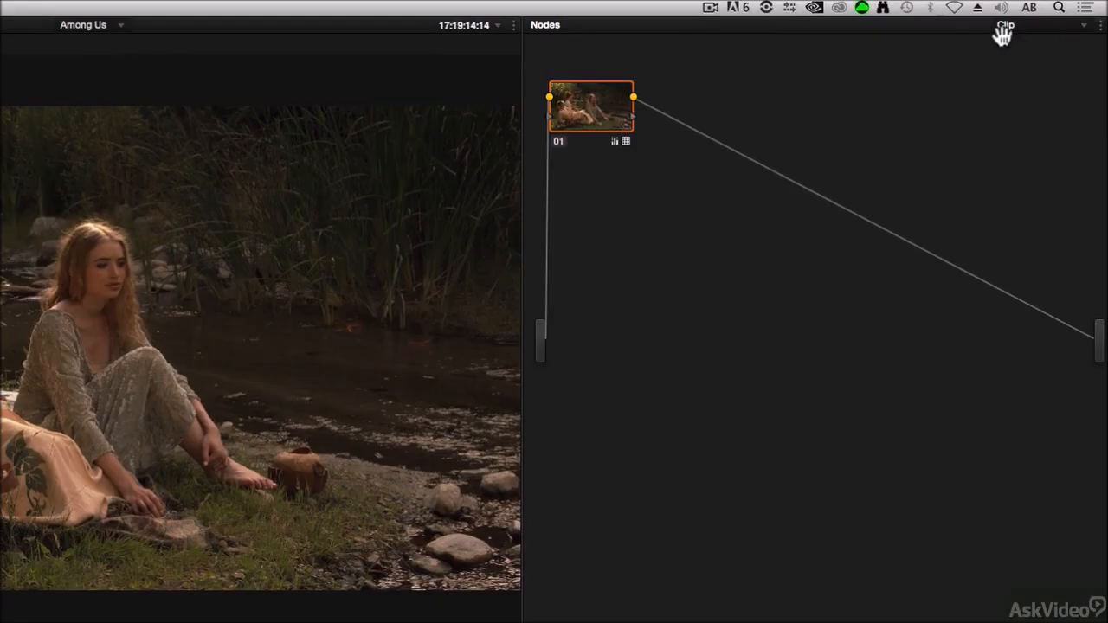
Step: Switch the node graph from Clip to Timeline and add a serial node there for a timeline-wide grade
left_click(1058, 31)
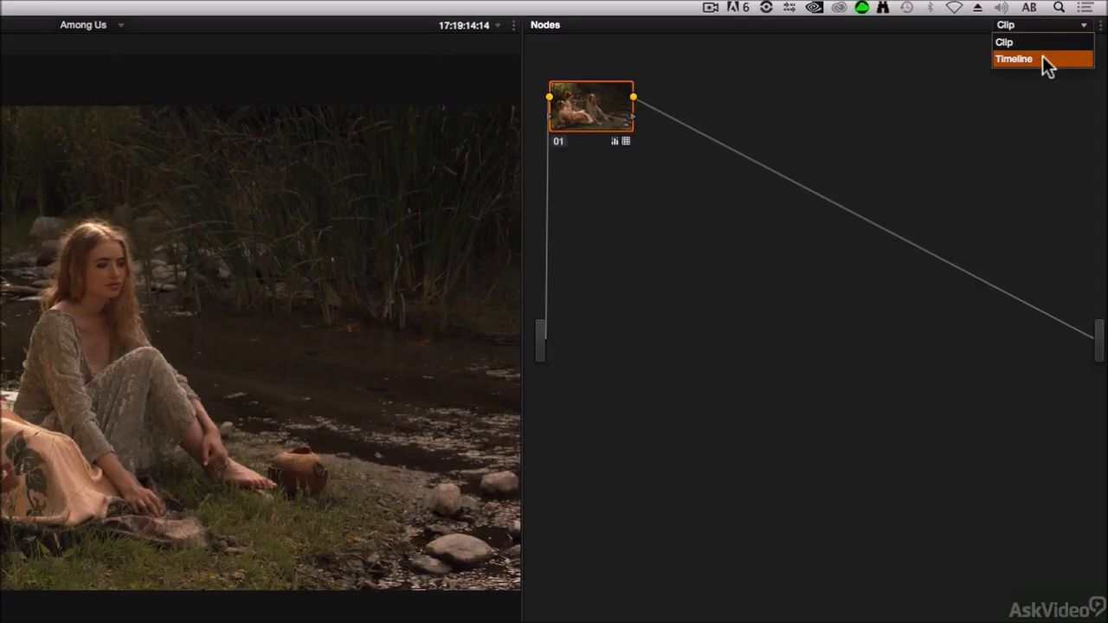
left_click(1058, 59)
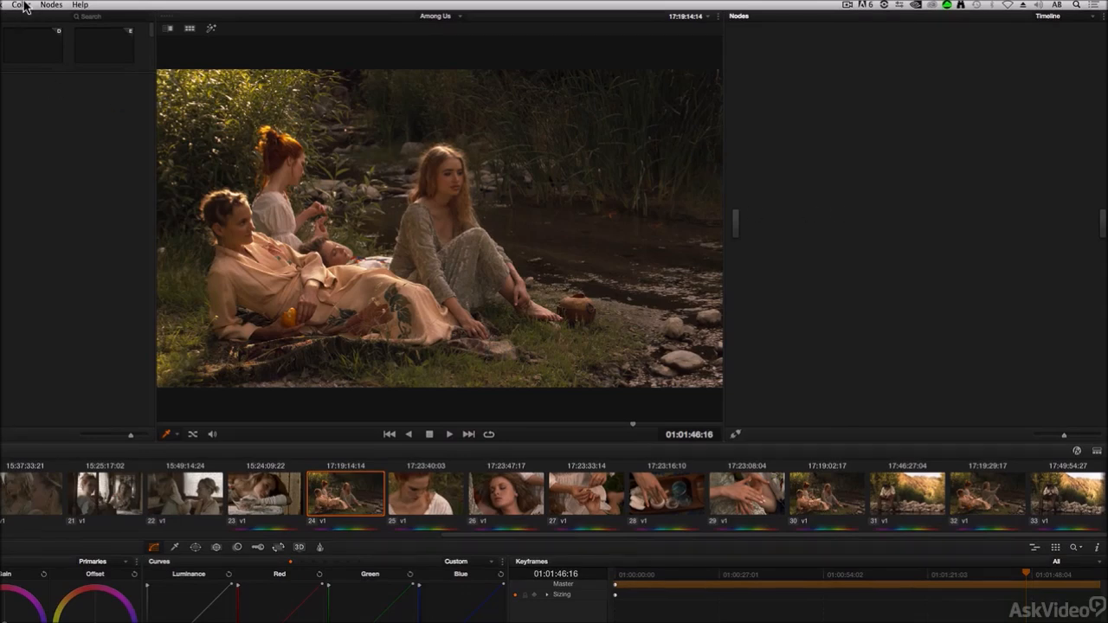
left_click(51, 5)
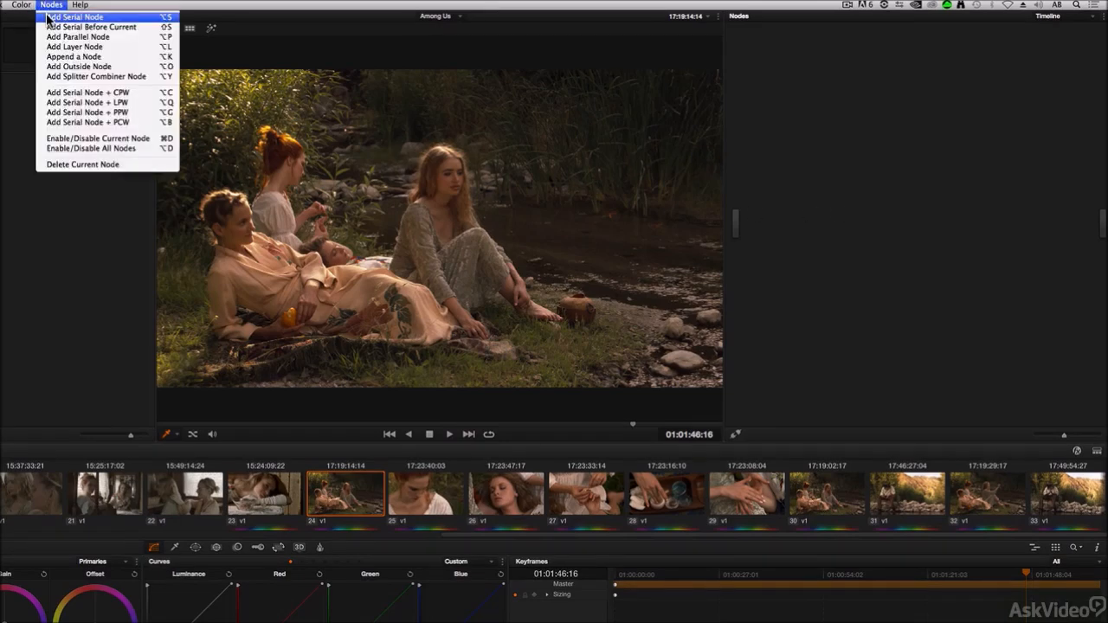
left_click(73, 17)
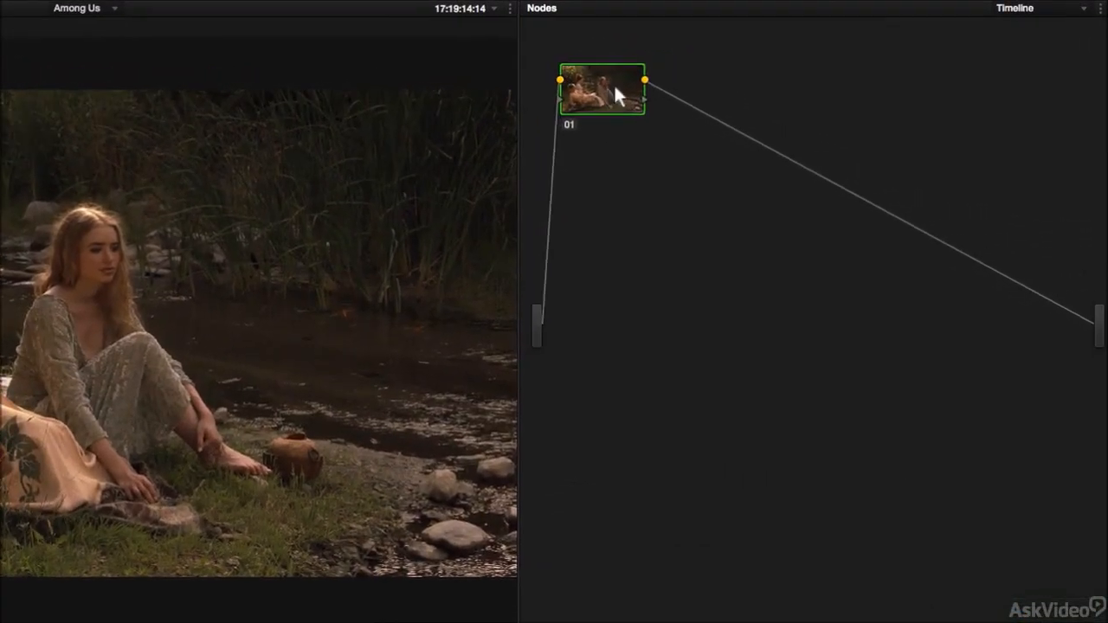
left_click_drag(614, 83, 631, 109)
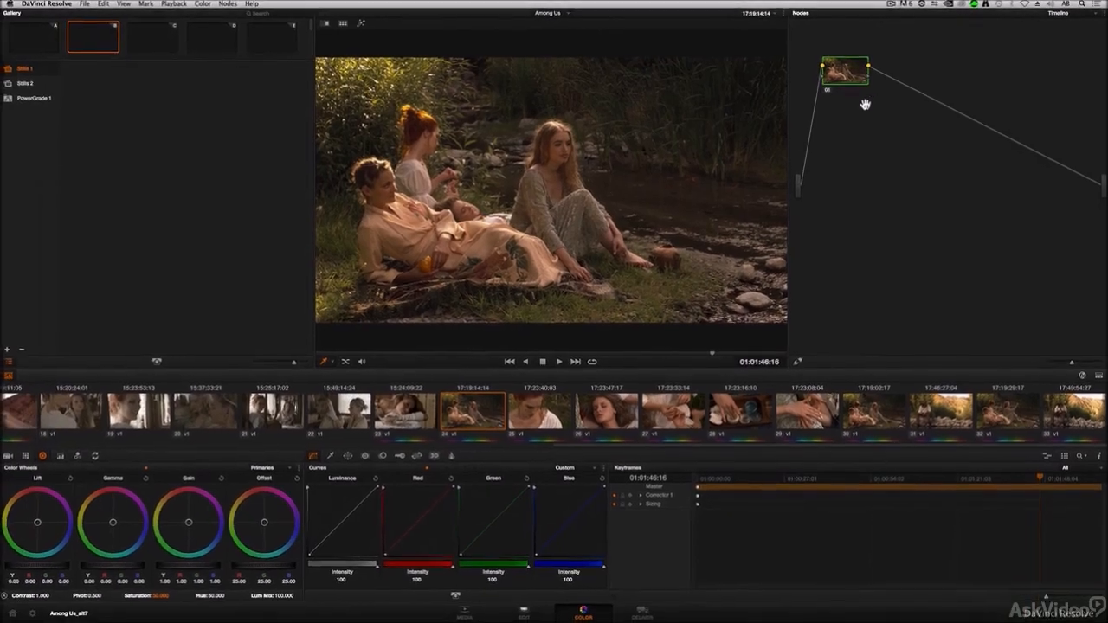
Step: Enable a circular window on the timeline node and stretch it into a wide oval with an aspect of about 84
left_click(347, 457)
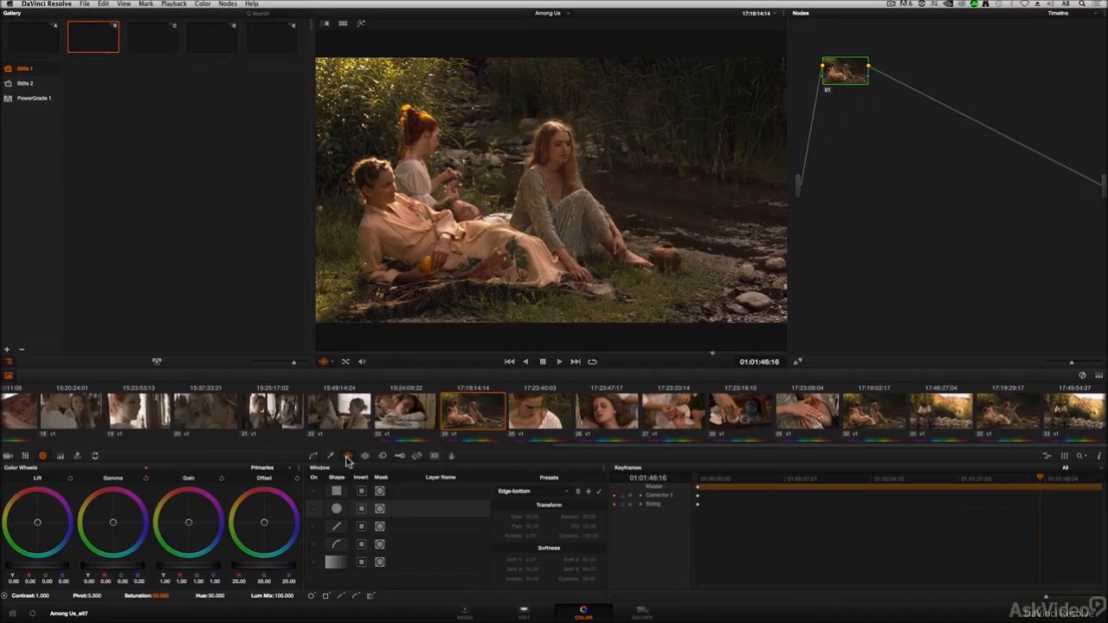
left_click(313, 509)
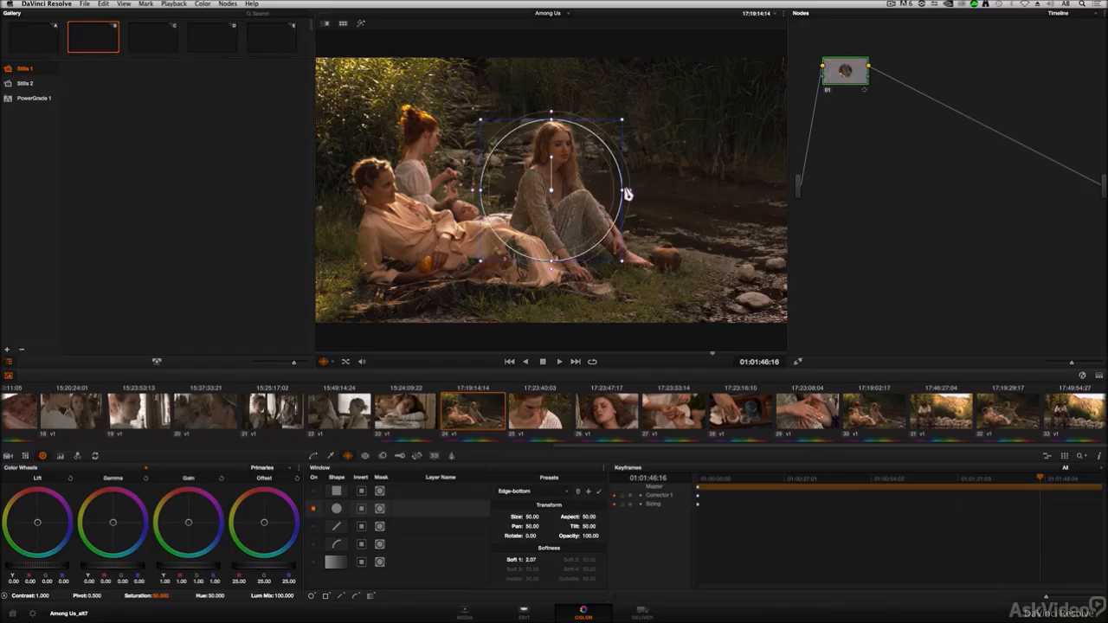
left_click_drag(626, 195, 785, 190)
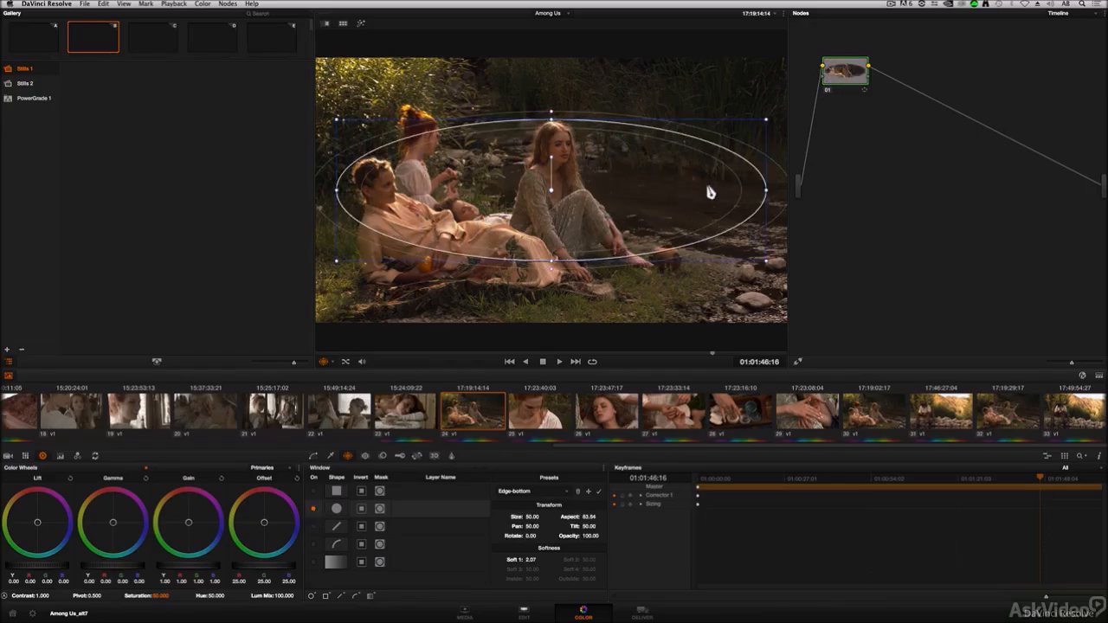
scroll(714, 191, "down", 2)
left_click_drag(717, 195, 726, 193)
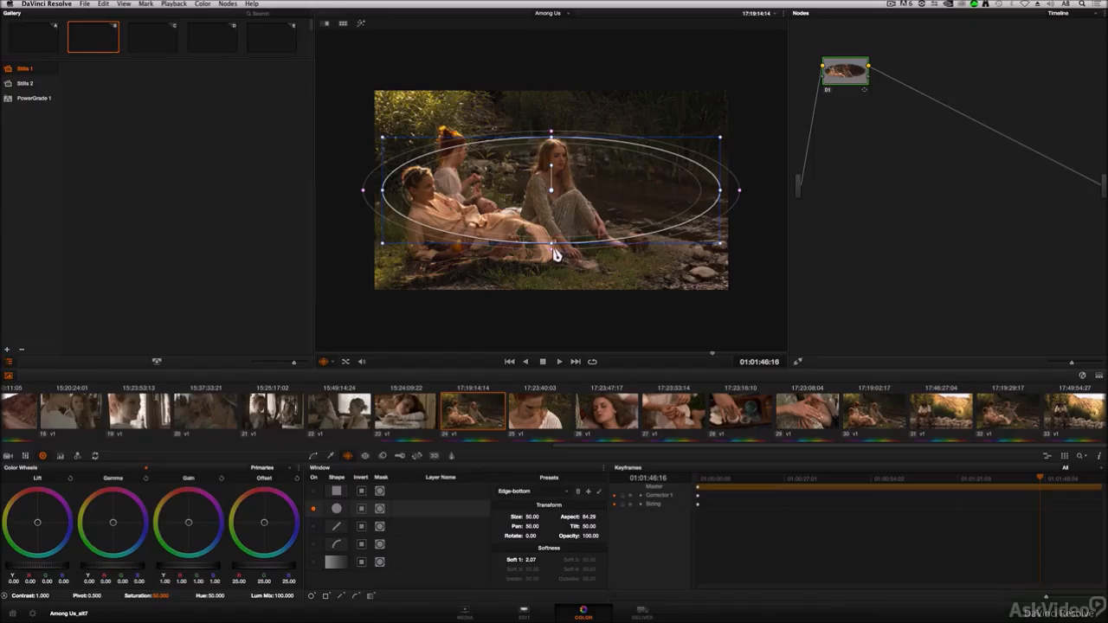
Step: Enlarge the oval window to a size of about 58, soften its edge to about 8.9, and invert it
left_click_drag(554, 264, 561, 321)
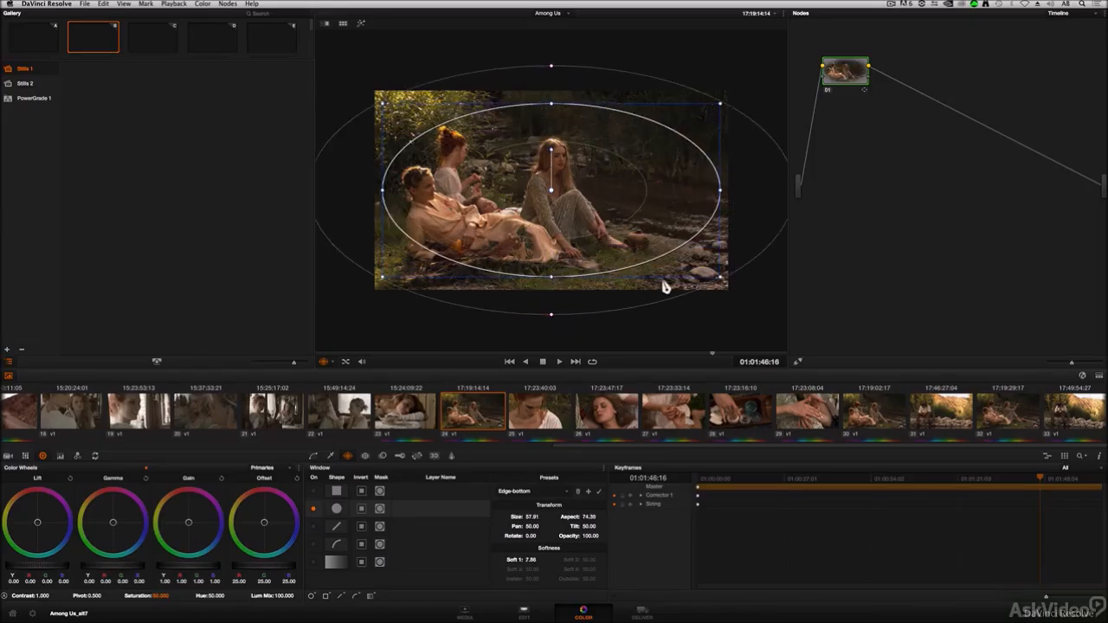
left_click_drag(722, 283, 725, 287)
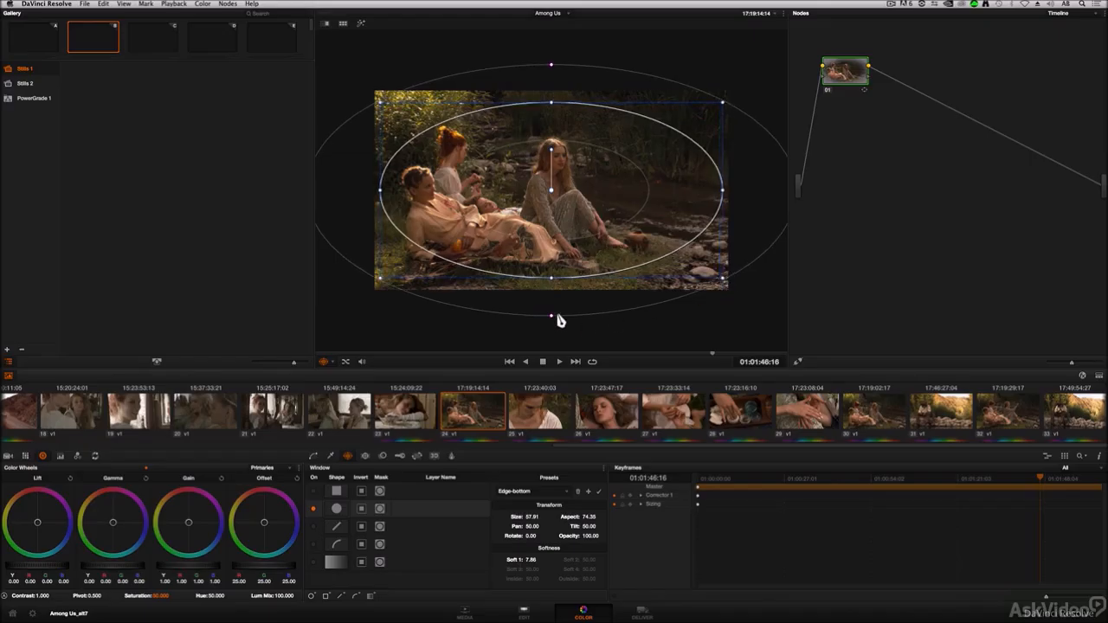
left_click_drag(555, 326, 555, 330)
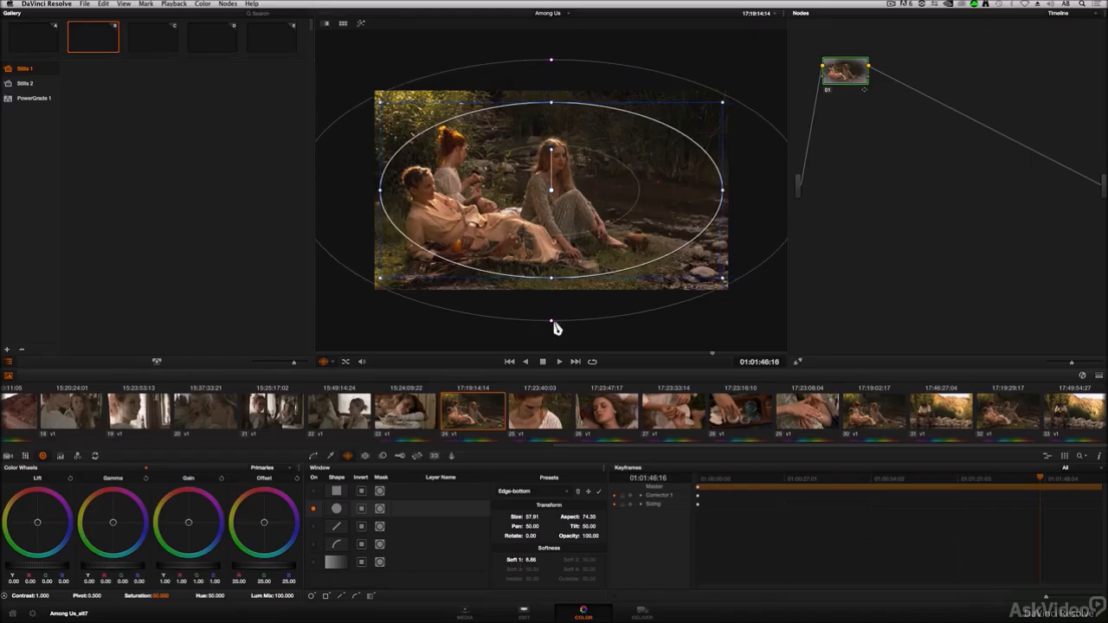
left_click(362, 510)
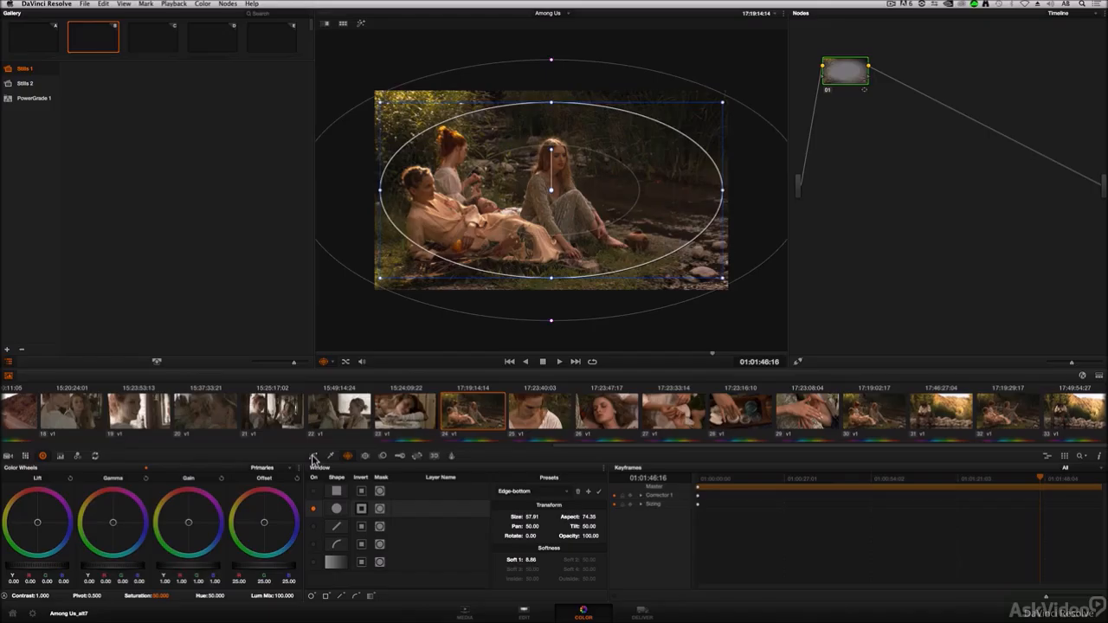
left_click(313, 456)
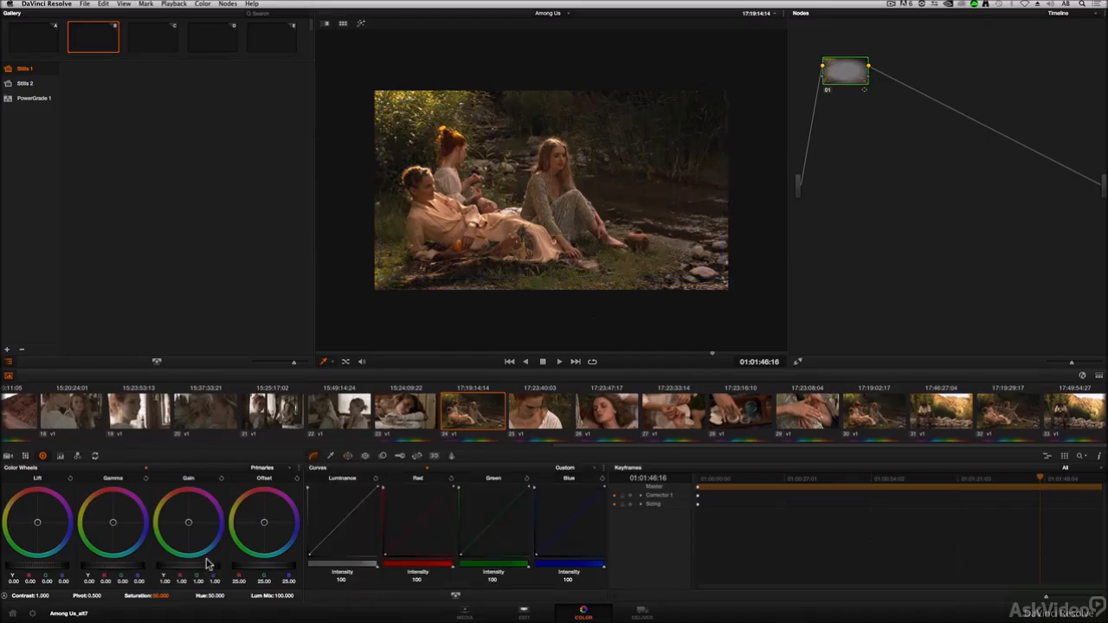
Step: Darken the vignette on the timeline node by lowering gain to about 0.58 and gamma slightly below zero
left_click_drag(209, 570, 44, 552)
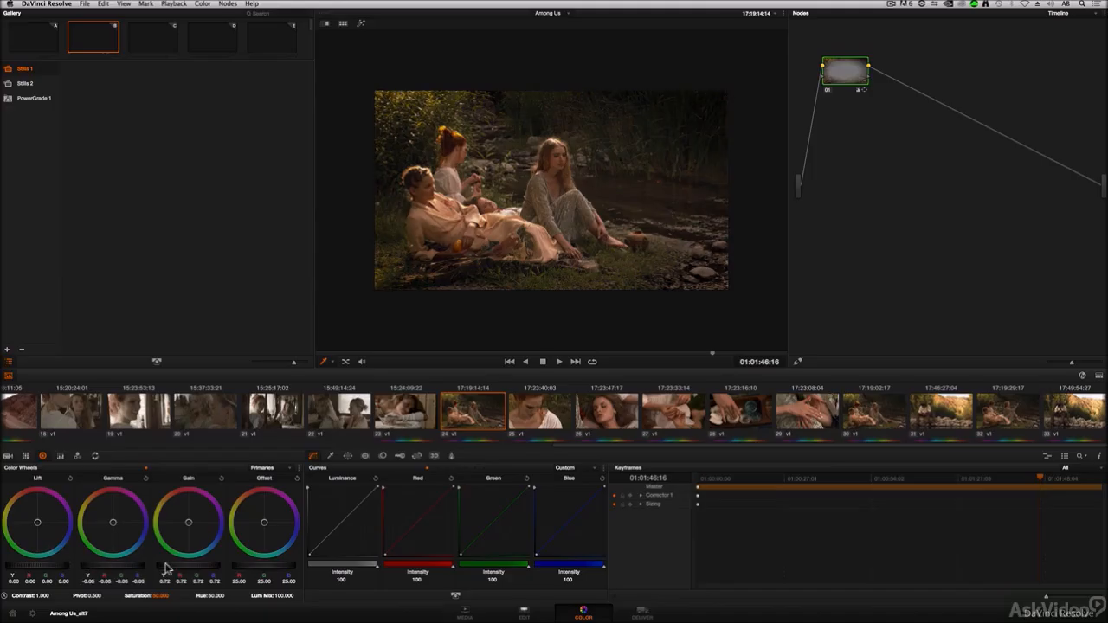
left_click_drag(208, 570, 168, 569)
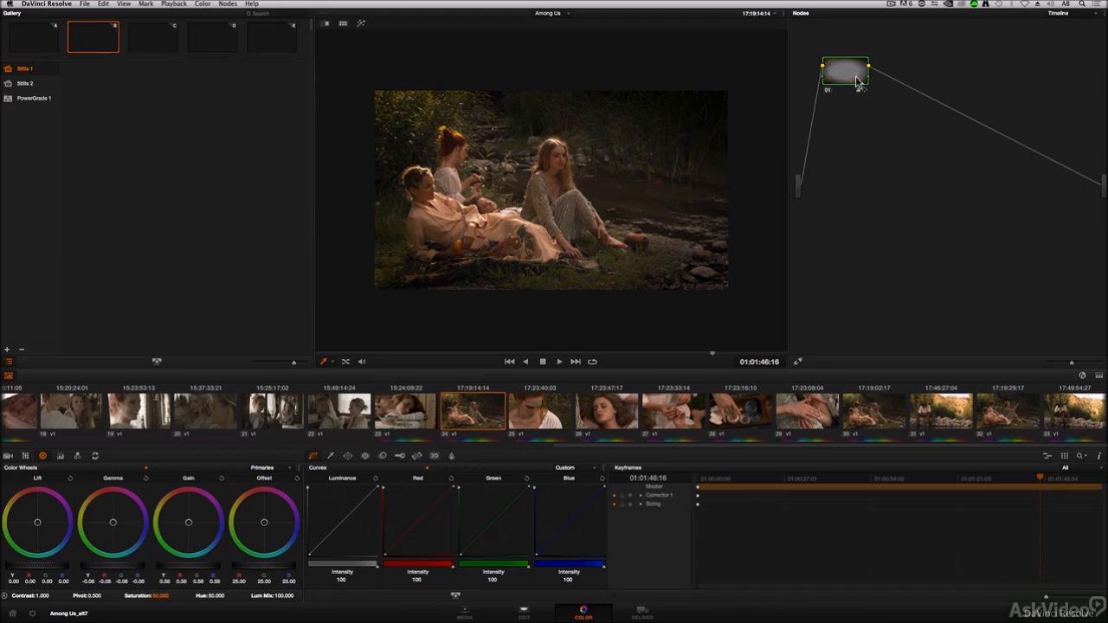
left_click_drag(851, 74, 845, 68)
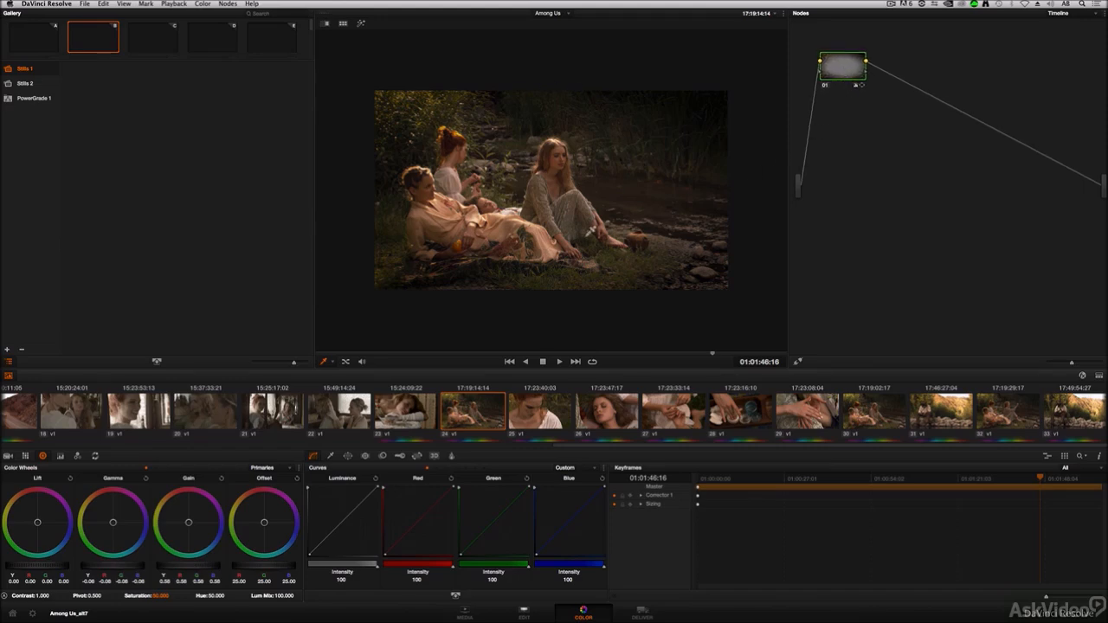
Step: Check the timeline vignette on clips 25 through 28
left_click(538, 423)
left_click(610, 421)
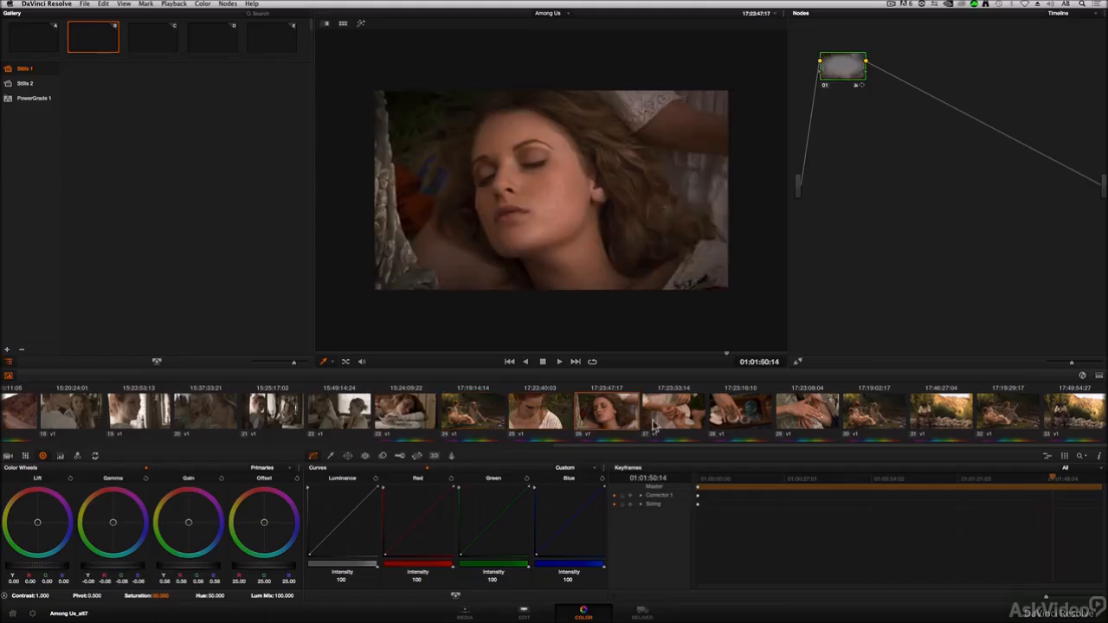
left_click(676, 419)
left_click(749, 421)
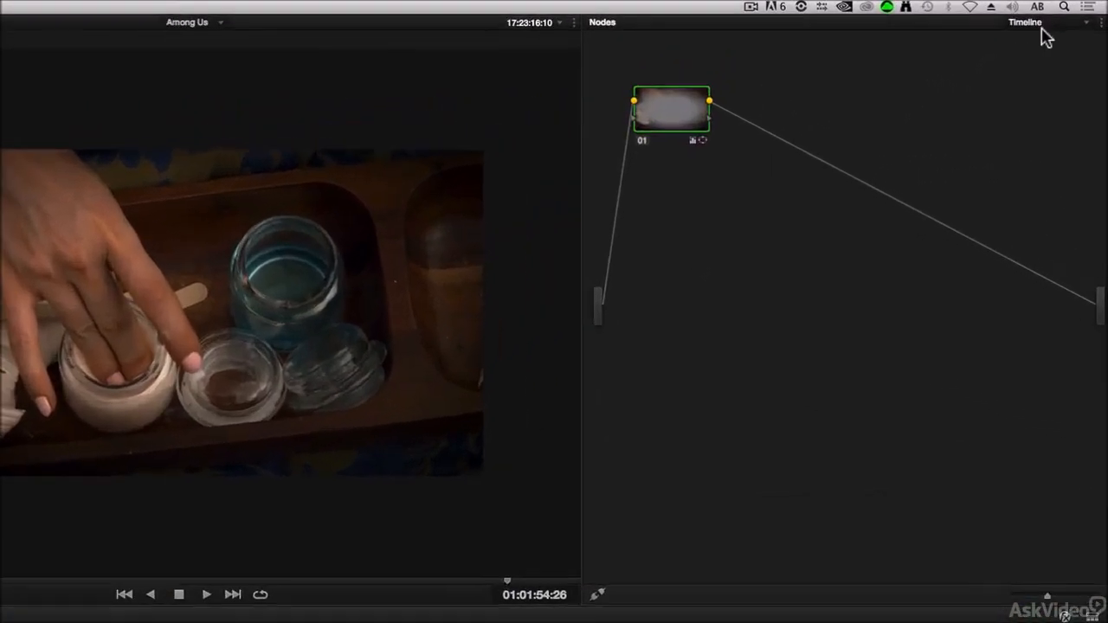
Step: Switch the node graph back to Clip and add a second serial node to clip 28
left_click(1065, 14)
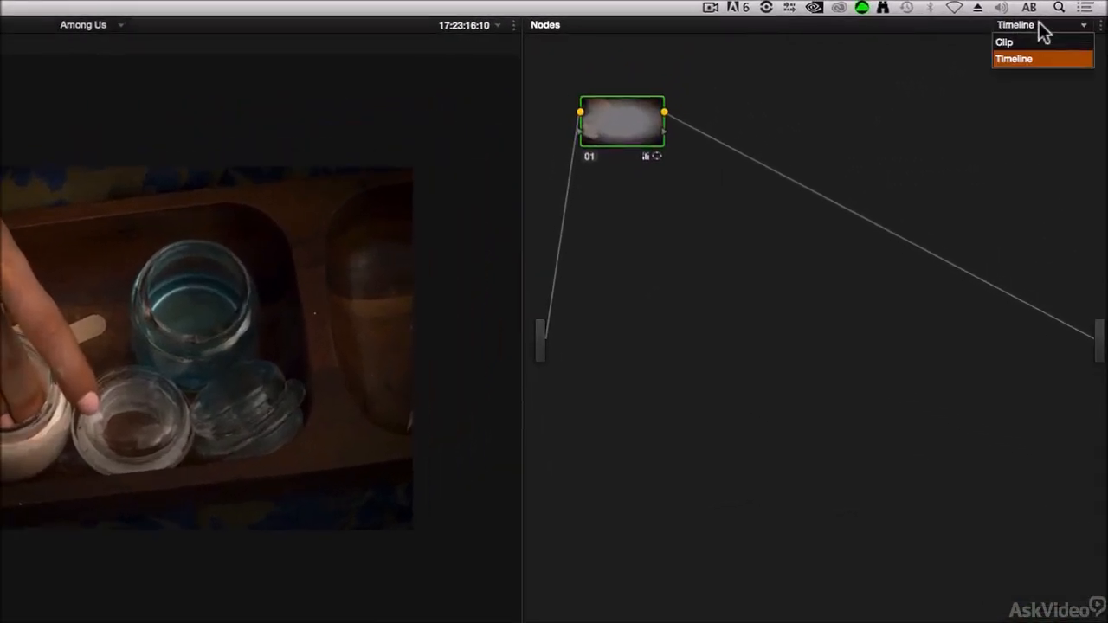
left_click(1038, 42)
left_click_drag(578, 128, 605, 136)
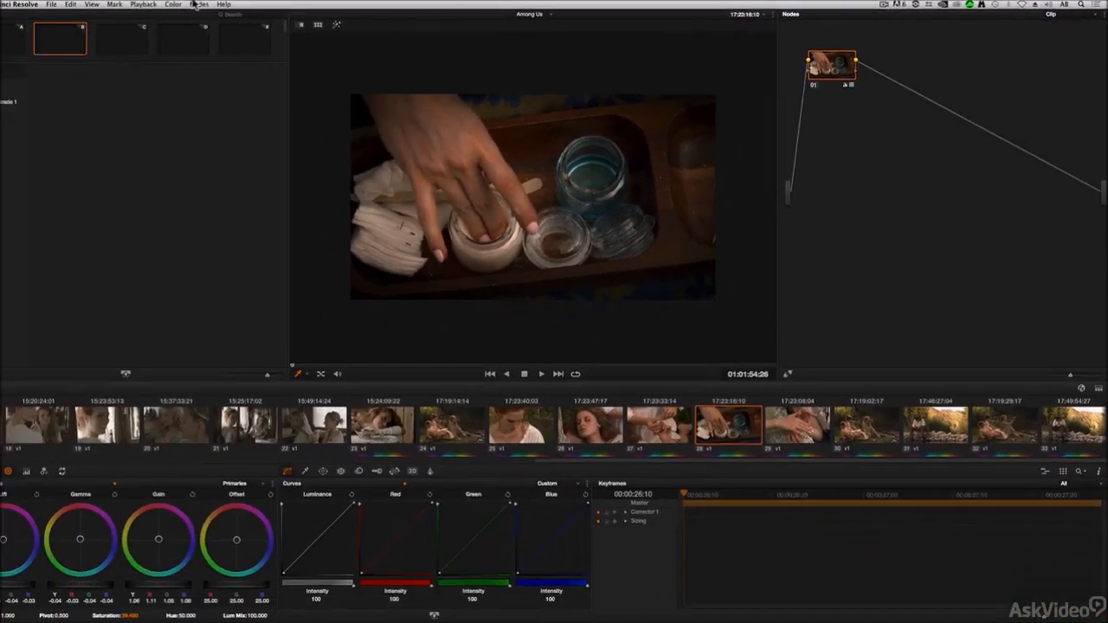
left_click(228, 4)
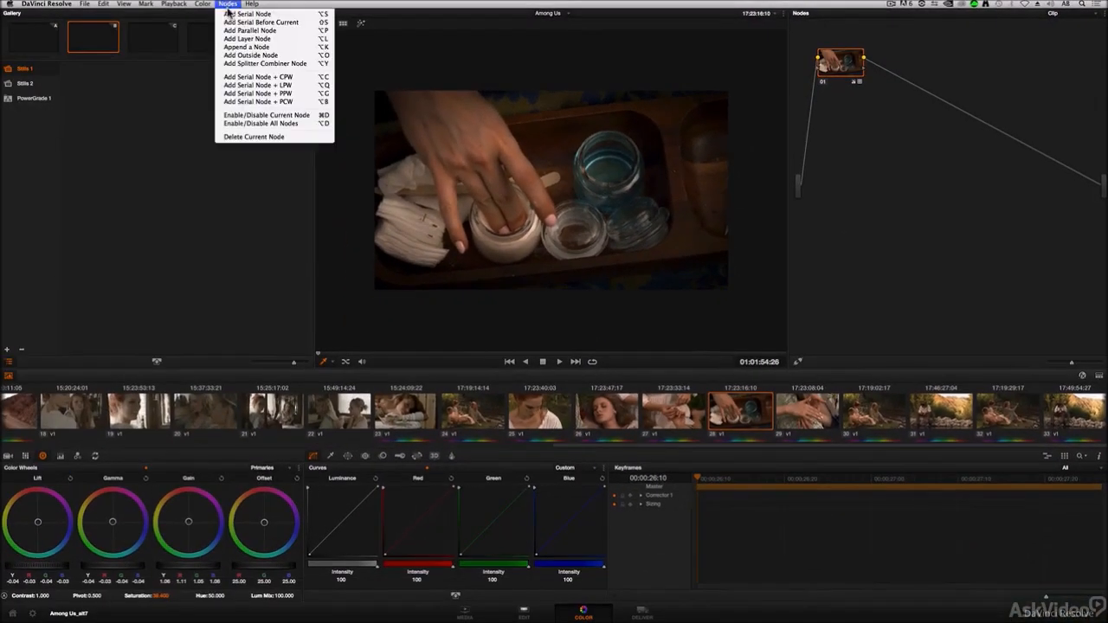
left_click(247, 14)
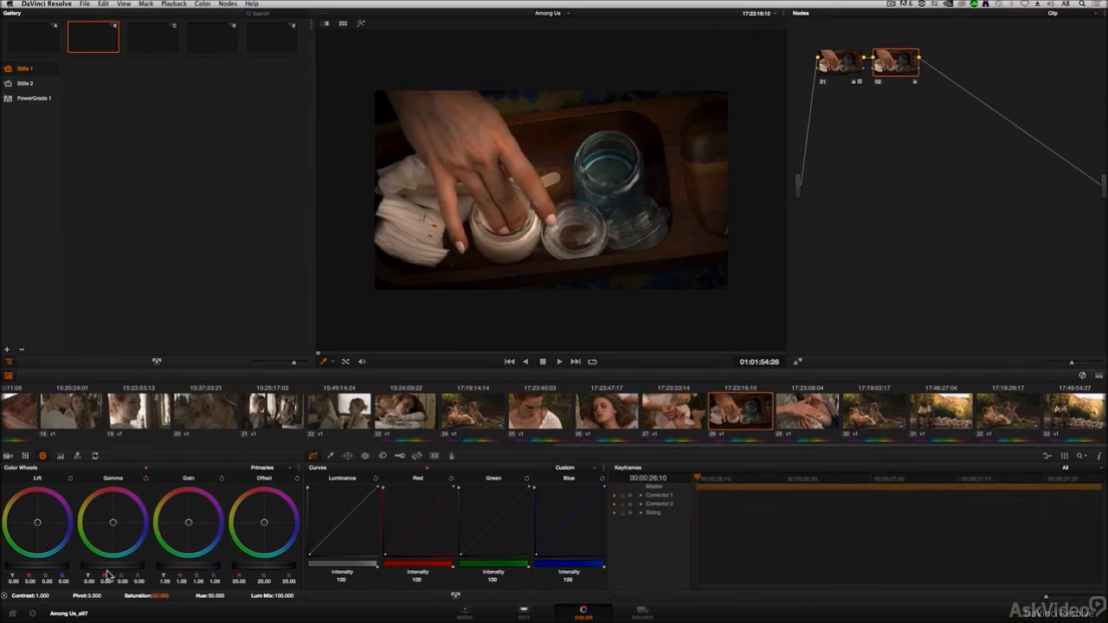
Step: Raise gamma to 0.01 and gain to 1.10 on clip 28's second node, and return the node graph to Timeline
left_click_drag(110, 569, 187, 569)
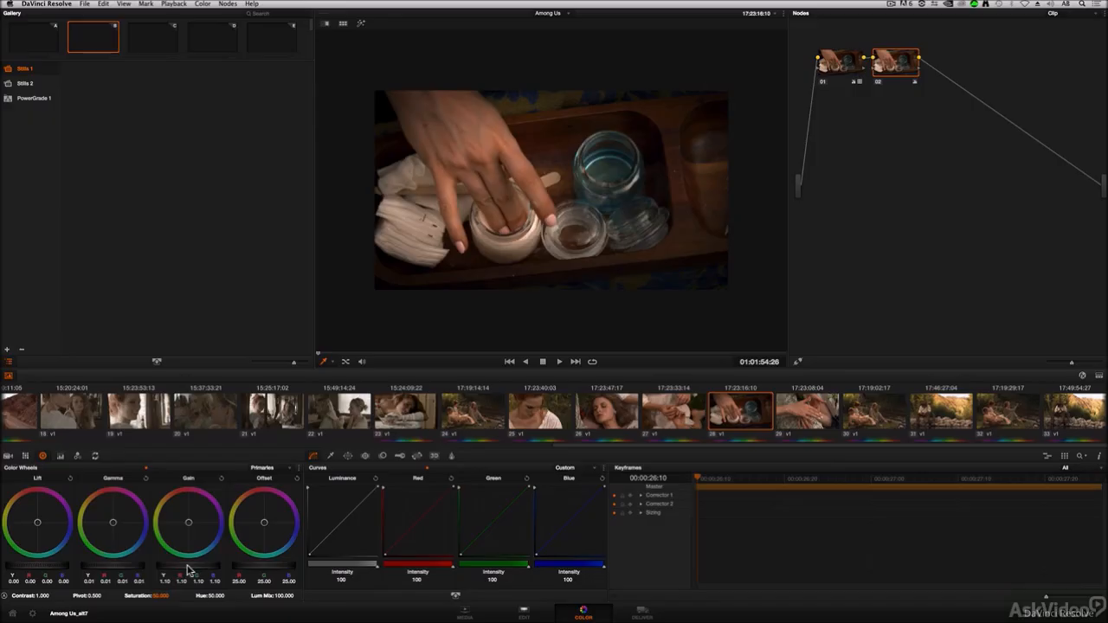
left_click_drag(903, 66, 915, 67)
left_click(1053, 13)
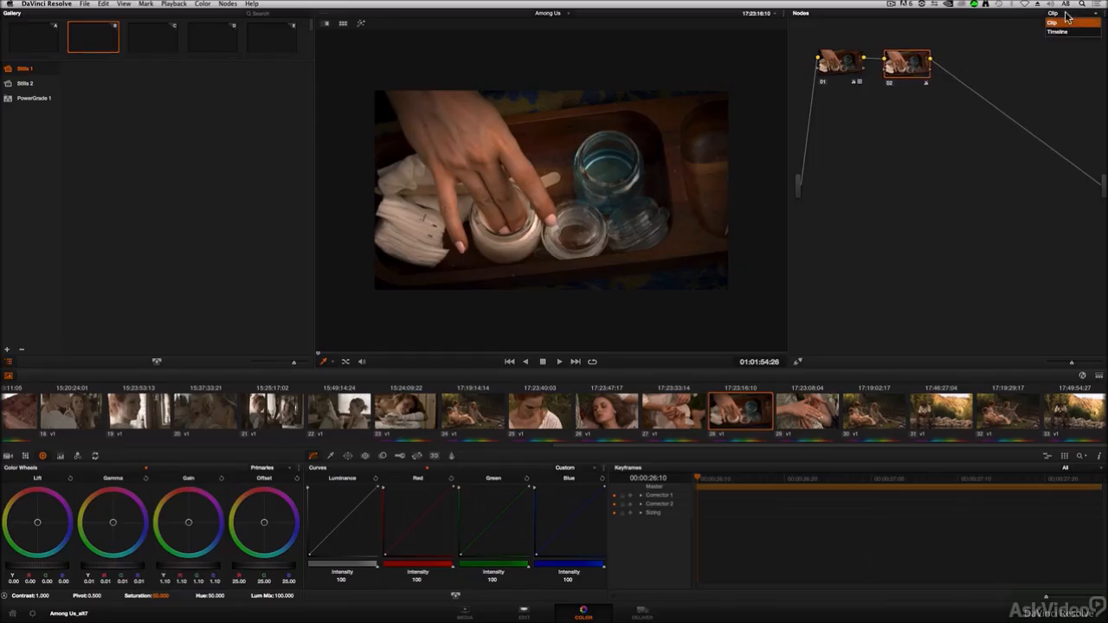
left_click(1066, 33)
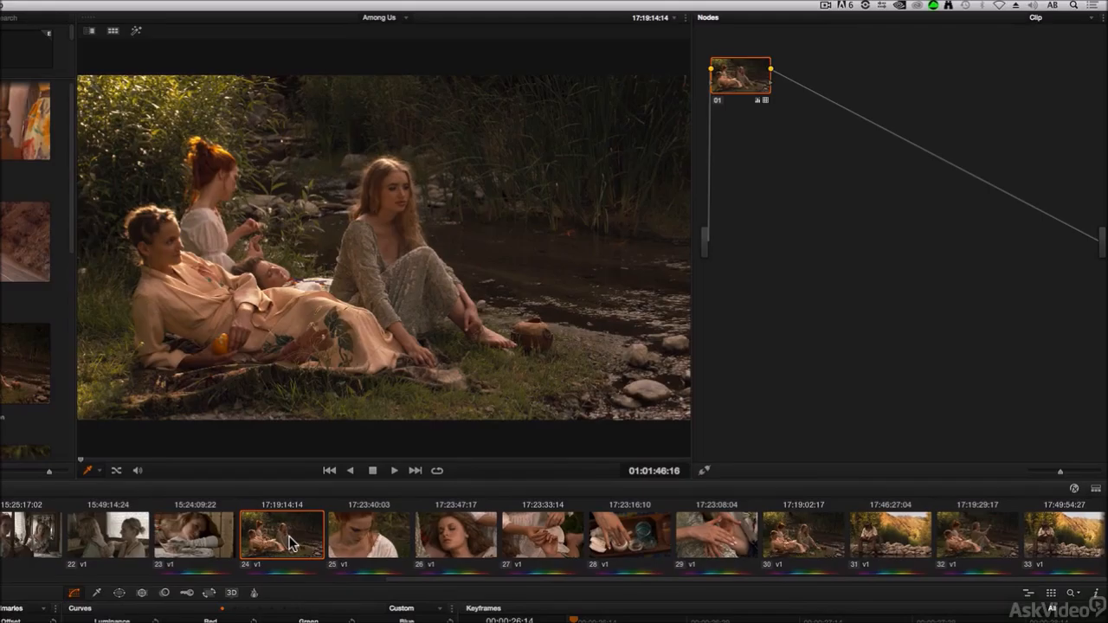
Step: Examine the individual clip grades of clips 25 through 30, and return to clip 24
left_click(372, 541)
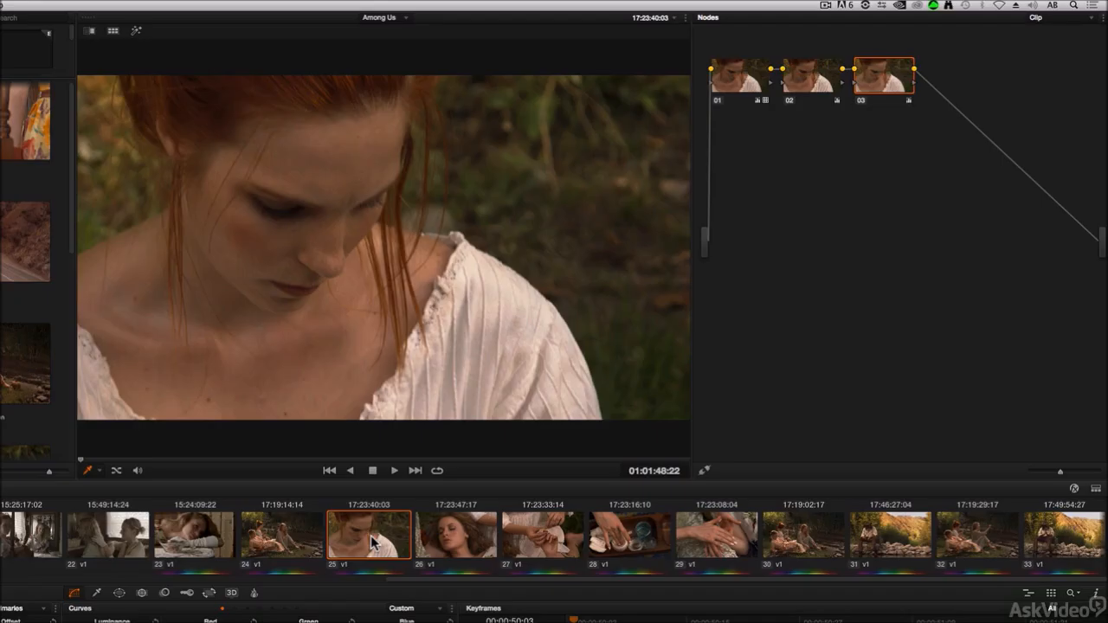
left_click(463, 544)
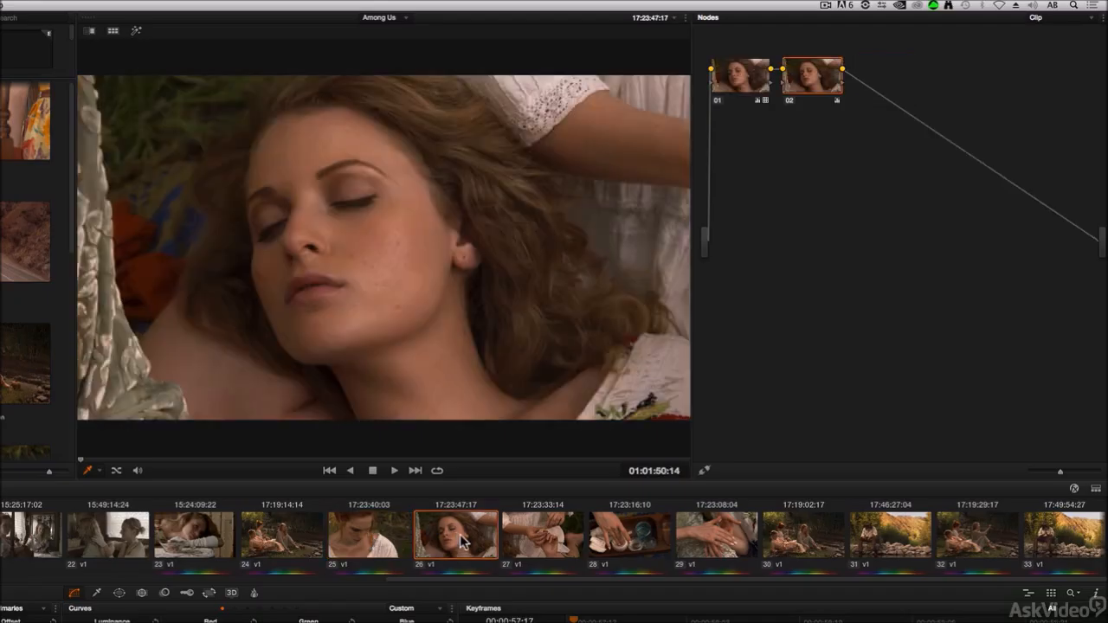
left_click(535, 541)
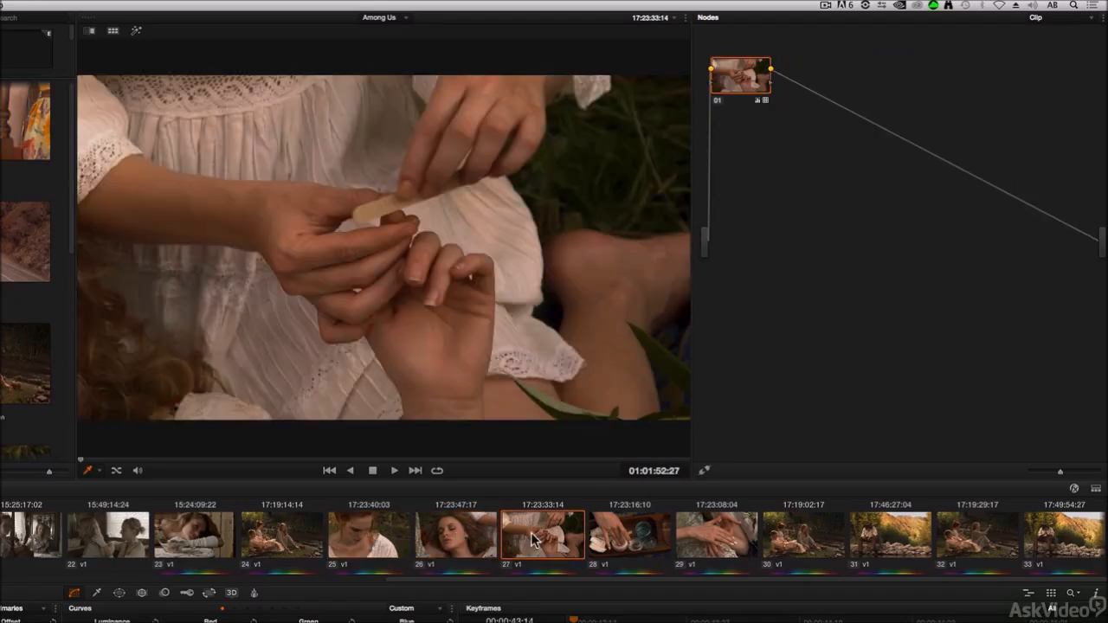
left_click(639, 540)
left_click(711, 544)
left_click(792, 543)
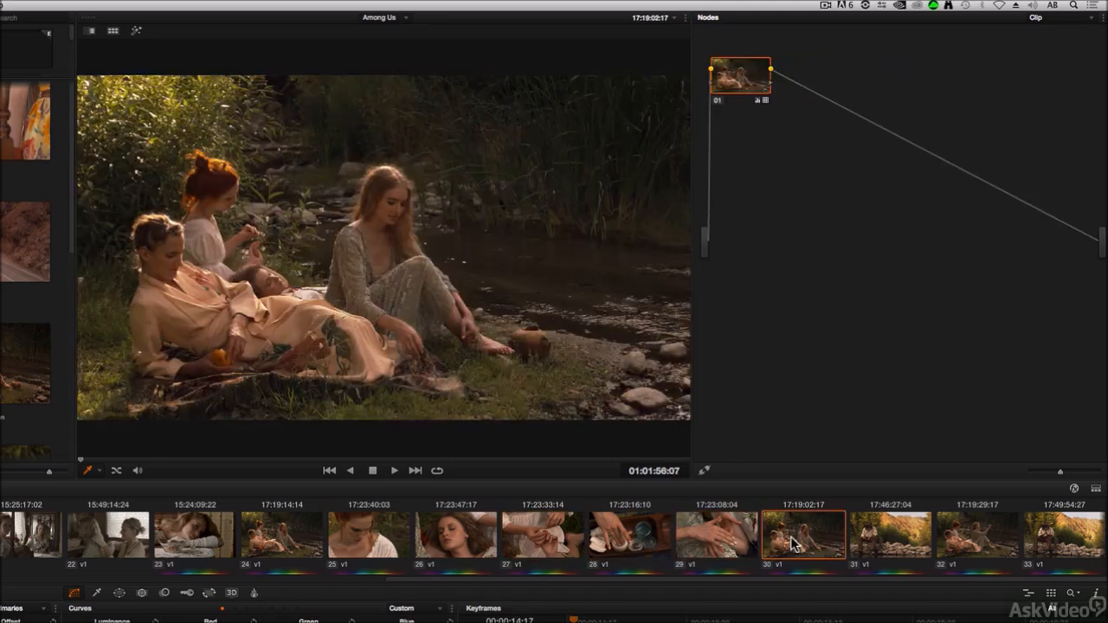
left_click(283, 544)
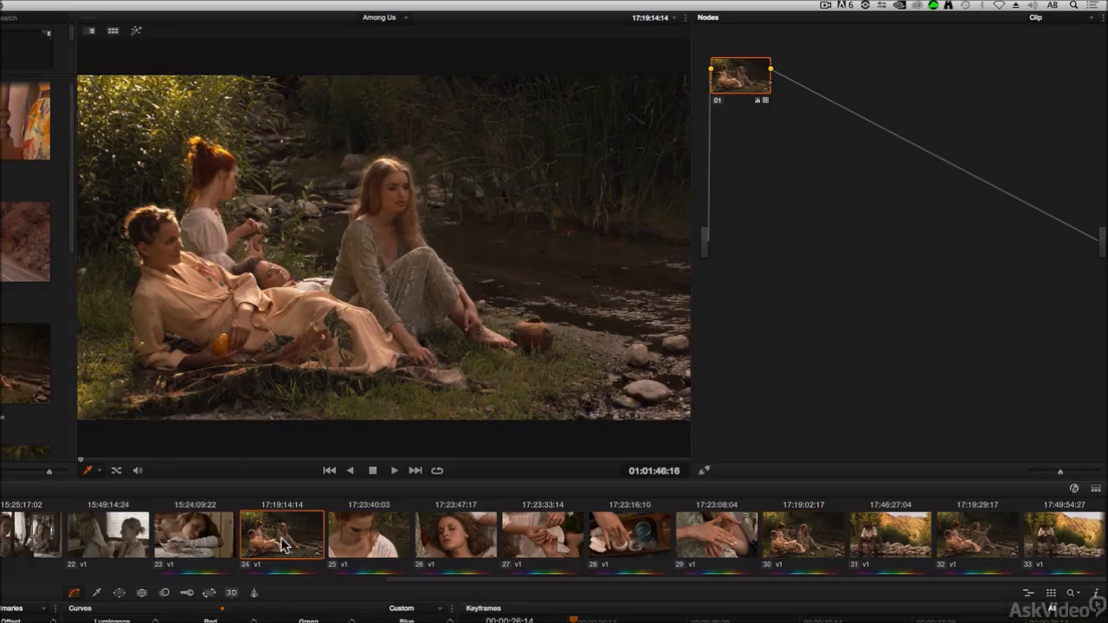
Step: Try a non-contiguous selection of clips 26, 29 and 31 alongside clip 24
left_click(452, 540, "super")
left_click(718, 539, "super")
left_click(879, 539, "super")
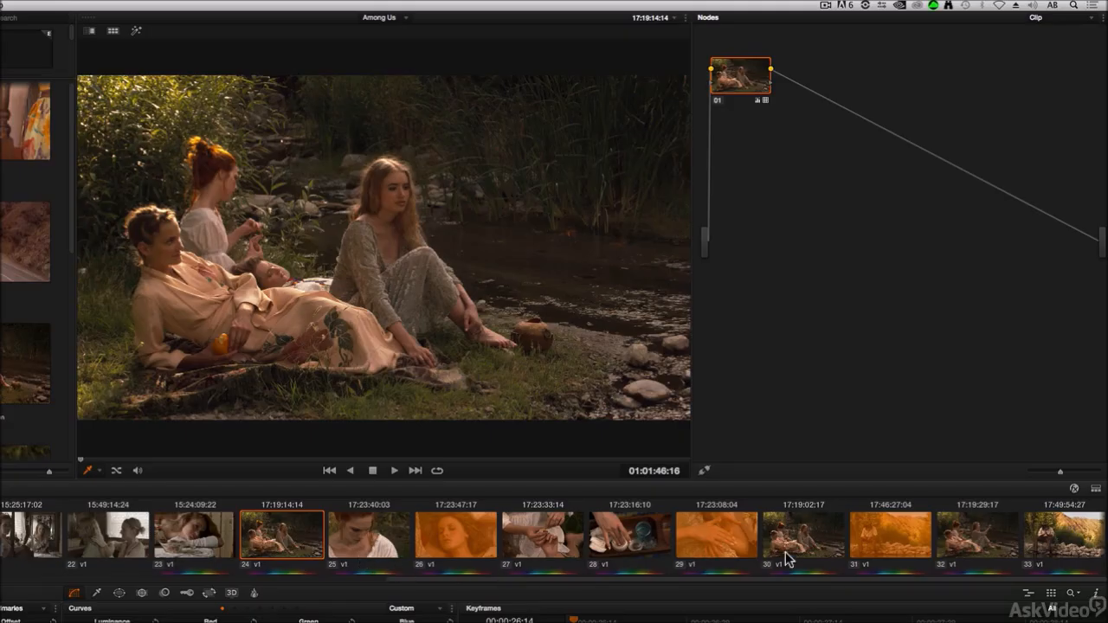
Step: Select clips 24 through 29 and put them in a new group named "outdoor scene"
left_click(293, 540)
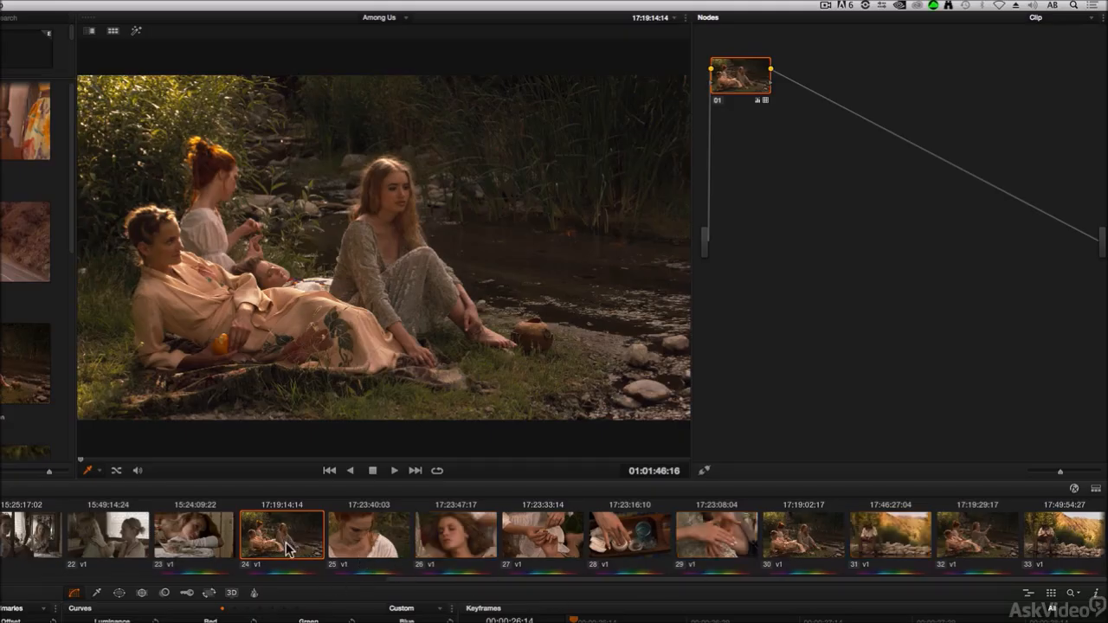
left_click(722, 536, "shift")
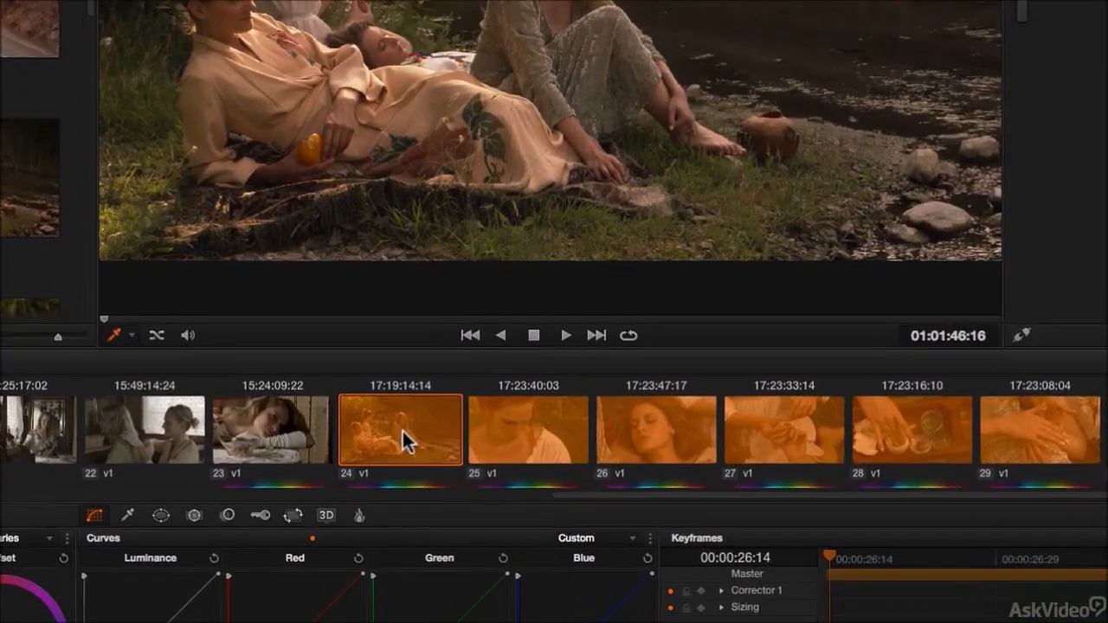
right_click(402, 429)
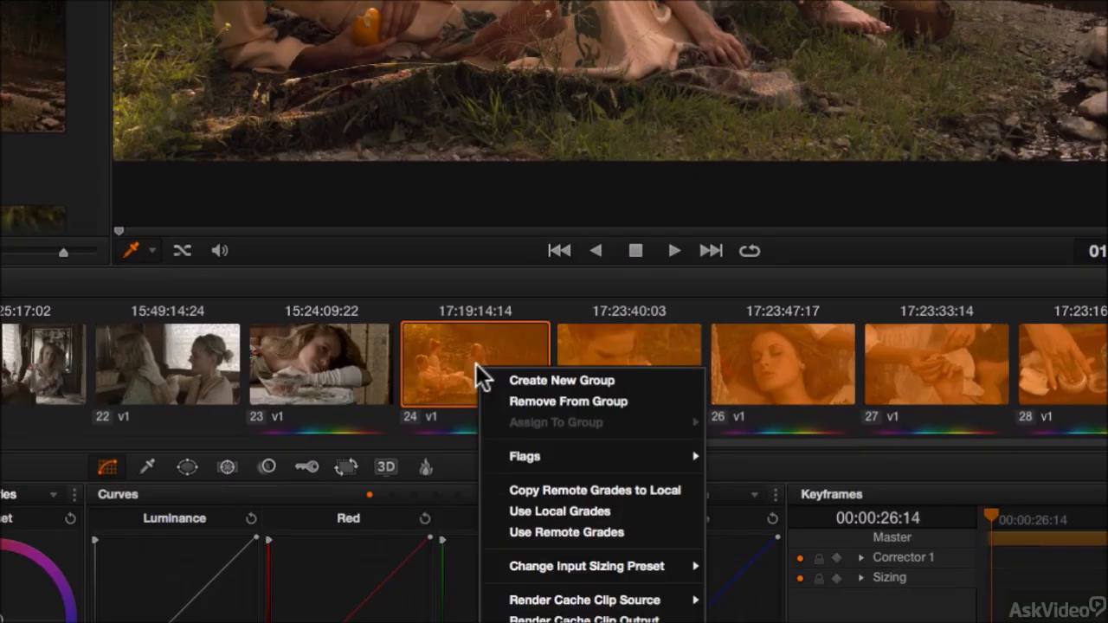
left_click(528, 381)
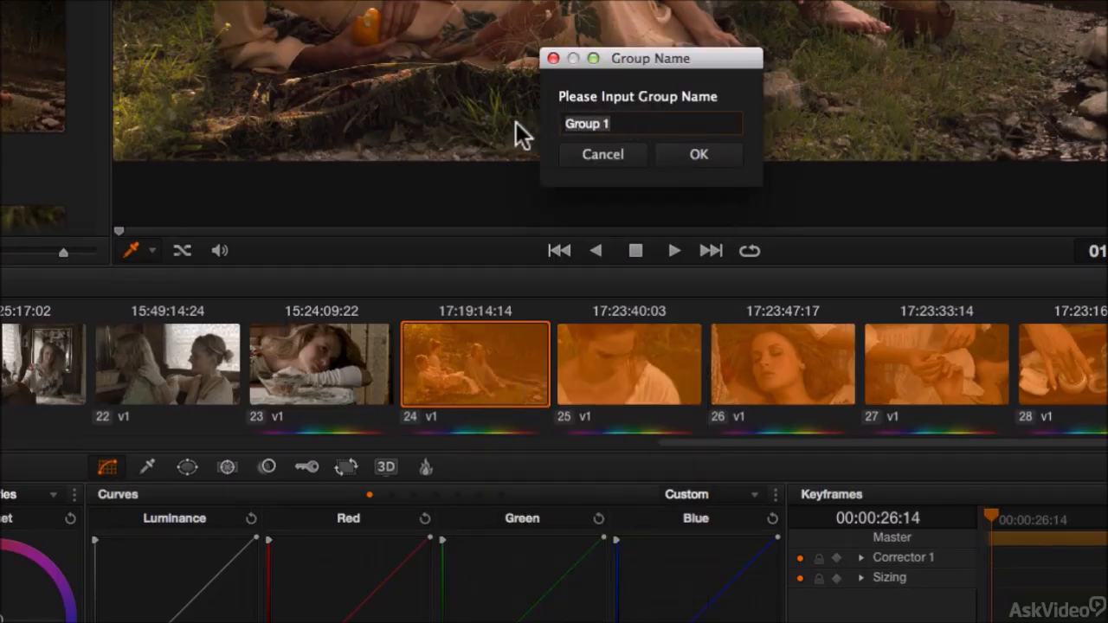
type("out")
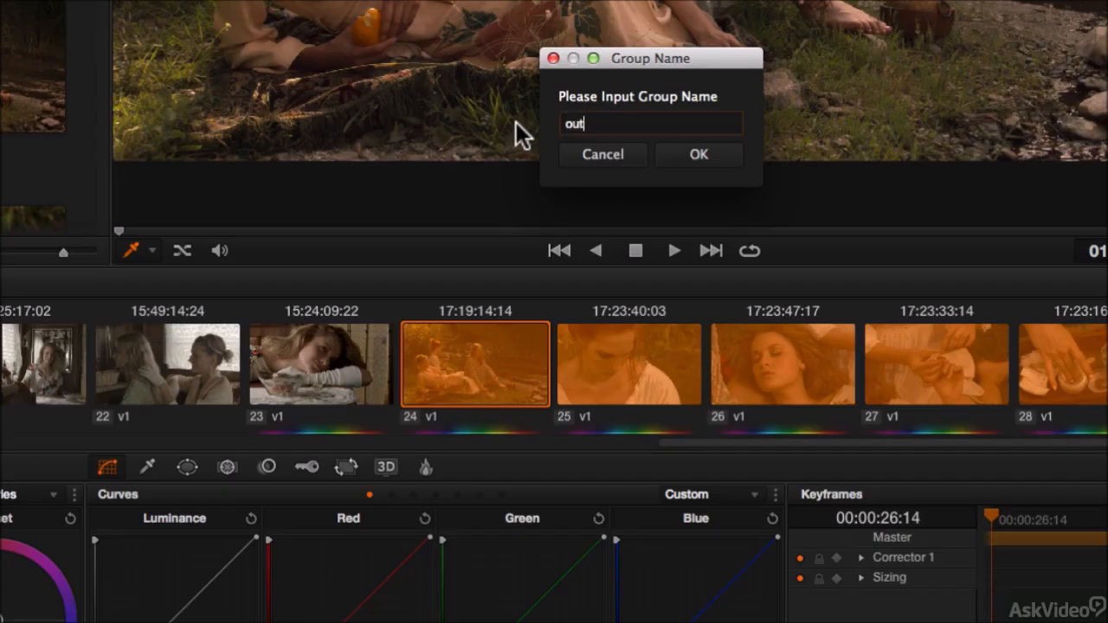
type("door scene")
left_click(703, 157)
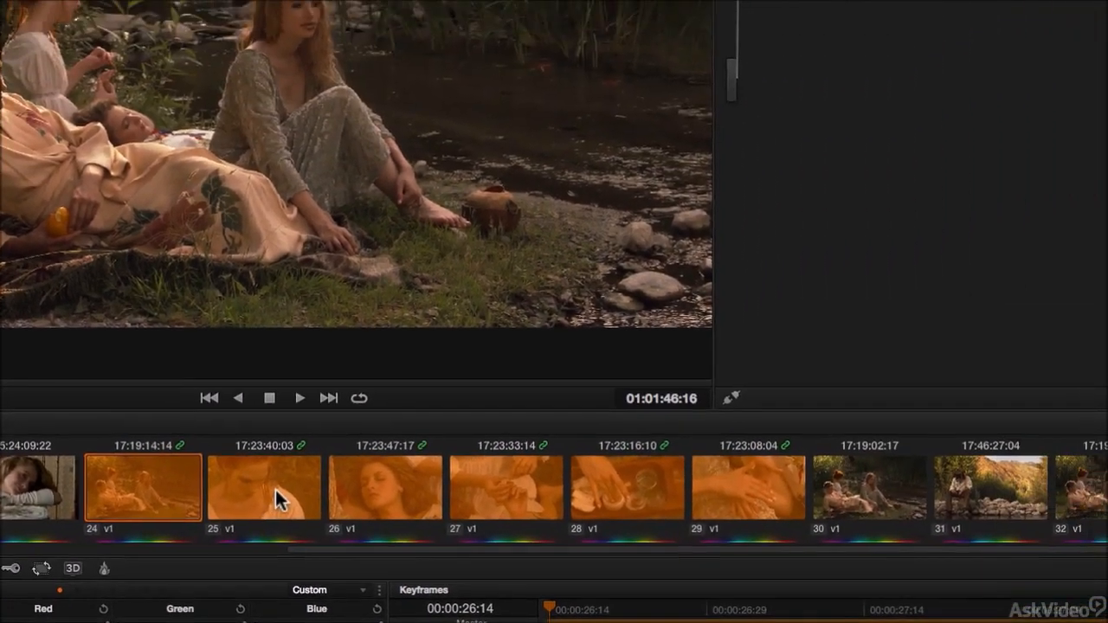
Step: Compare the group link markers on the grouped clips with the ungrouped clip 32, and return to clip 24
left_click(629, 363)
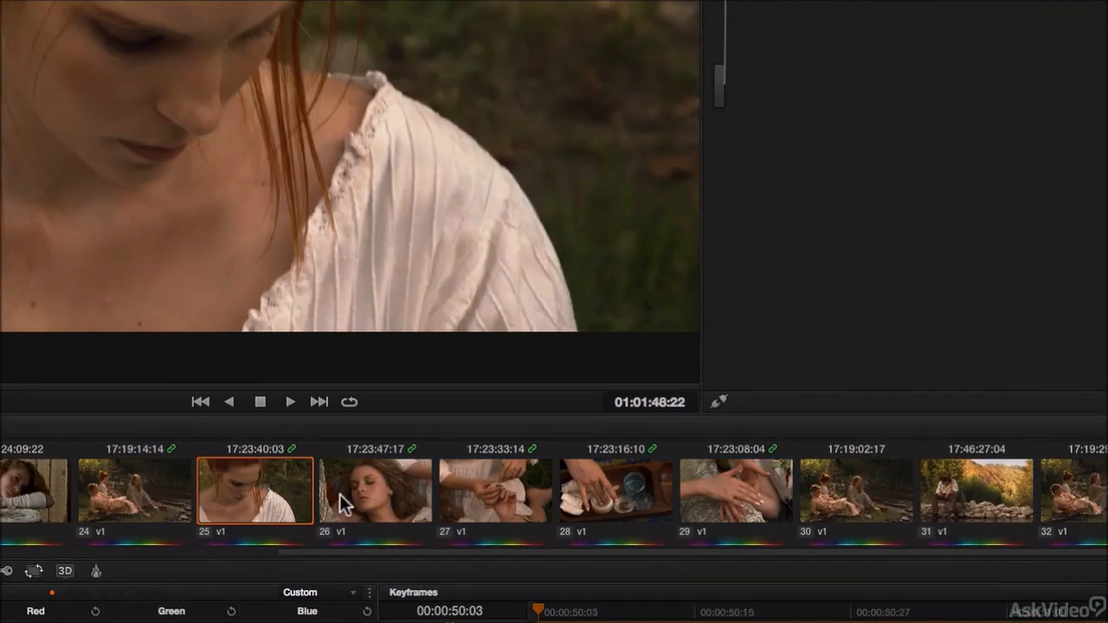
left_click(783, 363)
left_click(515, 504)
left_click(368, 492)
left_click(268, 502)
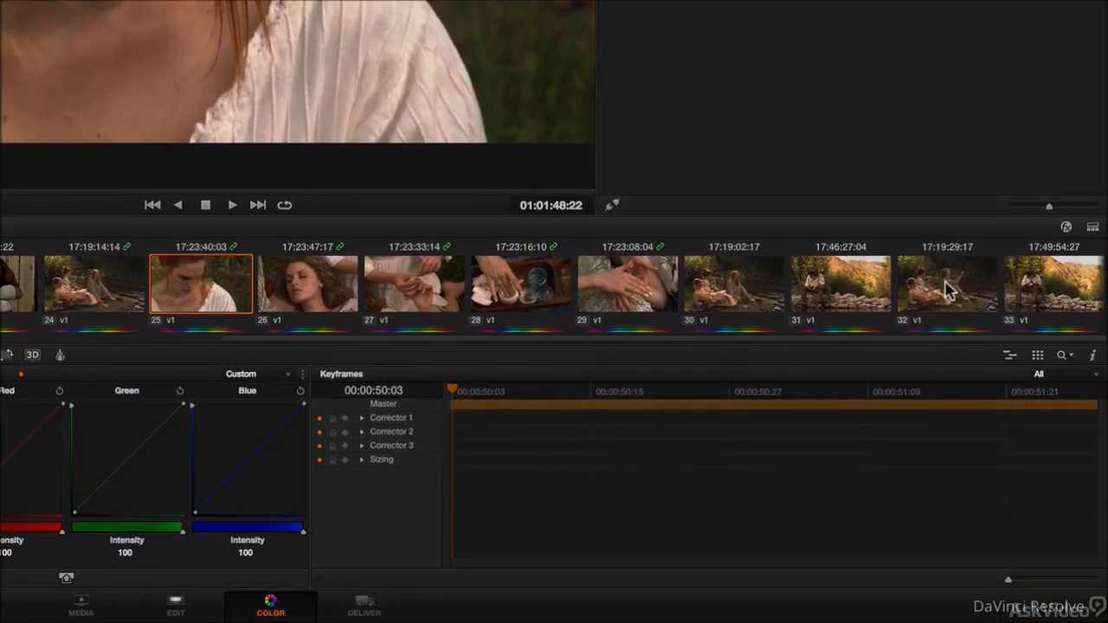
left_click(947, 289)
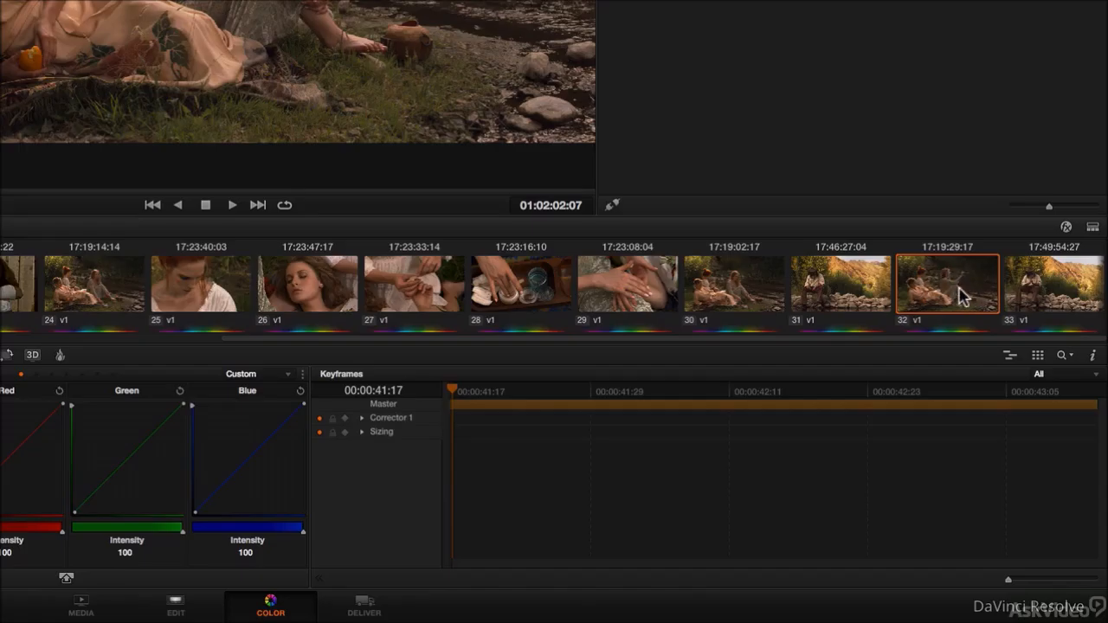
left_click(113, 280)
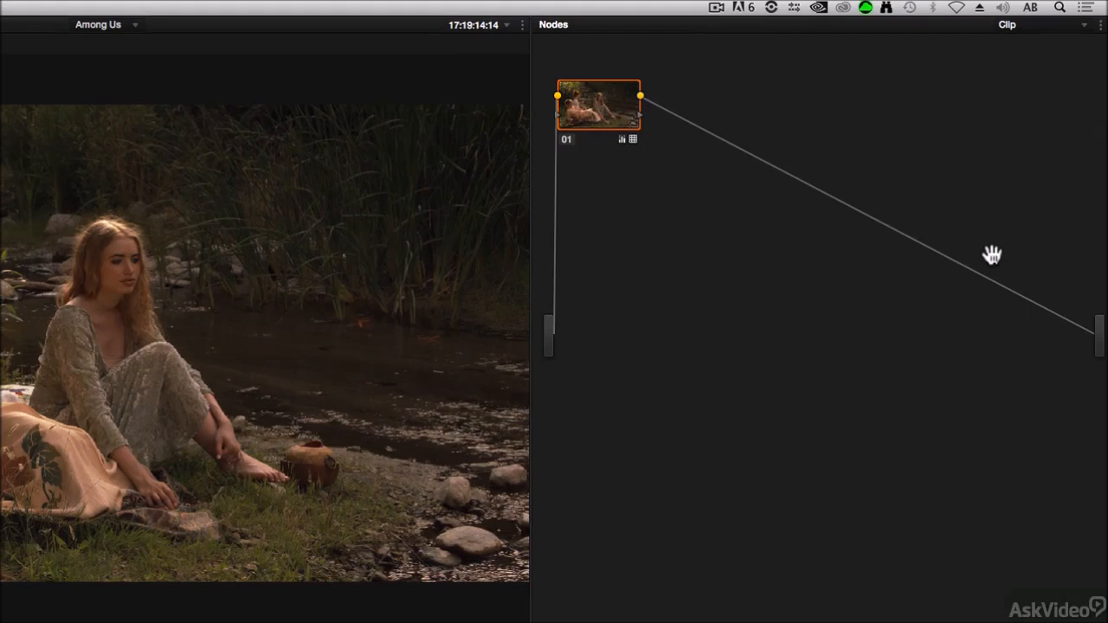
Step: Switch the node graph to Group Post-Clip and grade the group with raised gain, lowered gamma and a warmer gamma tint
left_click(1070, 26)
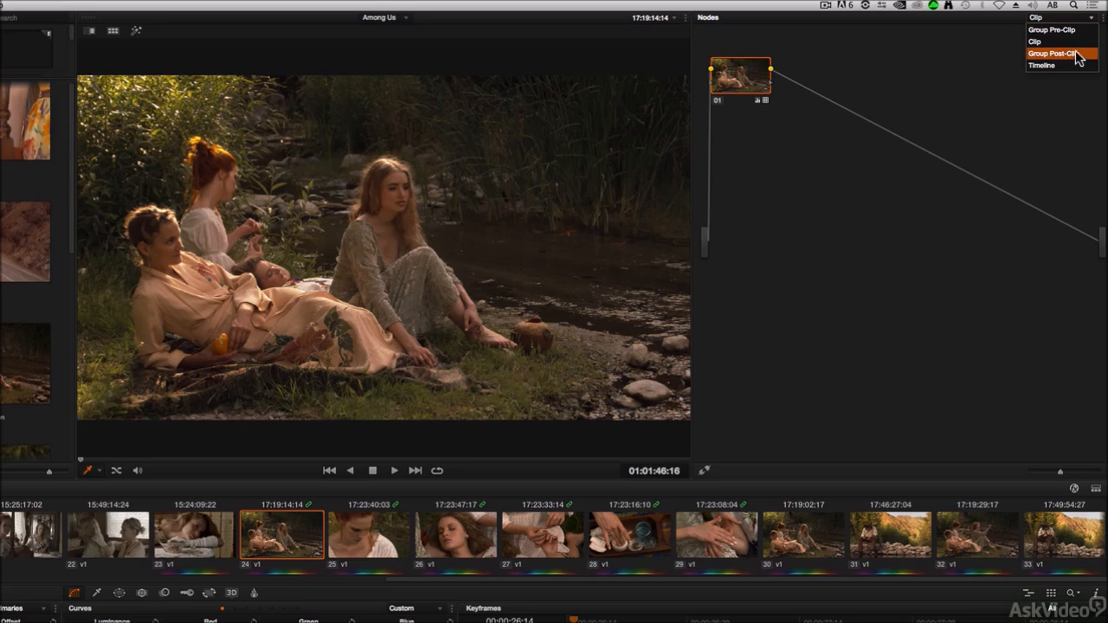
left_click(1075, 53)
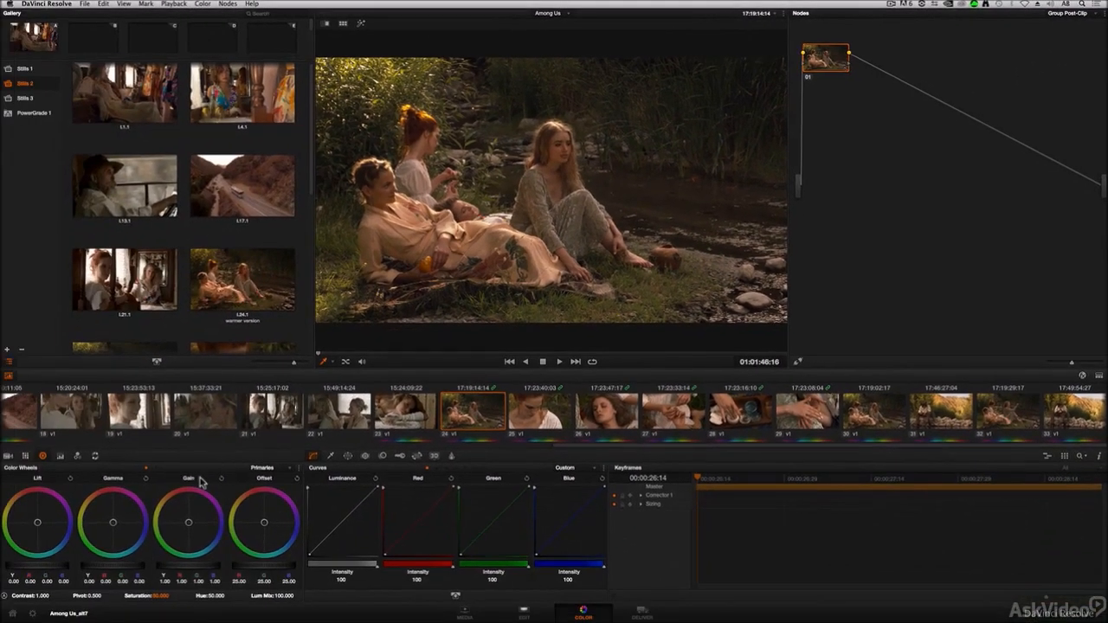
left_click_drag(177, 570, 207, 567)
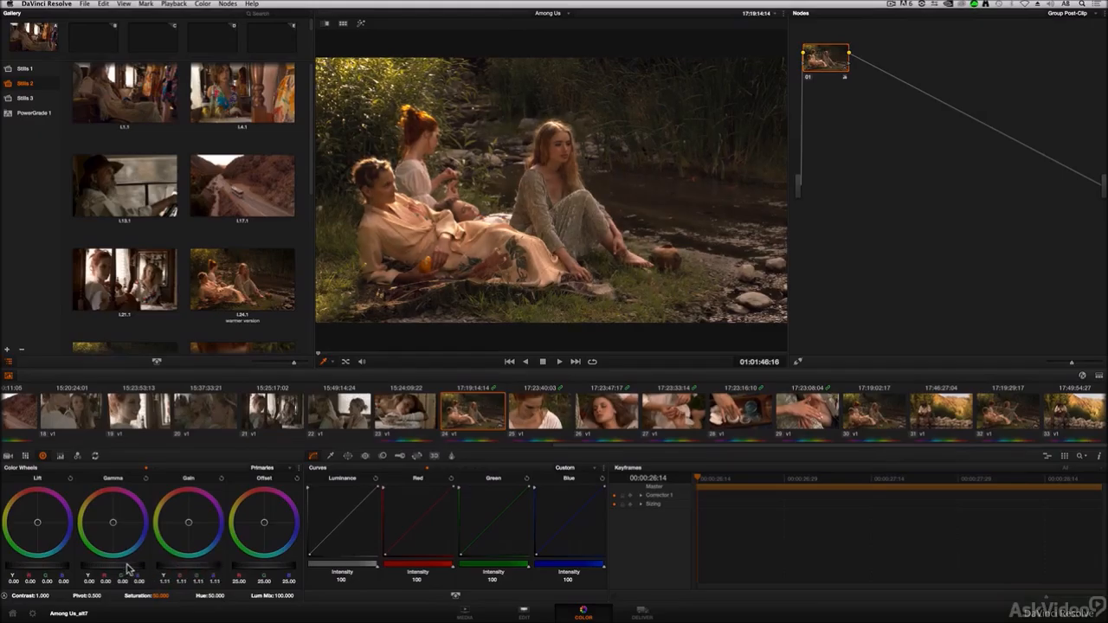
left_click_drag(126, 569, 107, 569)
left_click_drag(192, 569, 198, 571)
left_click_drag(124, 532, 112, 520)
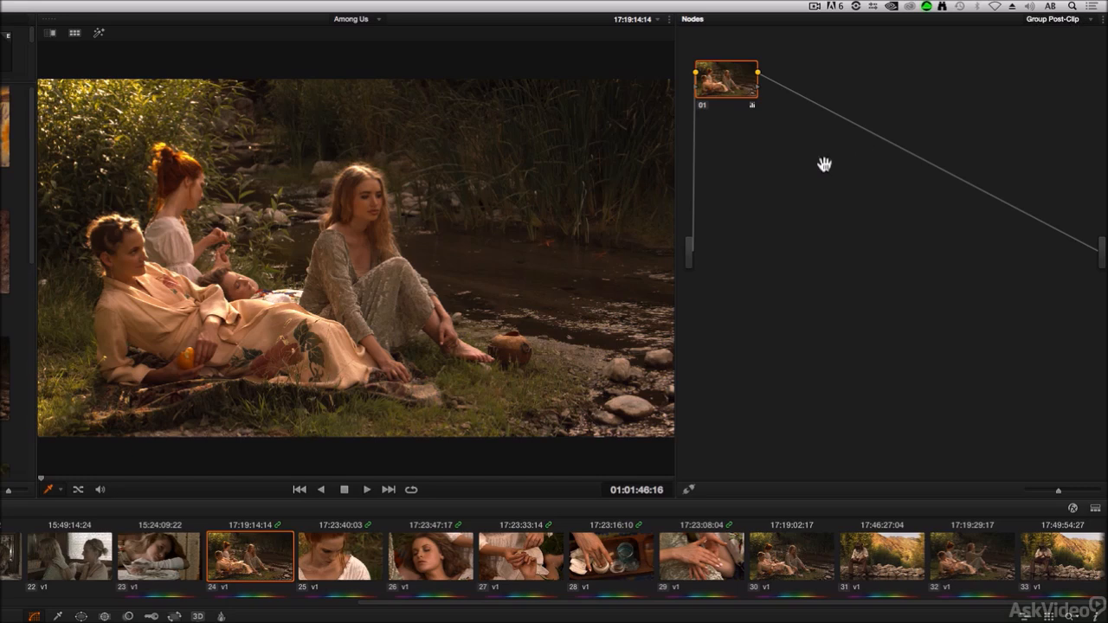
Step: Compare clip 24 with the group post-clip node off and on, and check the group grade on clips 25 and 26
left_click(701, 105)
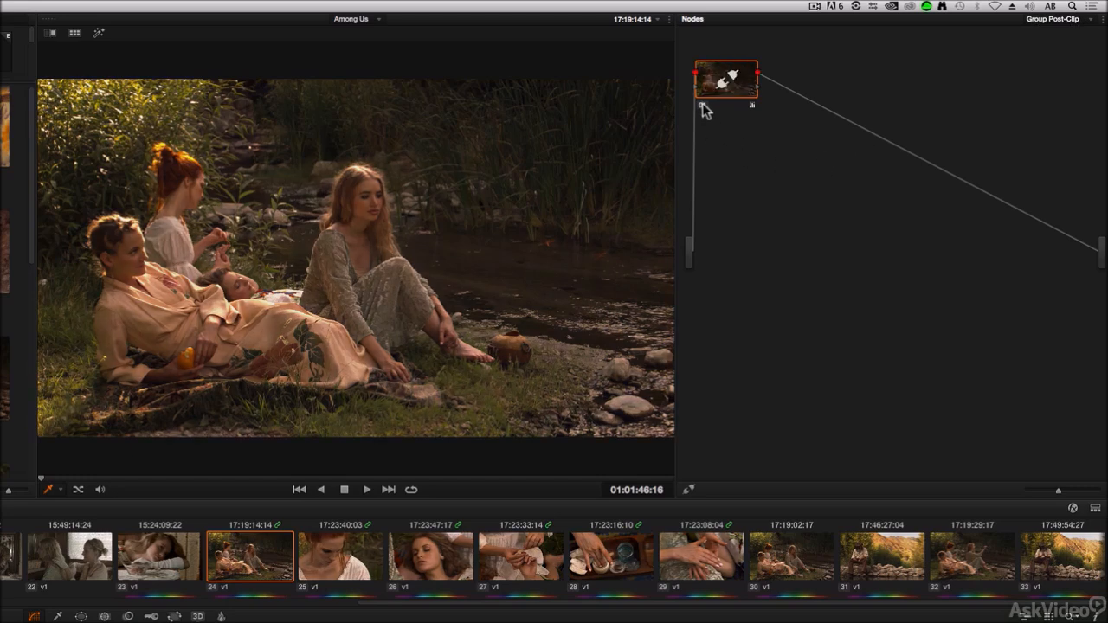
left_click(702, 105)
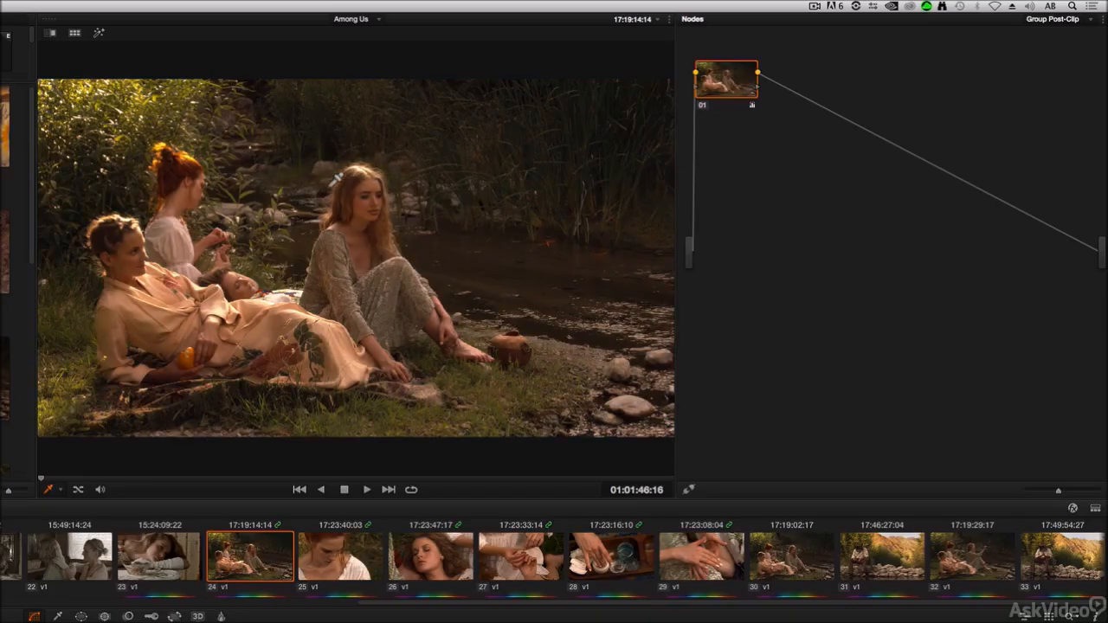
left_click(346, 561)
left_click(450, 568)
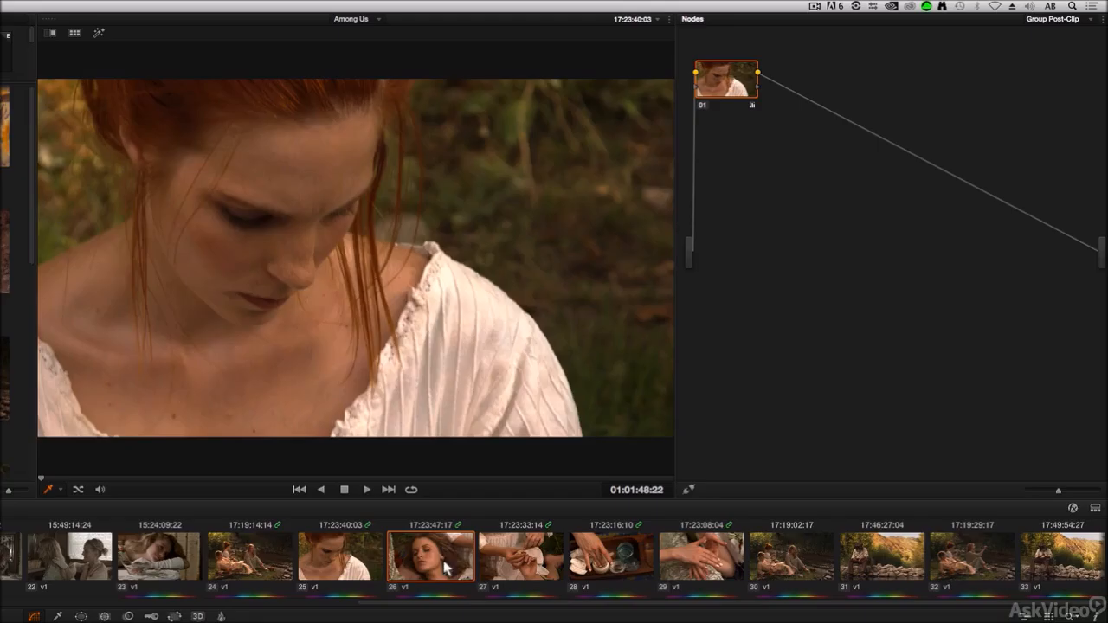
Step: Check the group grade on clips 27 to 29, compare it with ungrouped clip 30, and return to clip 29
left_click(519, 574)
left_click(625, 570)
left_click(718, 568)
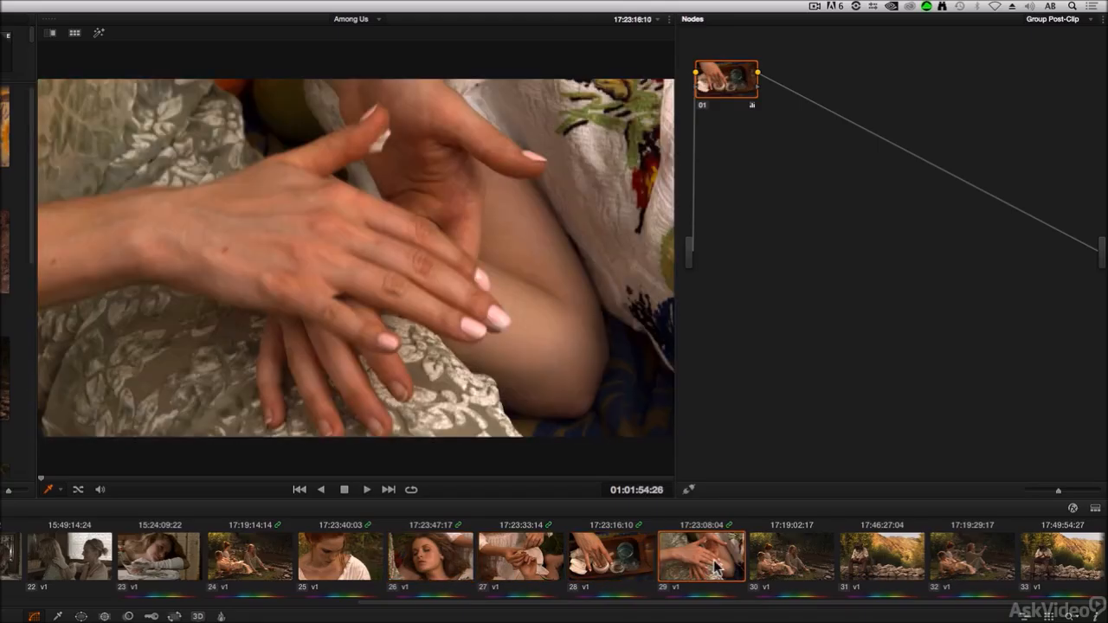
left_click(788, 565)
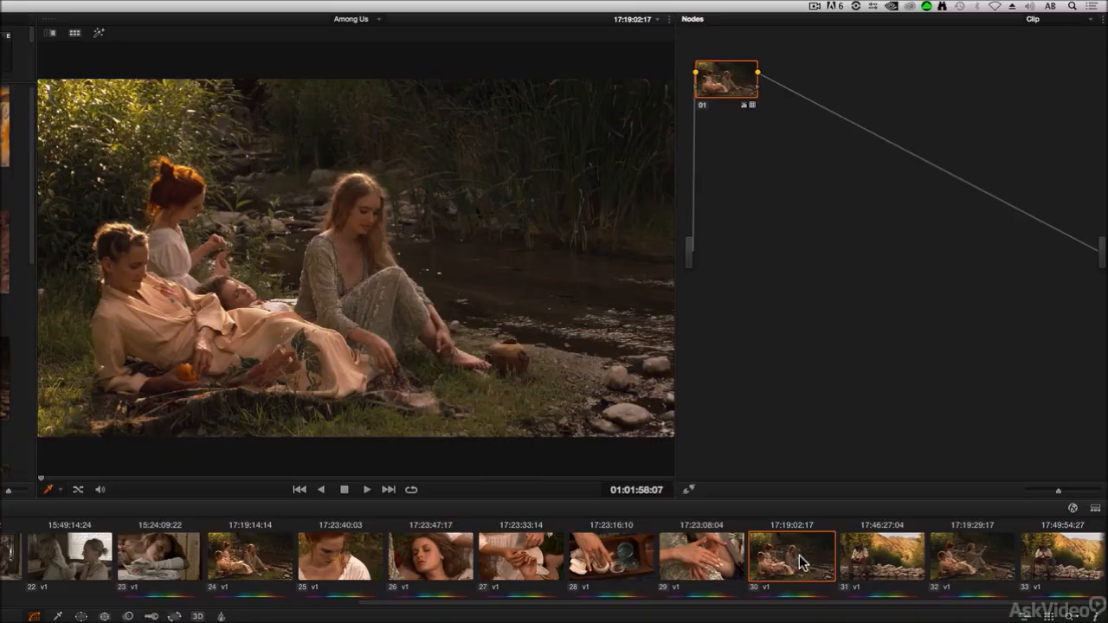
left_click(697, 559)
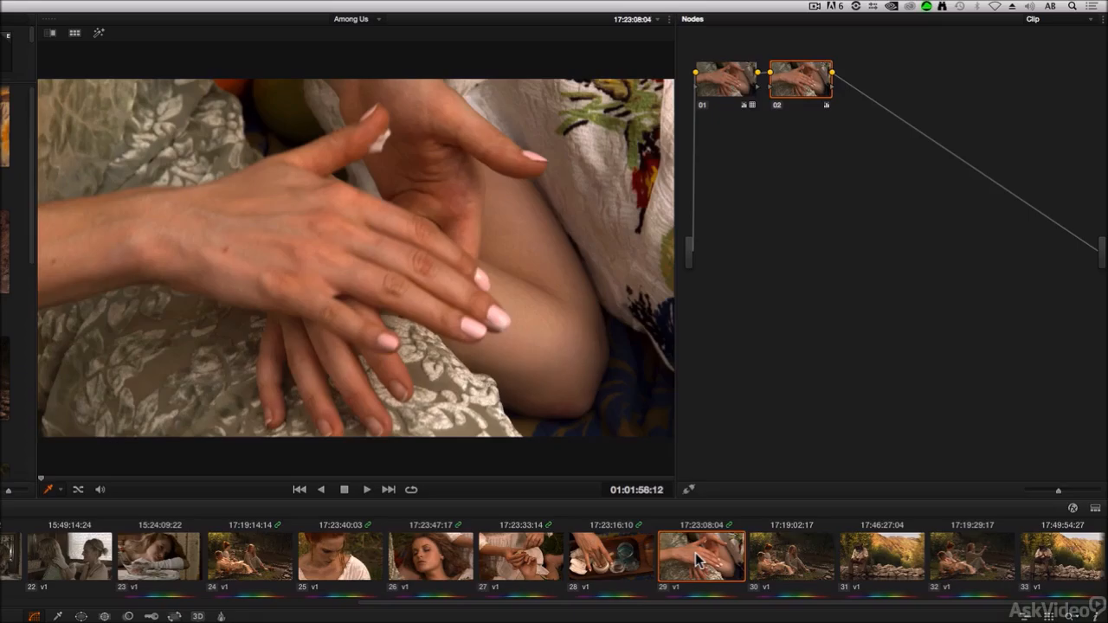
Step: View clip 29's Group Post-Clip node graph and return the node graph to Clip level
left_click(1051, 20)
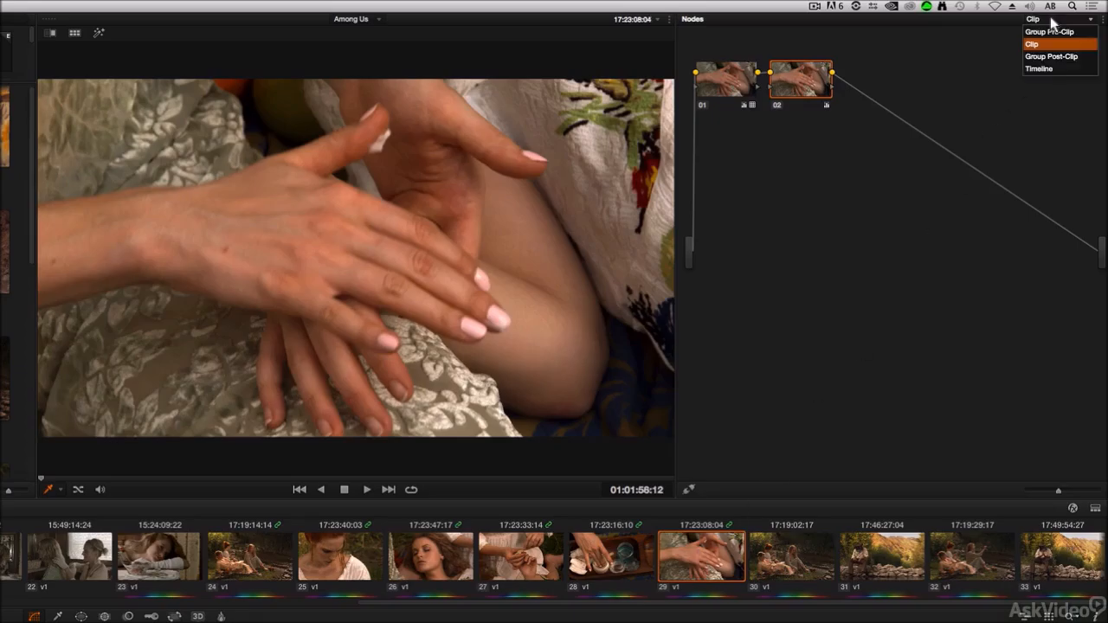
left_click(1081, 61)
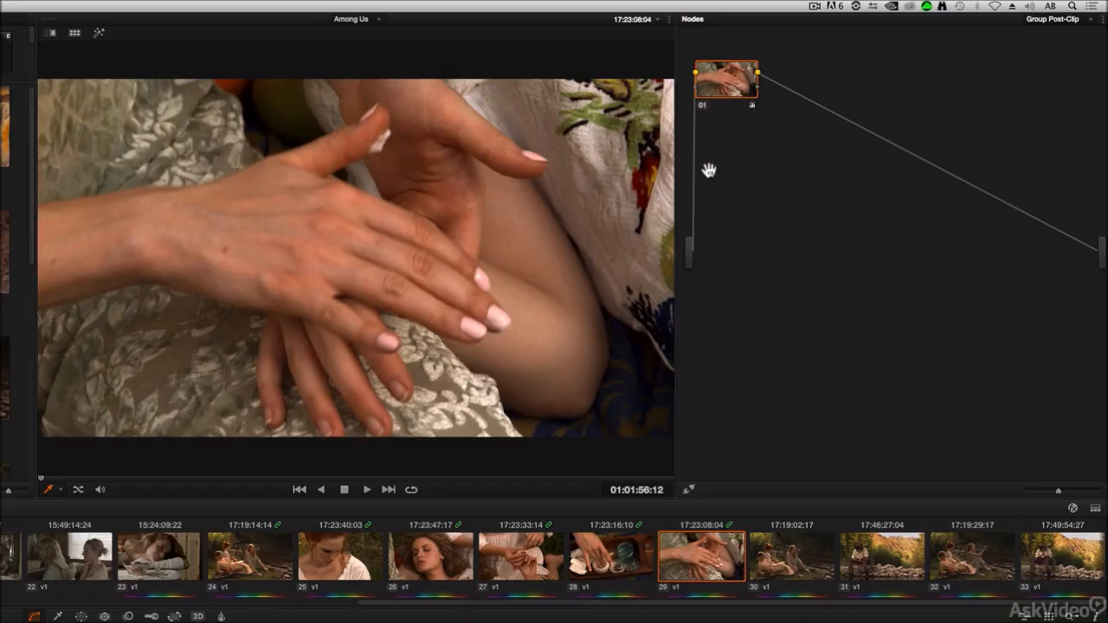
left_click(1059, 19)
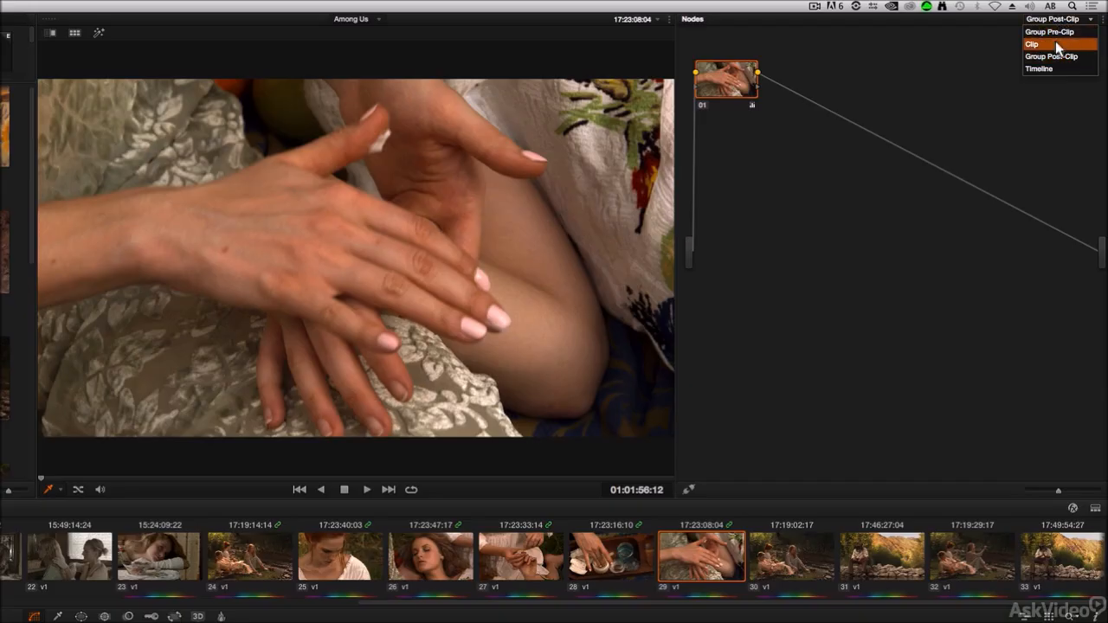
left_click(1034, 43)
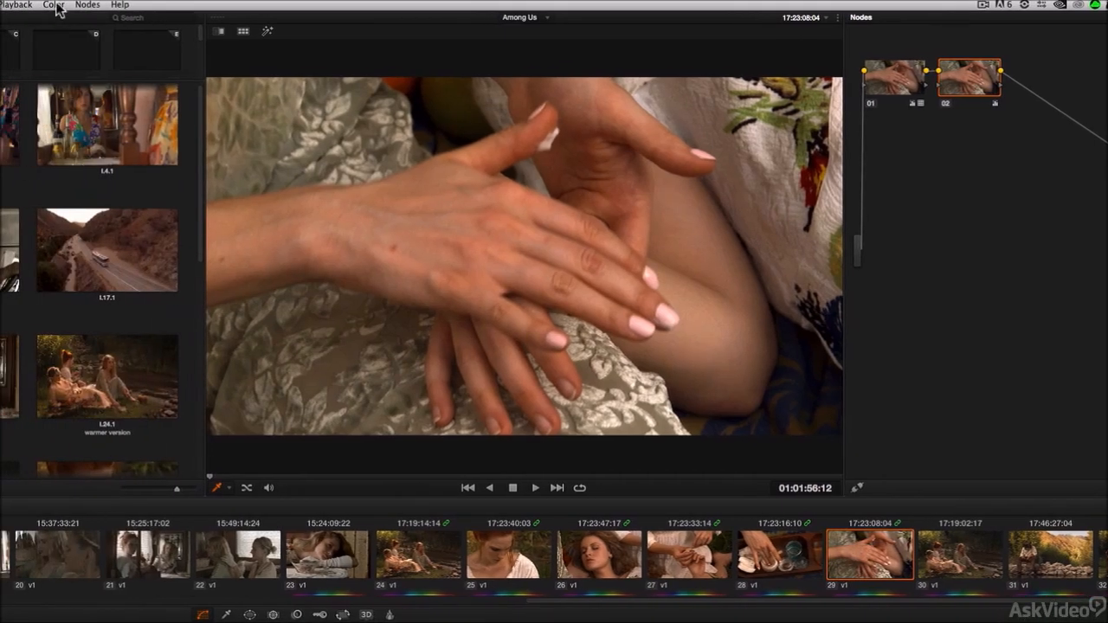
Step: Add a new grade version to clip 29, reset a trial blue gain tint on node 02, and slightly shift the gamma colour balance
left_click(56, 7)
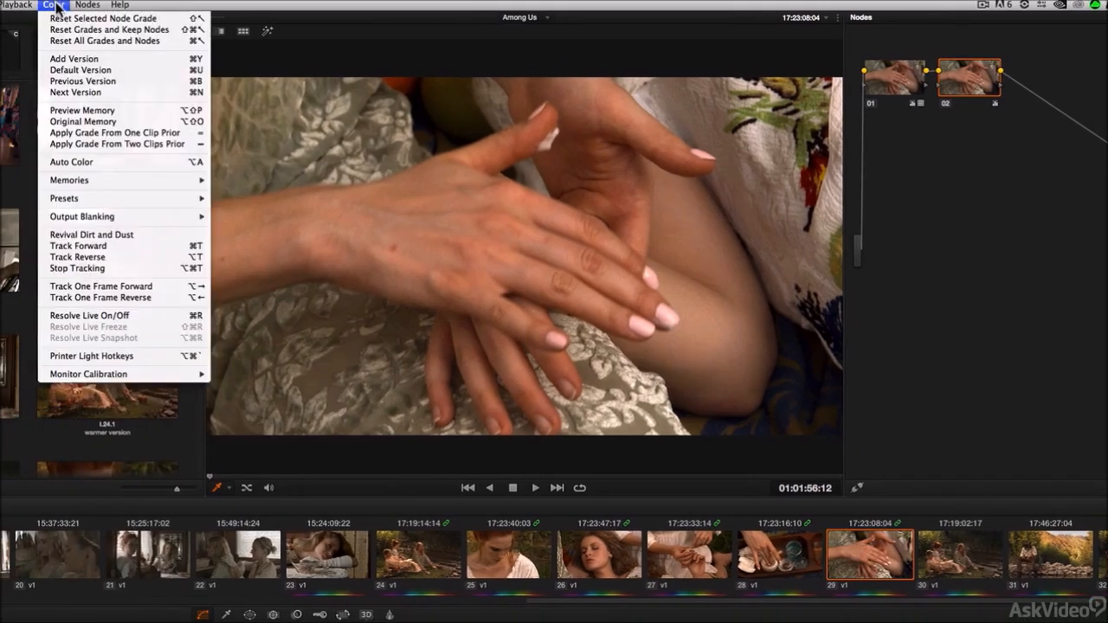
left_click(107, 59)
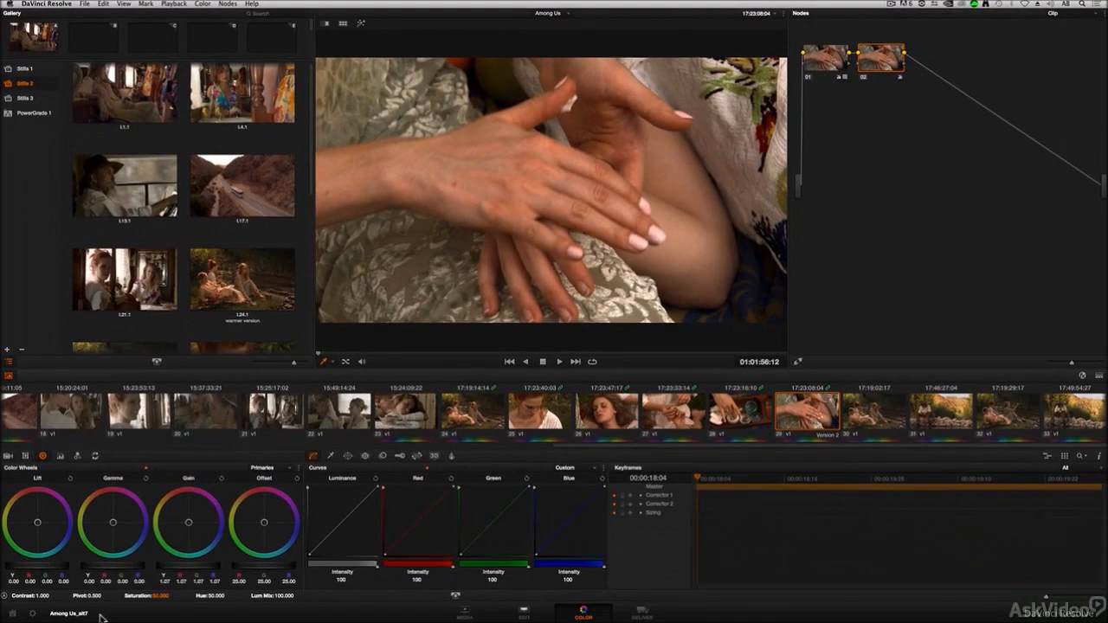
left_click_drag(186, 537, 201, 525)
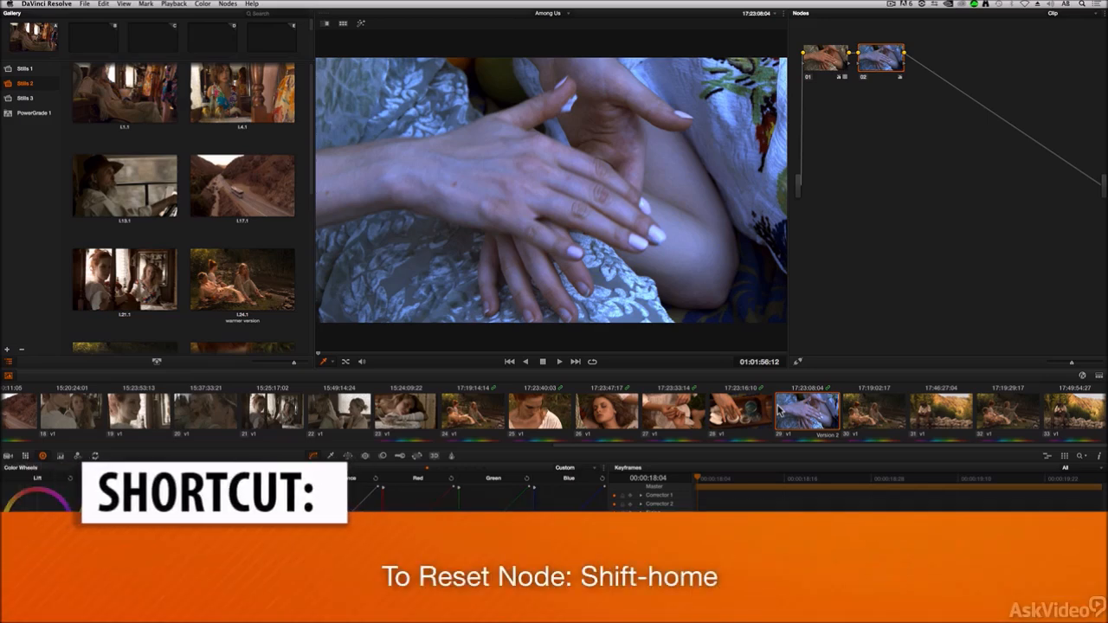
key("shift+Home")
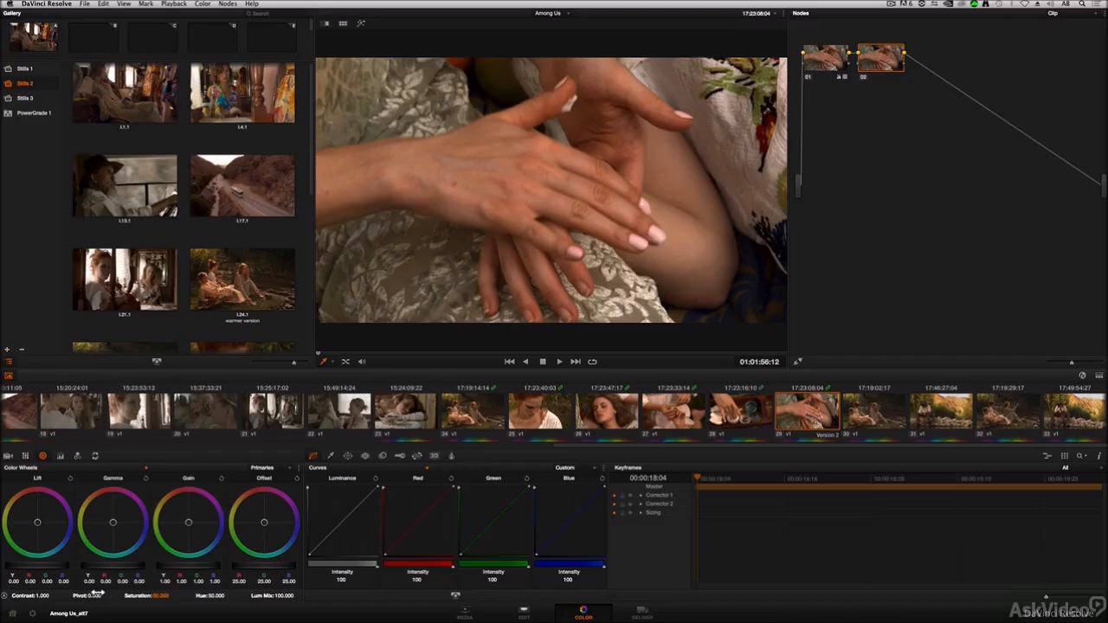
mouse_move(124, 540)
left_mouse_down()
mouse_move(123, 531)
mouse_move(128, 543)
left_mouse_up()
Step: Cycle clip 29 between Version 1 and Version 2 to compare the two grades
key("ctrl+n")
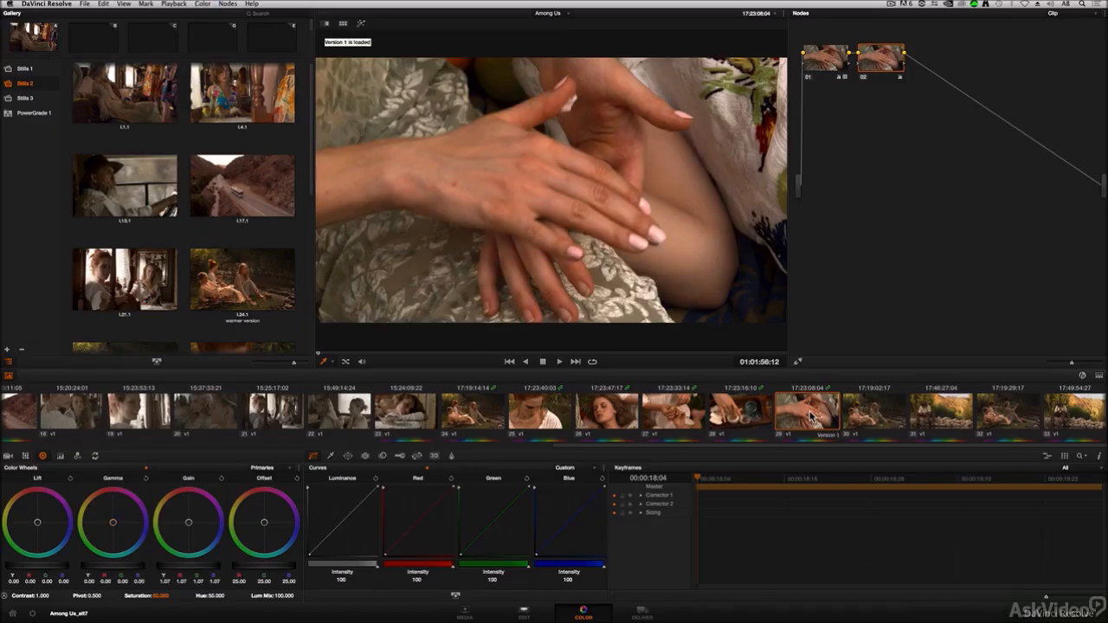
key("ctrl+n")
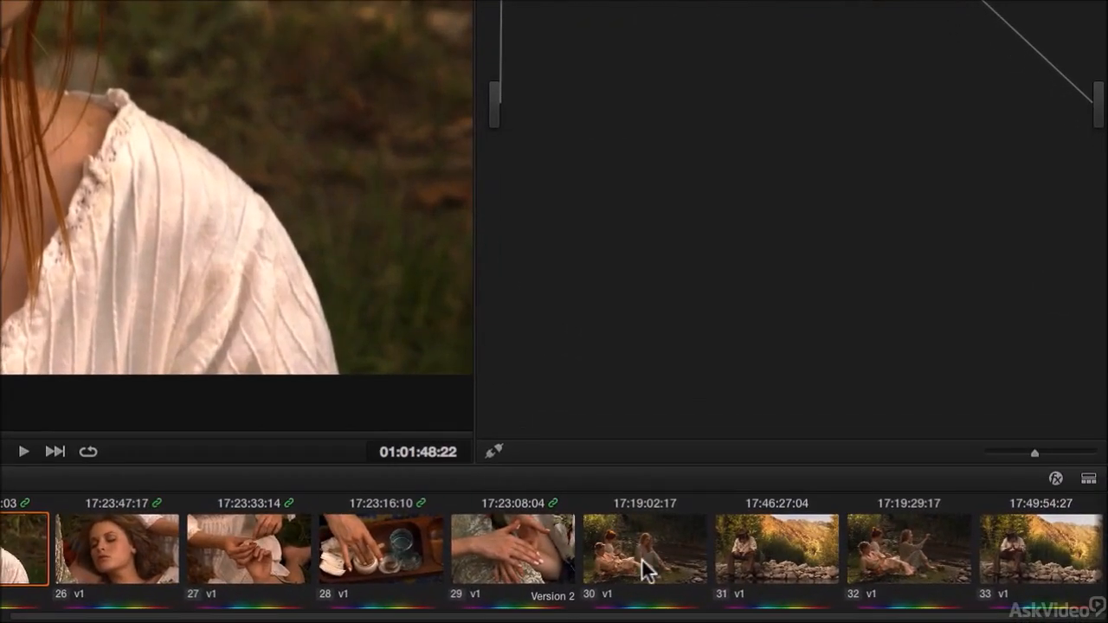
Step: Assign clip 30 to the existing "outdoor scene" group
left_click(644, 558)
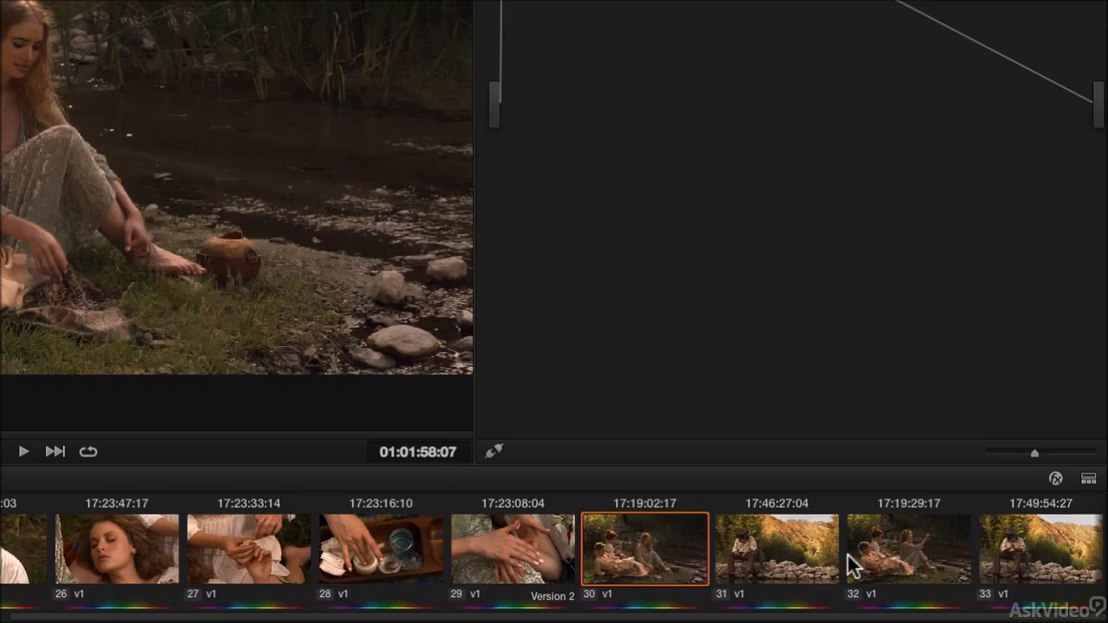
right_click(633, 547)
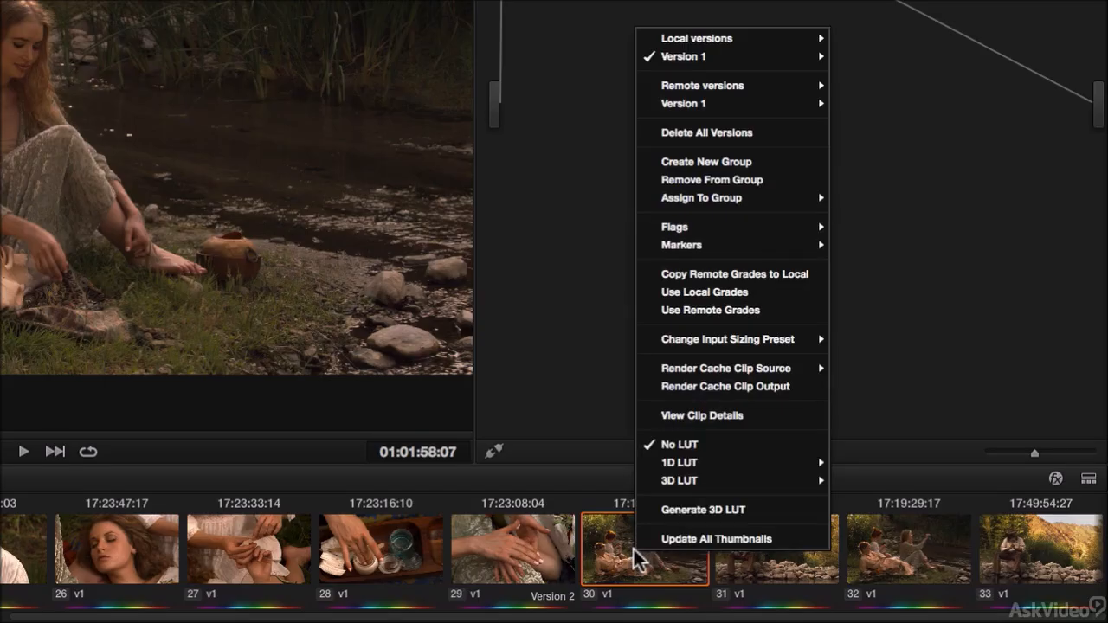
mouse_move(670, 225)
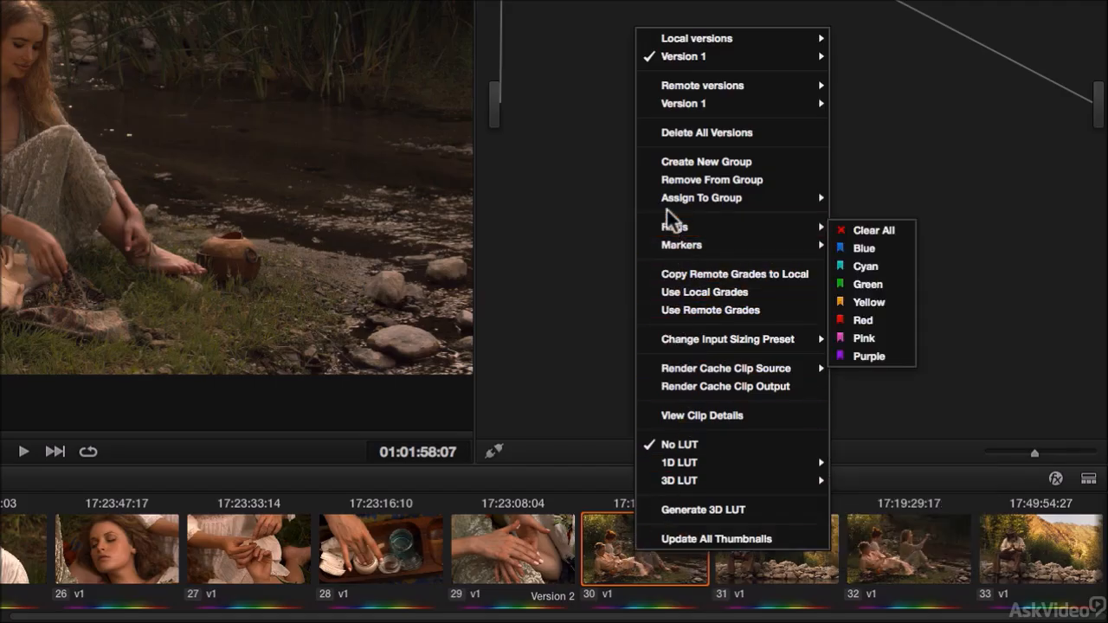
mouse_move(664, 200)
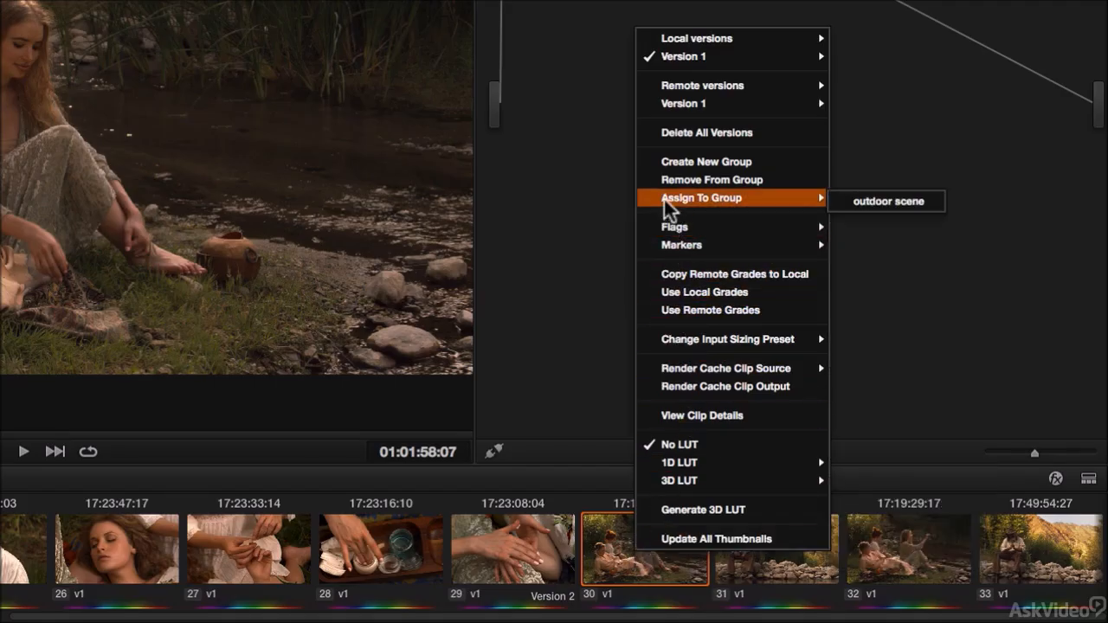
left_click(900, 201)
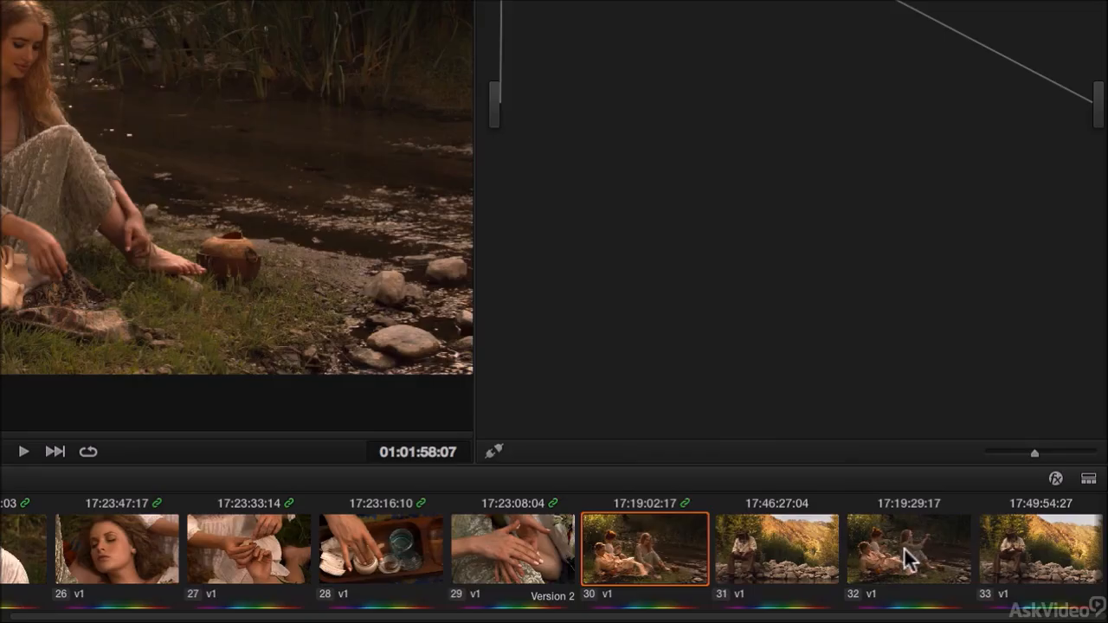
Step: Assign clip 33, the man seated by the rocks, to the "outdoor scene" group
left_click(1034, 553)
right_click(1021, 545)
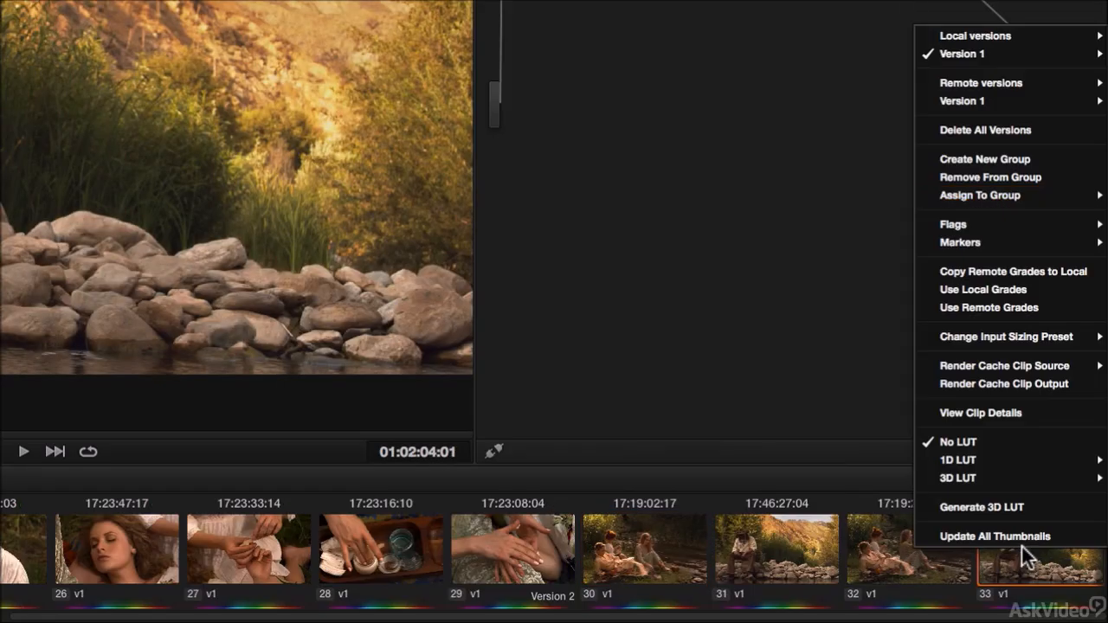
mouse_move(980, 192)
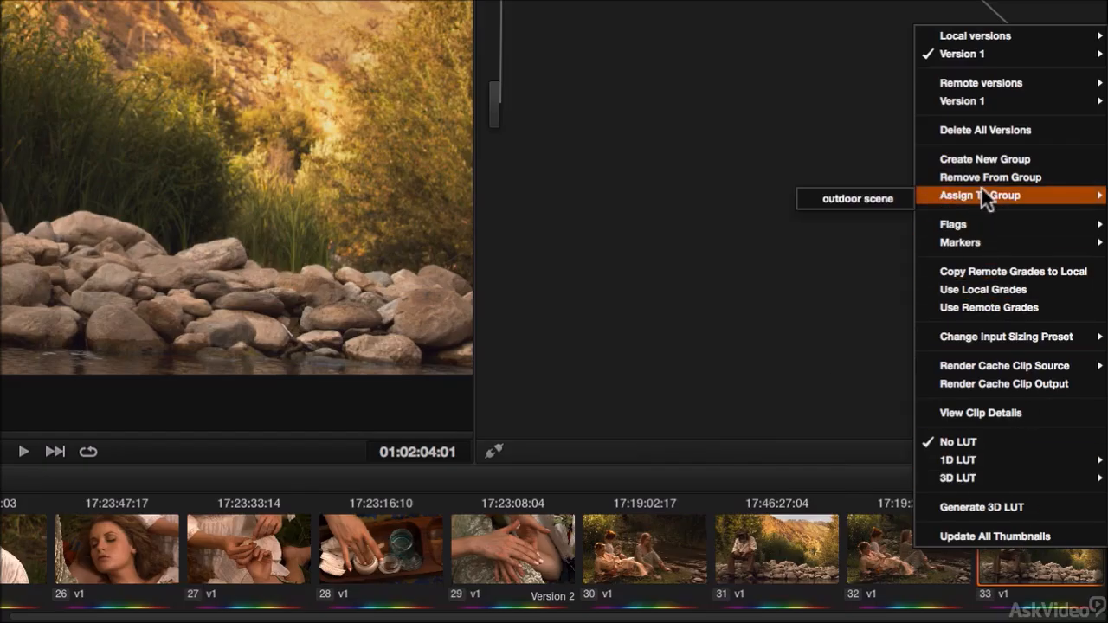
left_click(880, 199)
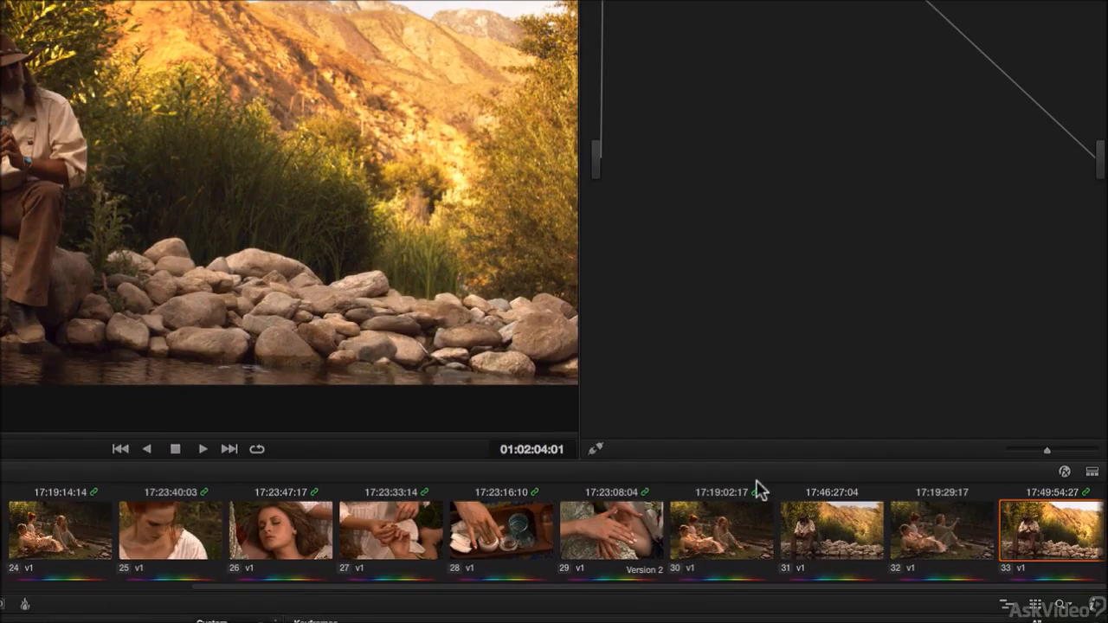
Step: Remove clip 30 from the "outdoor scene" group and select clip 29
left_click(718, 539)
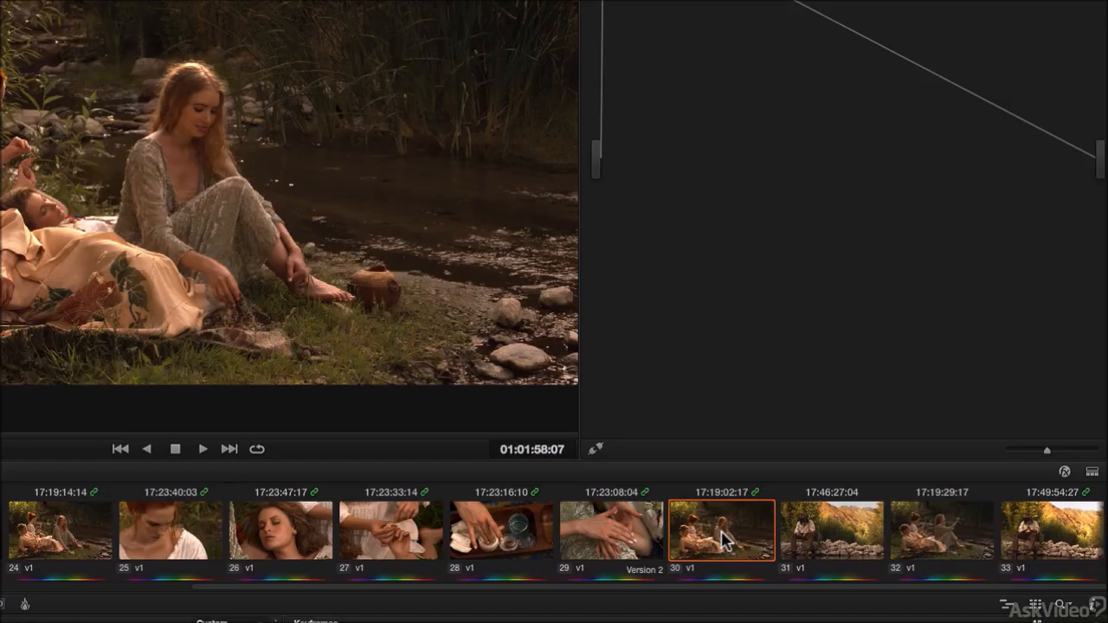
right_click(725, 540)
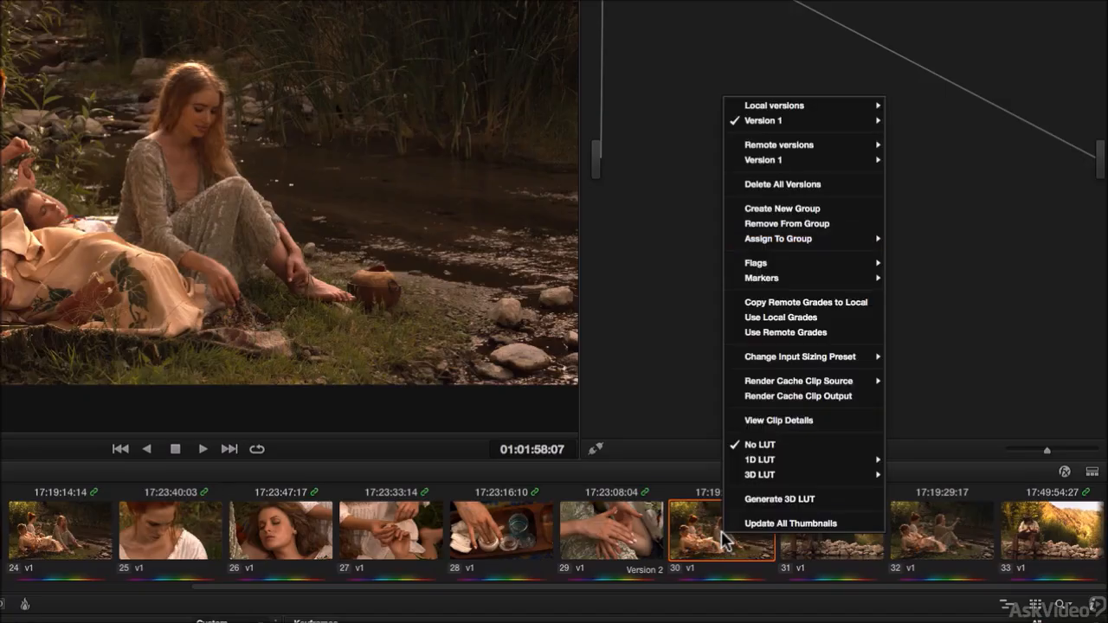
left_click(767, 225)
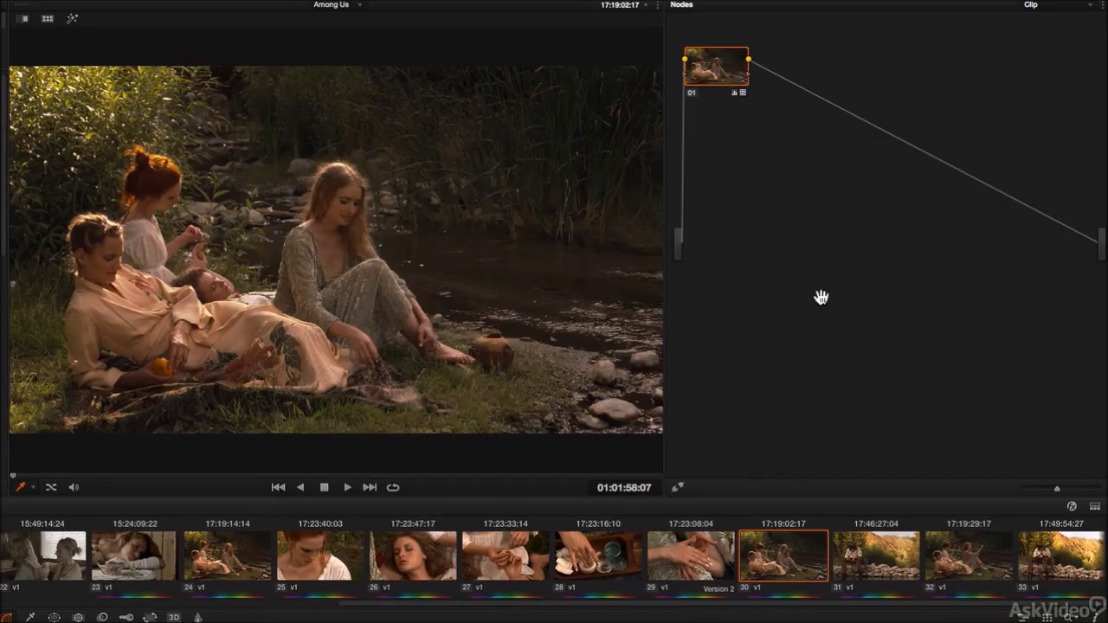
left_click(698, 559)
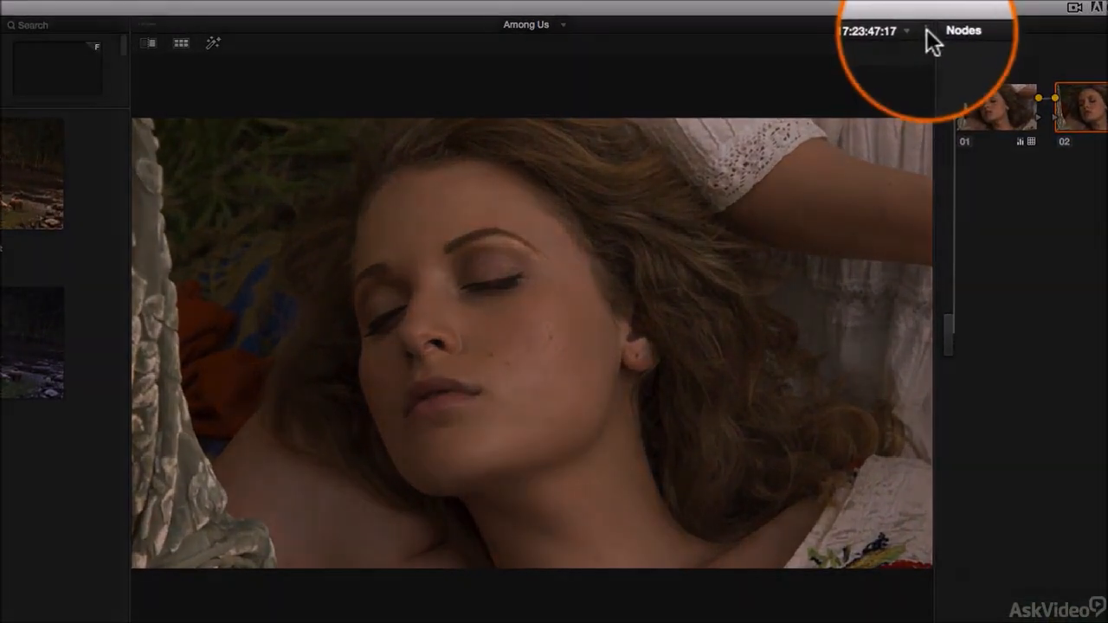
Step: Check that the viewer options are shown, and turn on Split Screen in the viewer for clip 24's versions
left_click(925, 25)
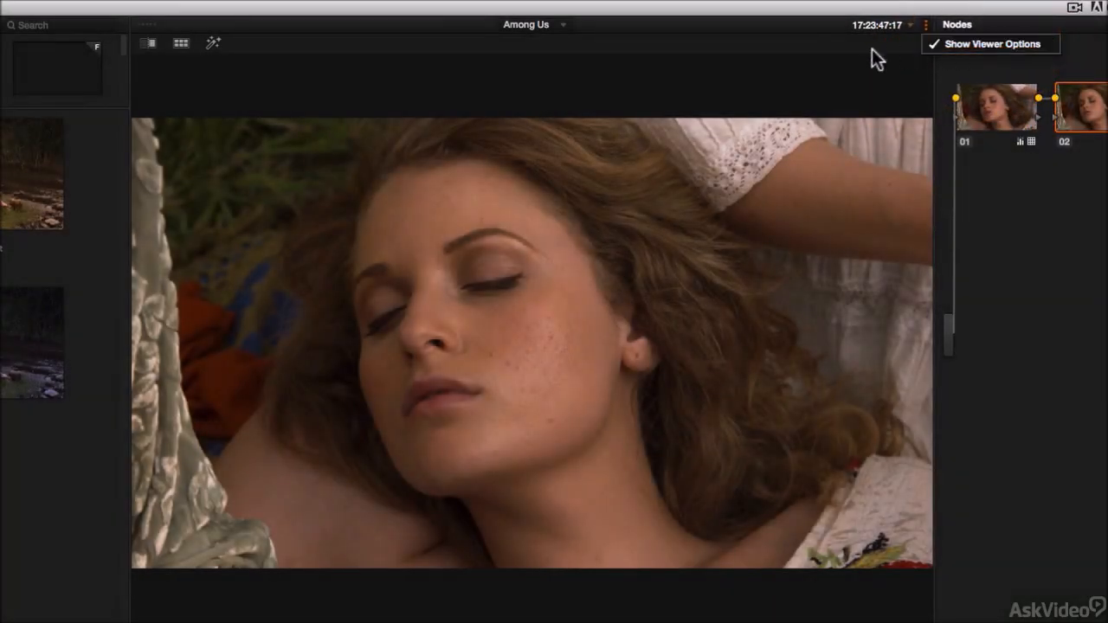
left_click(779, 53)
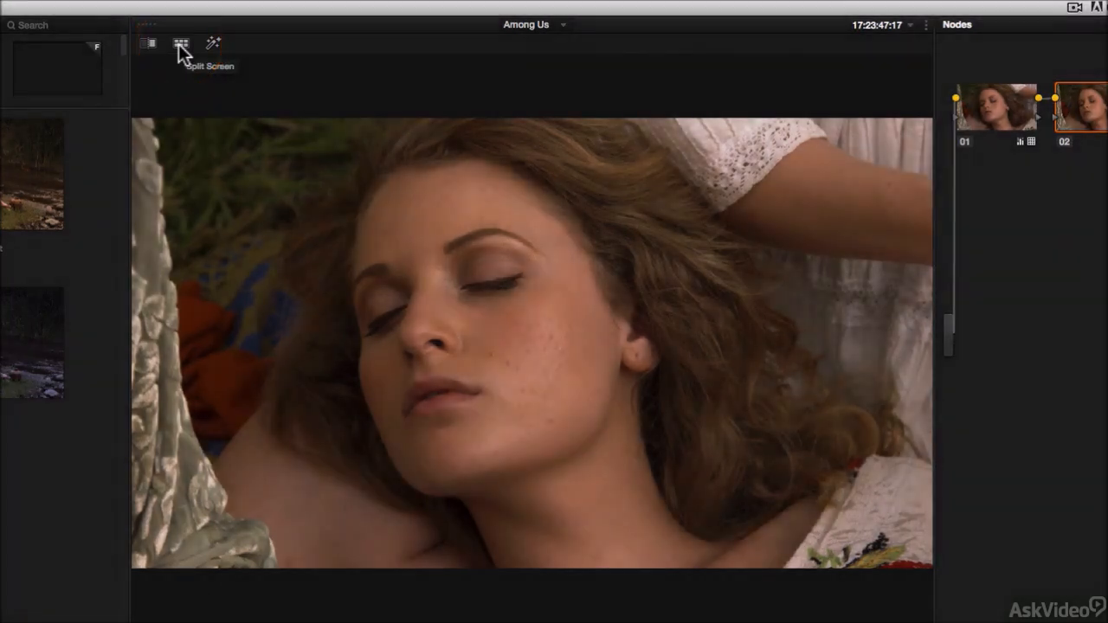
left_click(180, 45)
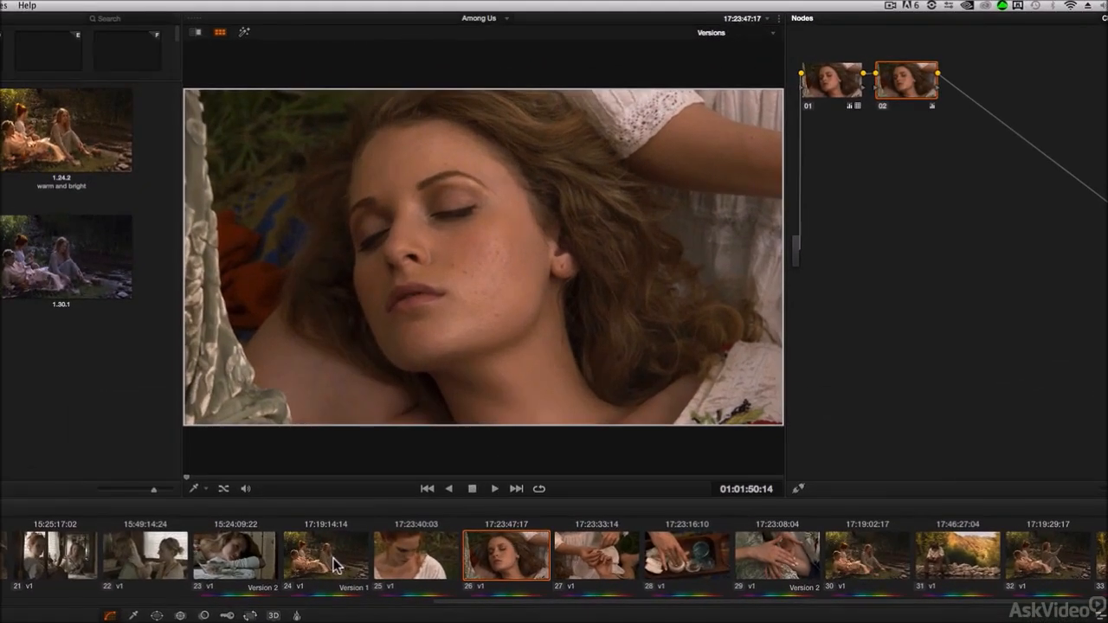
left_click(335, 564)
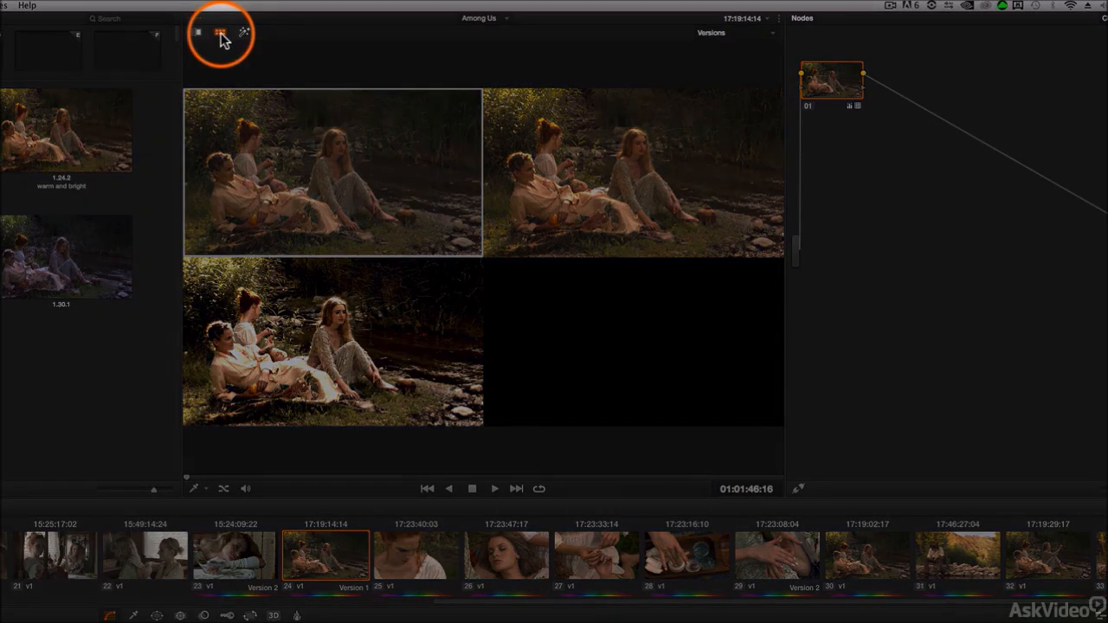
left_click(221, 33)
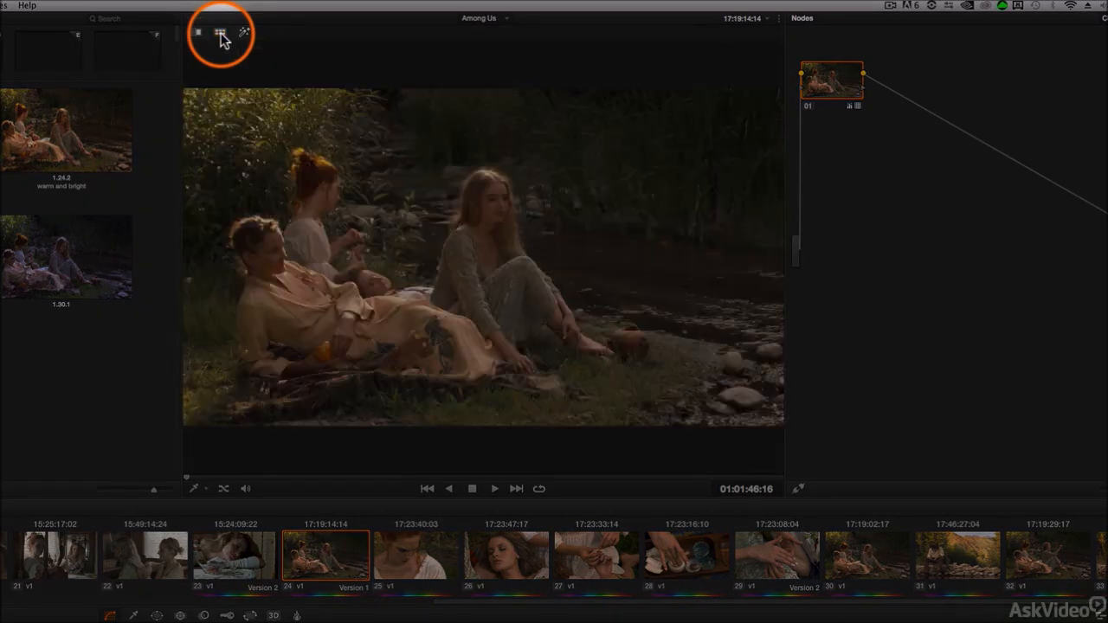
left_click(222, 35)
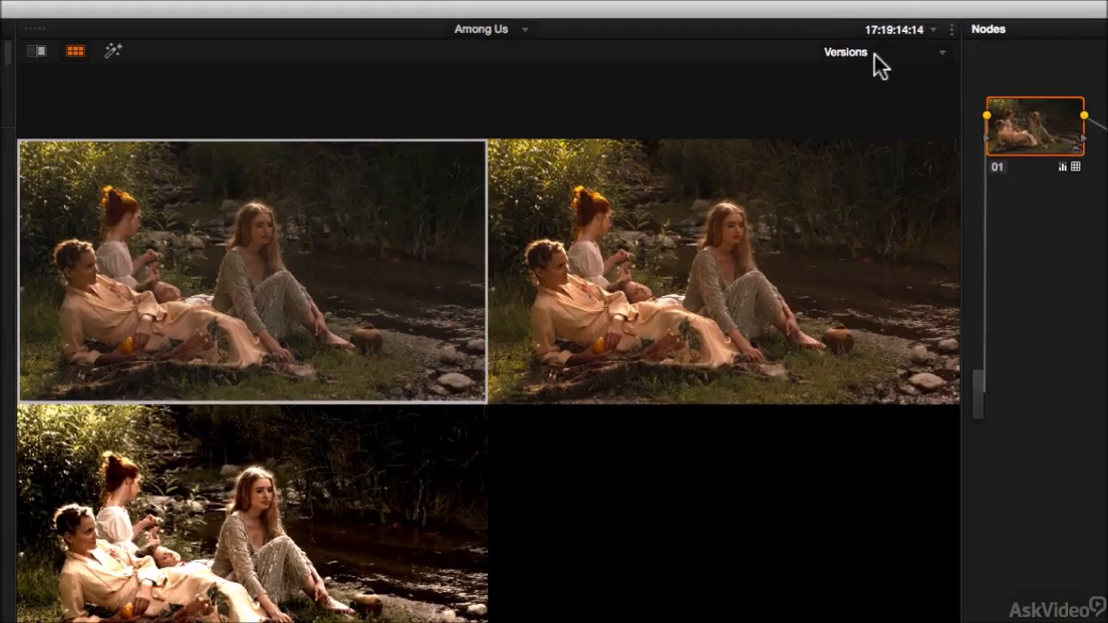
Step: Choose Versions as the split-screen mode and compare the grade versions of clips 23 and 24
left_click(729, 33)
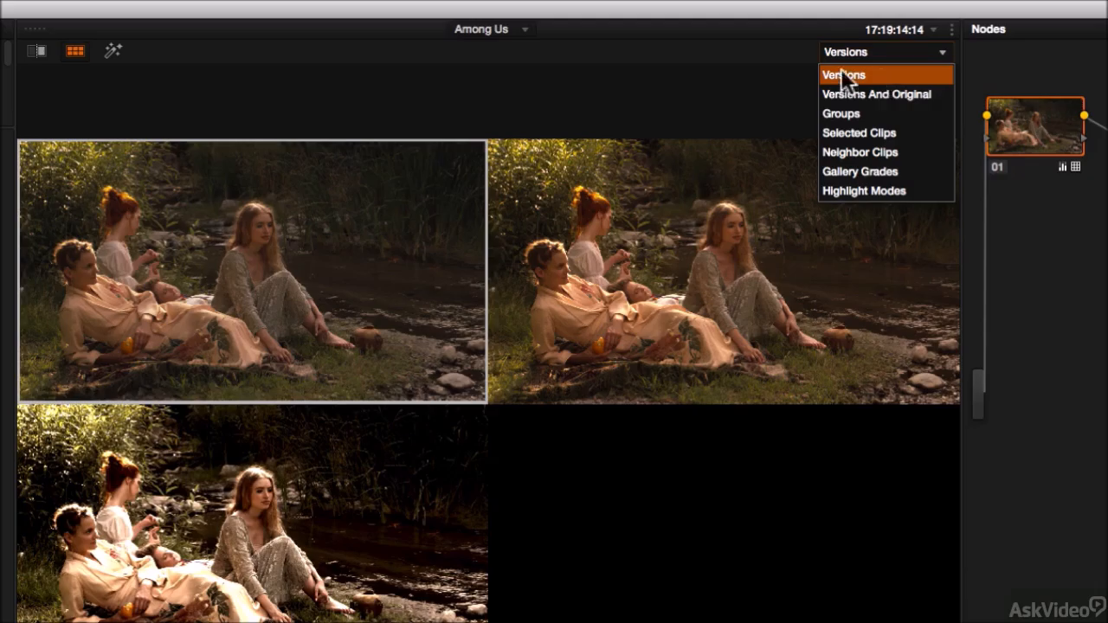
left_click(841, 75)
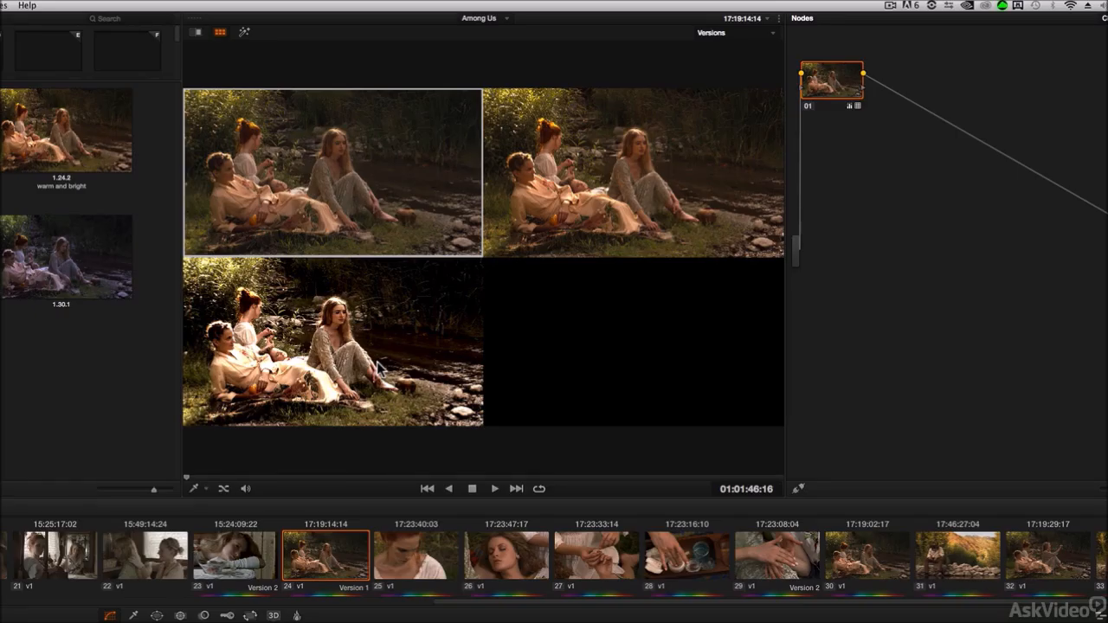
left_click(238, 565)
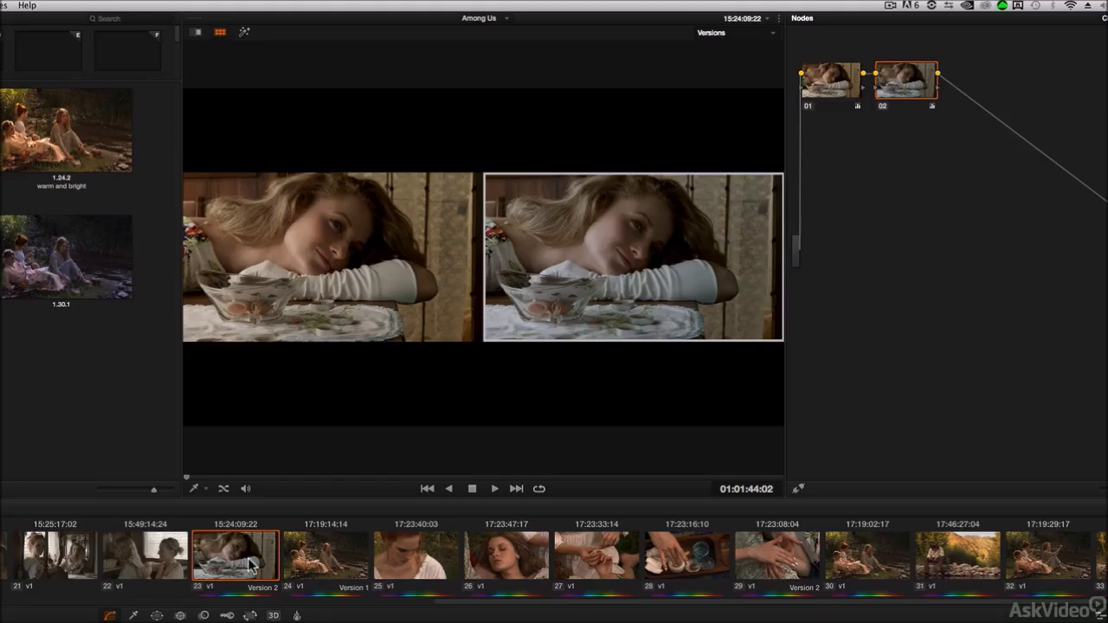
left_click(318, 563)
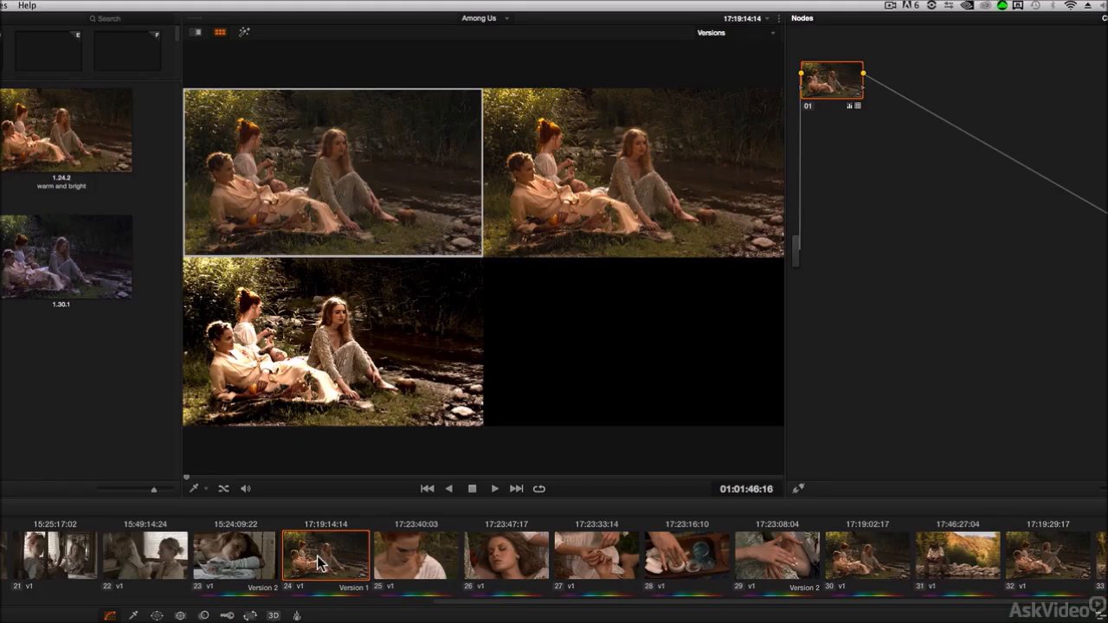
Step: Cycle clip 24 through its grade versions to Version 3 and turn off Split Screen
key("ctrl+b")
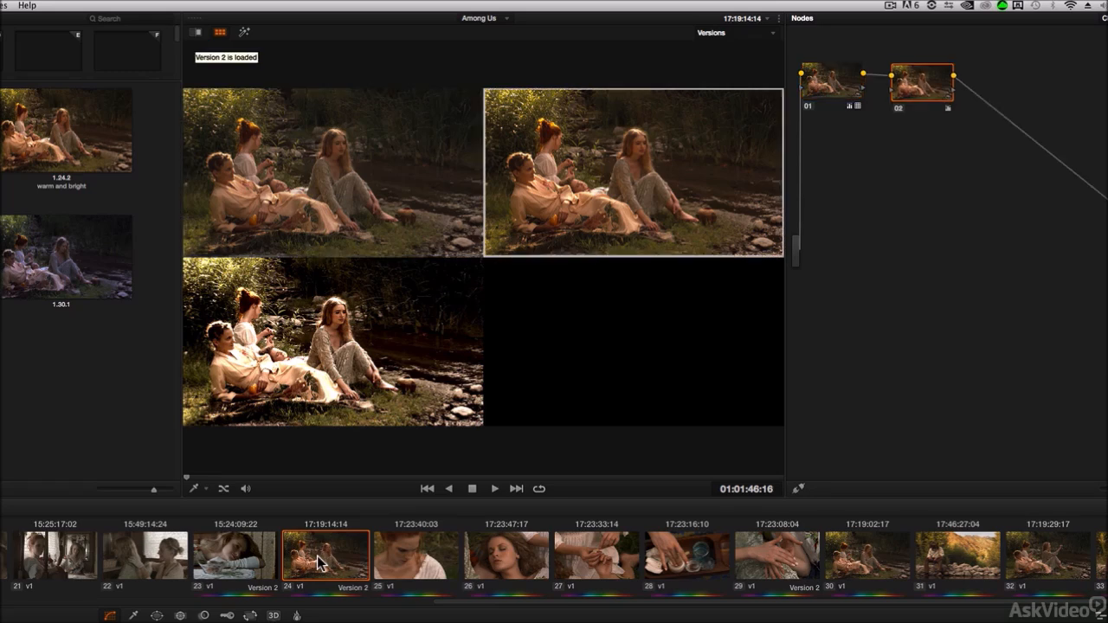
key("ctrl+y")
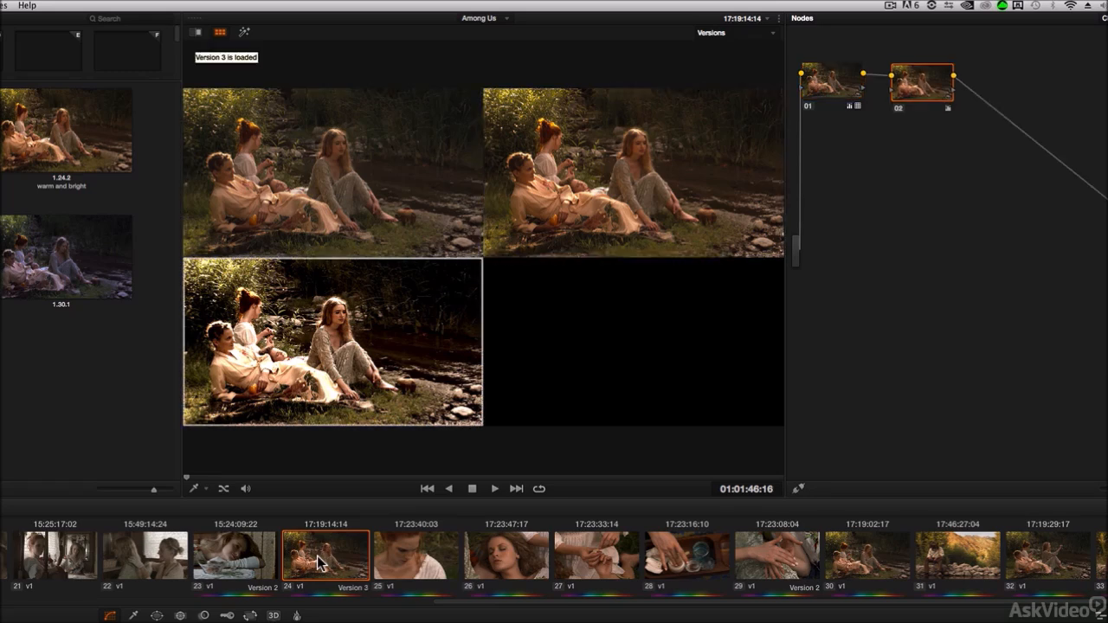
left_click(221, 33)
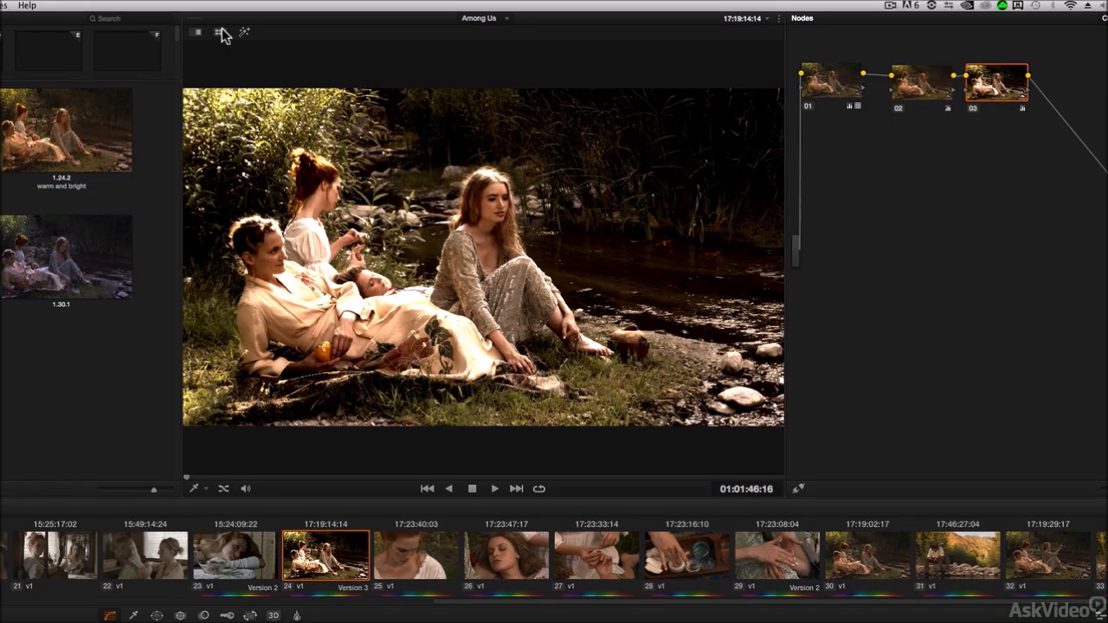
Step: Select clip 30 and turn on Split Screen for it in Gallery Grades mode
left_click(881, 553)
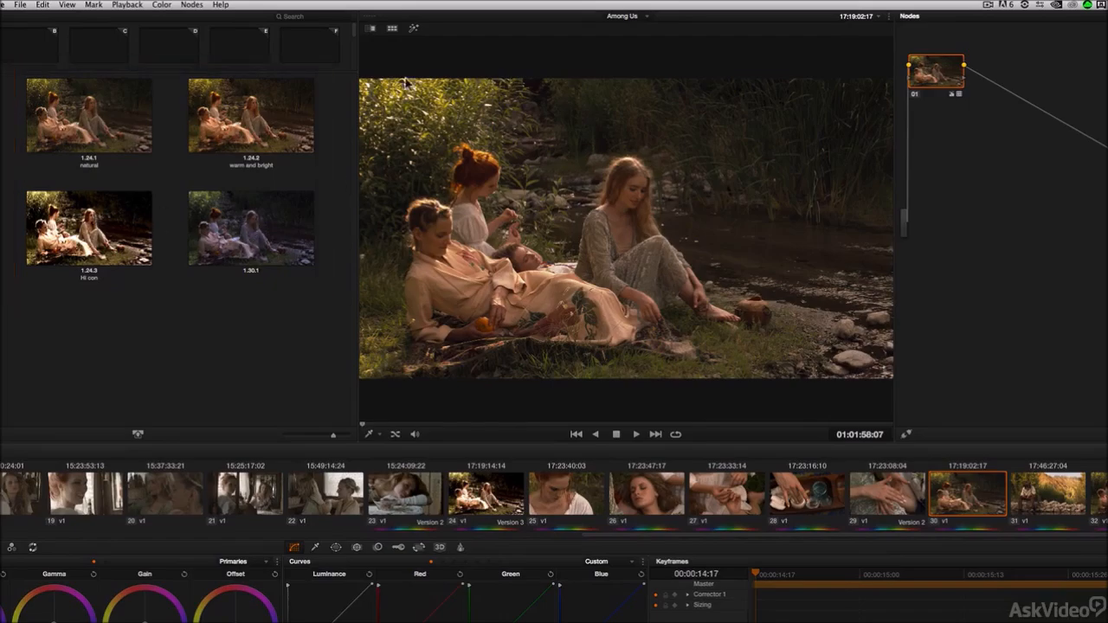
left_click(392, 29)
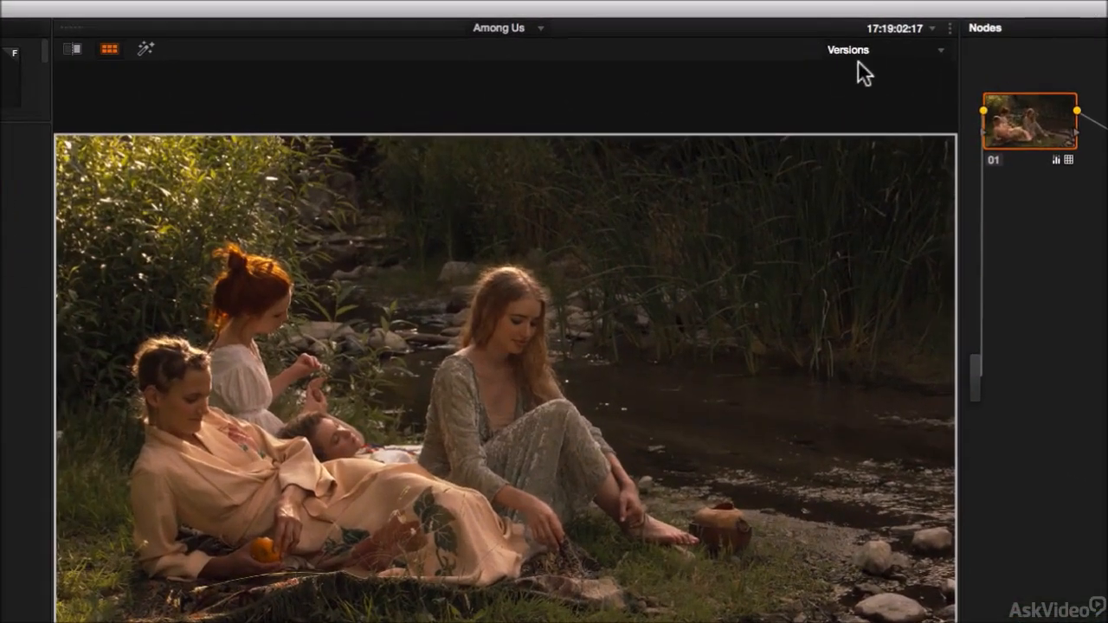
left_click(883, 54)
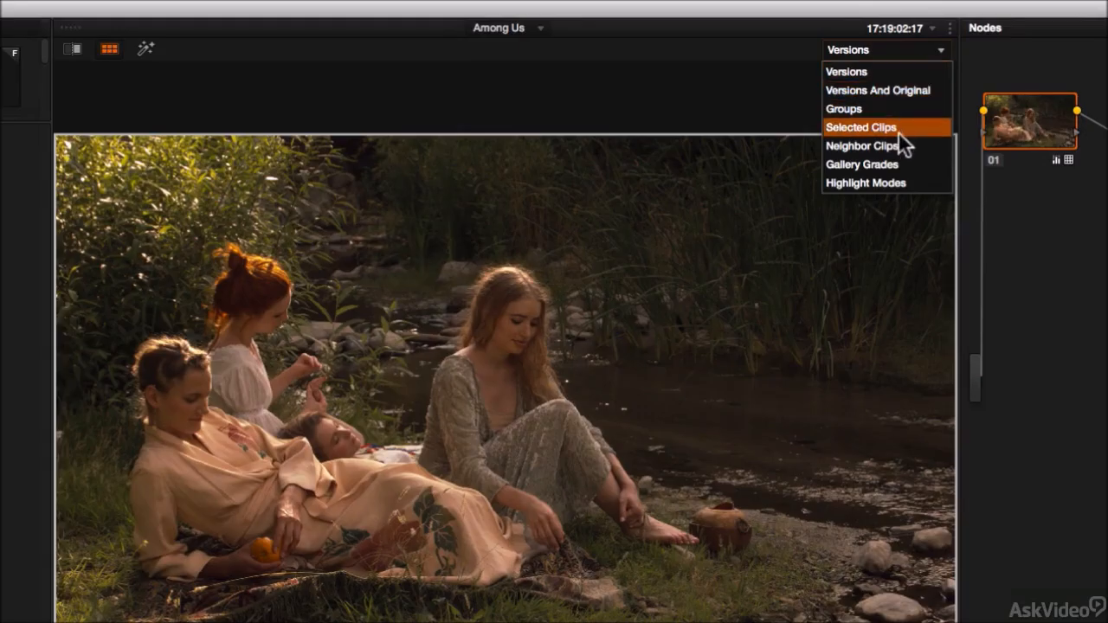
left_click(905, 164)
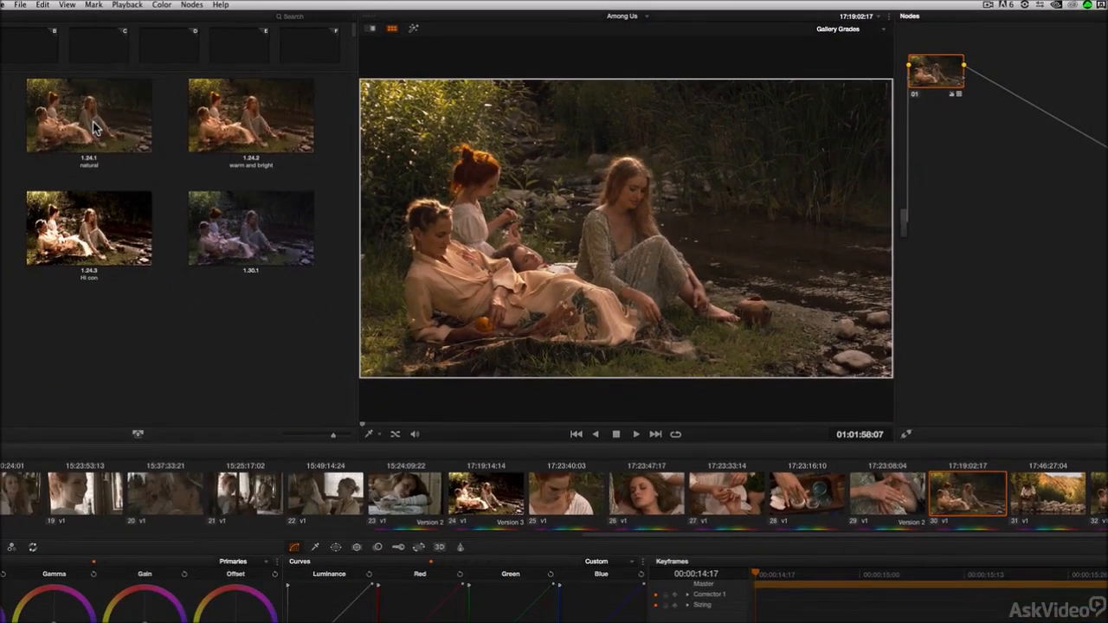
Step: Compare clip 30 against the gallery stills "natural", "warm and bright", "Hi con" and 1.30.1 in the split screen
left_click(95, 129)
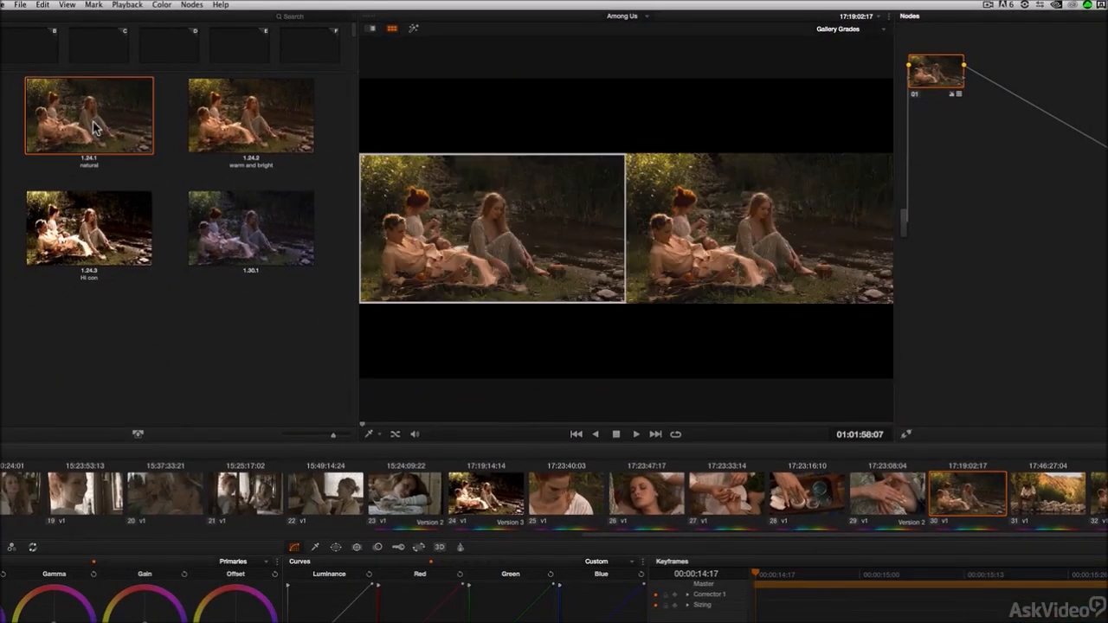
left_click(243, 118)
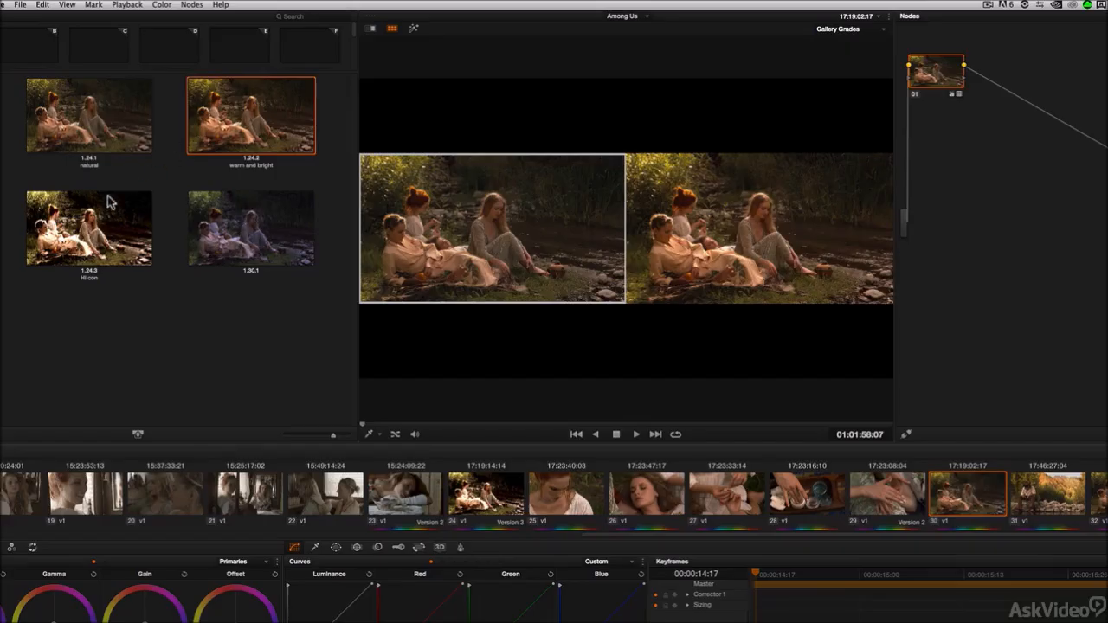
left_click(92, 233)
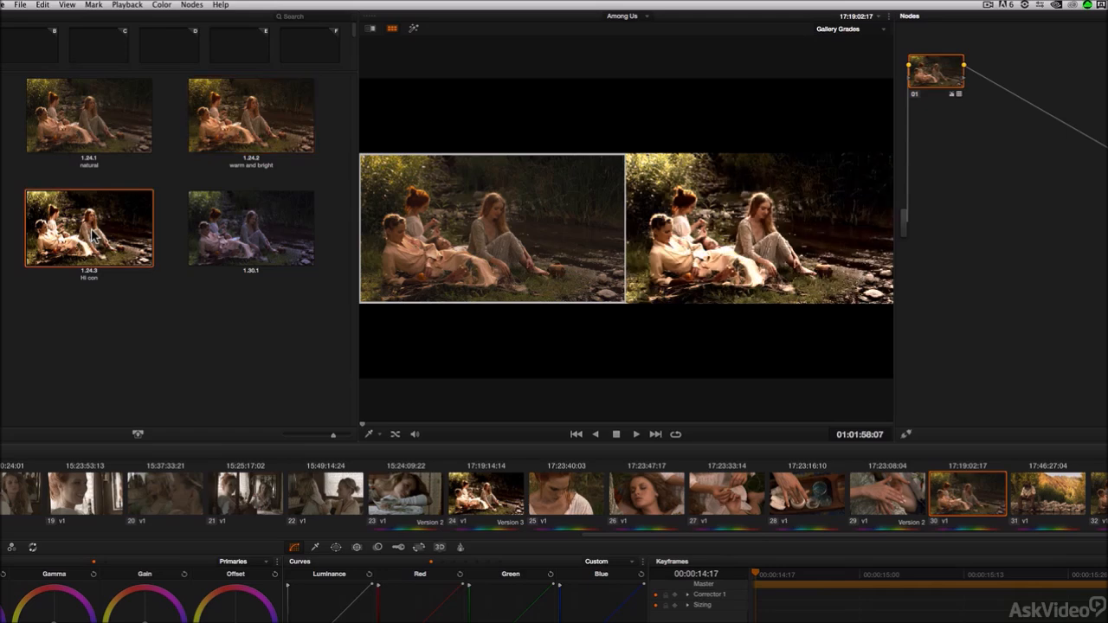
left_click(253, 247)
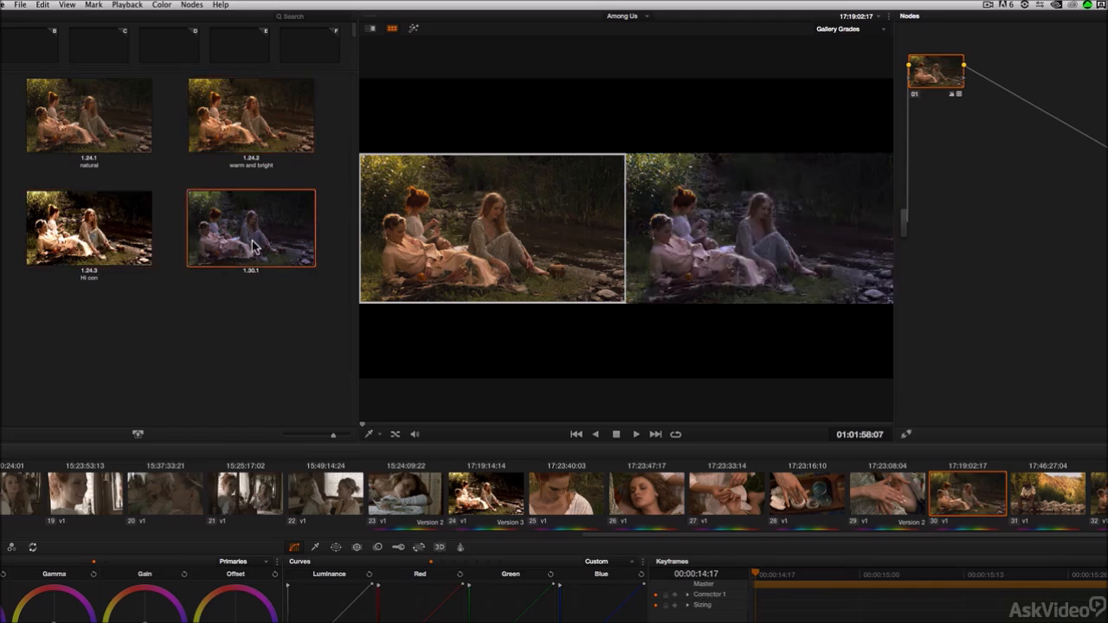
left_click(267, 113)
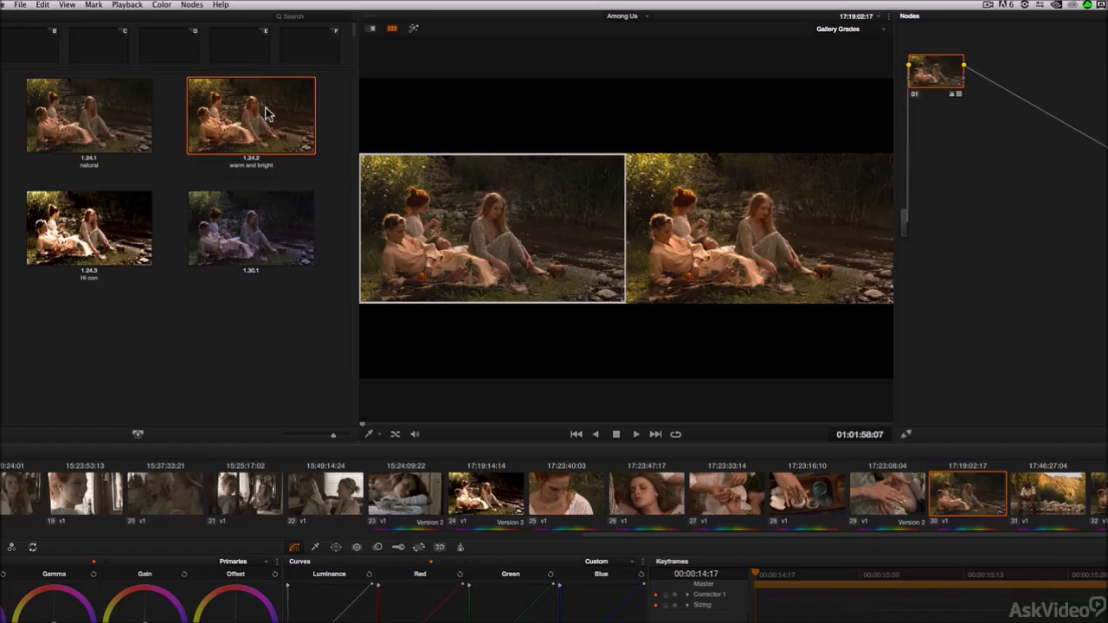
left_click(108, 119)
left_click(100, 220)
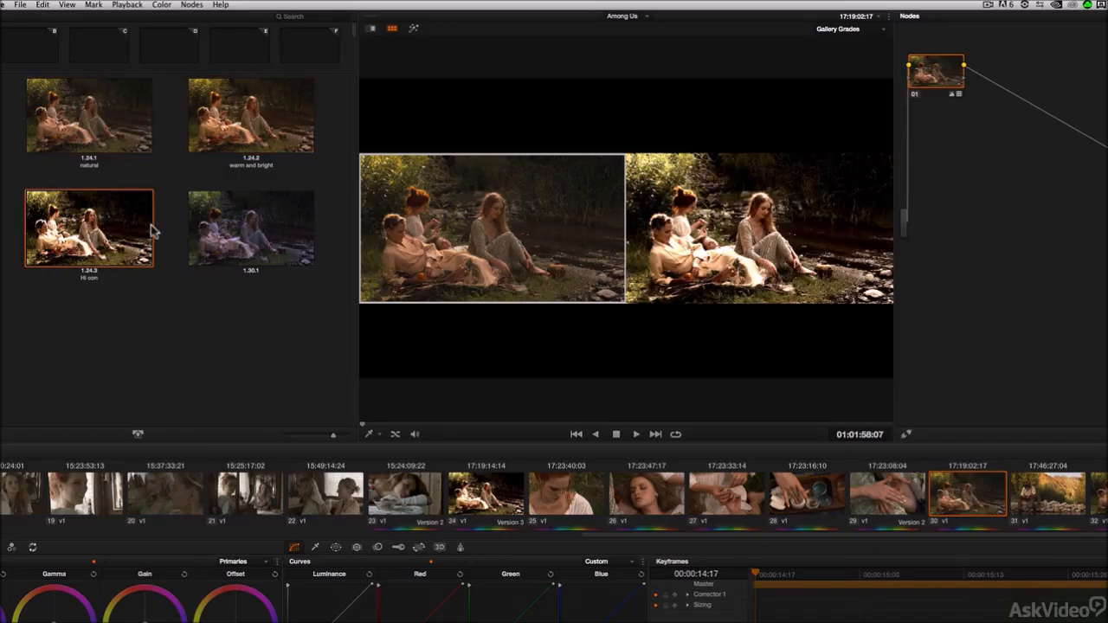
left_click(239, 233)
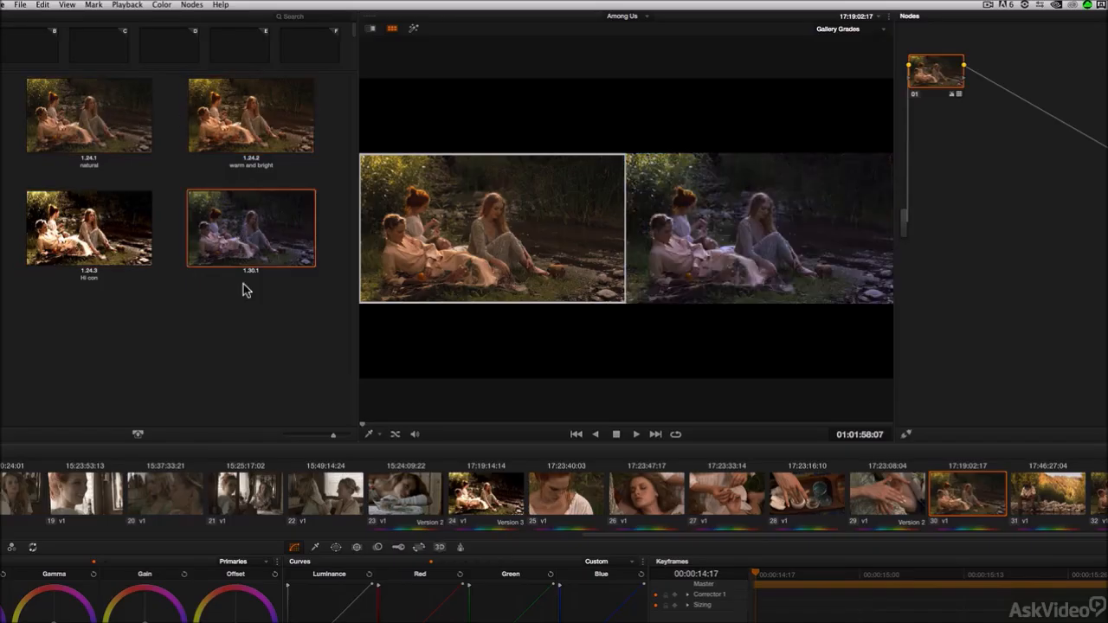
Step: Apply the "Hi con" still's grade to clip 30 and turn off Split Screen
left_click(118, 237)
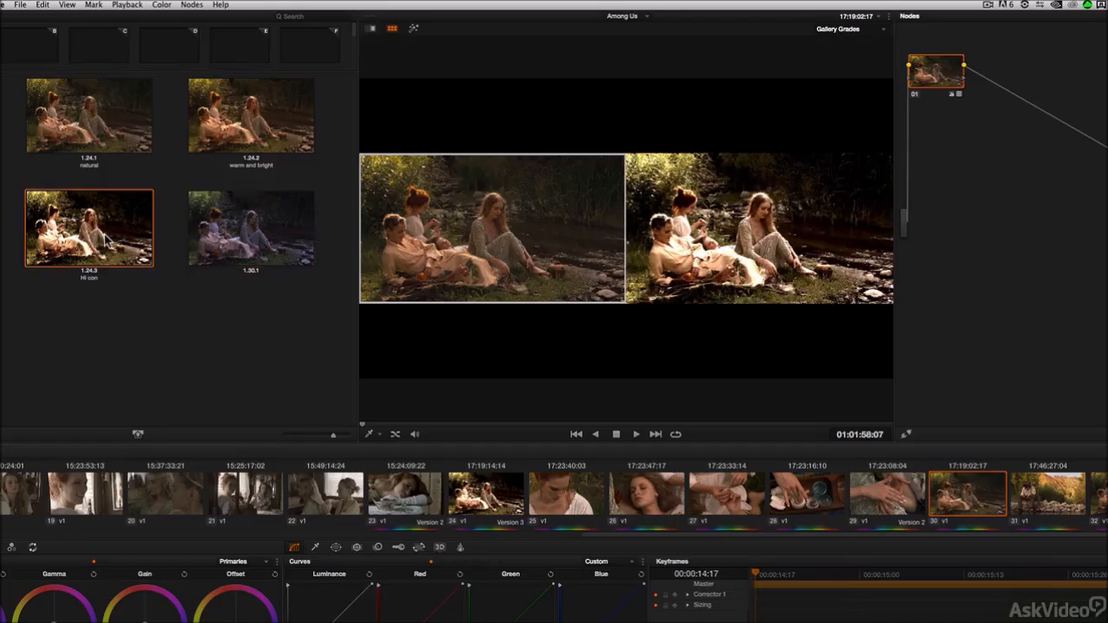
middle_click(108, 240)
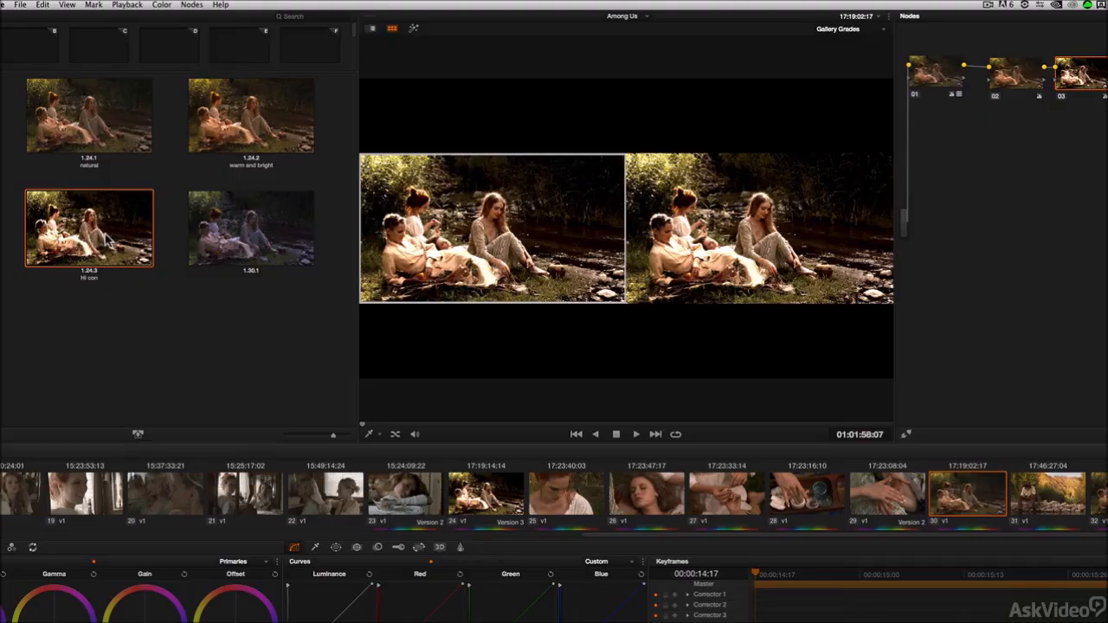
left_click(389, 28)
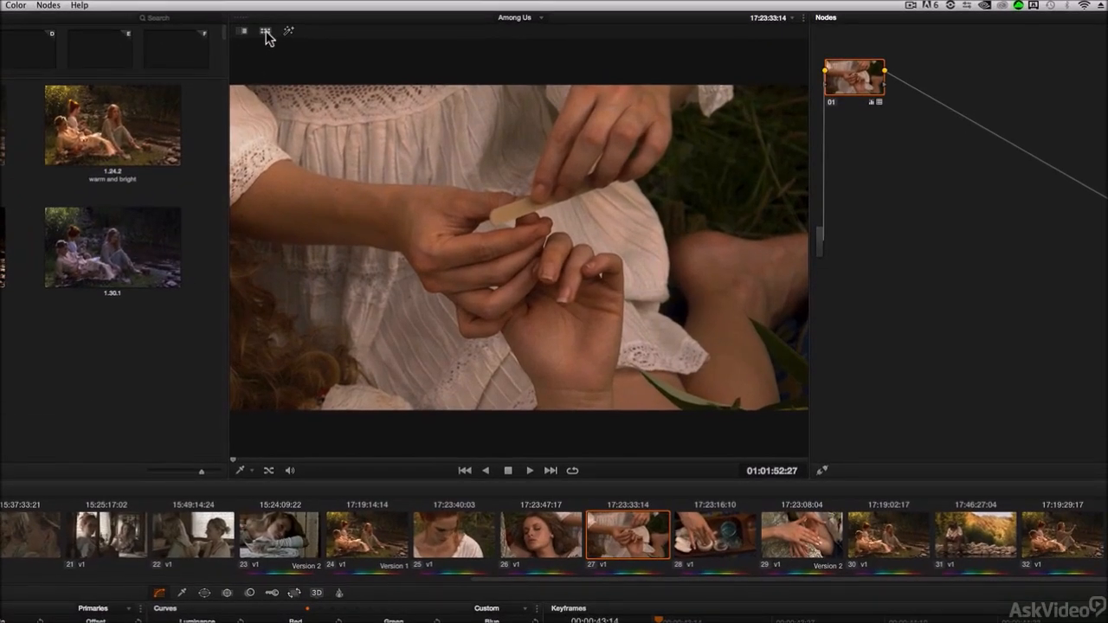
Step: Turn on Split Screen for clip 27 and set its mode to Neighbor Clips
left_click(266, 33)
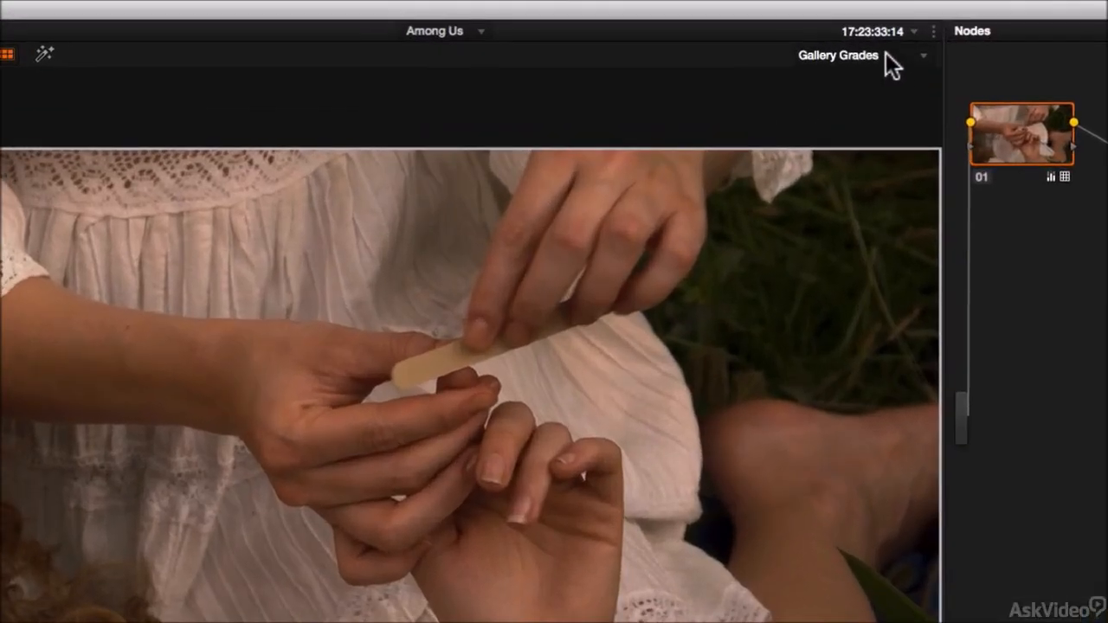
left_click(885, 52)
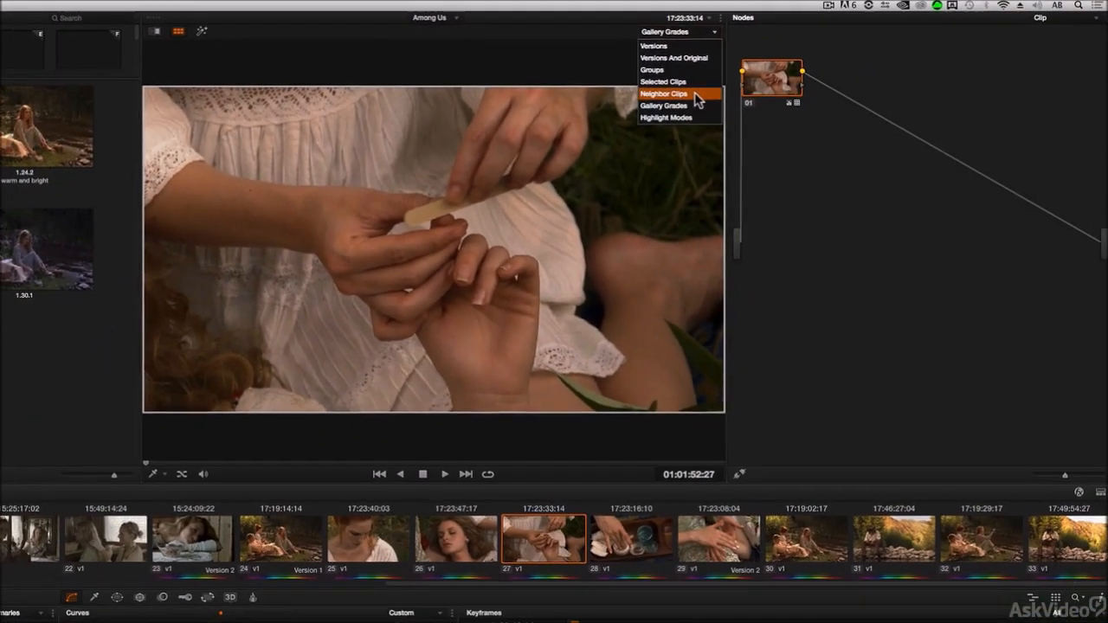
left_click(889, 161)
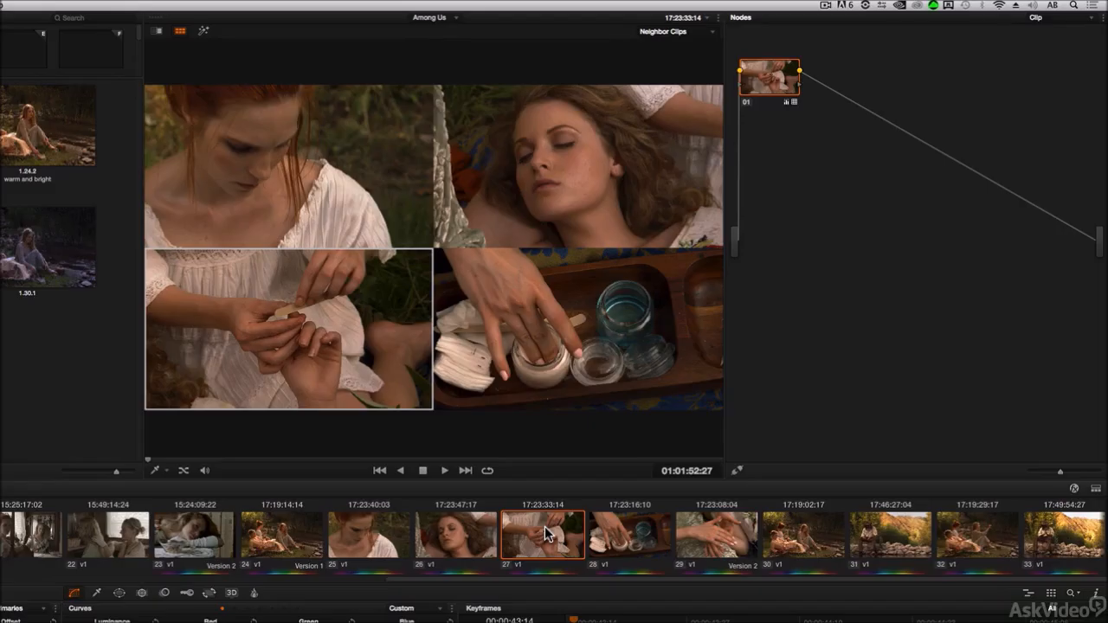
Step: Step forward from clip 27 to clip 30 and back again to compare each clip with its neighbors
key("Down")
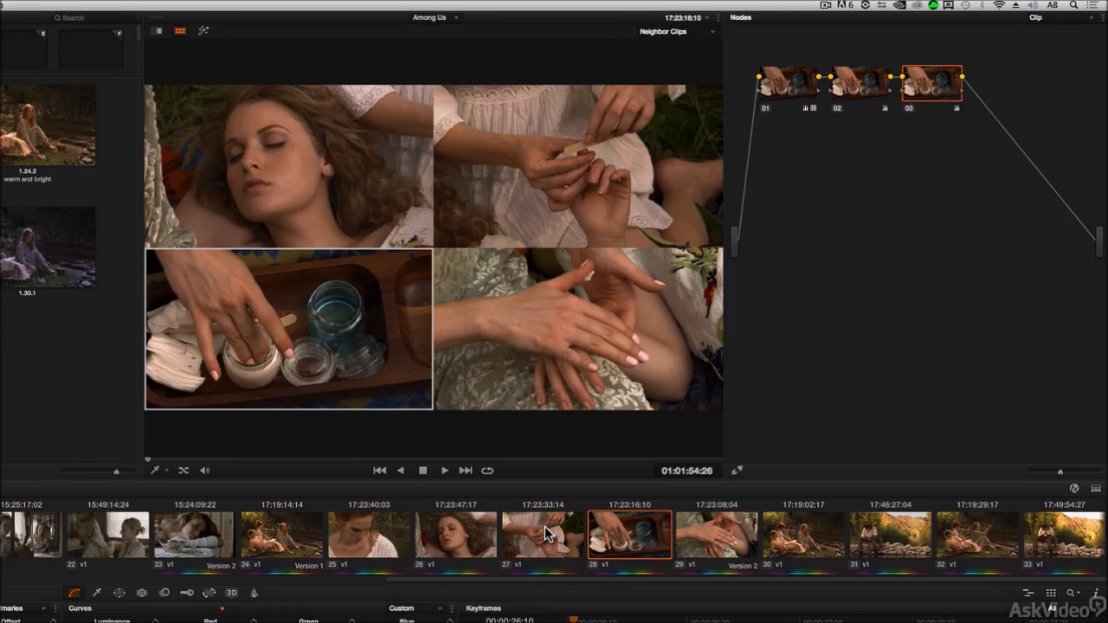
key("Down")
key("Down")
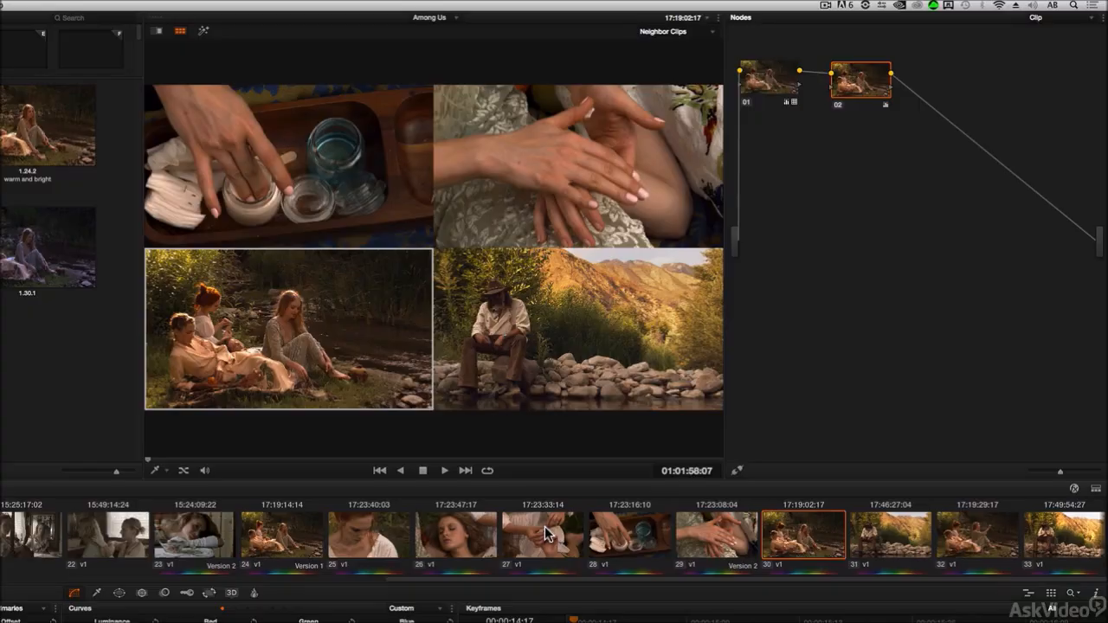
key("Up")
key("Up")
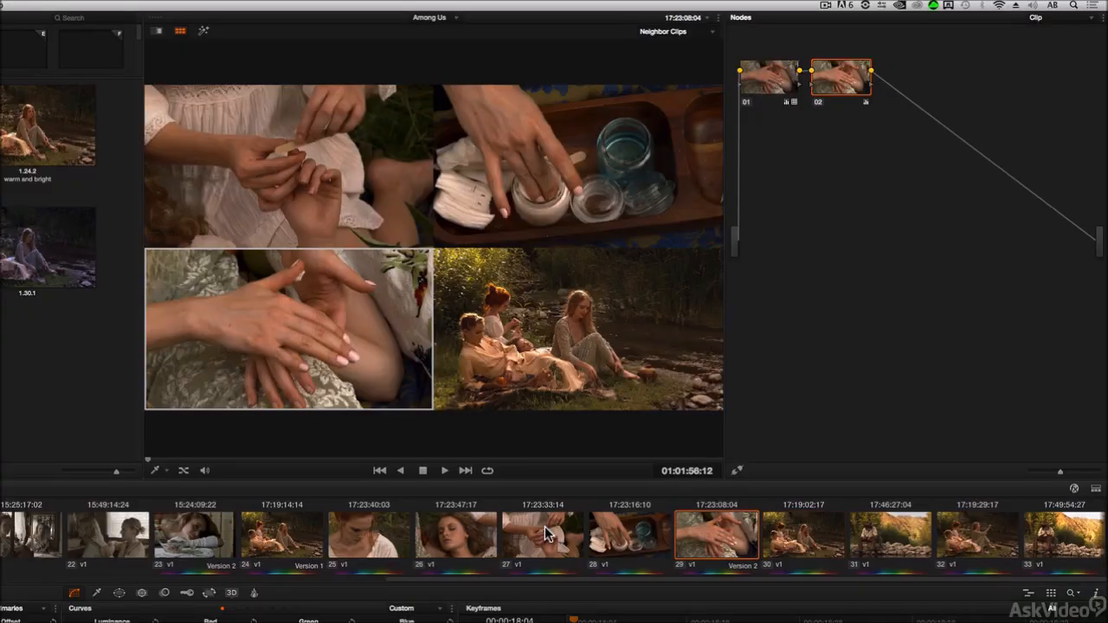
key("Up")
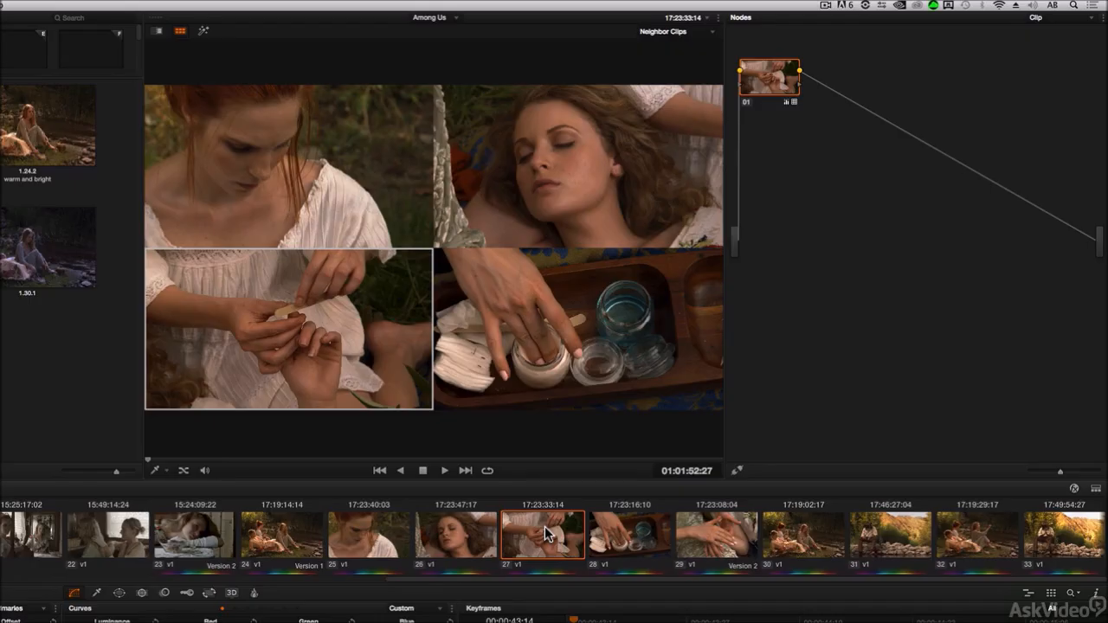
Step: Try a strong orange Gain shift on a new serial node for clip 28, and delete that node
key("Down")
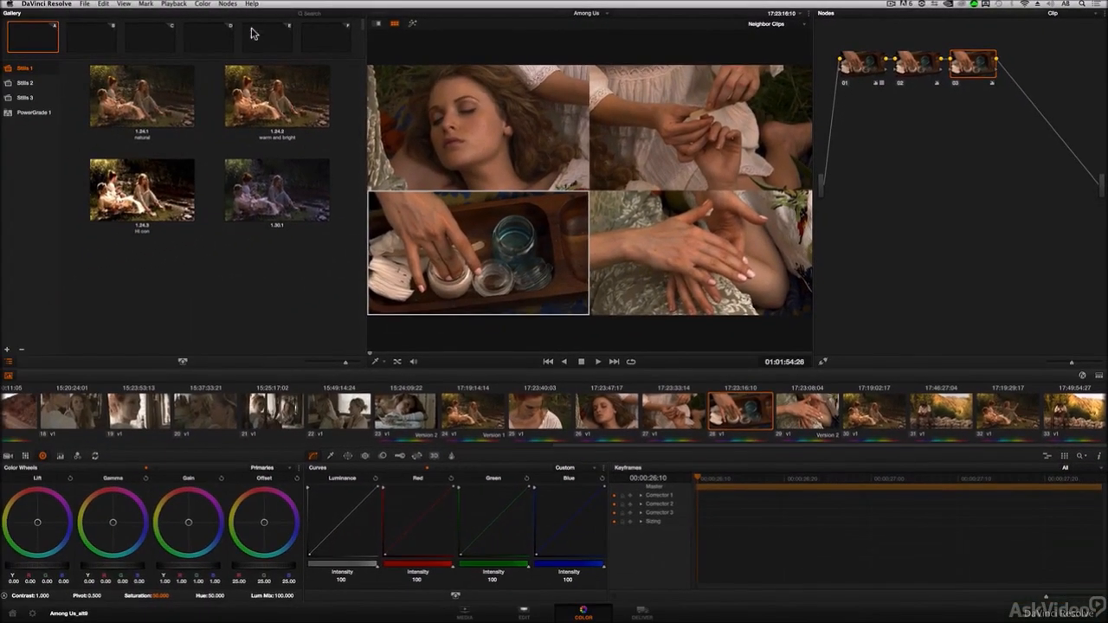
left_click(229, 5)
left_click(246, 14)
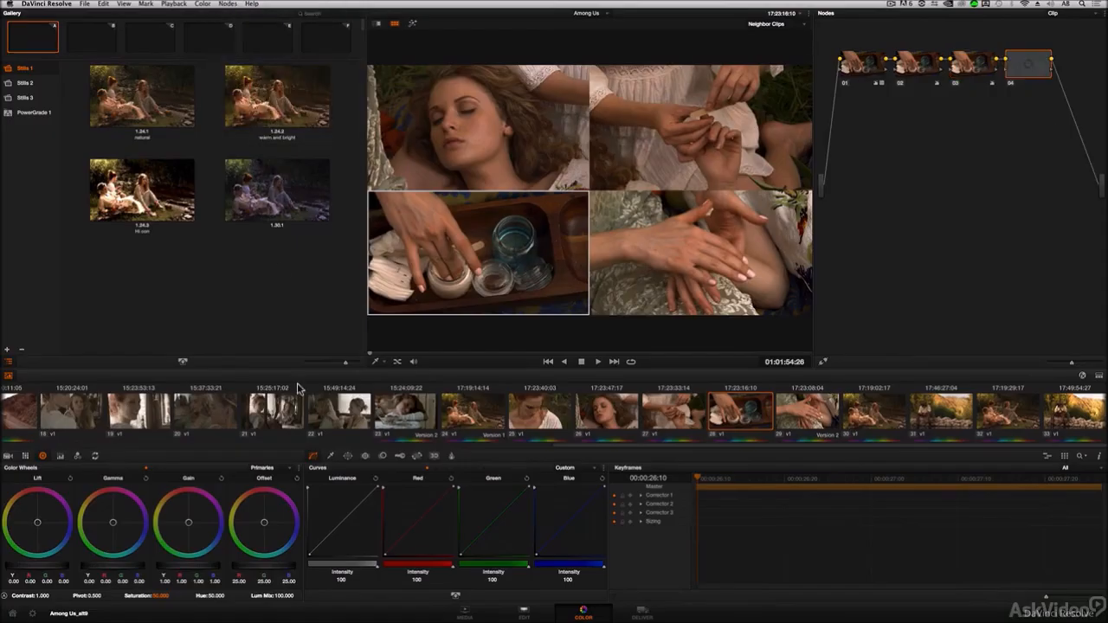
left_click_drag(200, 541, 167, 503)
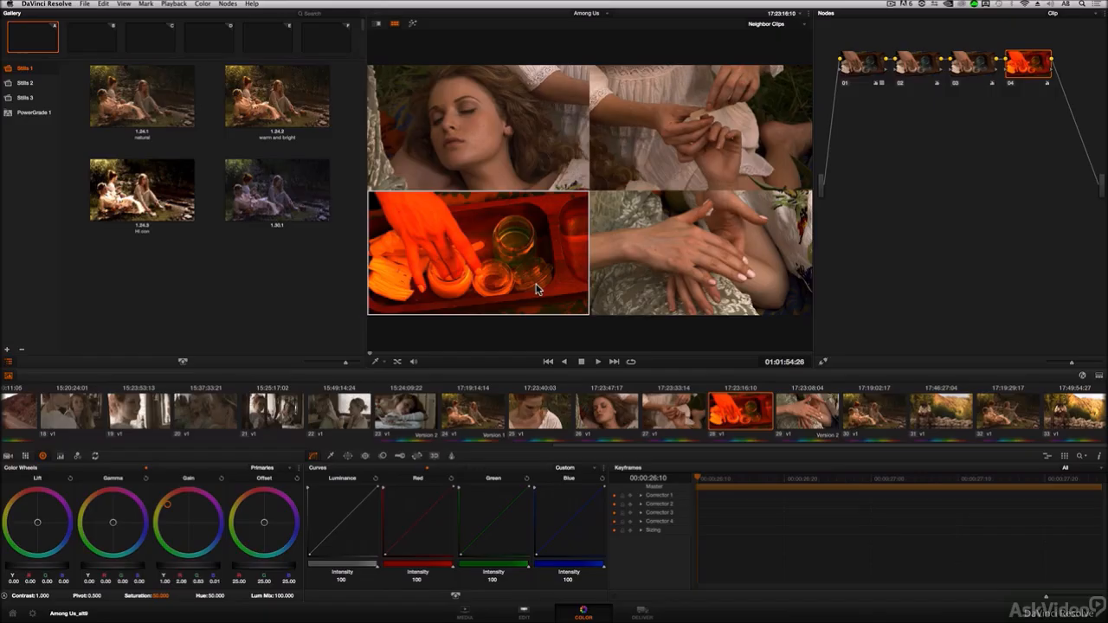
key("Delete")
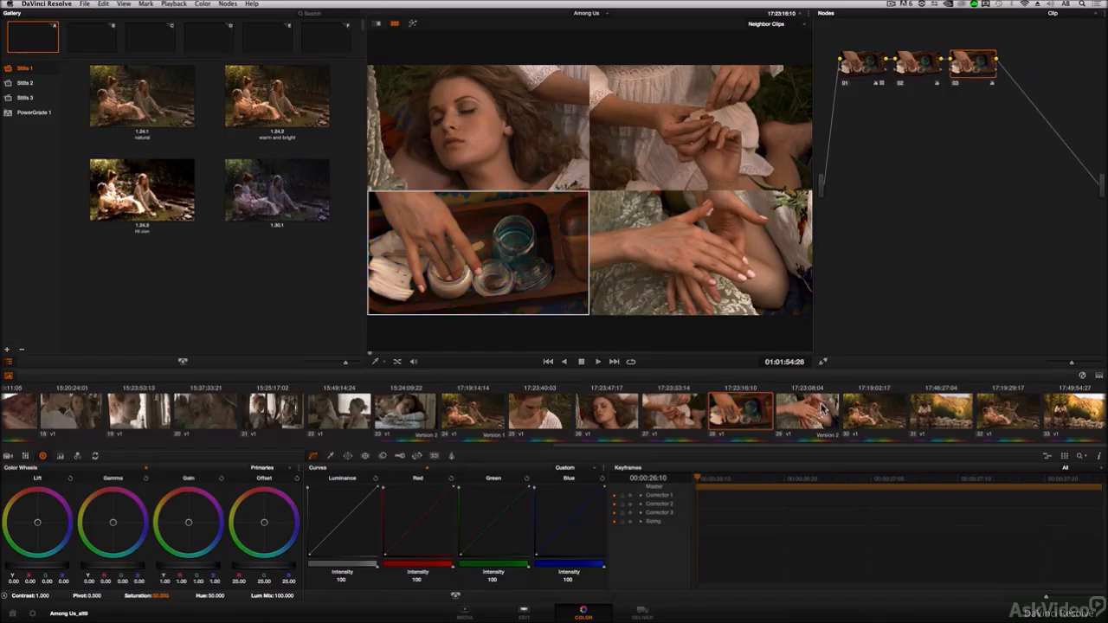
Step: Try a blue-violet Gamma shift on a new serial node for clip 29, and delete that node
left_click(814, 415)
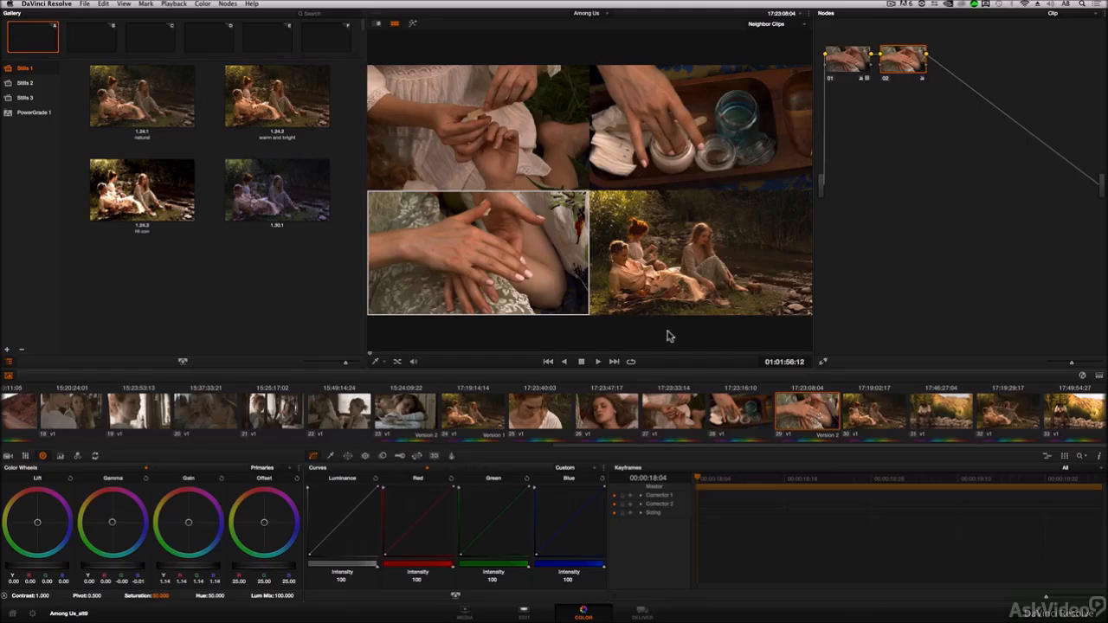
left_click(227, 3)
left_click(235, 17)
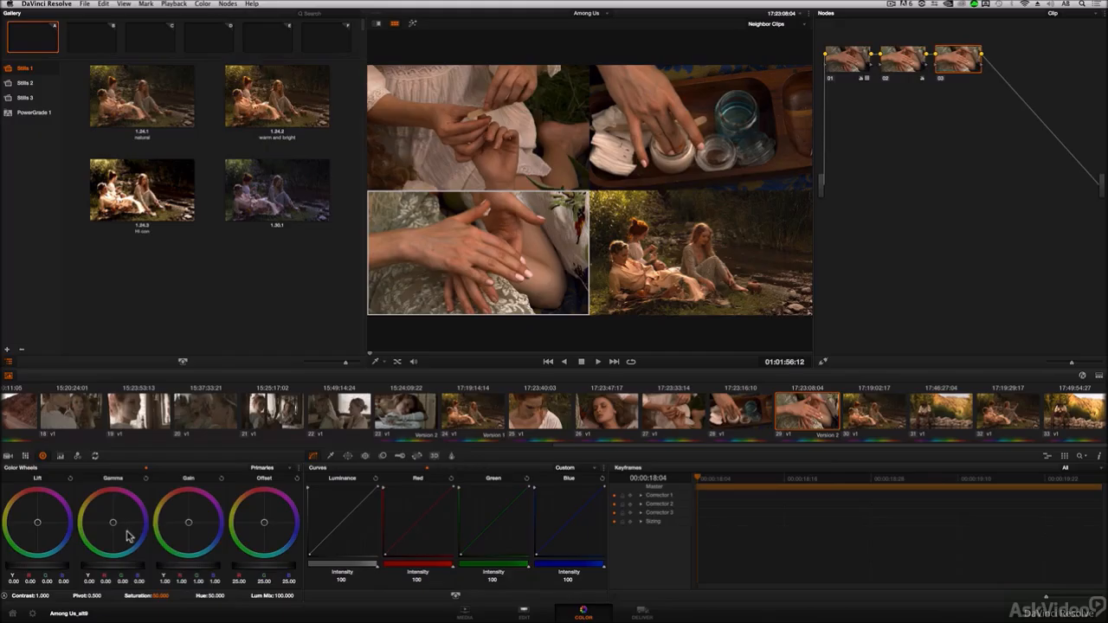
left_click_drag(112, 522, 122, 530)
left_click_drag(224, 619, 241, 581)
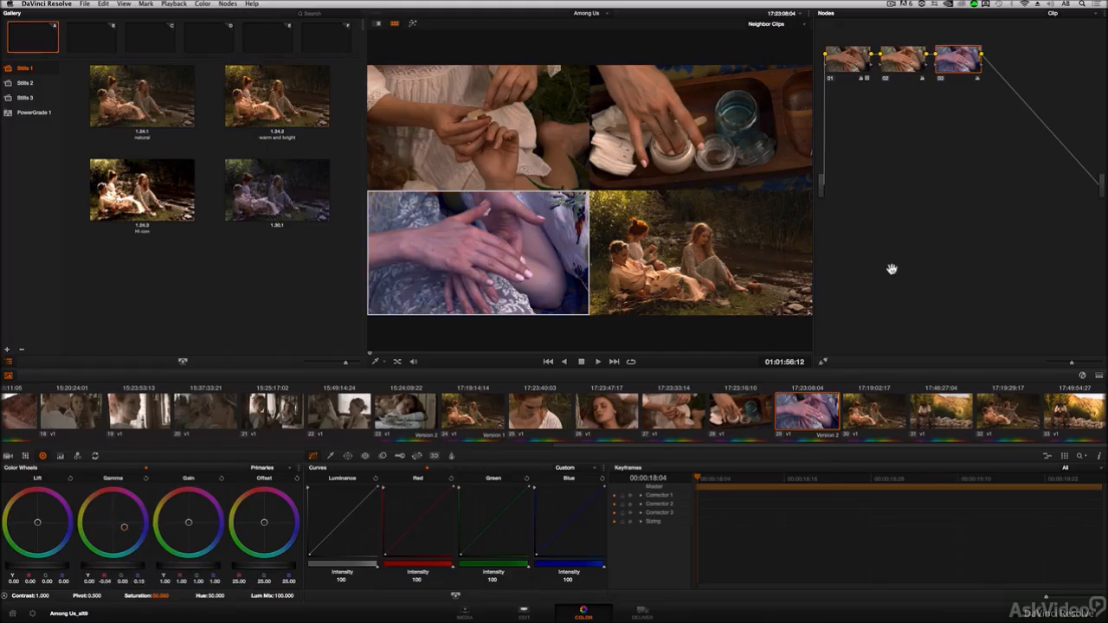
key("Delete")
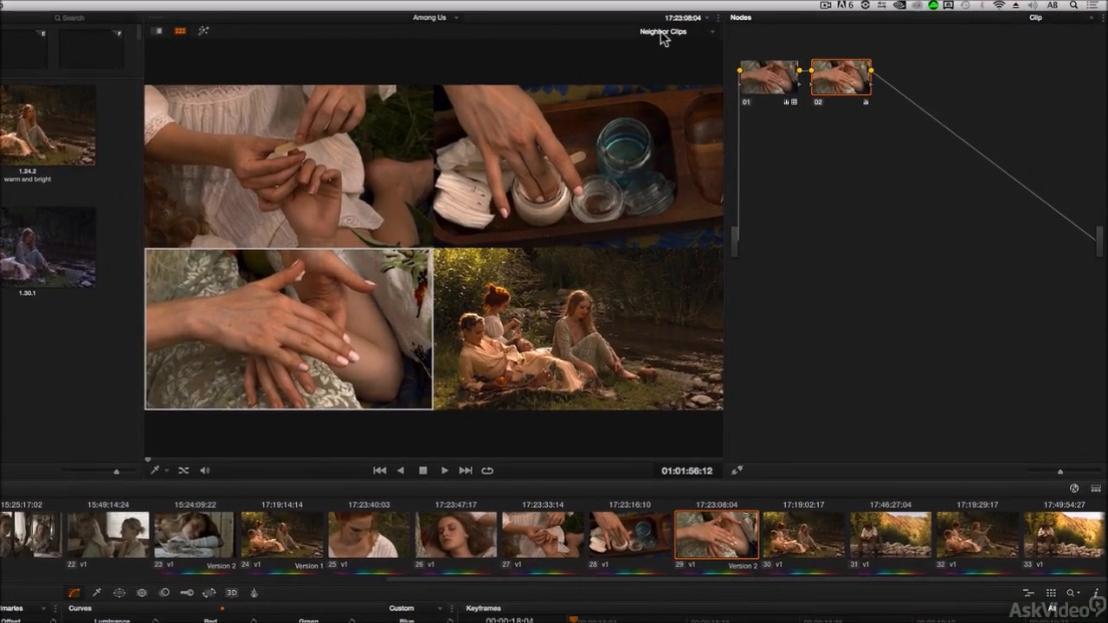
Step: Set the split screen mode to Selected Clips and select clips 24, 30 and 32 together for comparison
left_click(663, 35)
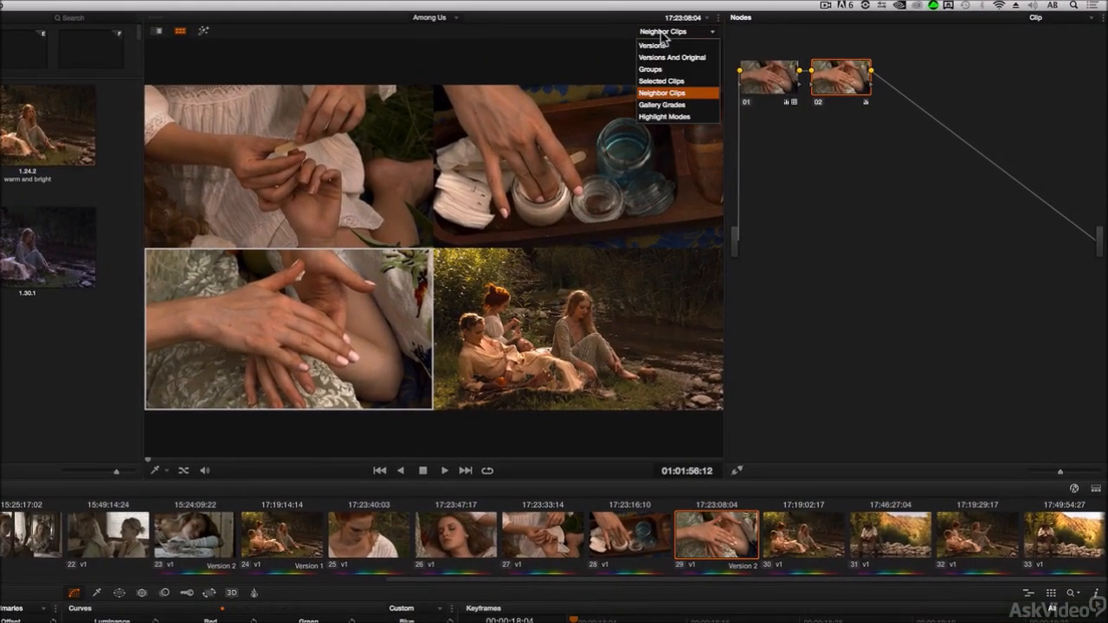
left_click(668, 81)
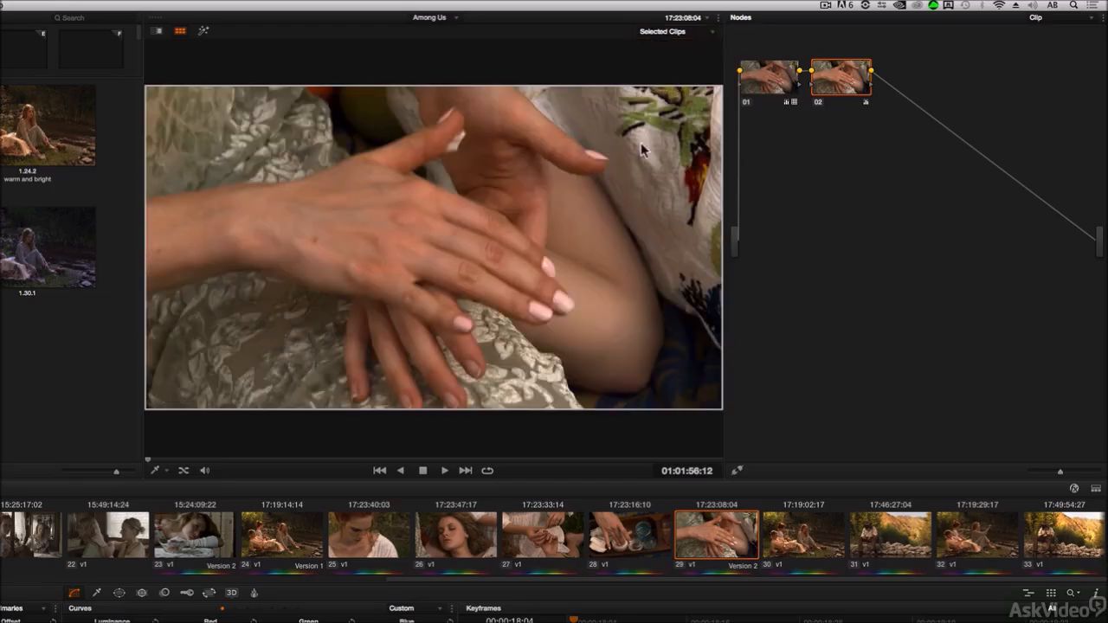
left_click(293, 541)
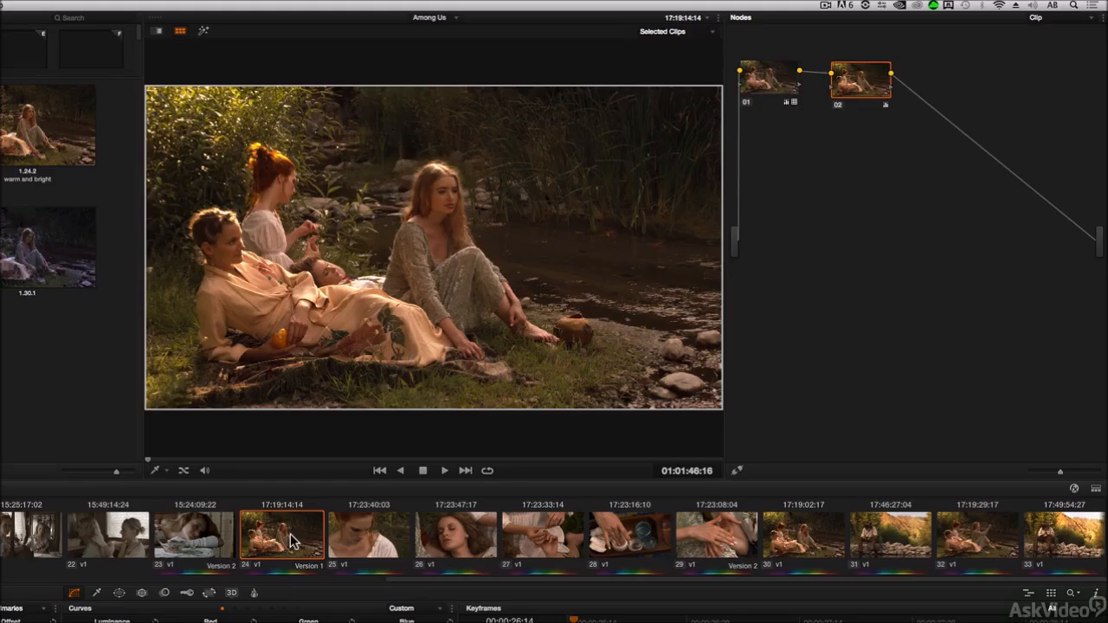
left_click(782, 533, "super")
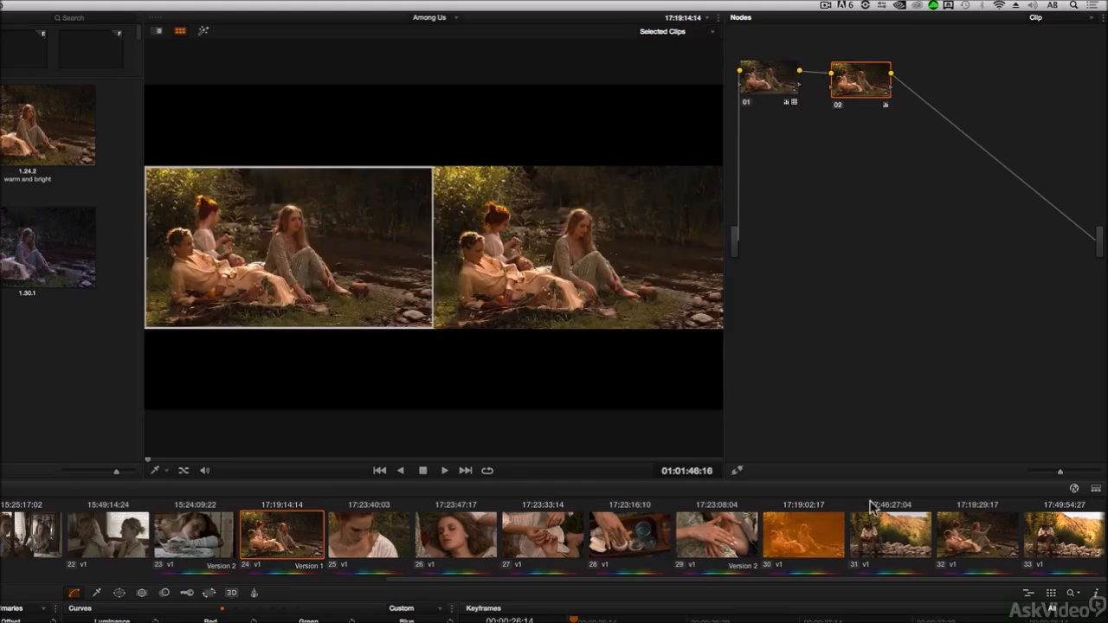
left_click(971, 538, "super")
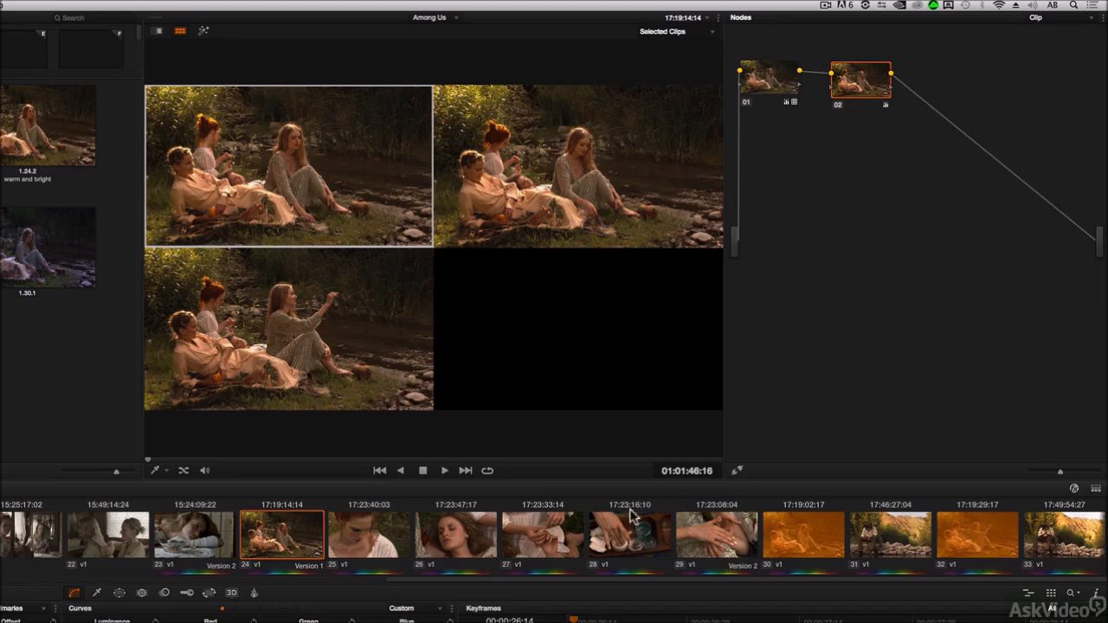
Step: Add clips 26, 28 and 25 to the selection compared in the split screen
left_click(452, 530, "super")
left_click(620, 541, "super")
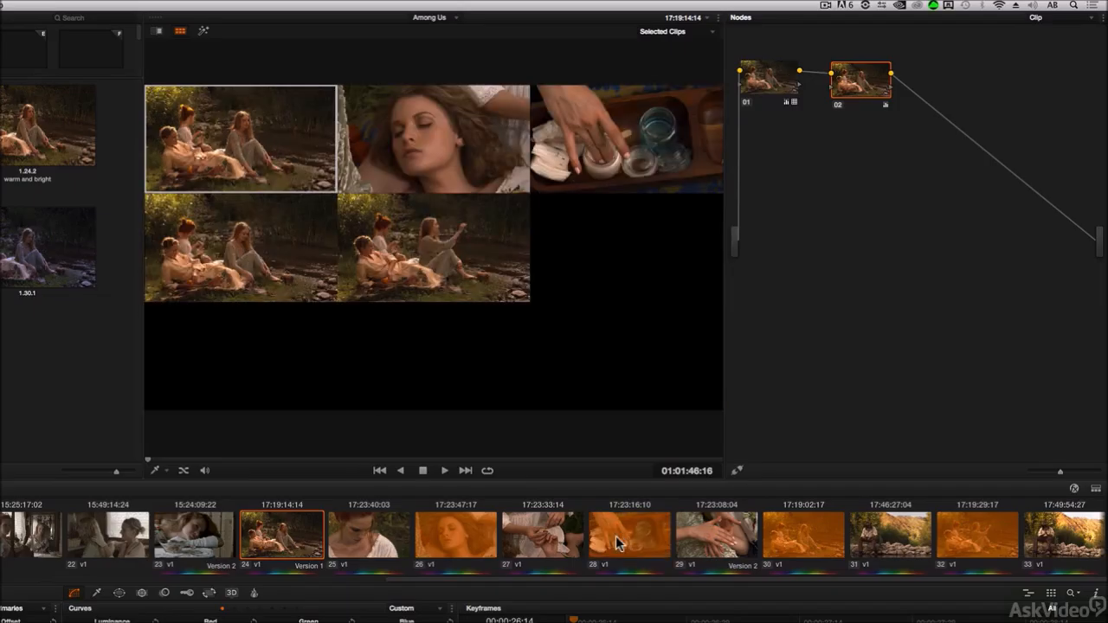
left_click(403, 544, "super")
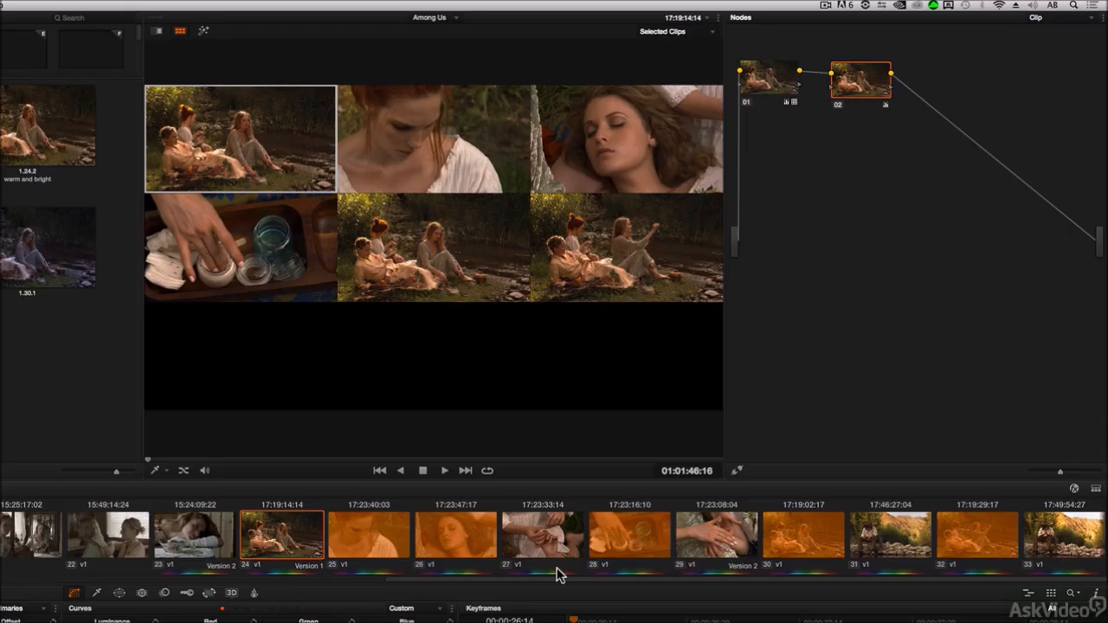
Step: Remove clips 30, 32 and 25 from the split screen comparison by deselecting them
left_click(799, 535, "super")
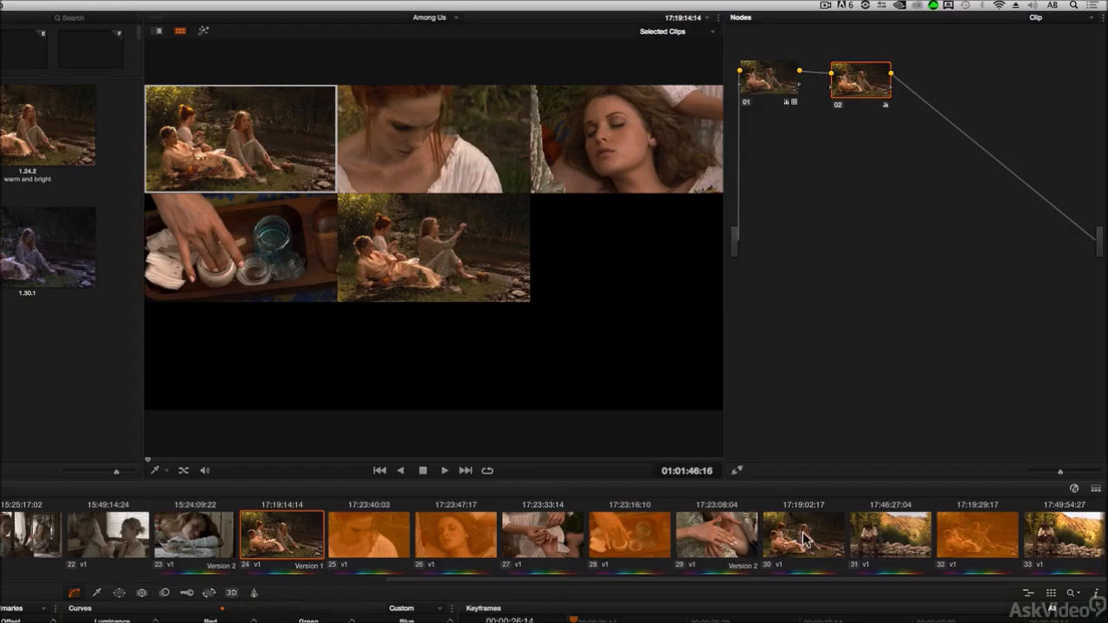
left_click(963, 536, "super")
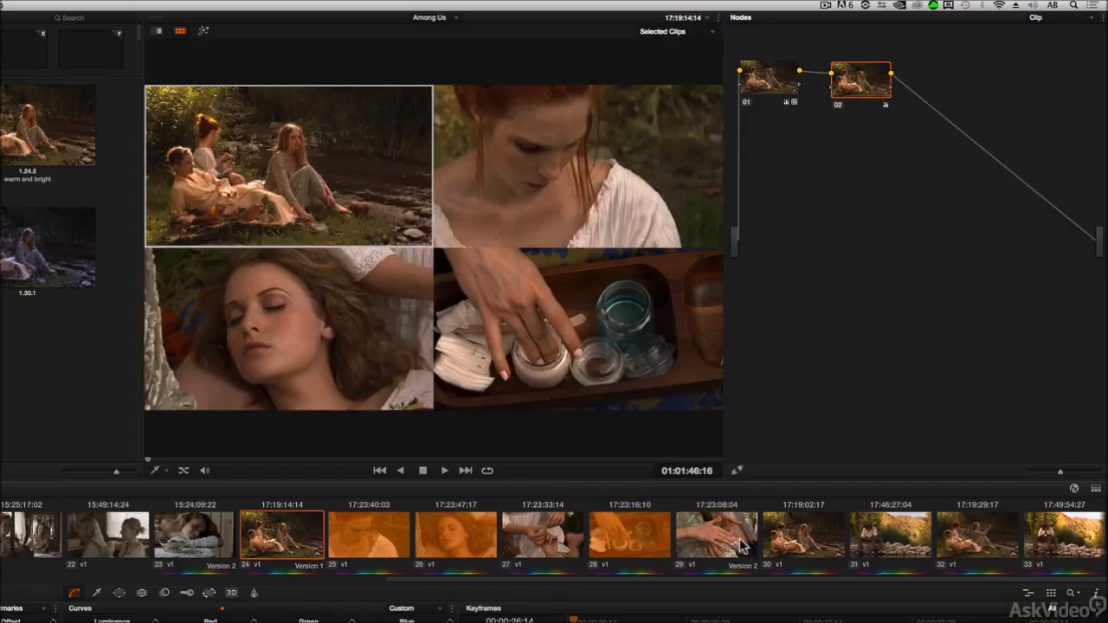
left_click(379, 541, "super")
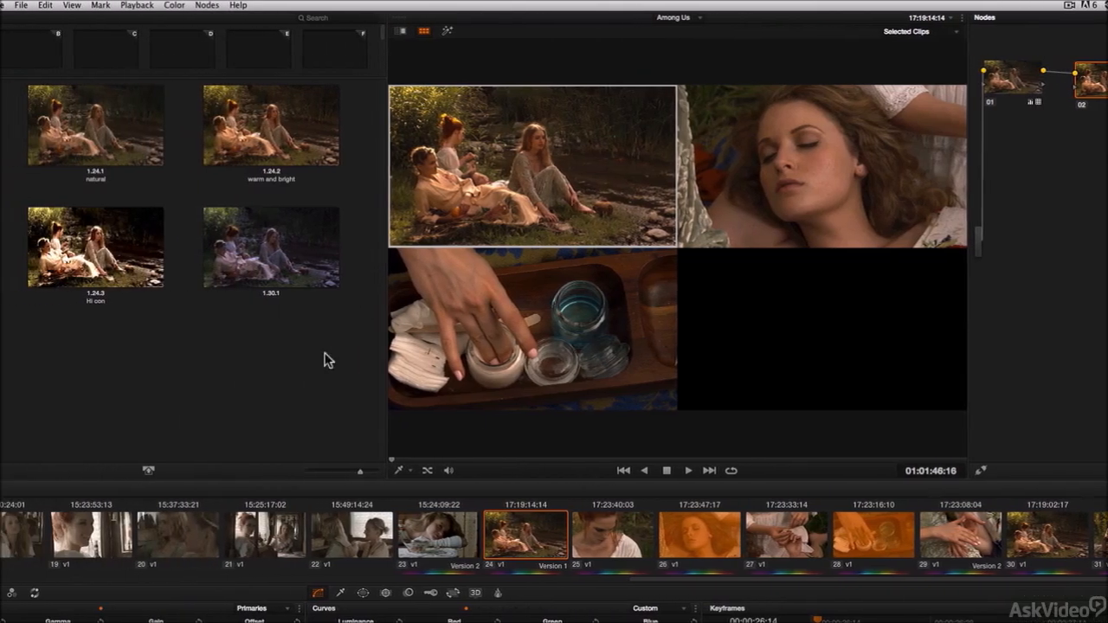
Step: Turn off the Show Outline option for the split screen so the current clip has no border
left_click(77, 5)
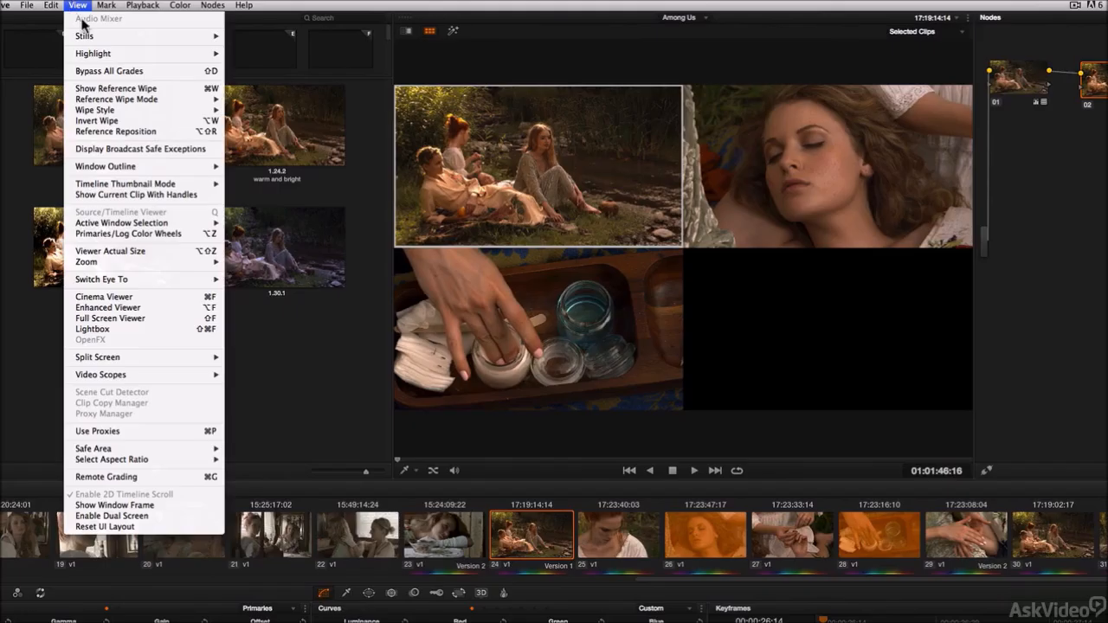
mouse_move(122, 356)
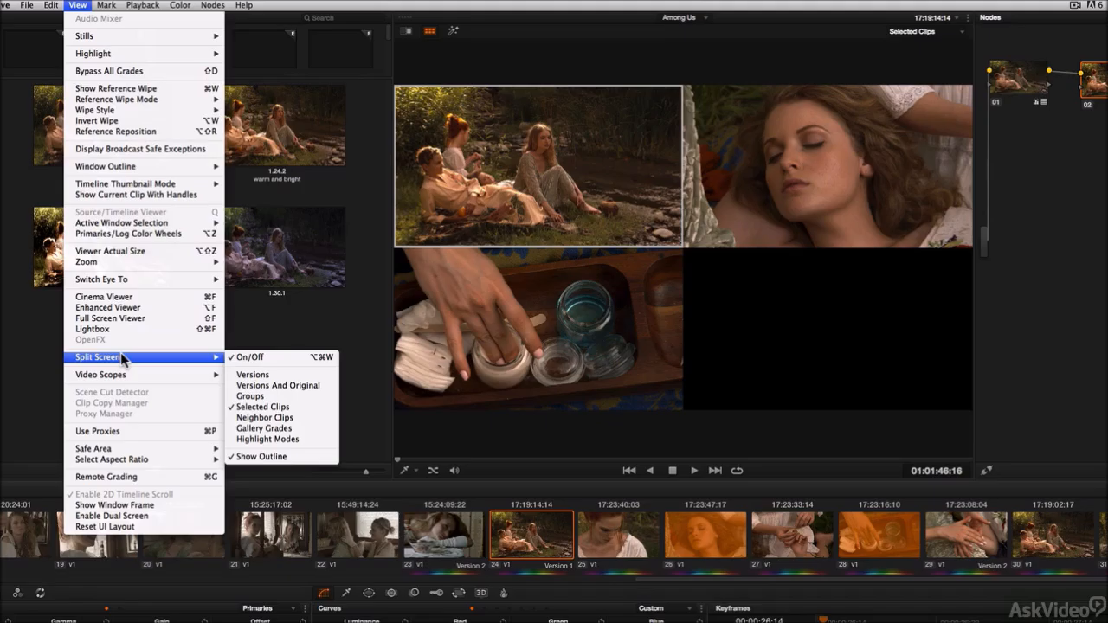
left_click(270, 456)
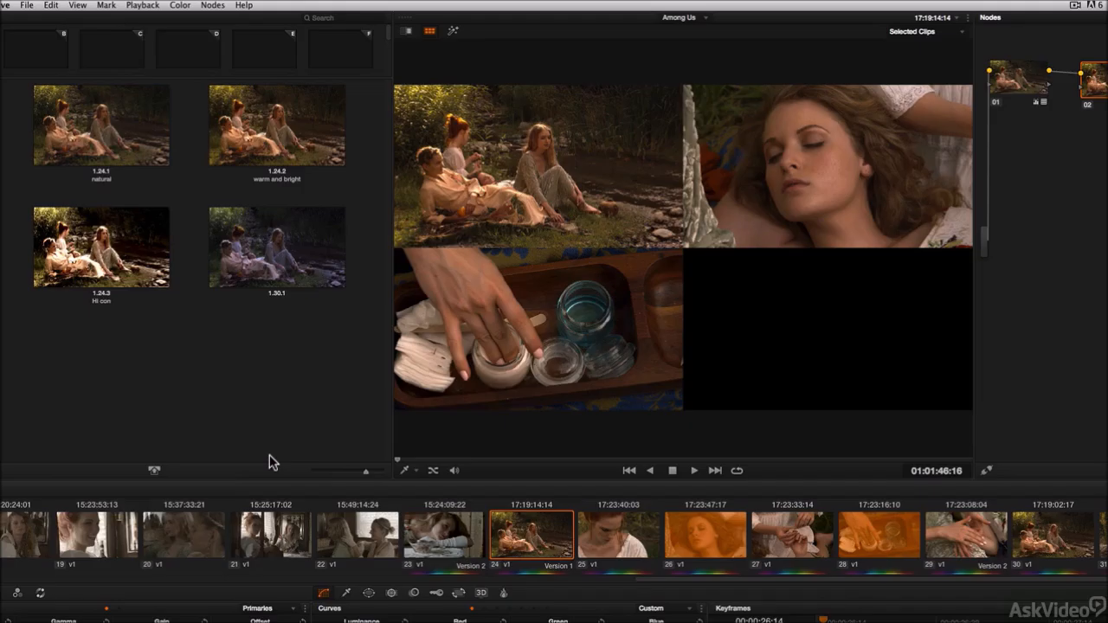
Step: Turn off Split Screen to return the viewer to clip 24 alone
left_click(77, 5)
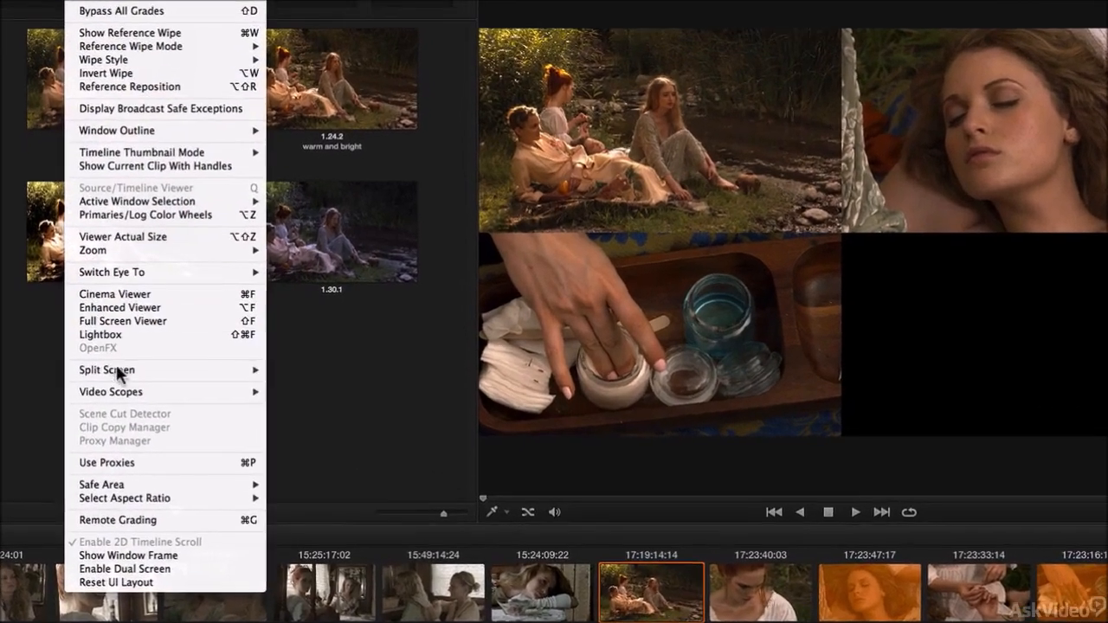
mouse_move(119, 369)
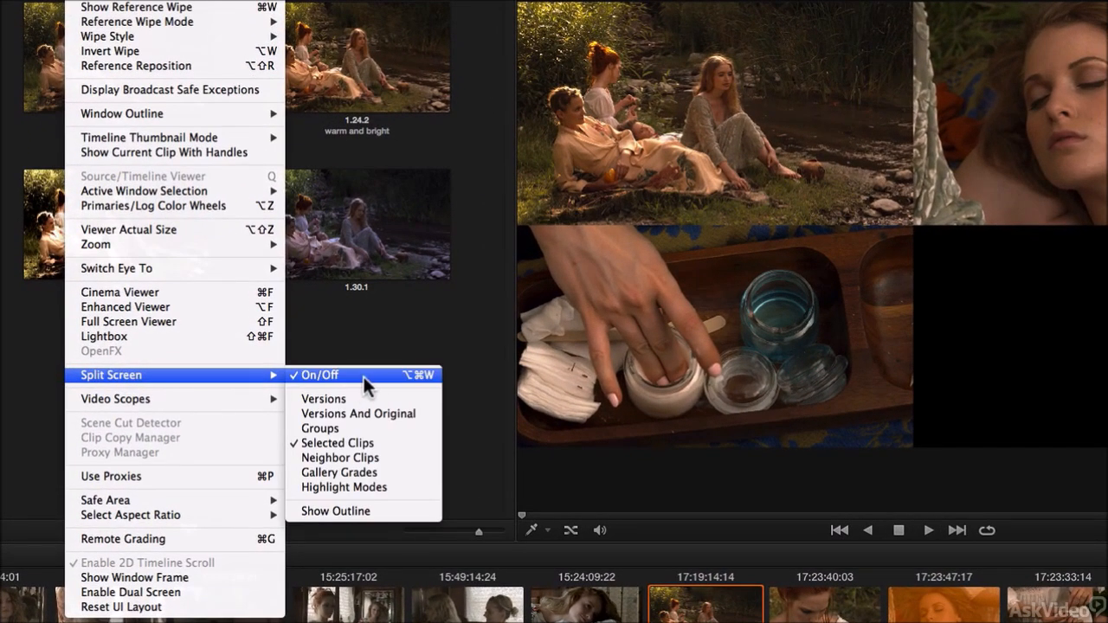
left_click(364, 376)
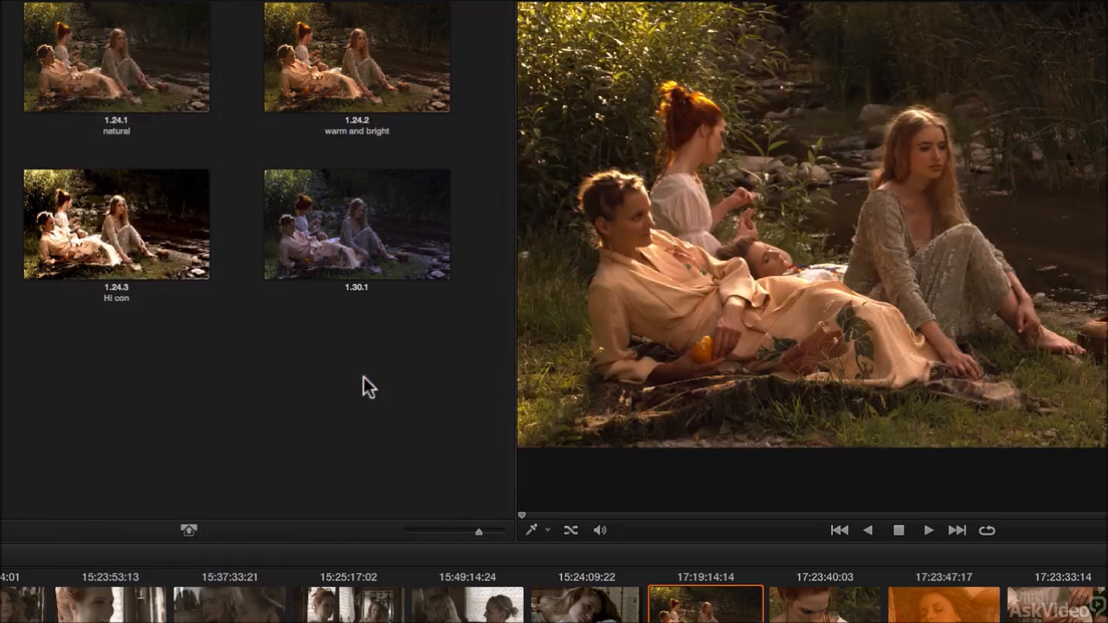